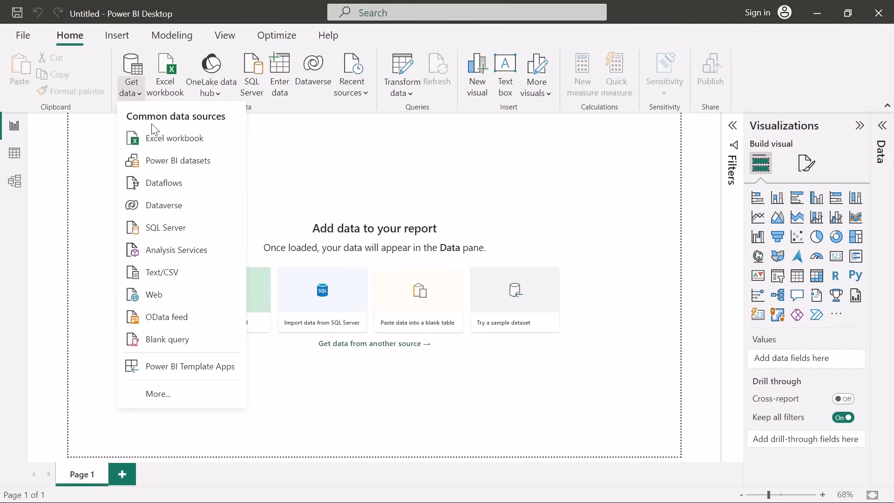
Connect to the Excel workbook Superstore.xlsx in the Power BI\Data folder on Local Disk (E:).
click(177, 140)
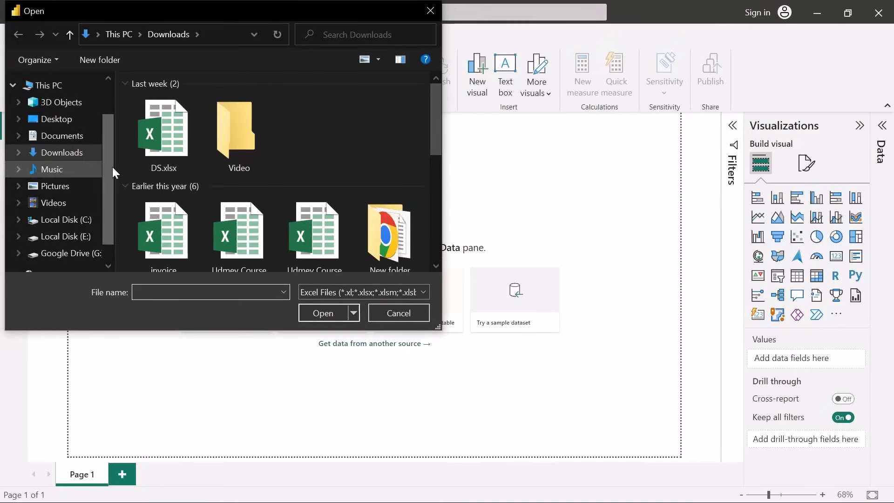
click(74, 236)
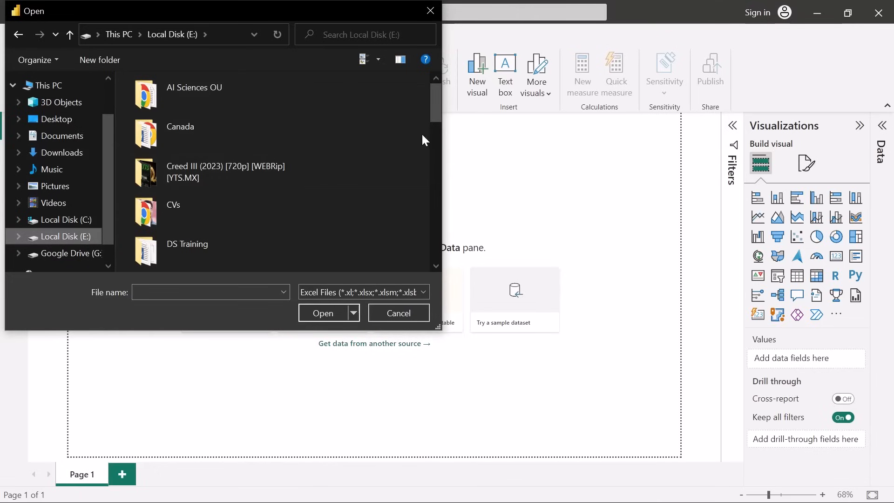
drag(438, 103, 440, 185)
double_click(179, 177)
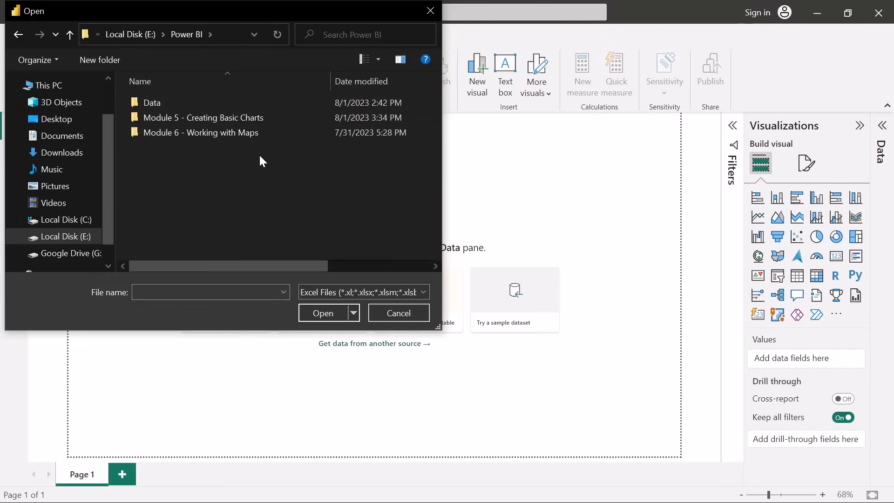
double_click(162, 102)
click(163, 103)
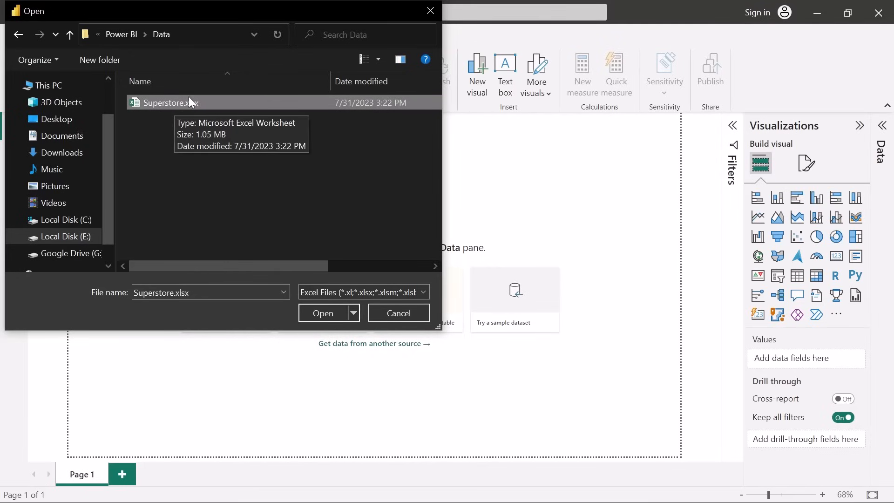
click(323, 313)
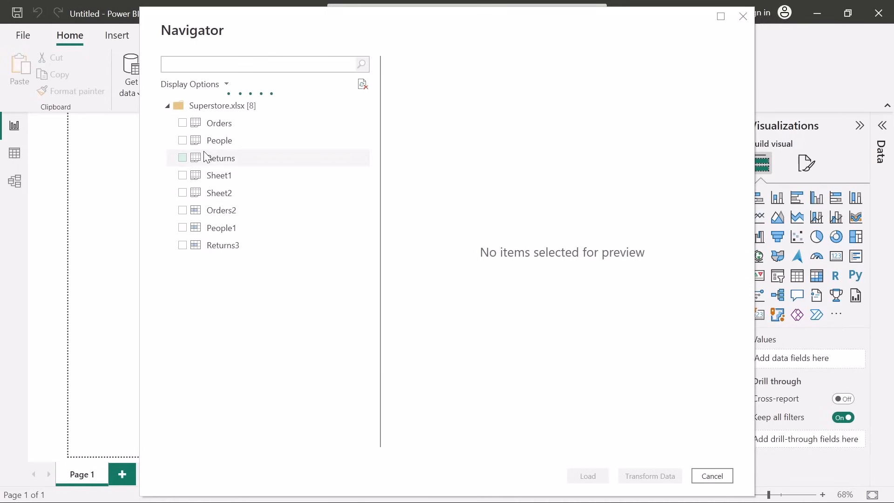
Select the Orders sheet, look through its preview columns up to Profit, and load it into the report.
click(183, 124)
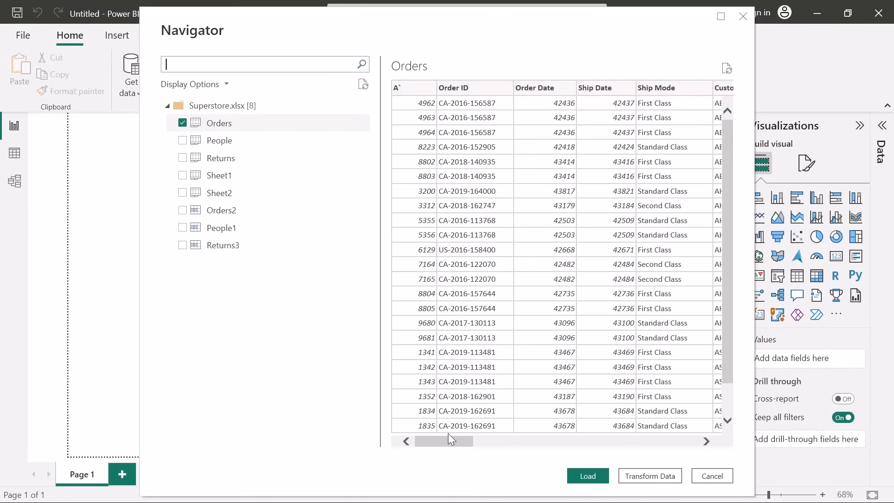
drag(442, 440, 523, 441)
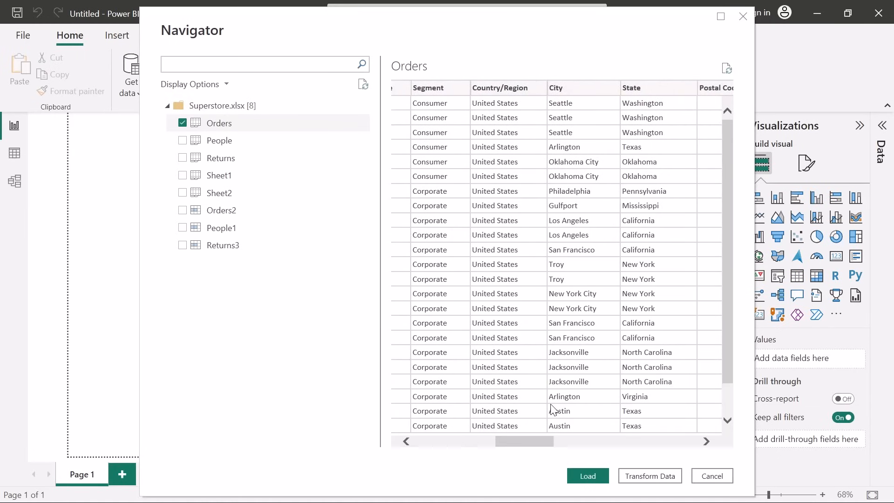
drag(539, 448, 680, 433)
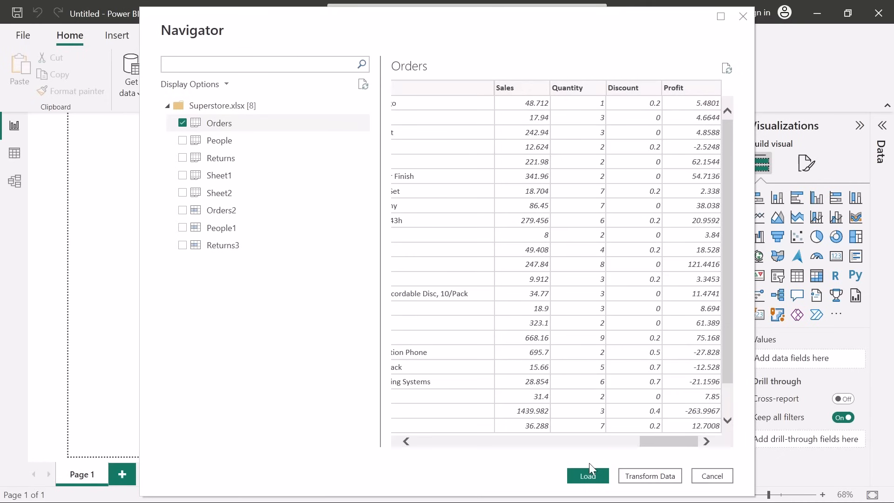
drag(664, 443, 431, 462)
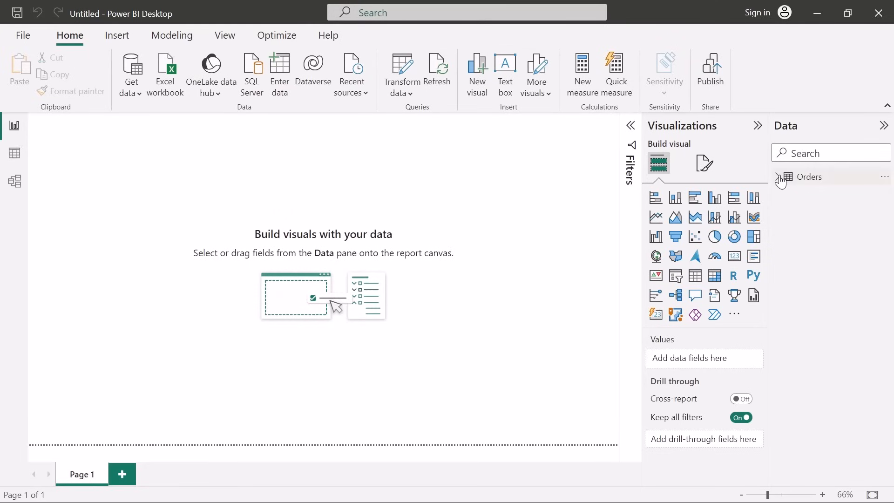
Collapse the Visualizations pane and keep only the Data pane expanded beside the report canvas.
click(884, 124)
click(858, 125)
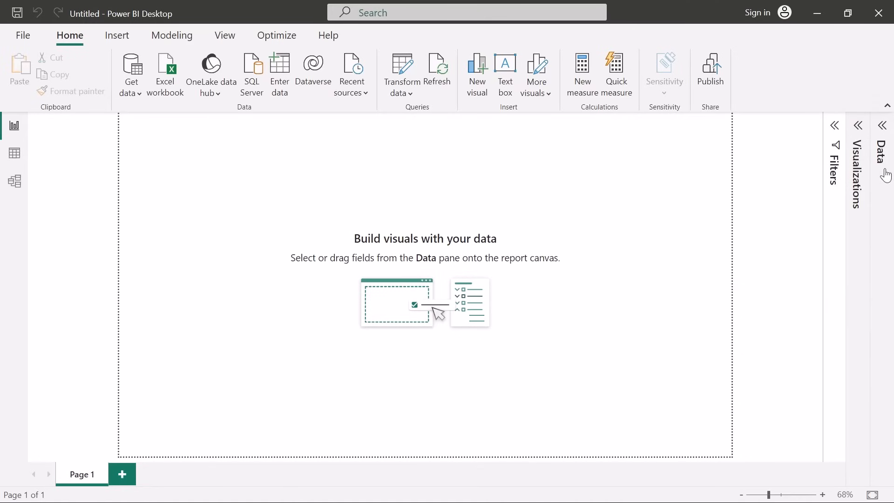
click(883, 126)
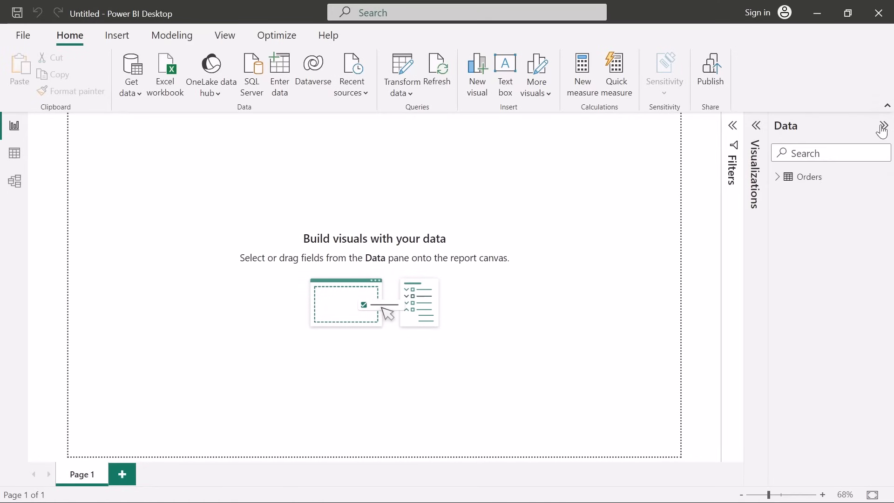
Examine the fields of the loaded Orders table and the list of common data sources.
click(777, 177)
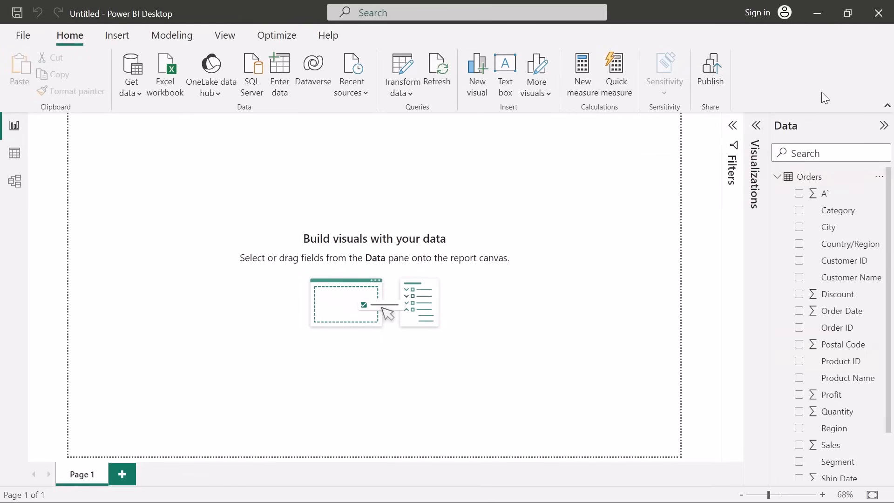
click(777, 177)
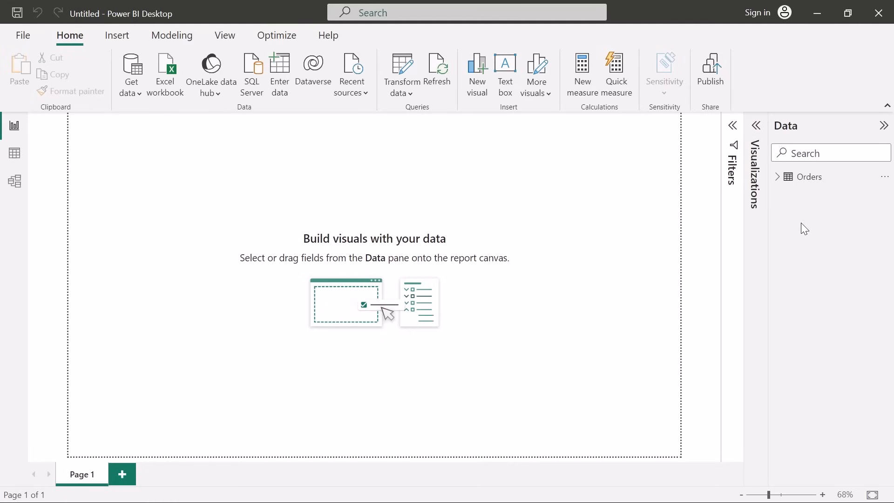
click(140, 94)
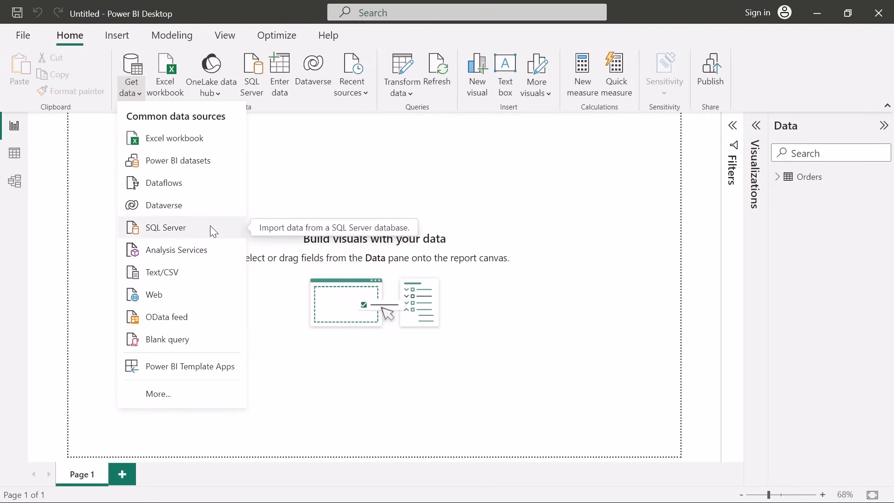
click(319, 173)
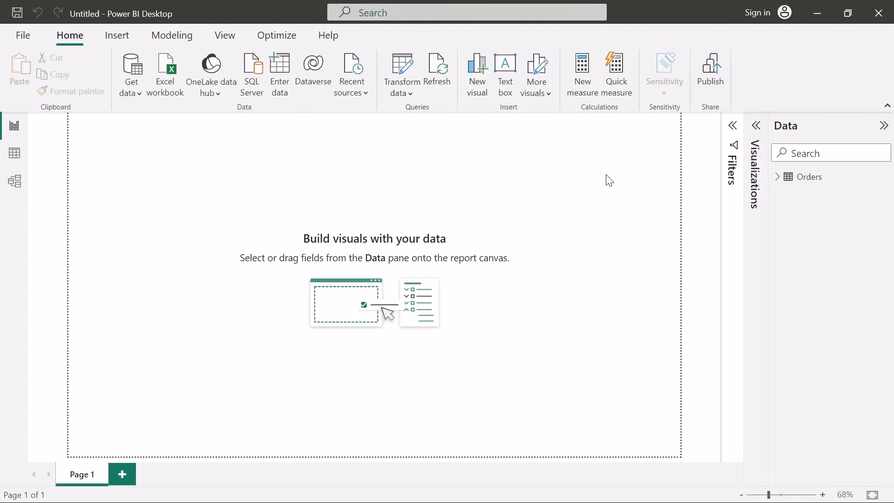
click(777, 178)
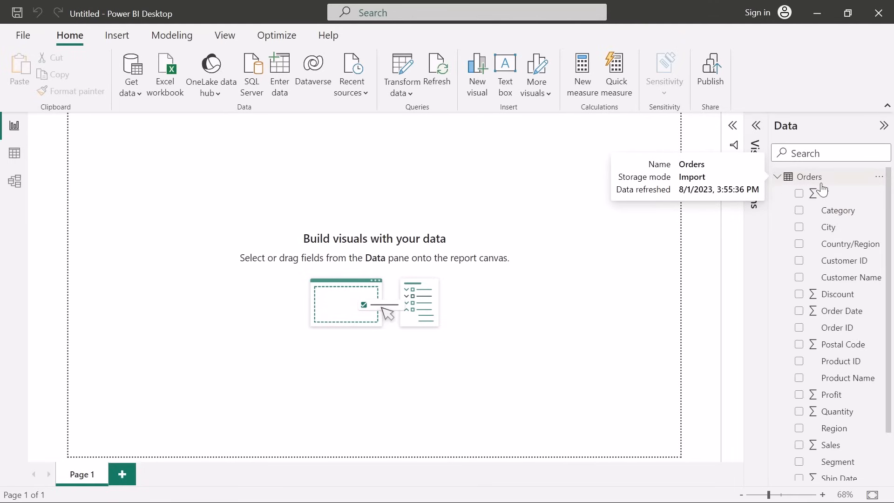
scroll(828, 347, down, 1)
scroll(828, 347, up, 1)
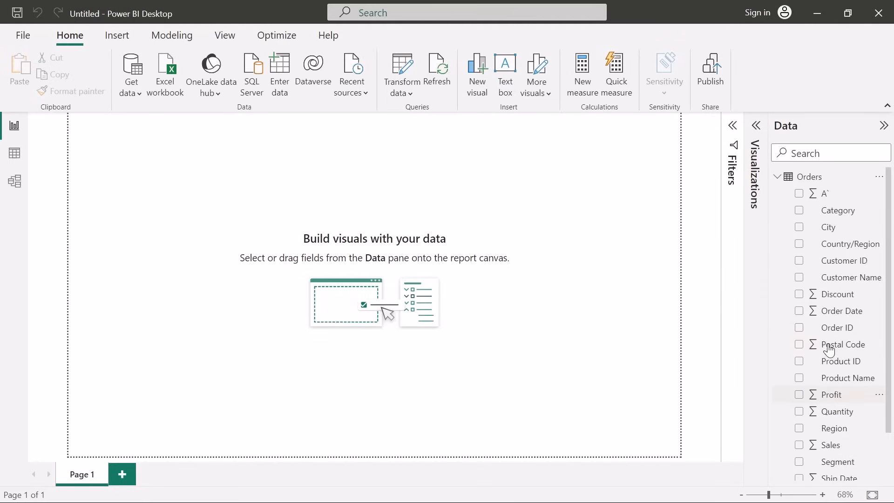
scroll(824, 368, down, 1)
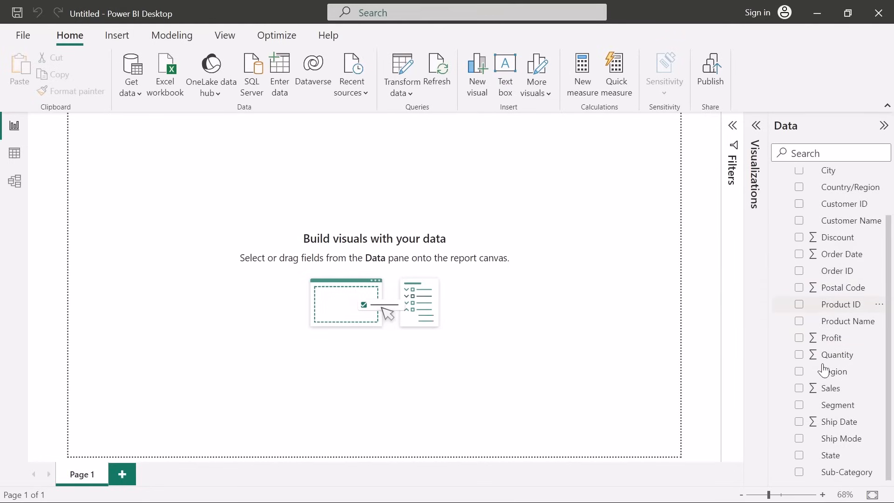
scroll(824, 369, up, 1)
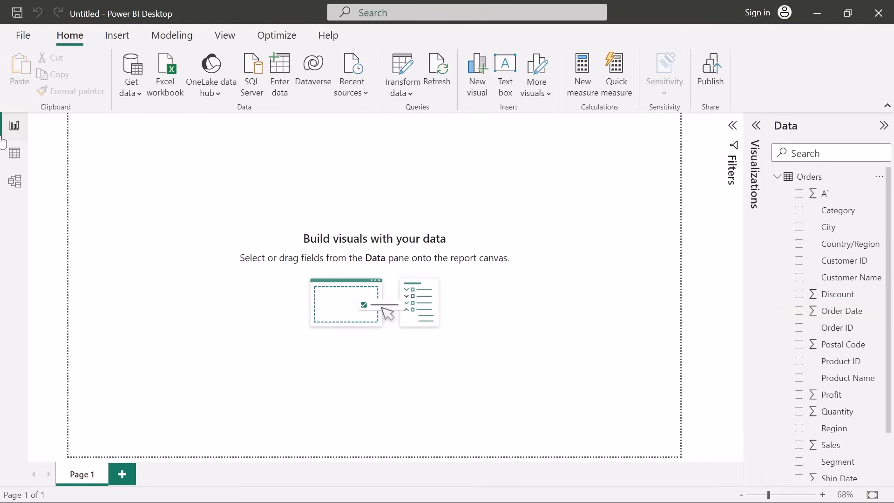
In the table view of Orders, set the Order Date column's data type to Date/time and replace it with Date.
click(17, 159)
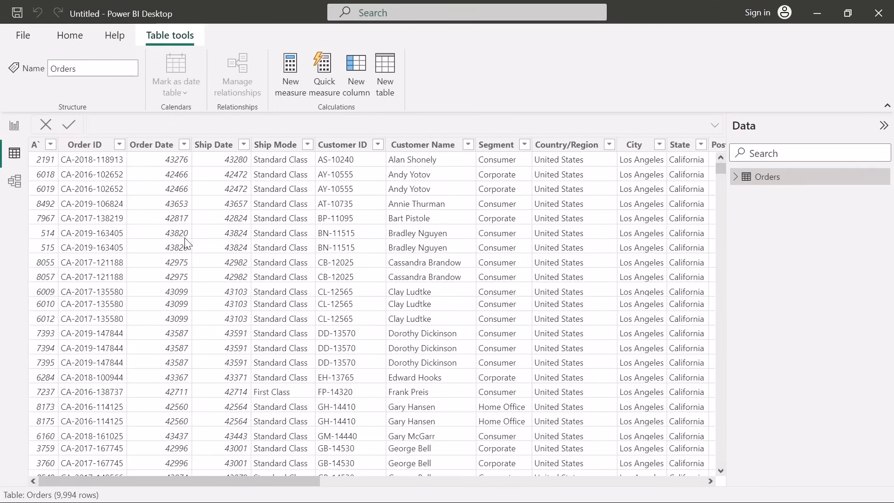
click(159, 149)
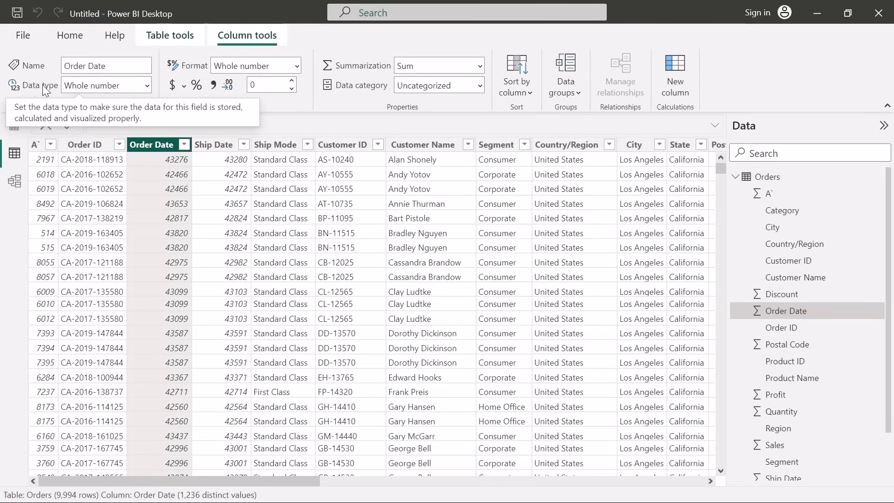
click(148, 88)
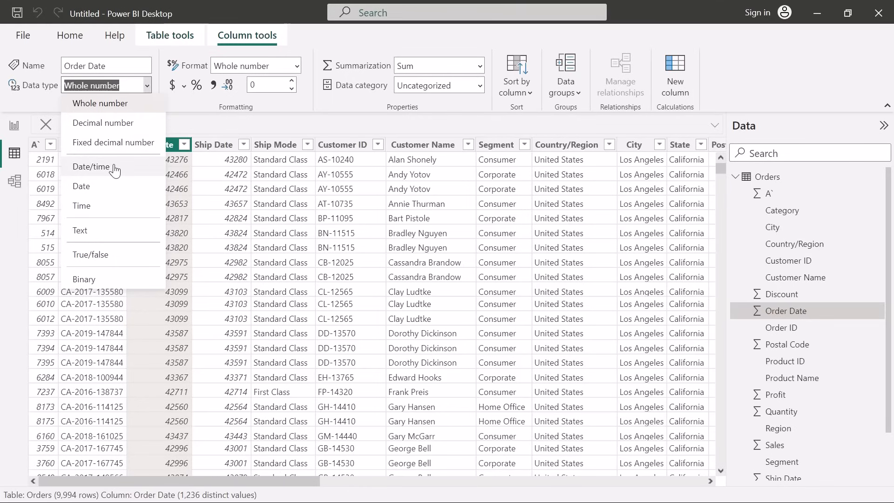
click(91, 167)
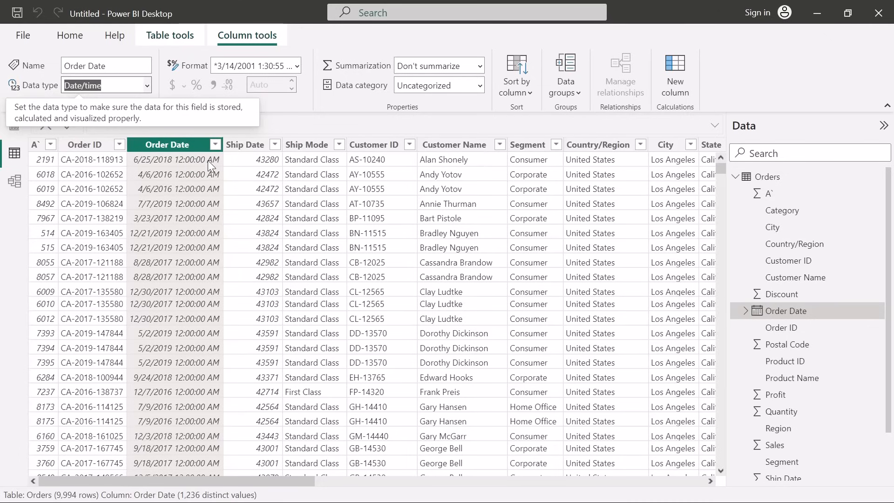
click(146, 85)
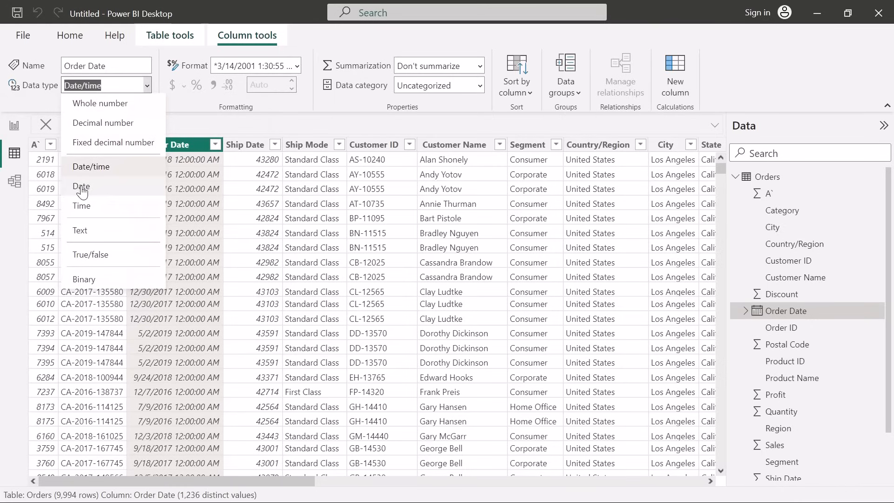
click(101, 189)
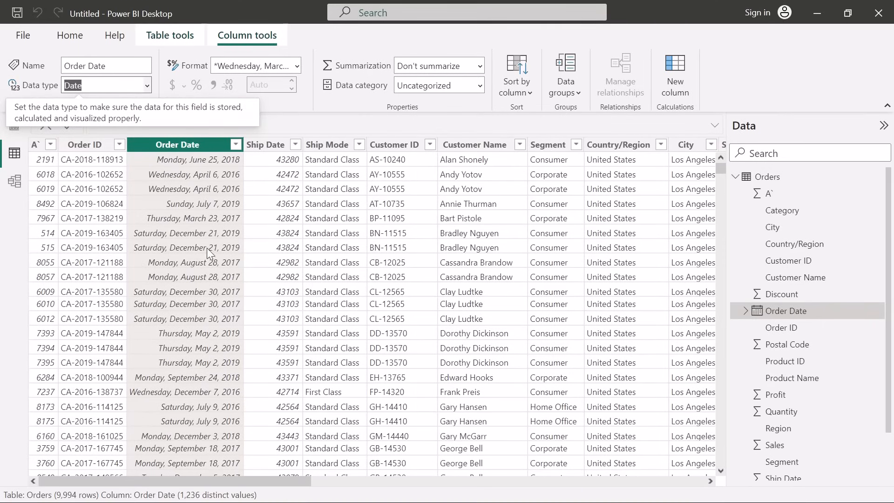
Set the data type of the Ship Date column in the Orders table to Date.
click(276, 148)
click(146, 85)
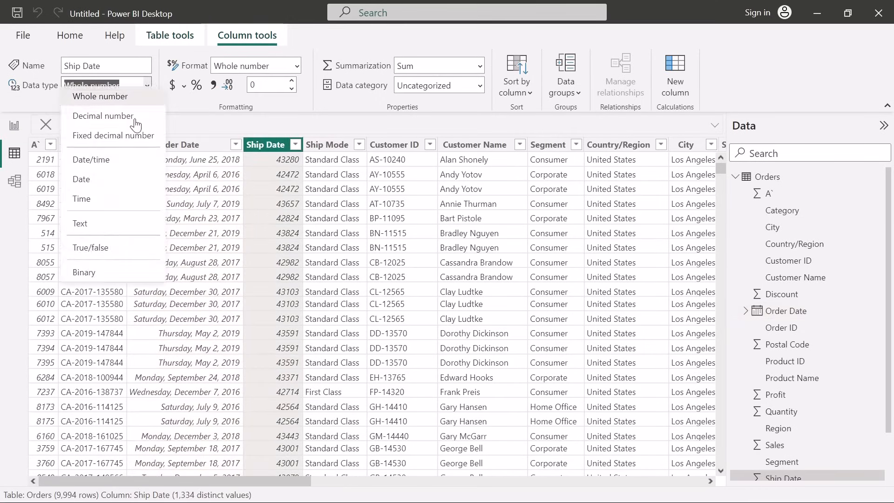
click(107, 187)
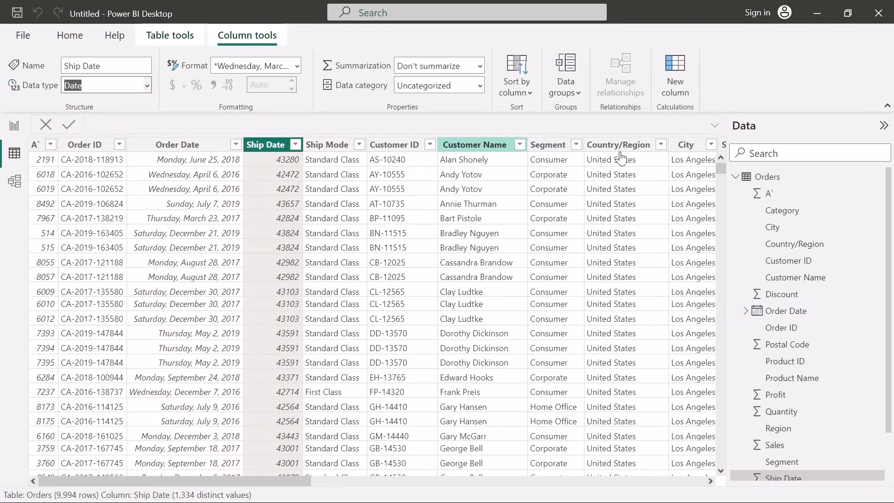
drag(199, 470, 51, 486)
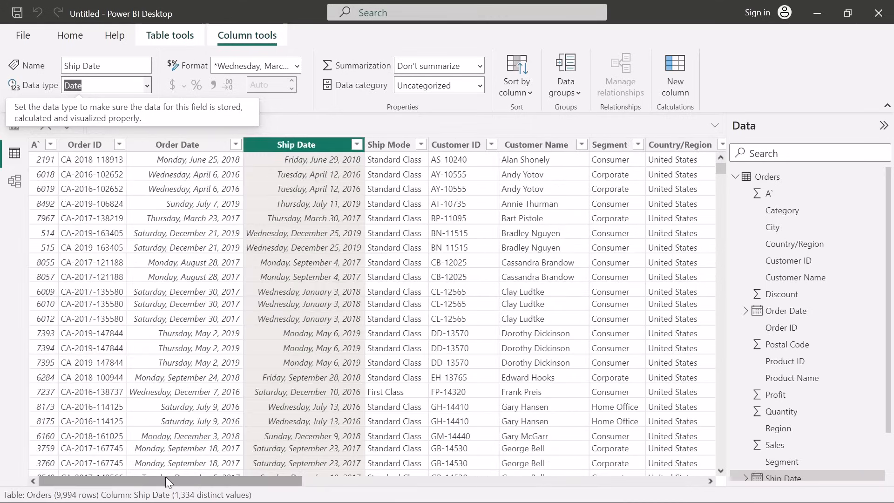
Inspect the Orders table card in the model view and return to the report view.
click(10, 186)
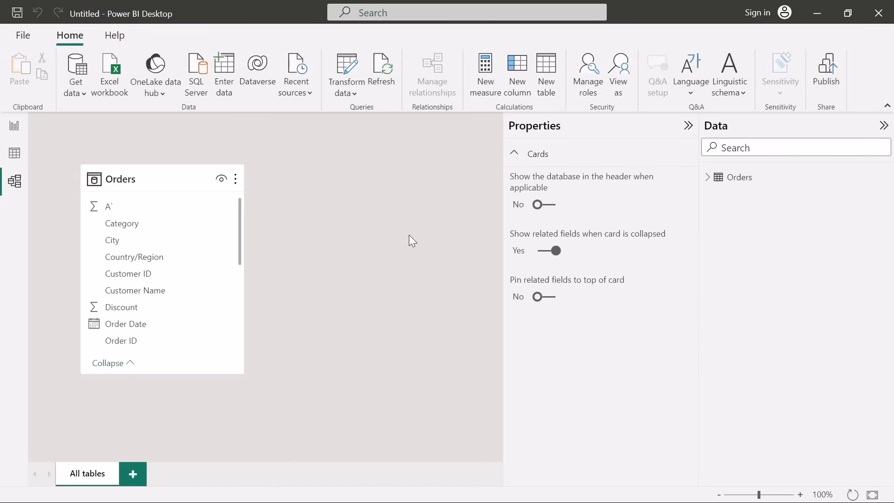
drag(151, 182, 139, 160)
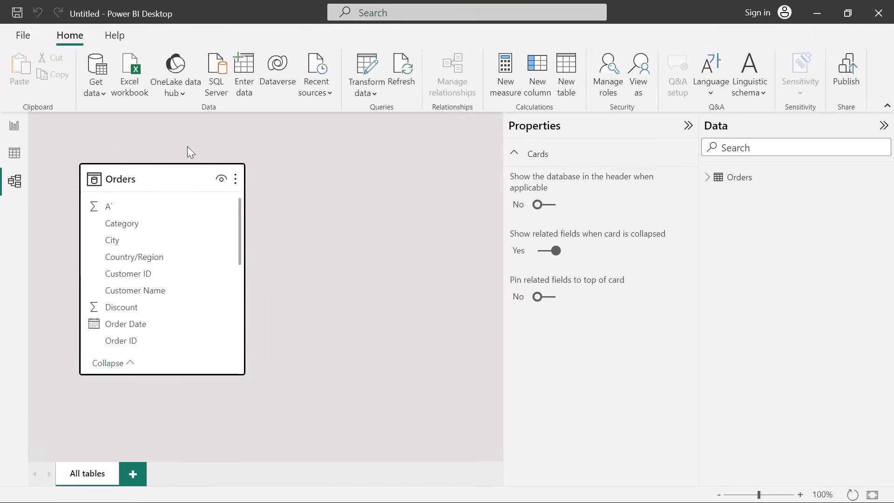
click(17, 124)
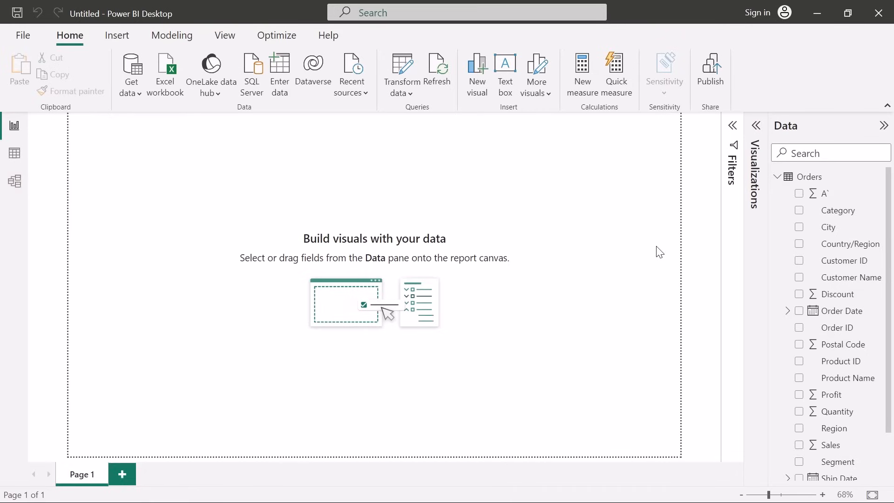
Expand the Order Date field down to its date hierarchy levels, examine them, and collapse the field again.
click(787, 312)
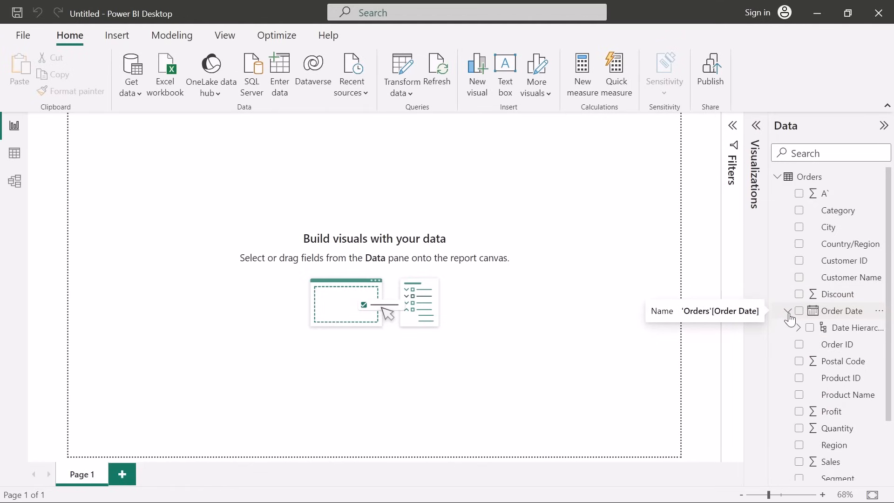
scroll(790, 316, down, 2)
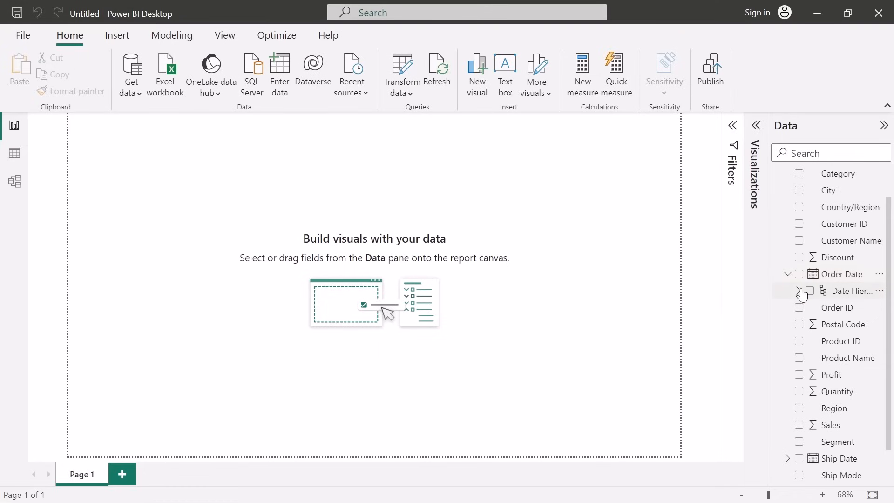
click(798, 291)
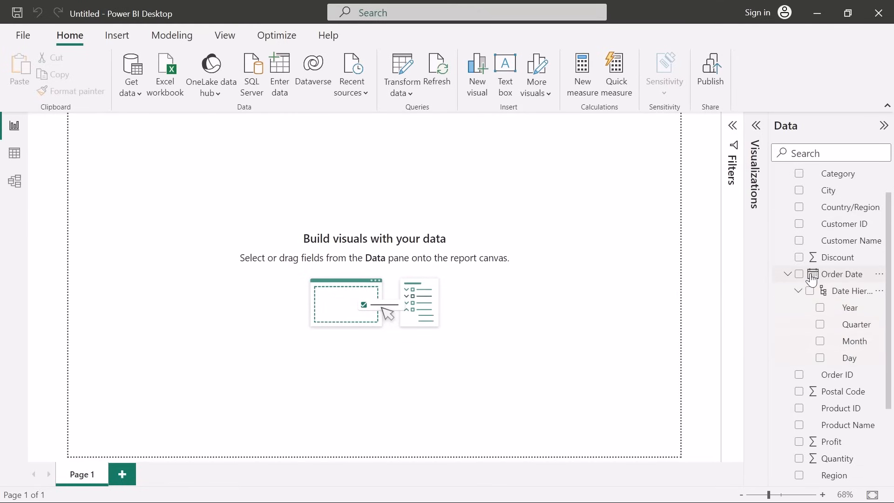
click(787, 275)
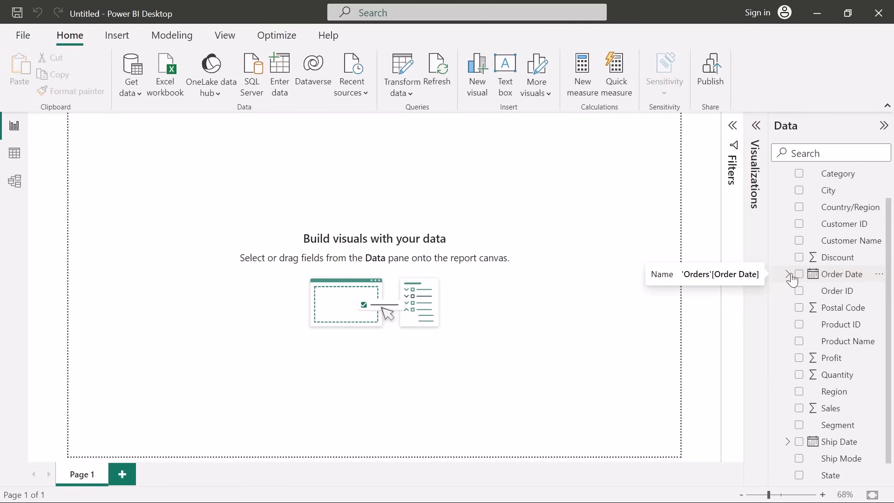
Examine the date hierarchy levels of the Order Date and Ship Date fields, leaving both fields collapsed.
click(788, 276)
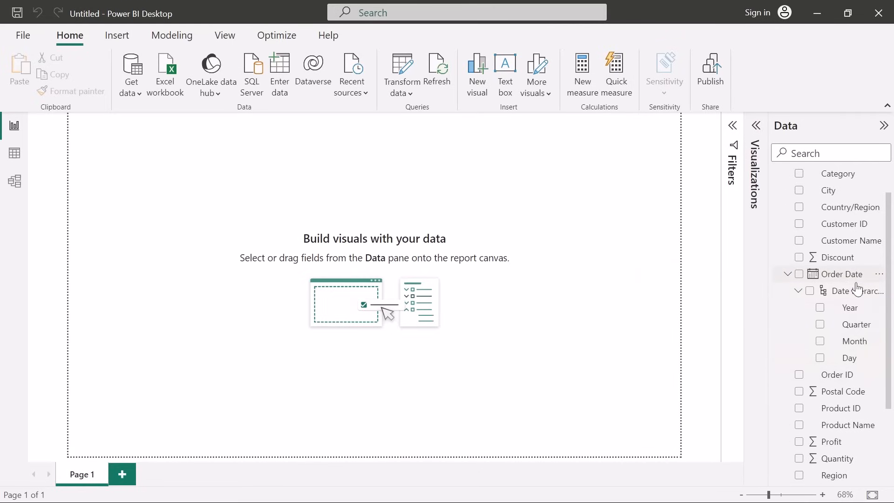
click(789, 274)
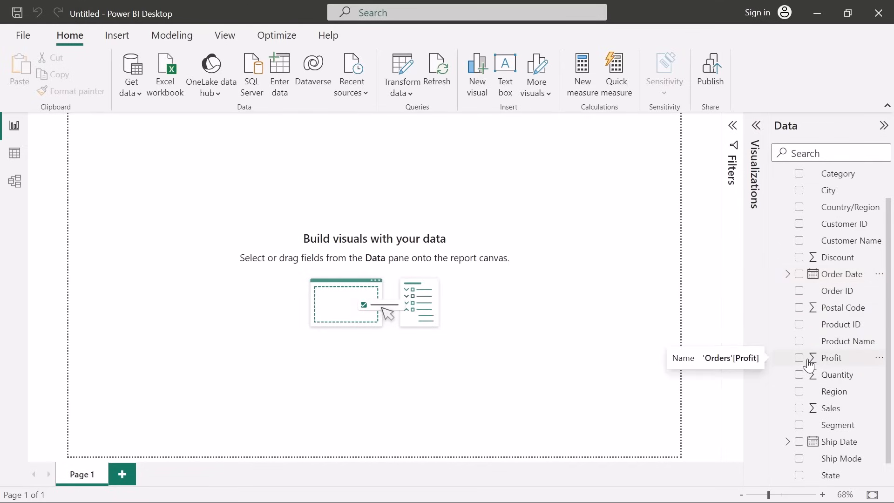
scroll(808, 388, down, 1)
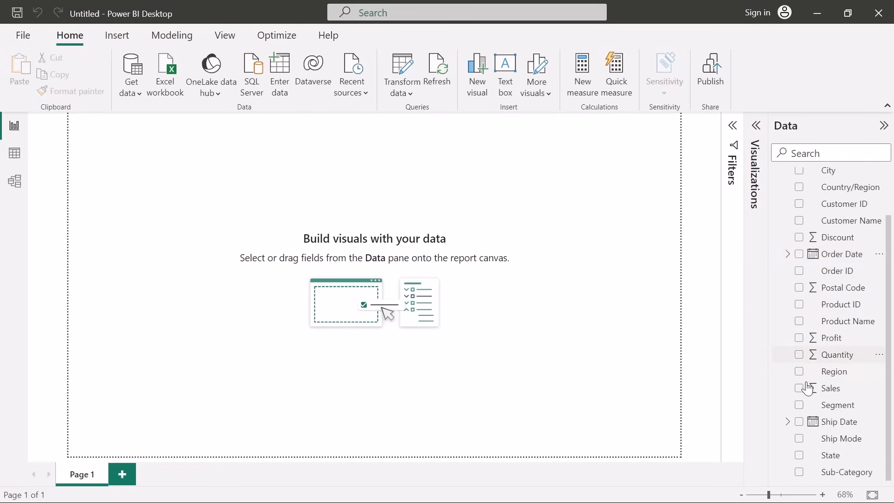
click(787, 421)
click(799, 439)
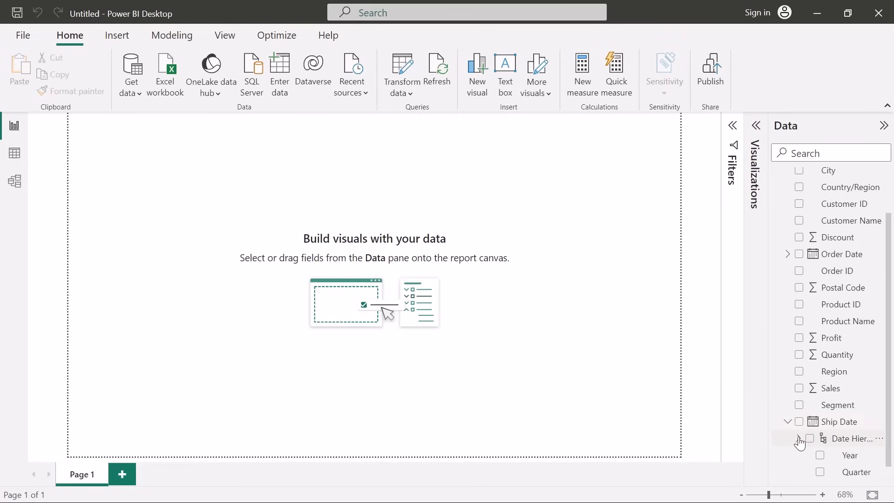
click(788, 422)
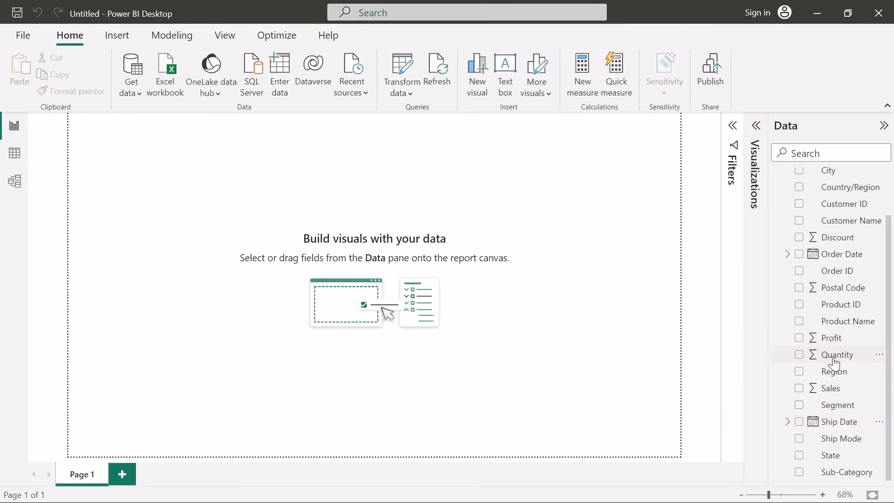
scroll(830, 361, up, 2)
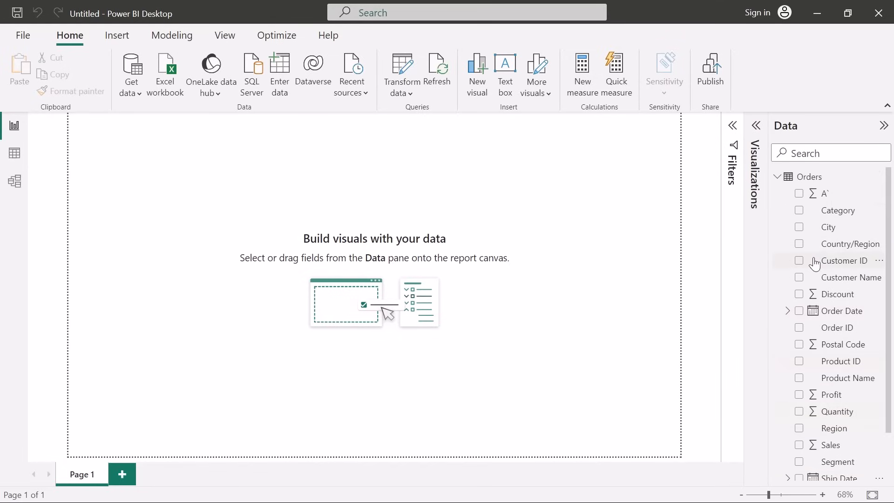
Expand the Visualizations pane and look over the page-level and all-pages filter areas, leaving the Filters pane collapsed.
click(757, 126)
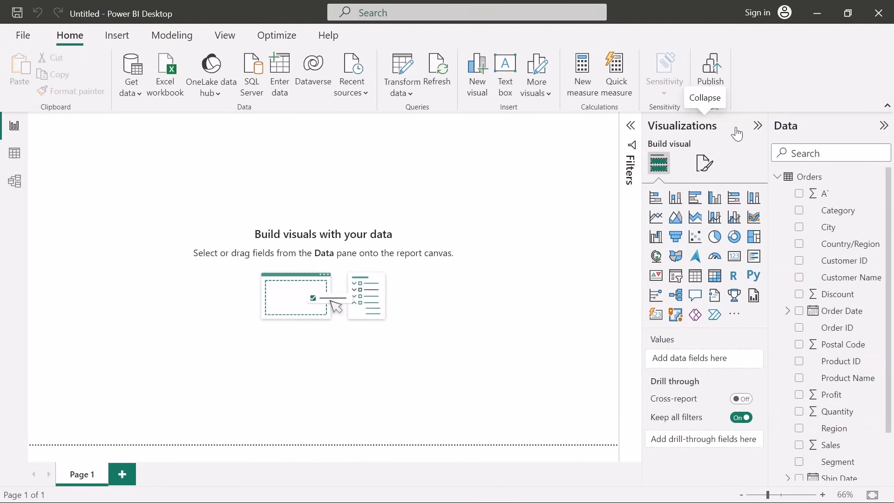
click(757, 125)
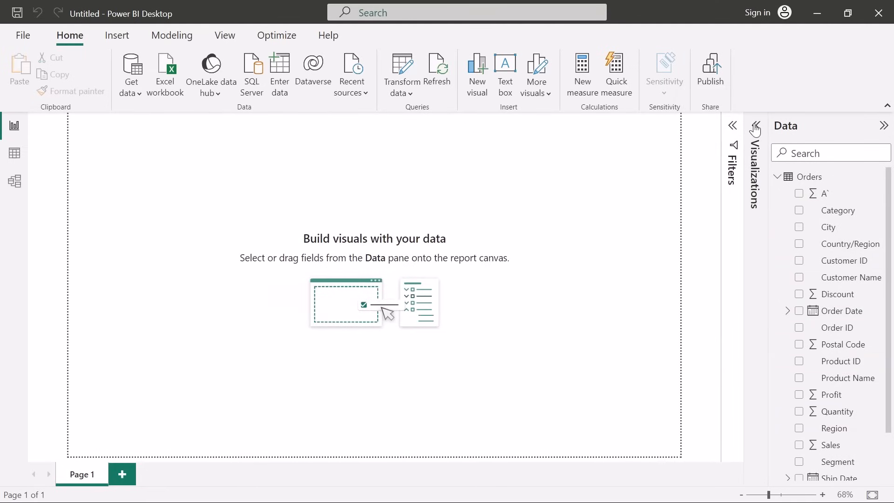
click(756, 126)
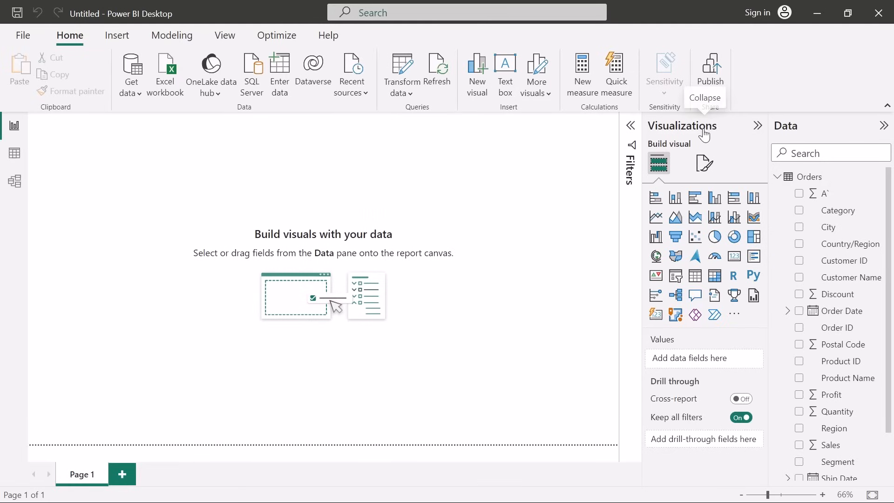
click(631, 126)
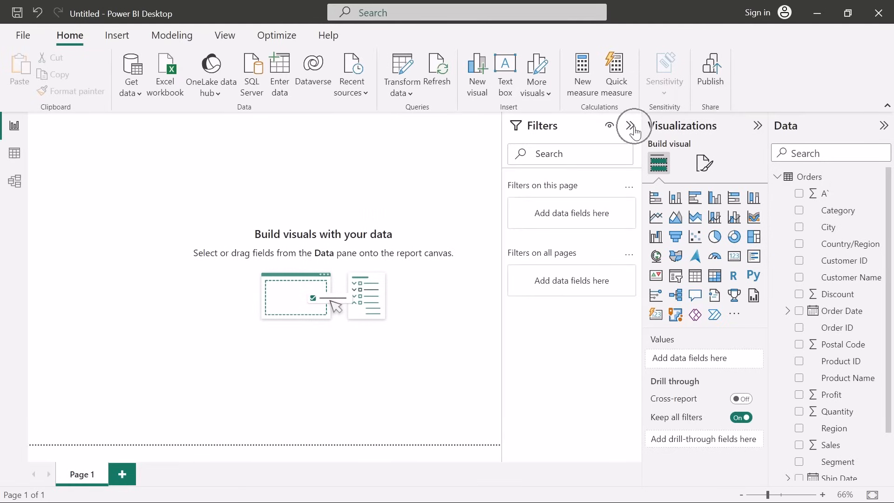
click(631, 127)
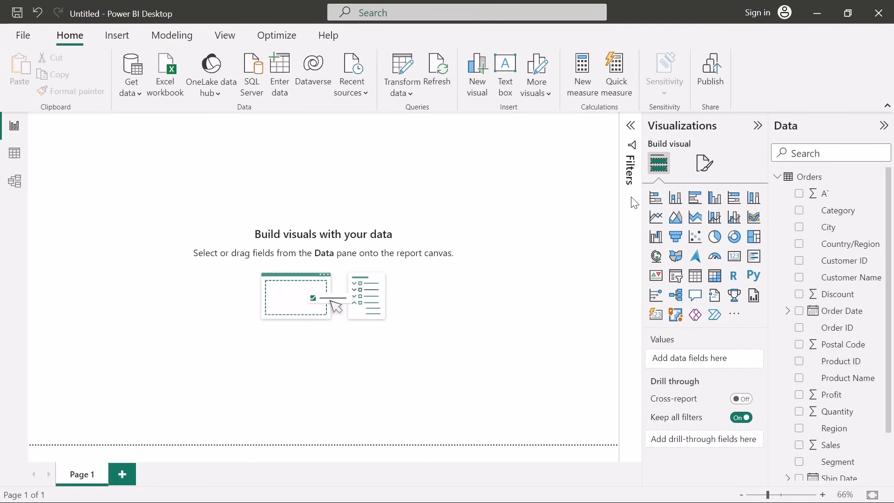
Add a clustered column chart to Page 1 and enlarge it to cover most of the canvas.
click(714, 199)
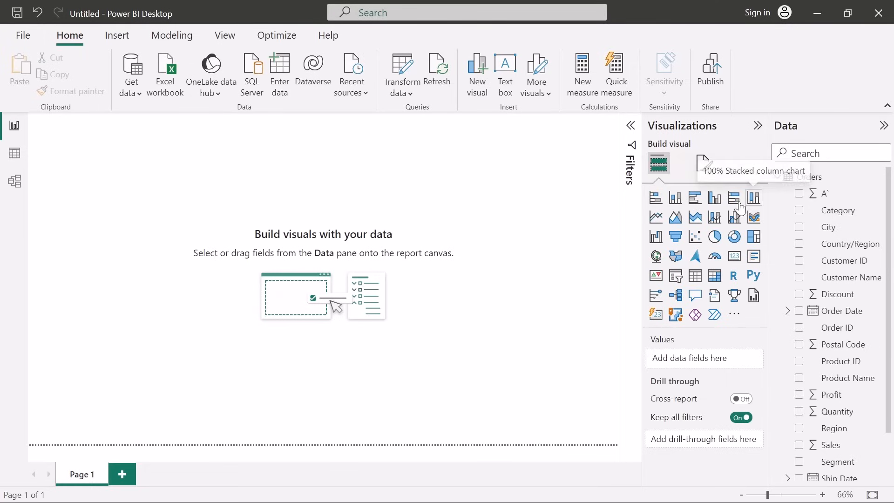
click(715, 199)
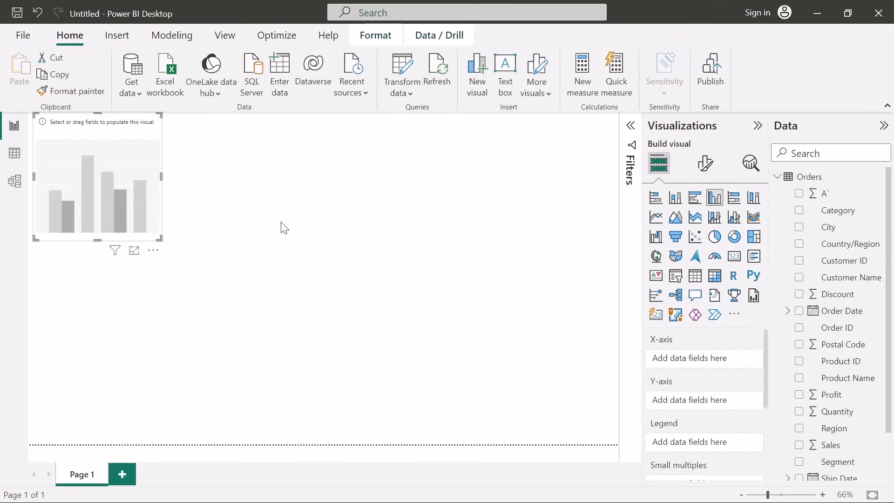
drag(160, 239, 457, 378)
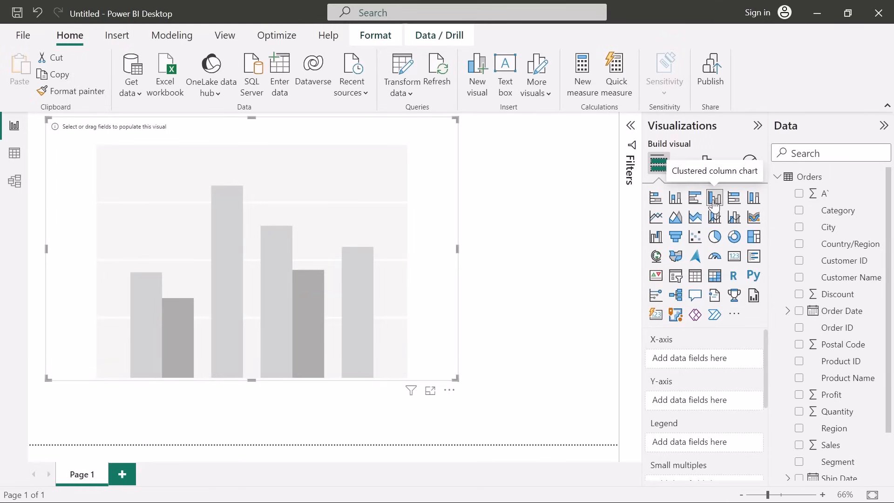
Look over the column chart's field wells and assign Order Date from the Orders table to its X-axis.
scroll(686, 404, down, 3)
scroll(686, 404, up, 3)
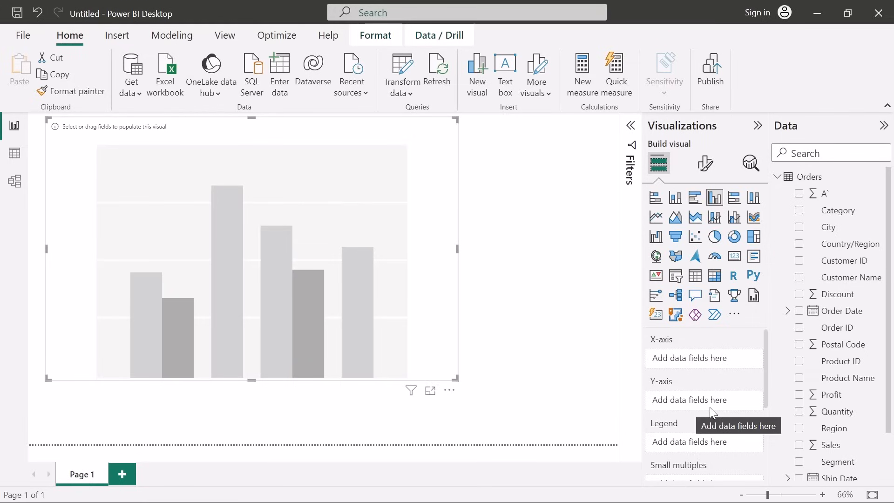
scroll(710, 407, down, 5)
scroll(710, 407, up, 5)
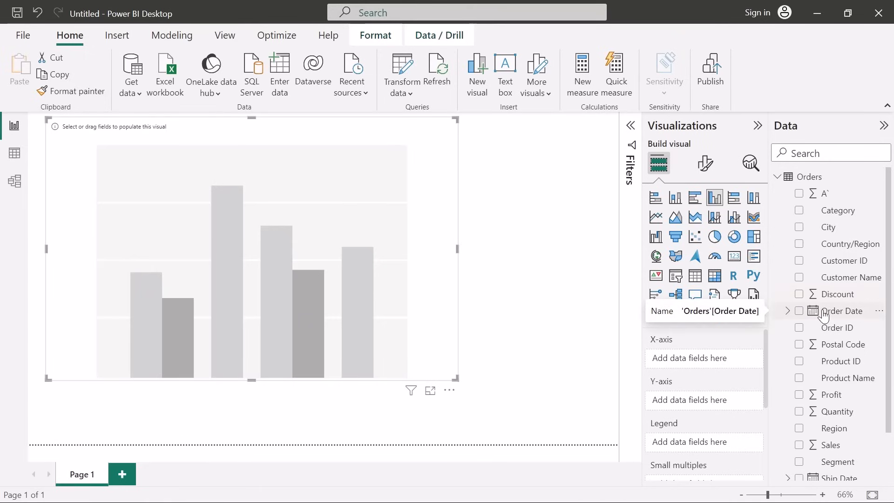
click(800, 311)
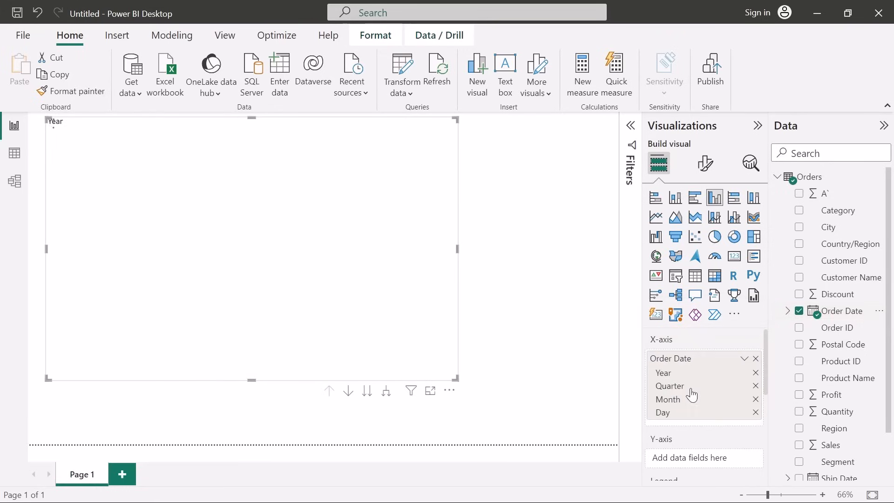
click(803, 315)
drag(834, 312, 712, 361)
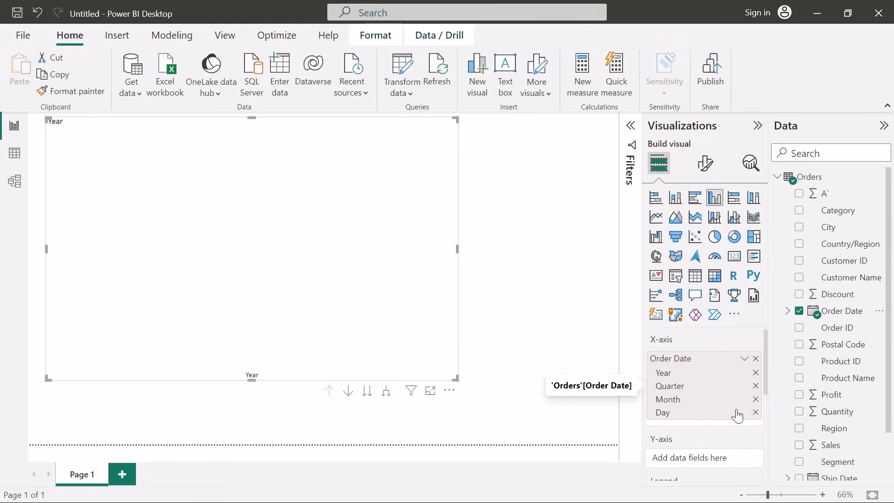
Remove the Quarter, Month and Day levels of Order Date from the X-axis, keeping only Year.
click(755, 387)
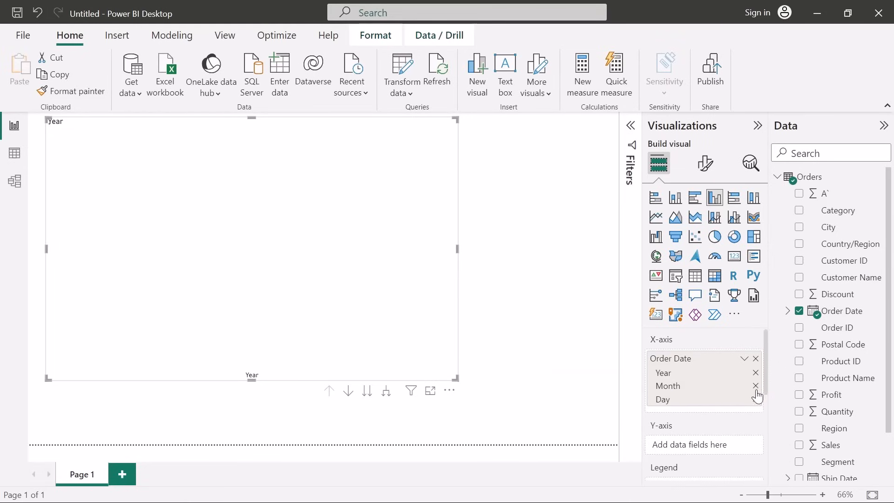
click(756, 386)
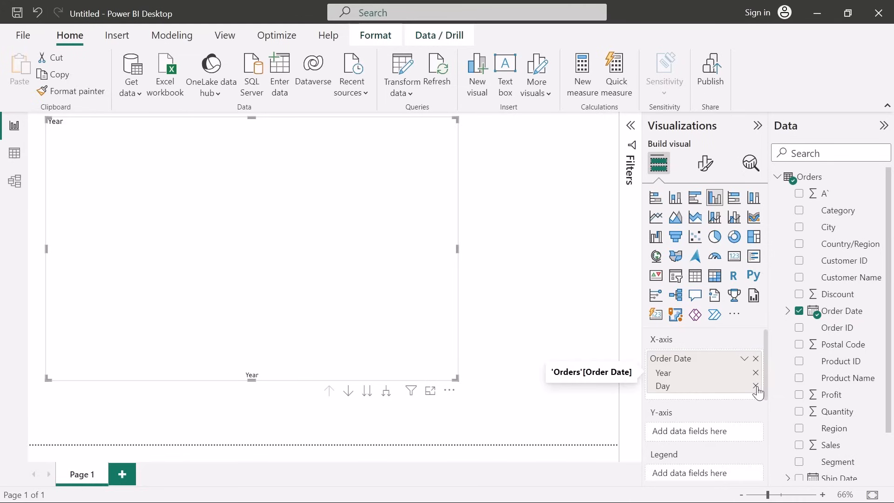
click(756, 386)
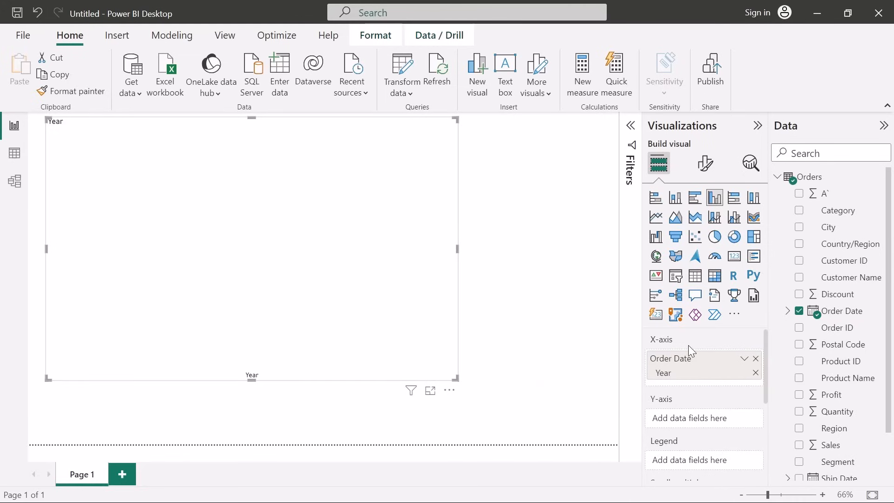
Assign the Sales field to the column chart's Y-axis and inspect the yearly columns.
scroll(837, 355, down, 3)
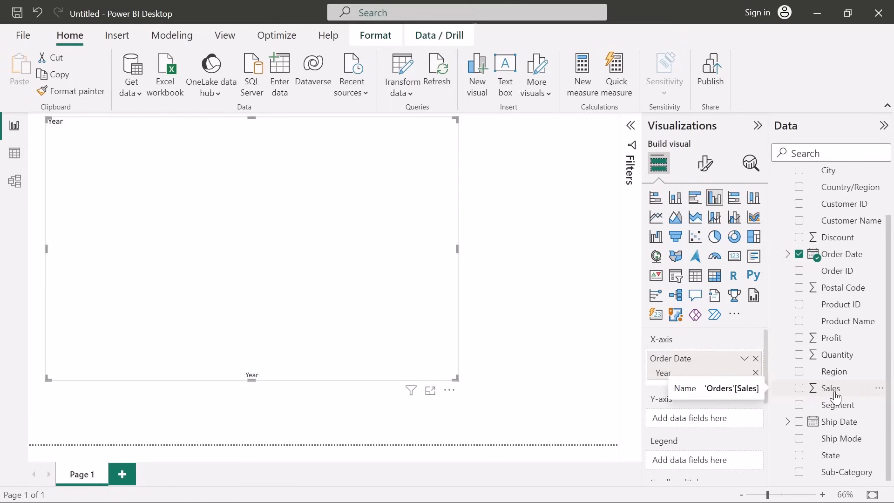
drag(835, 394, 711, 422)
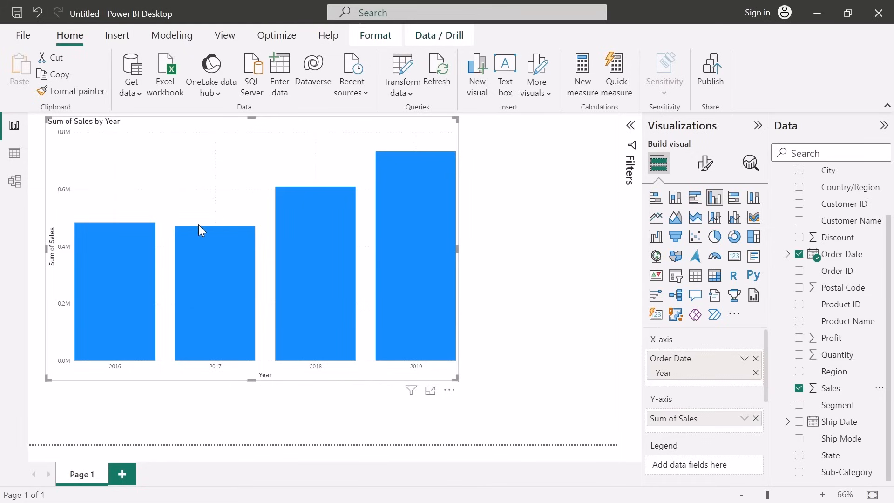
mouse_move(305, 345)
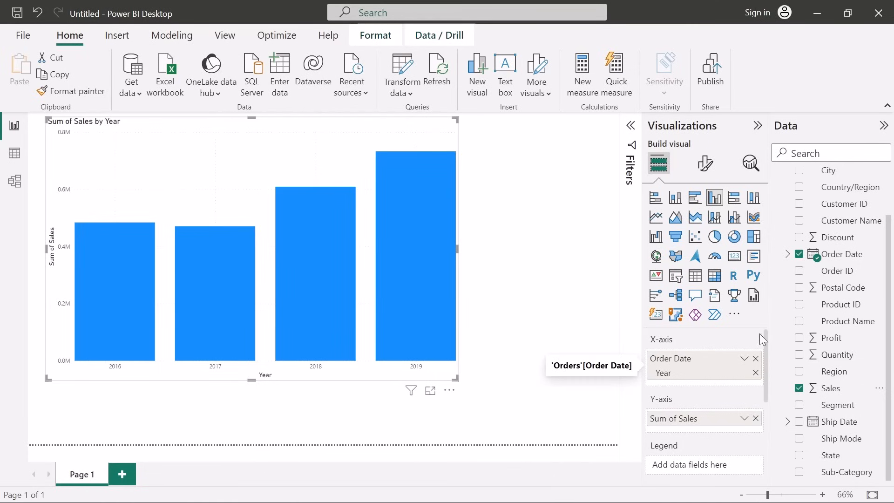
Replace the Year level with Month on the Order Date X-axis and enlarge the chart to nearly fill the page.
click(788, 254)
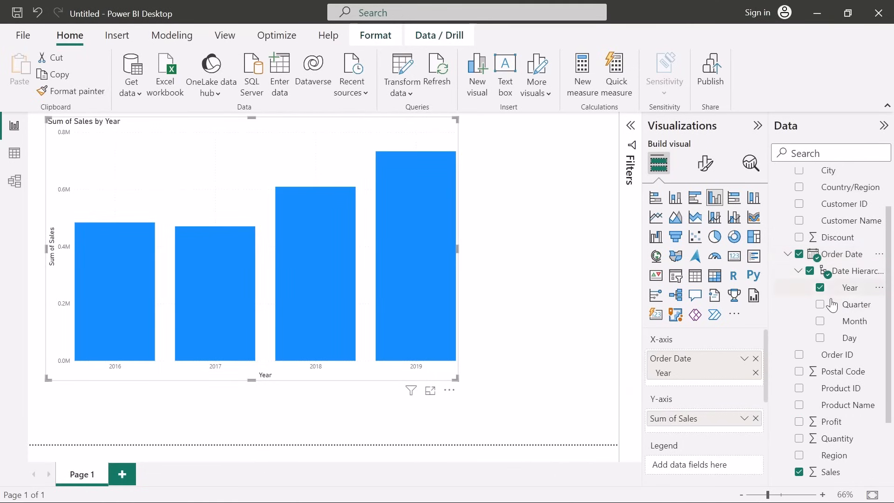
click(820, 321)
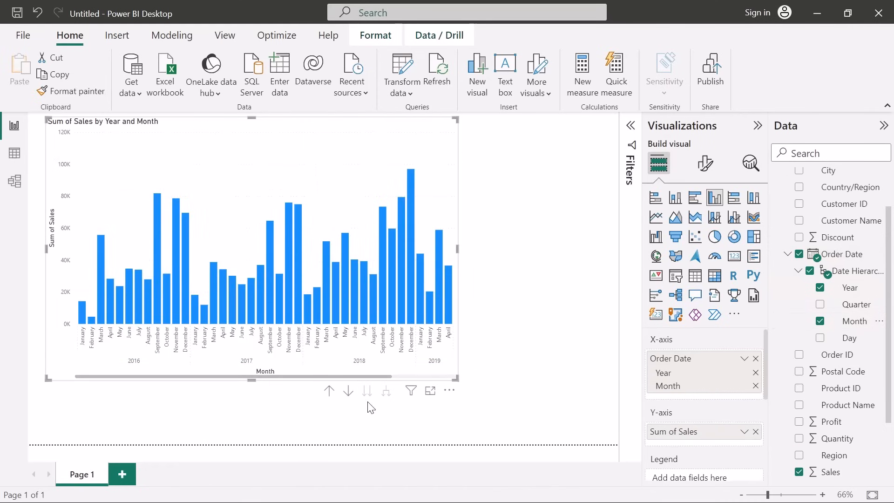
drag(457, 379, 600, 434)
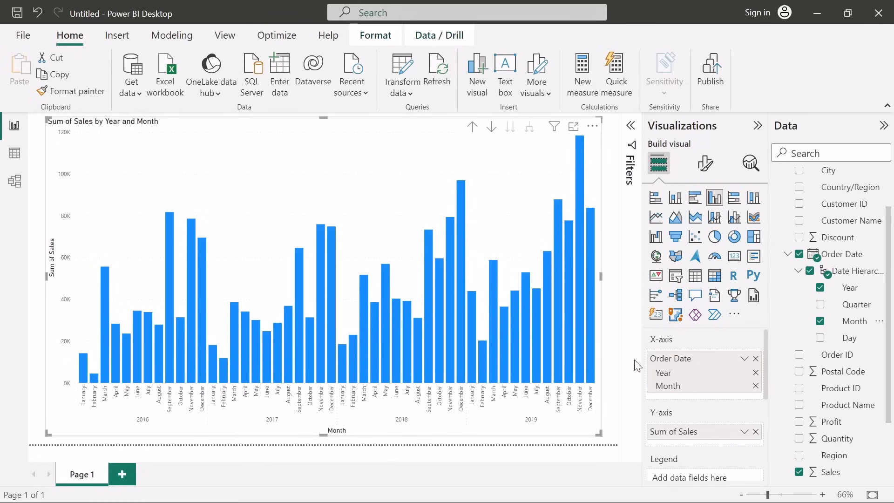
click(755, 375)
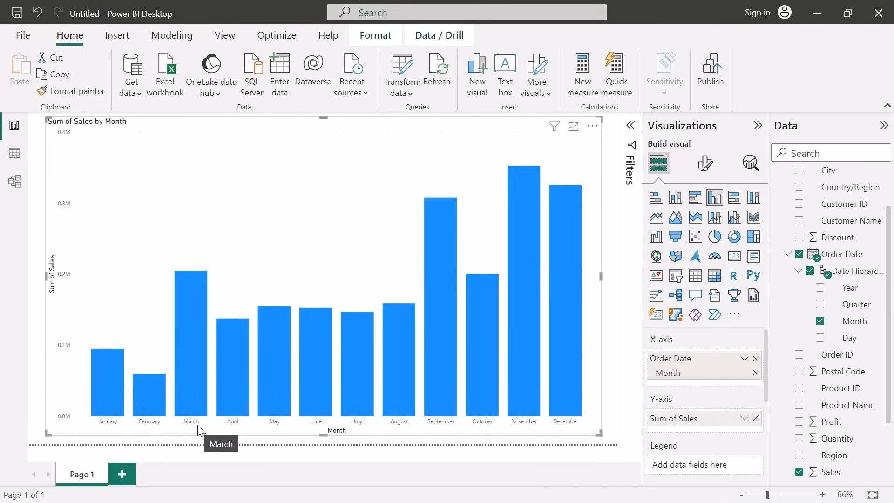
mouse_move(102, 401)
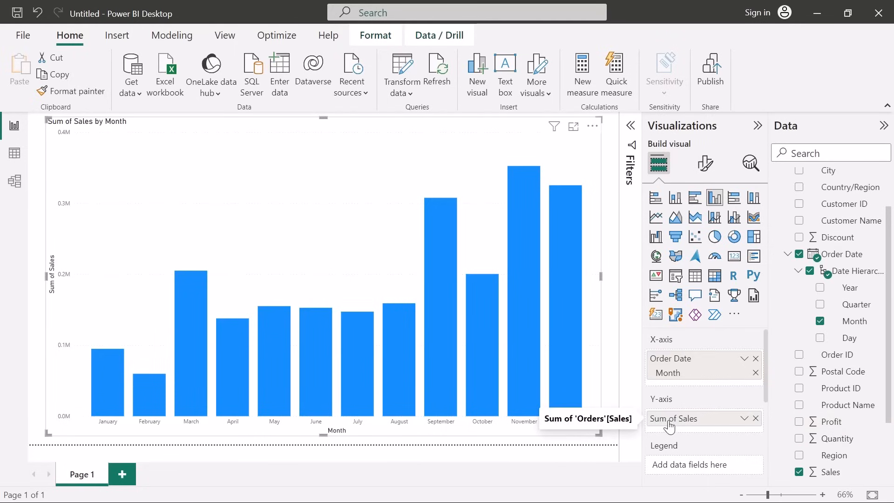
Switch the Y-axis Sales aggregation to Average, examine the monthly columns, and set it back to Sum.
click(744, 419)
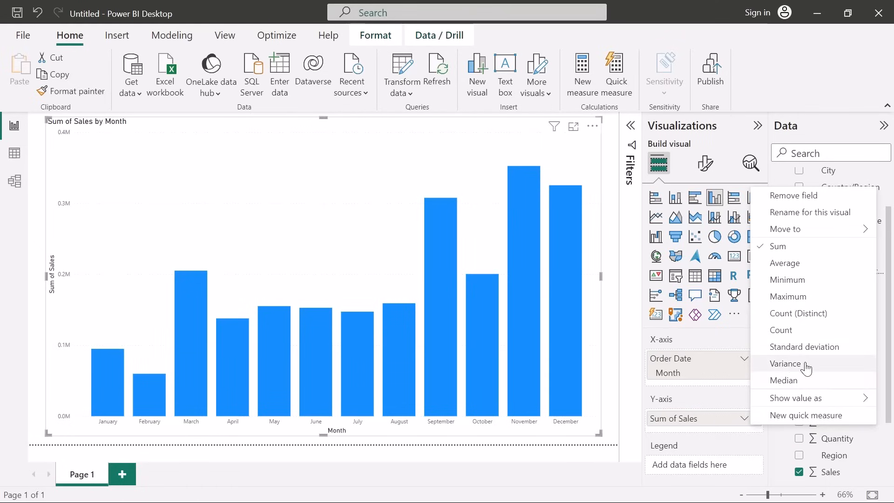
click(792, 269)
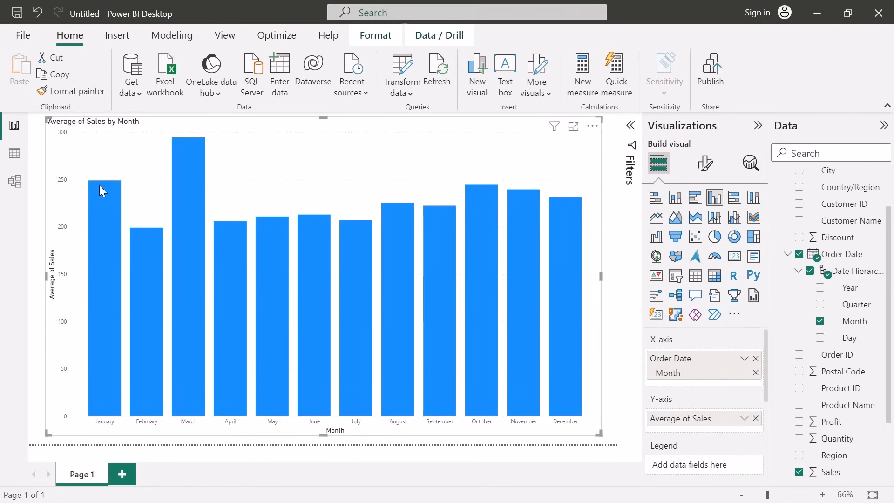
mouse_move(100, 186)
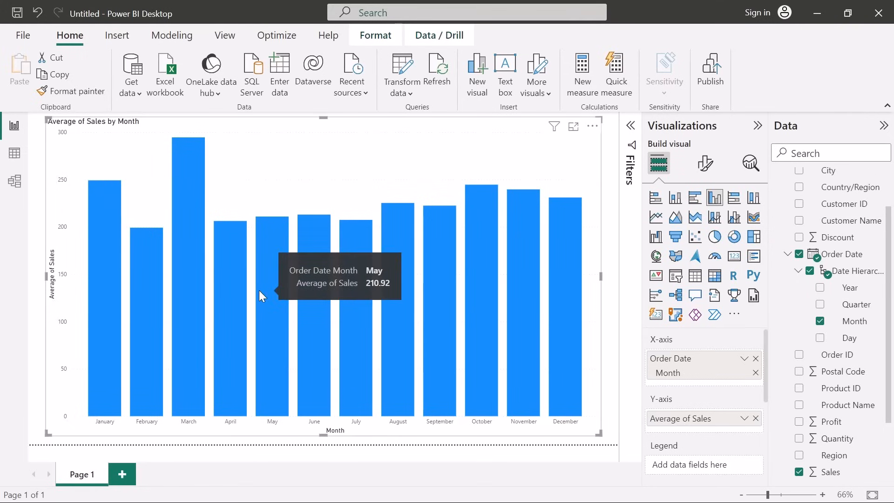
mouse_move(188, 311)
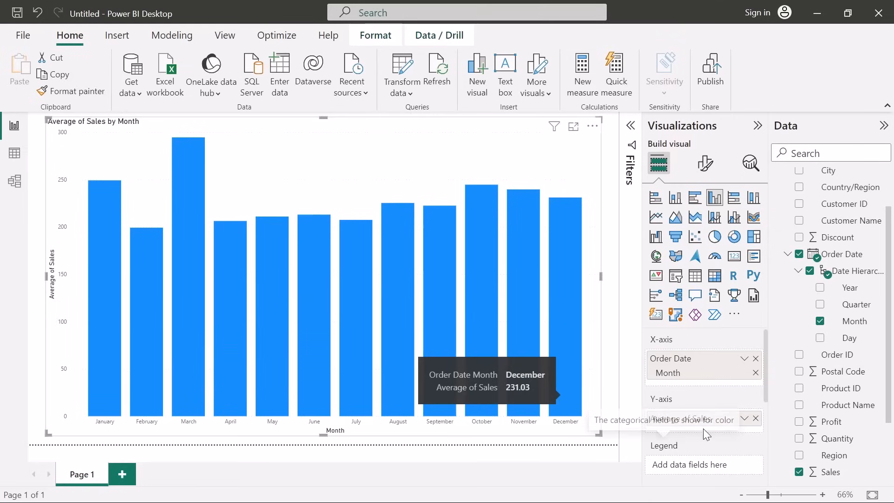
click(744, 418)
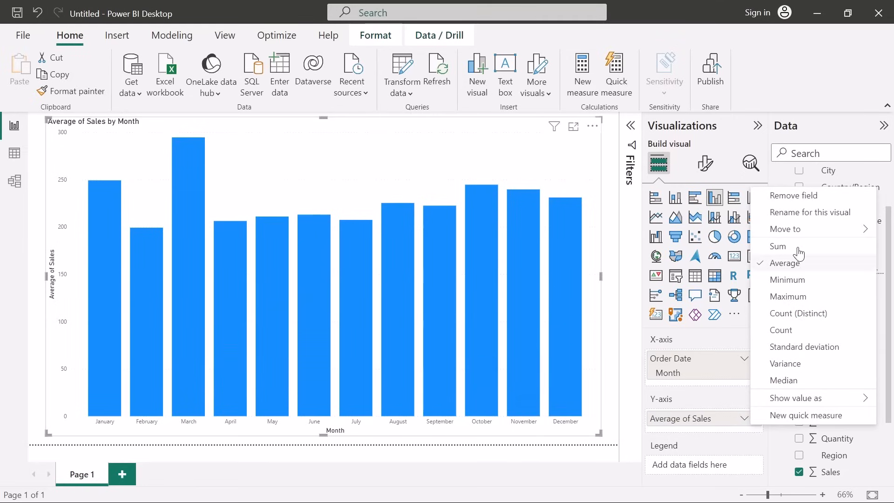
click(742, 247)
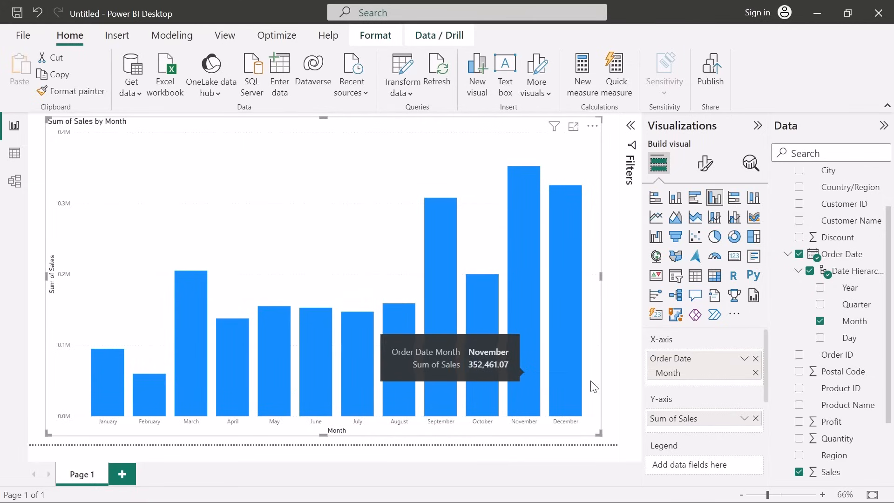
Add the Category field to the chart's Legend and convert the visual to a stacked column chart.
scroll(711, 336, down, 2)
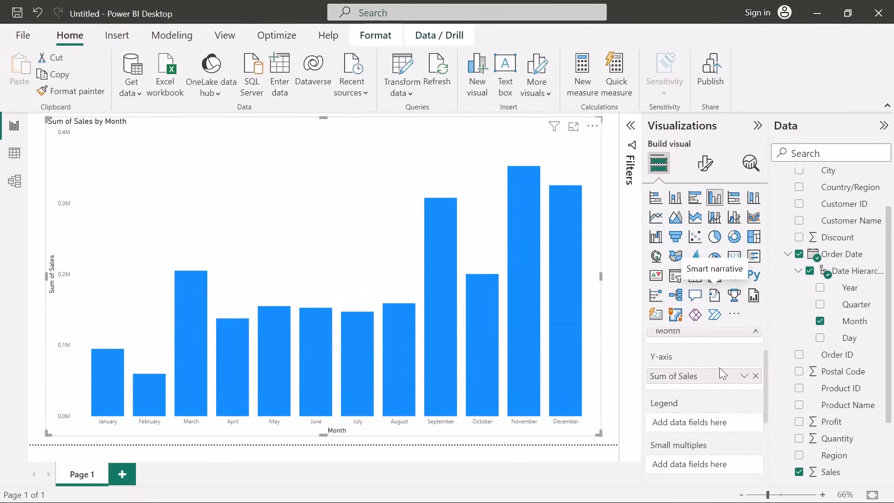
scroll(720, 367, down, 1)
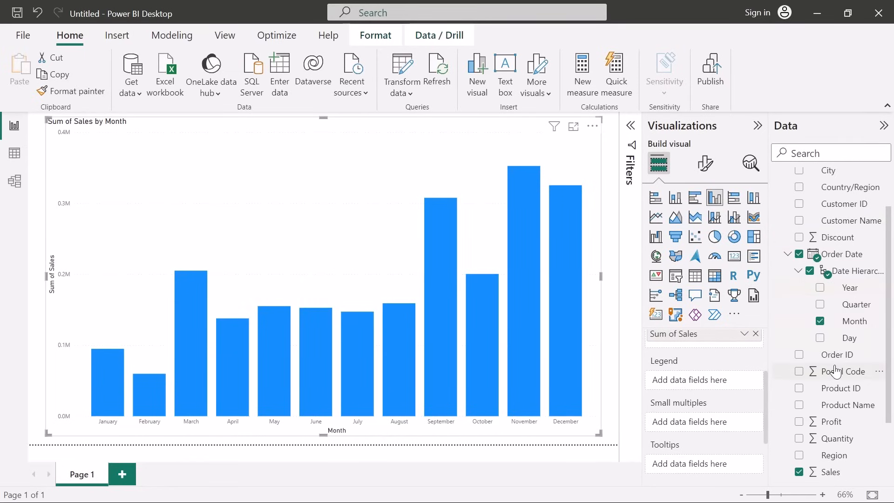
scroll(836, 371, up, 1)
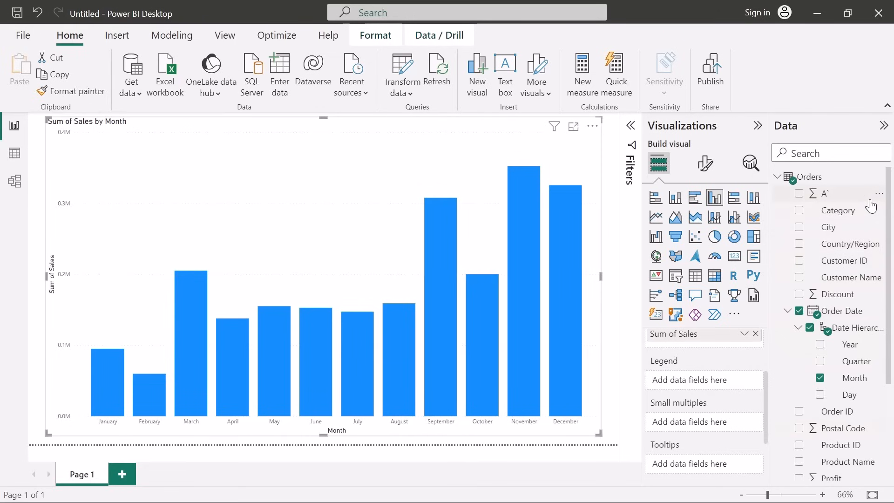
drag(833, 218, 709, 381)
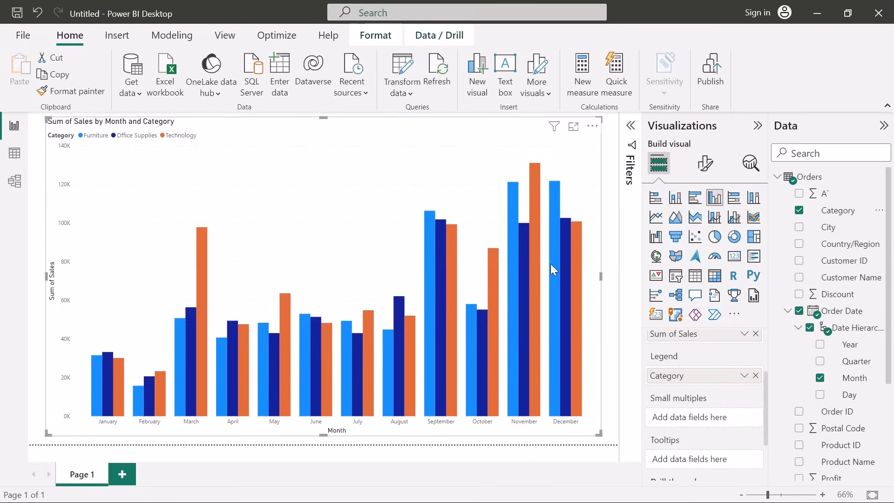
click(677, 198)
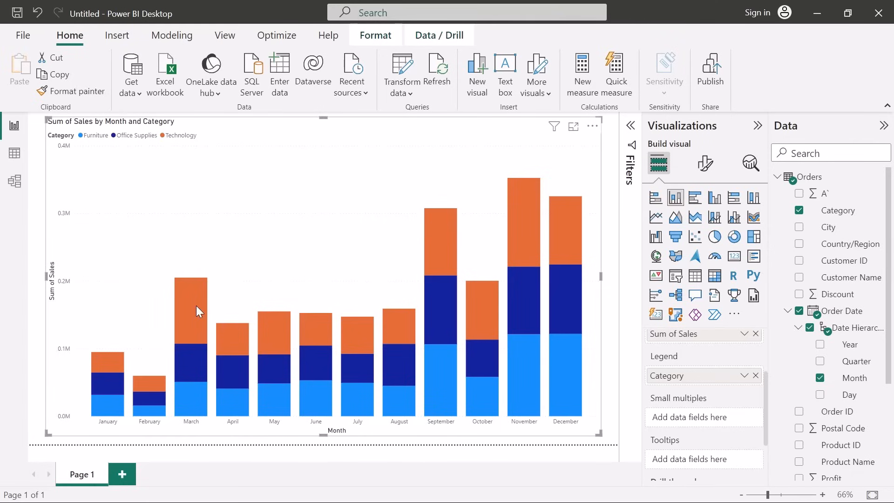
mouse_move(196, 305)
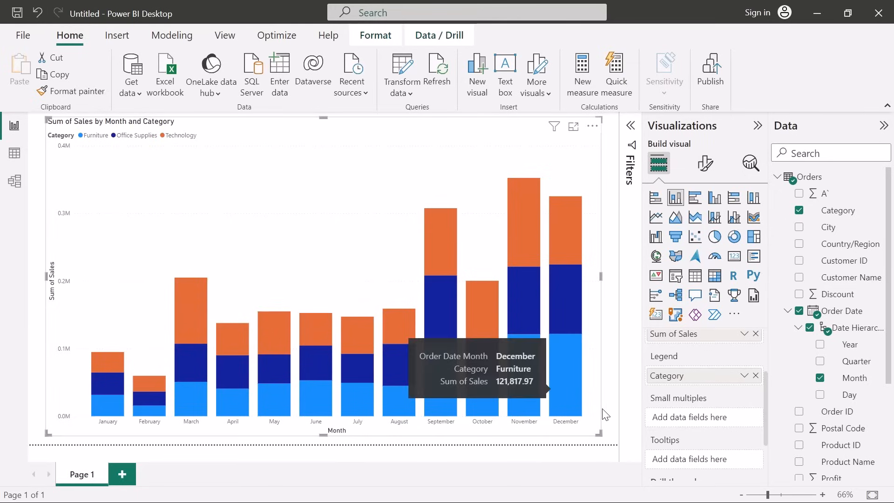
Add the Profit field to the chart's Tooltips as a sum.
scroll(686, 422, down, 2)
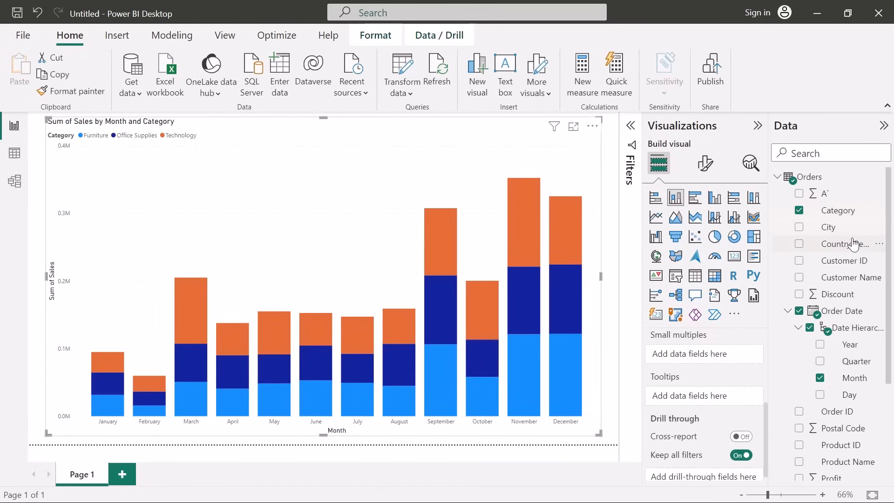
scroll(839, 338, down, 3)
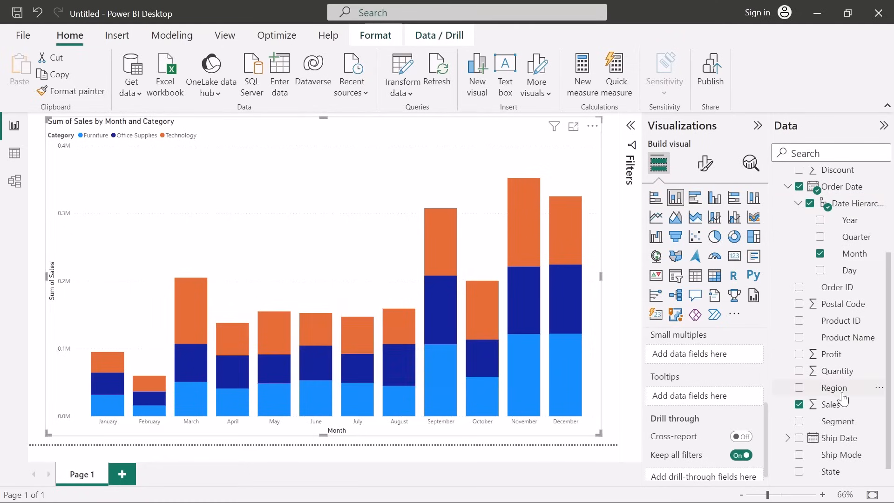
drag(831, 355, 711, 399)
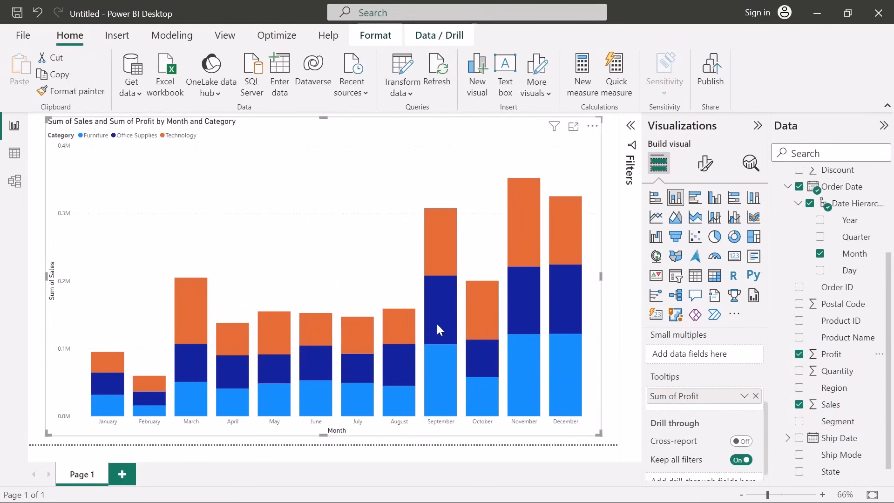
mouse_move(437, 325)
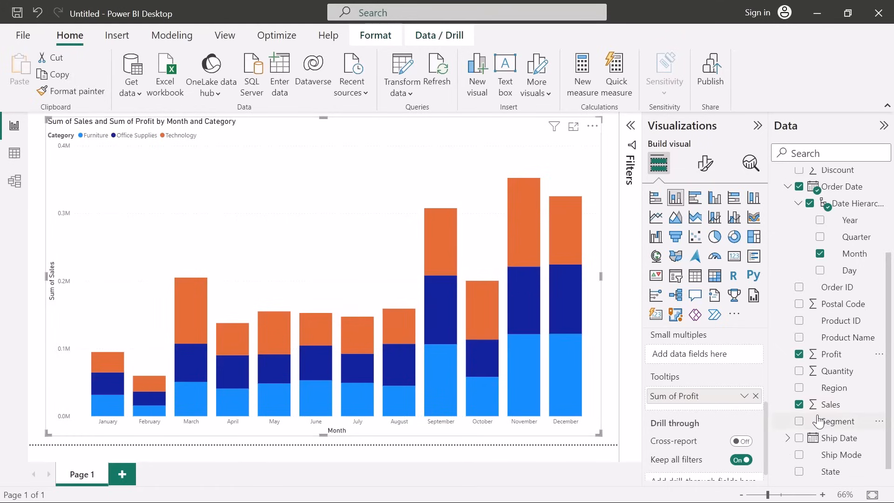
Add Profit to the Tooltips a second time, aggregate it as Average, and inspect the column tooltips.
drag(846, 360, 726, 405)
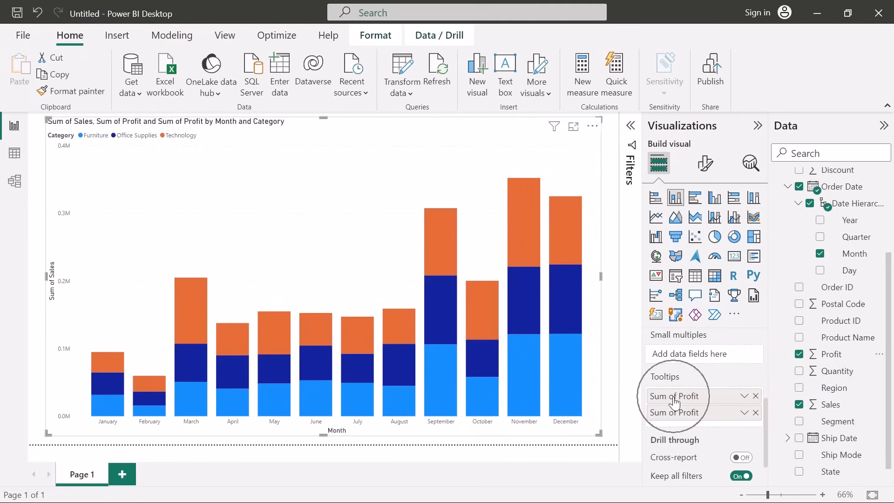
key(ctrl)
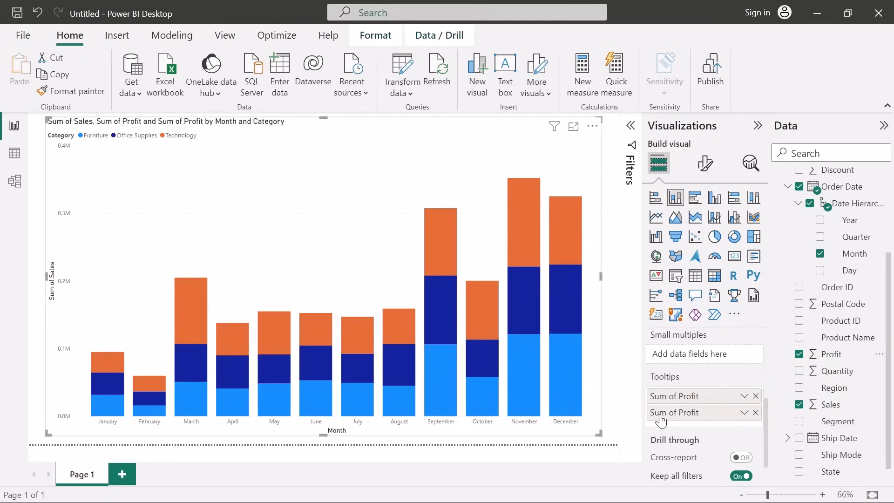
click(744, 413)
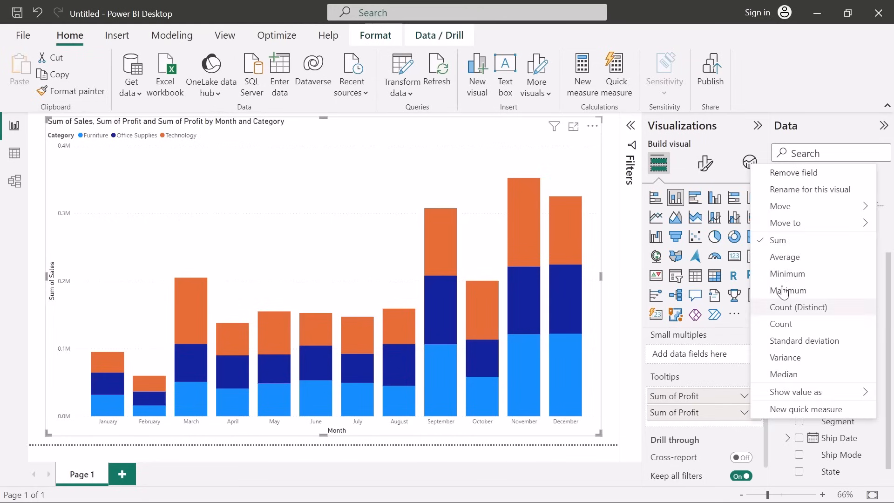
click(792, 257)
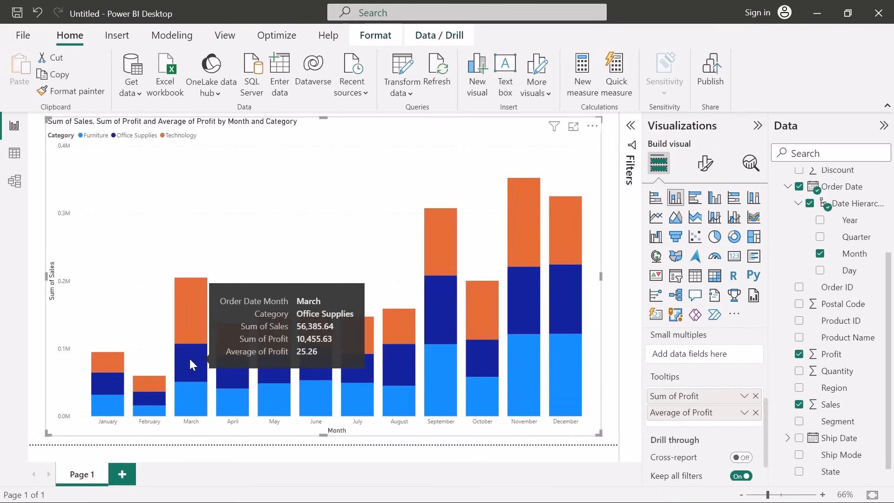
mouse_move(190, 397)
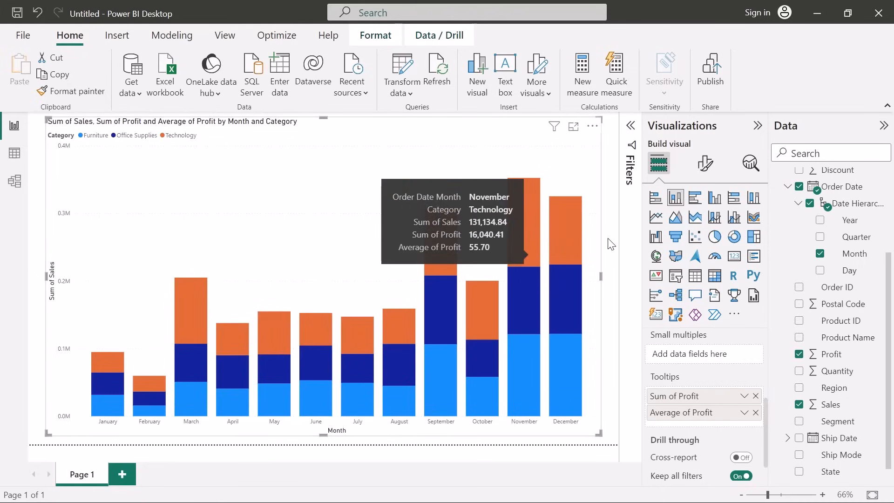
Convert the visual back to a clustered column chart, inspect it, and open its visual formatting options.
click(715, 198)
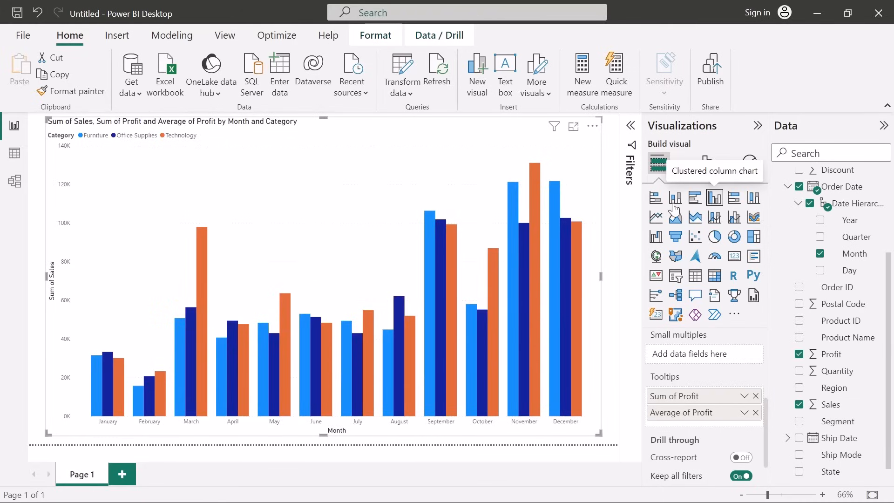
mouse_move(401, 377)
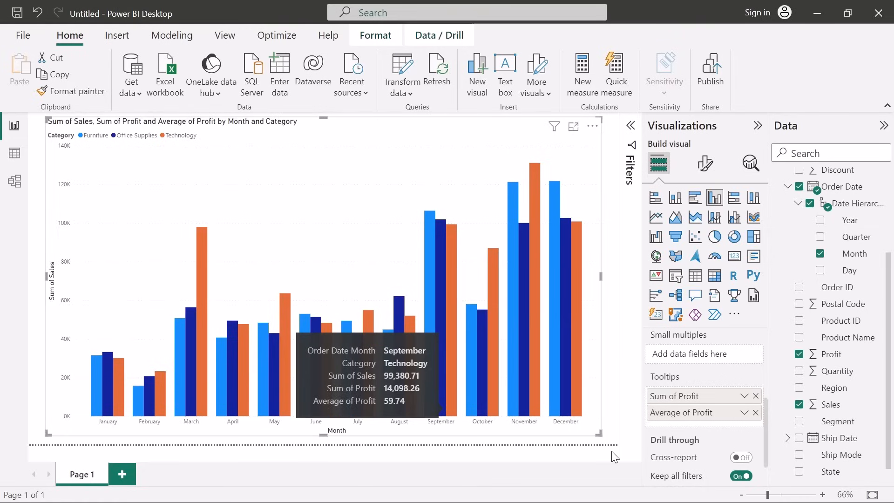
scroll(692, 415, down, 2)
scroll(691, 414, up, 5)
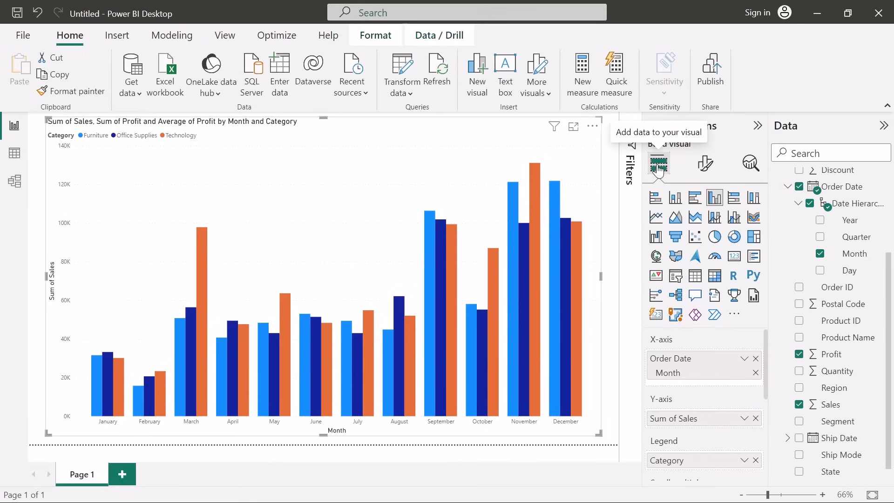
click(706, 165)
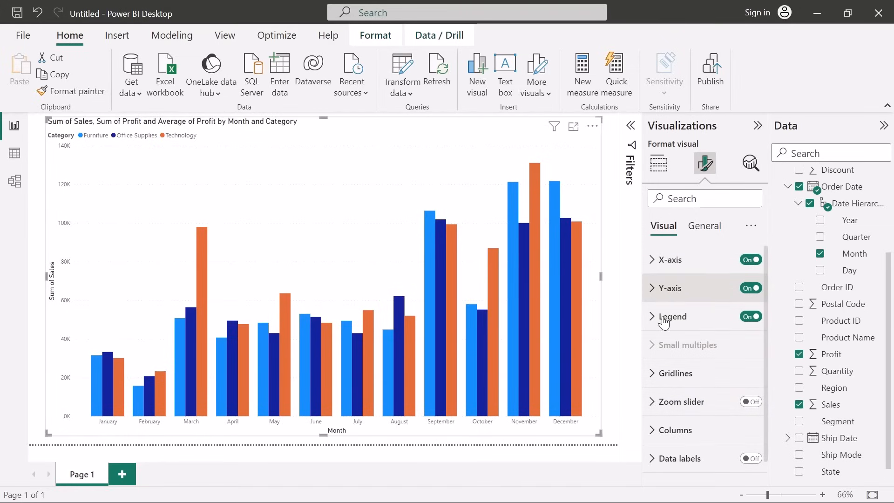
scroll(688, 326, down, 1)
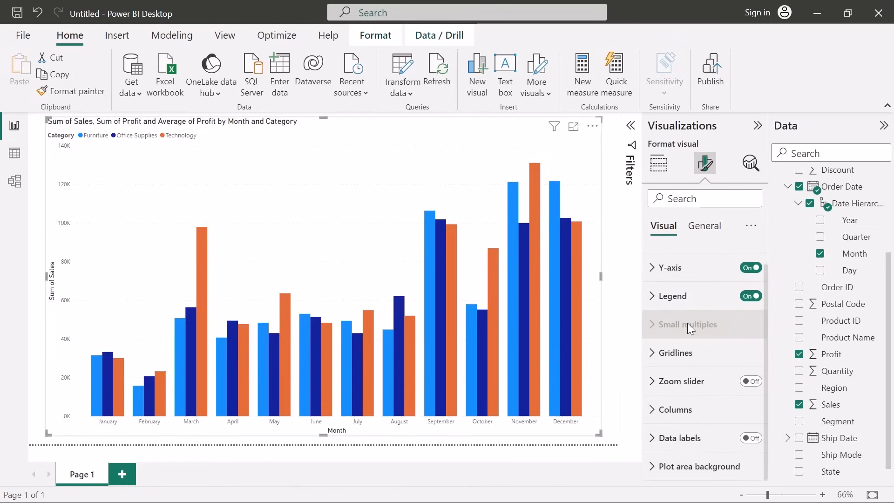
scroll(687, 323, up, 1)
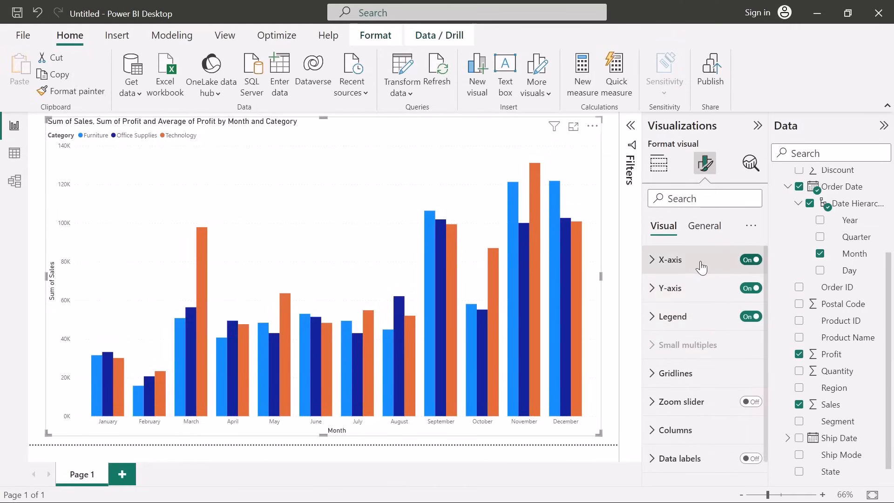
Hide and restore the chart's X-axis, and do the same with its Y-axis.
click(751, 261)
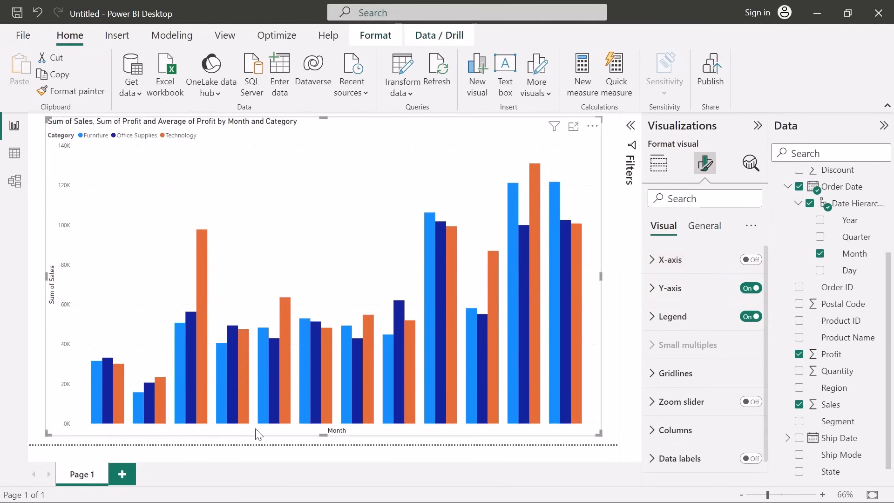
click(751, 260)
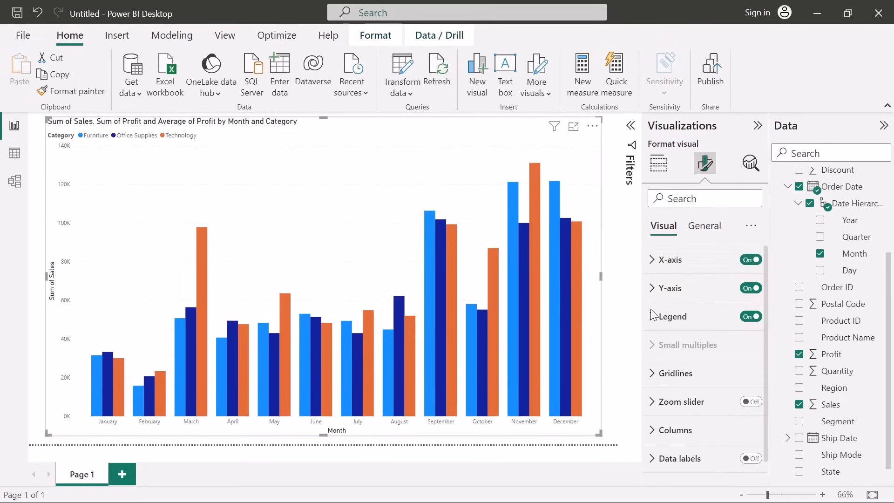
click(751, 289)
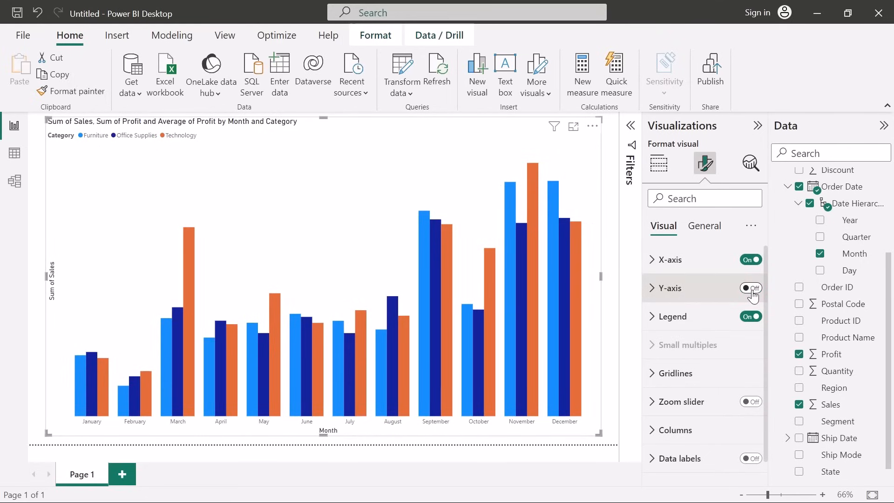
click(751, 289)
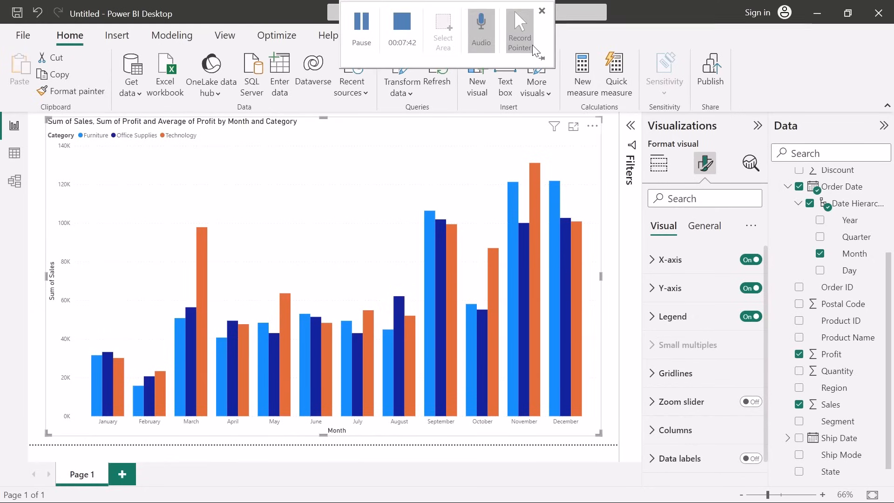
Examine the X-axis formatting settings for value font, color, maximum area height and title.
click(650, 260)
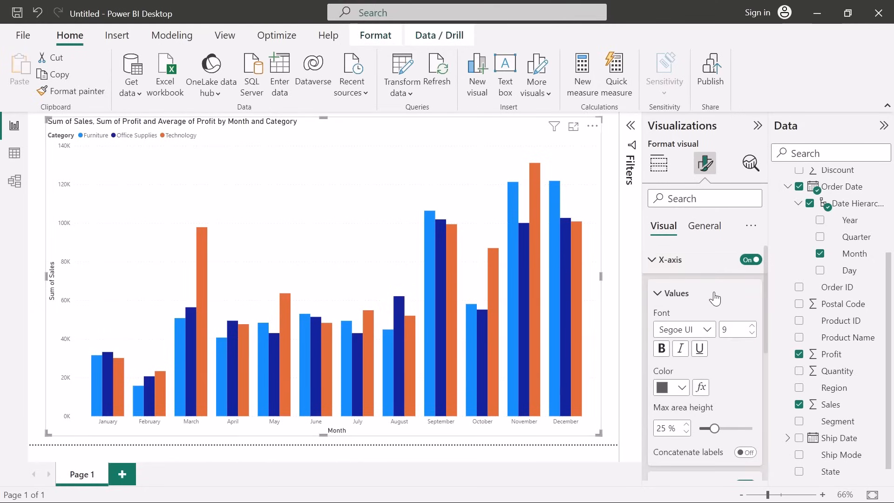
scroll(715, 298, down, 2)
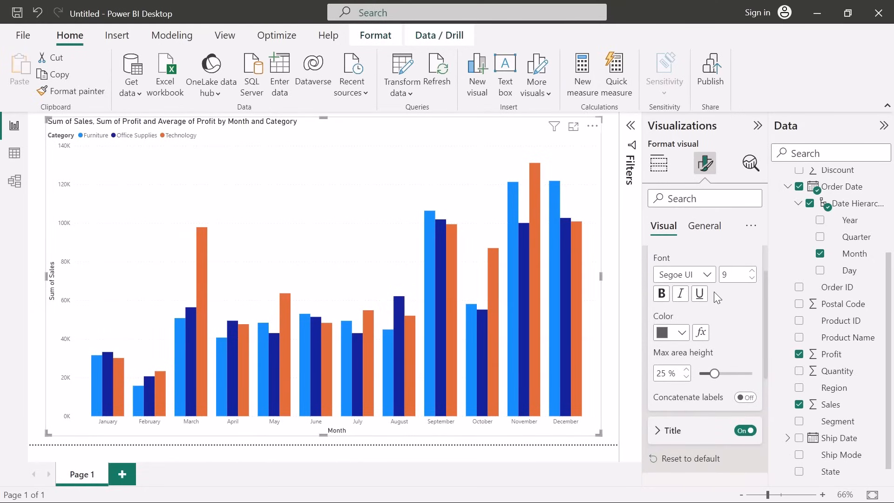
scroll(717, 298, up, 2)
scroll(715, 298, down, 1)
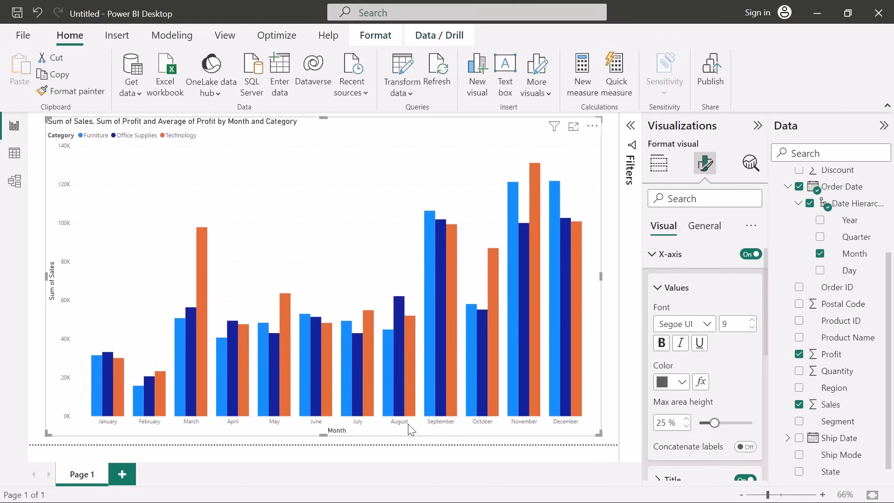
scroll(730, 308, down, 2)
scroll(729, 305, up, 2)
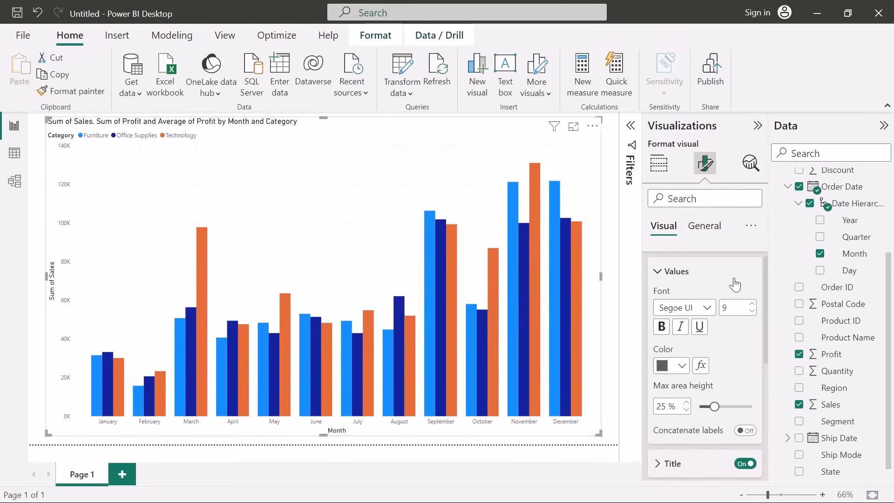
scroll(735, 284, up, 1)
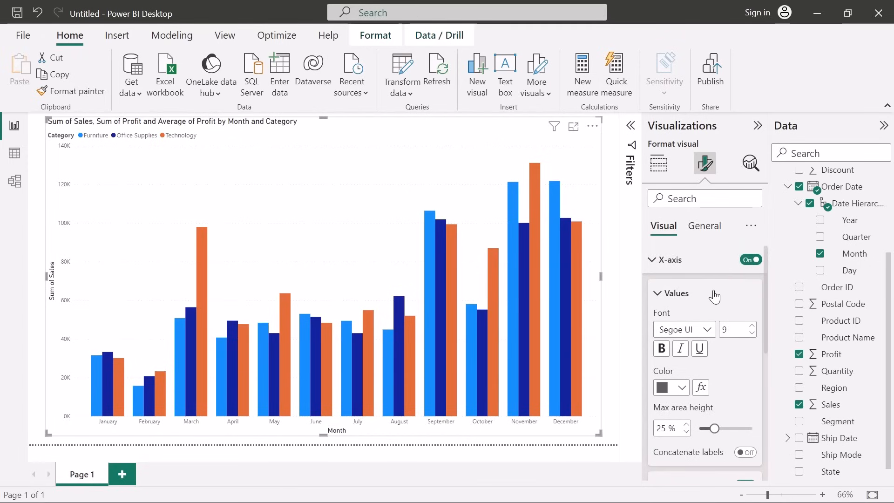
scroll(716, 296, down, 1)
scroll(715, 295, down, 2)
scroll(715, 296, up, 3)
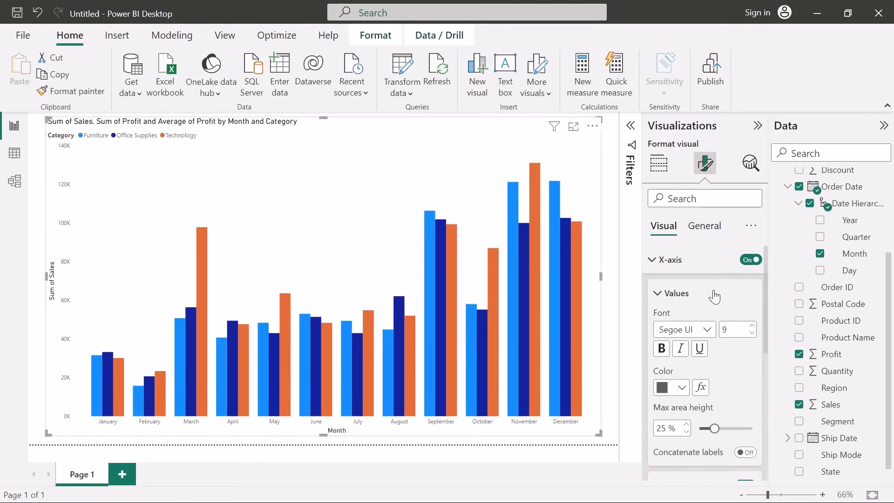
click(664, 263)
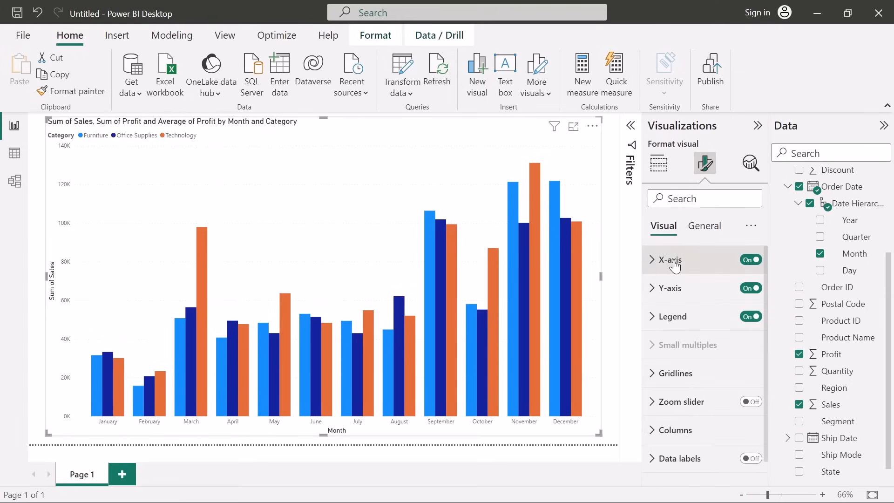
Set the font size of the X-axis values to 13.
click(674, 264)
scroll(718, 299, down, 2)
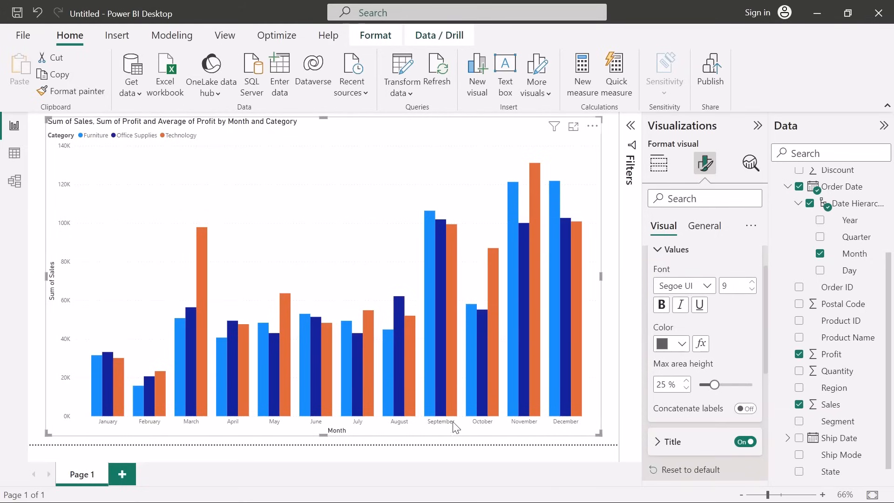
click(752, 282)
click(752, 282)
click(752, 281)
click(751, 282)
click(752, 283)
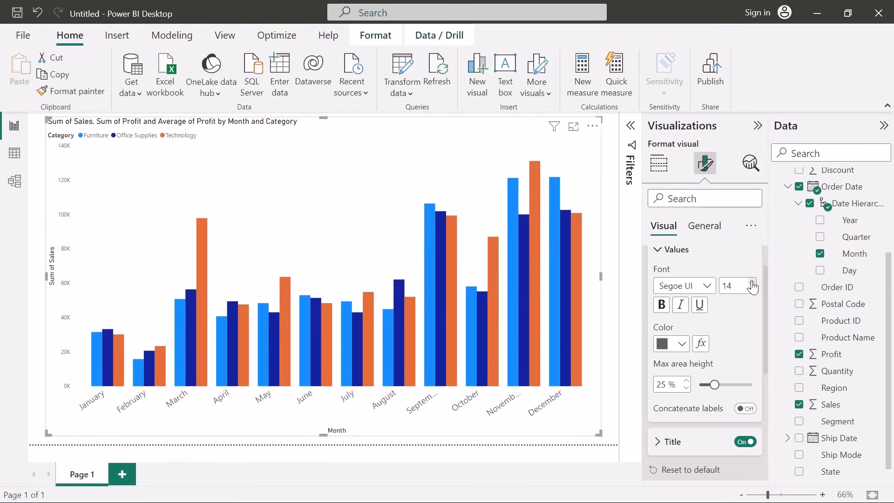
click(752, 289)
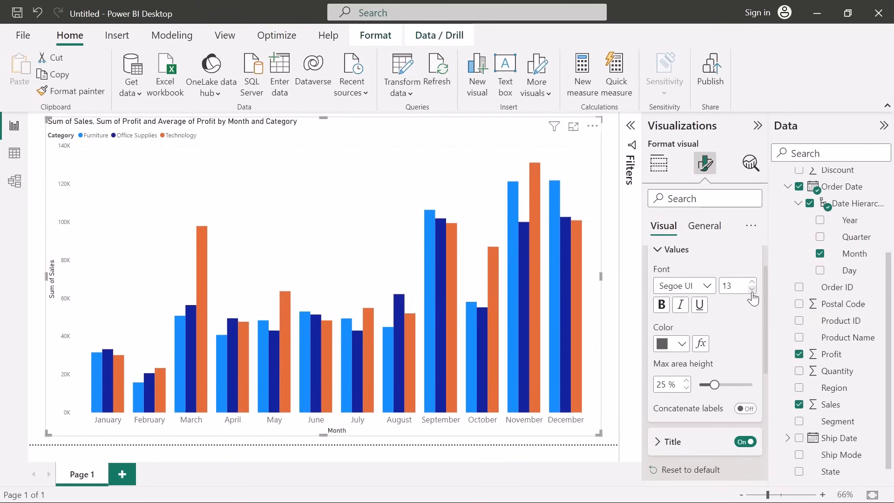
Set the X-axis values to font size 11 and bold, trying underline and removing it again.
click(752, 289)
click(752, 289)
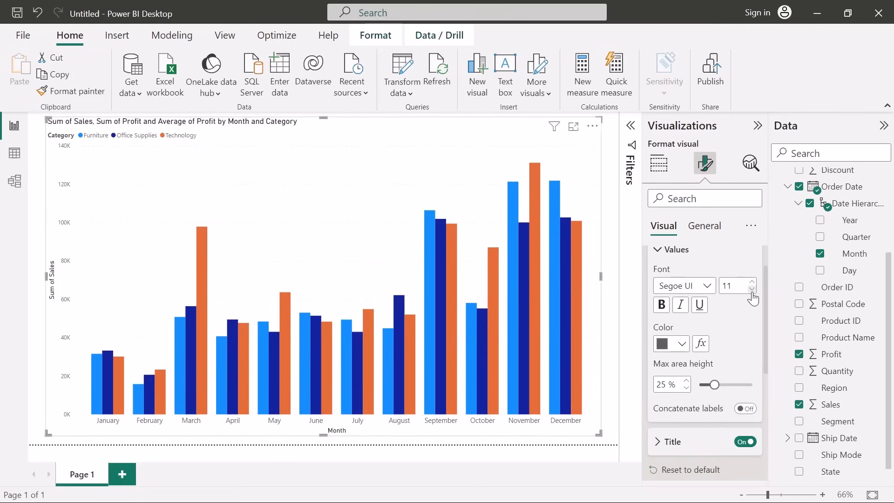
click(661, 305)
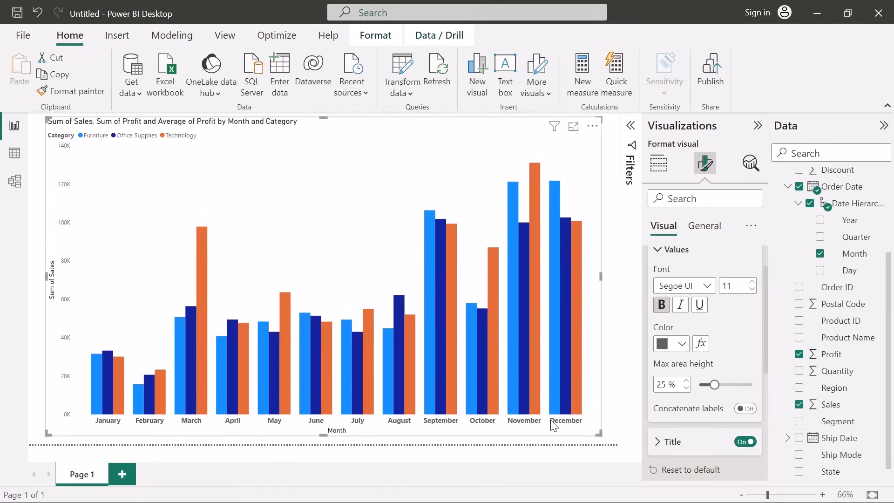
click(699, 306)
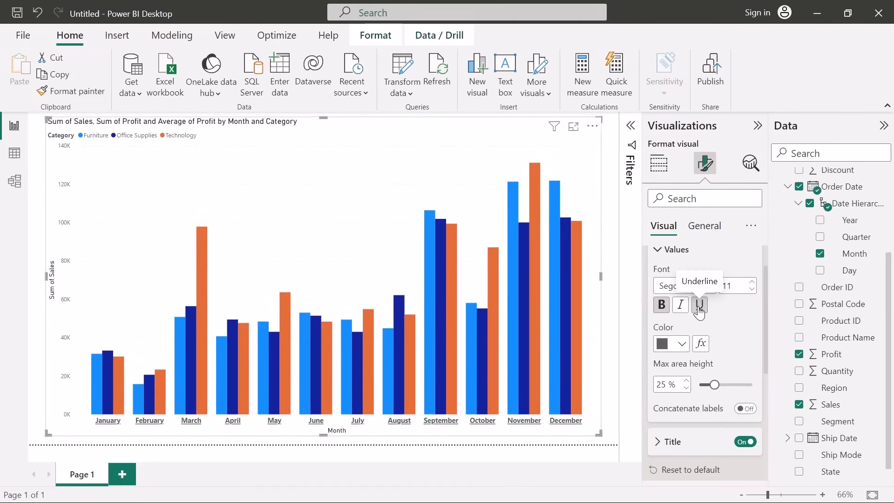
click(699, 306)
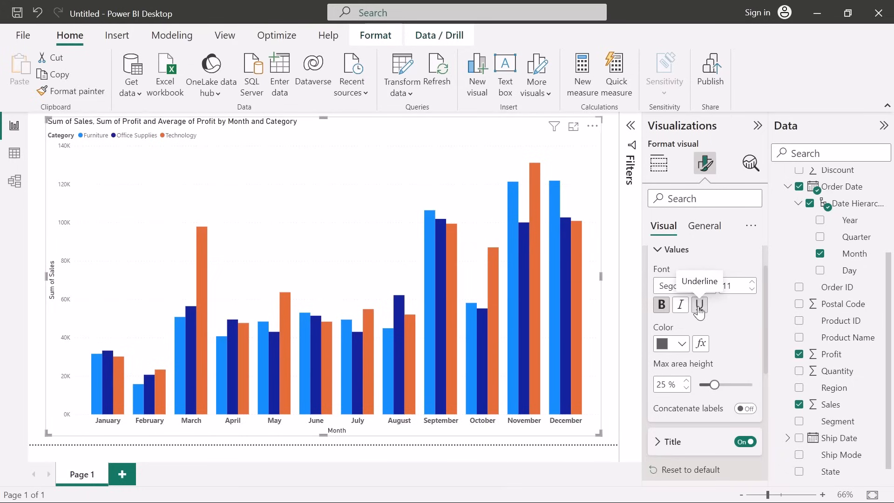
Try dark blue for the X-axis values, settle on dark red, and finish the X-axis formatting.
click(680, 345)
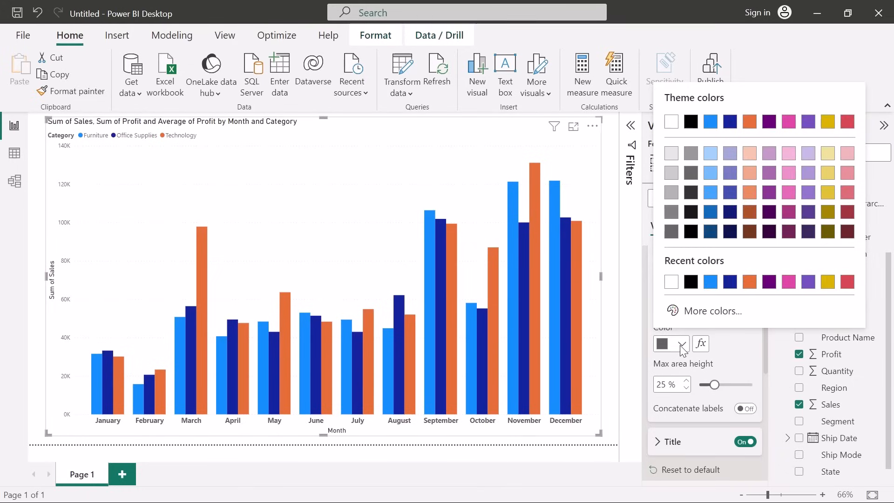
click(731, 125)
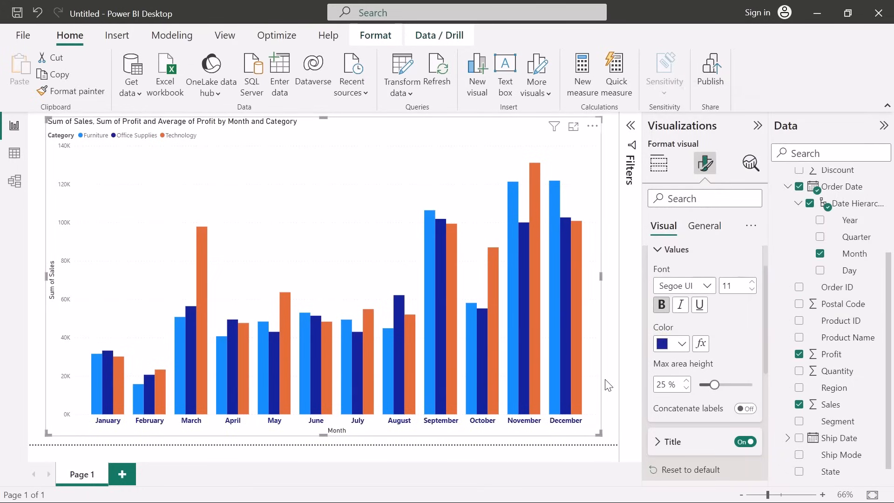
click(681, 344)
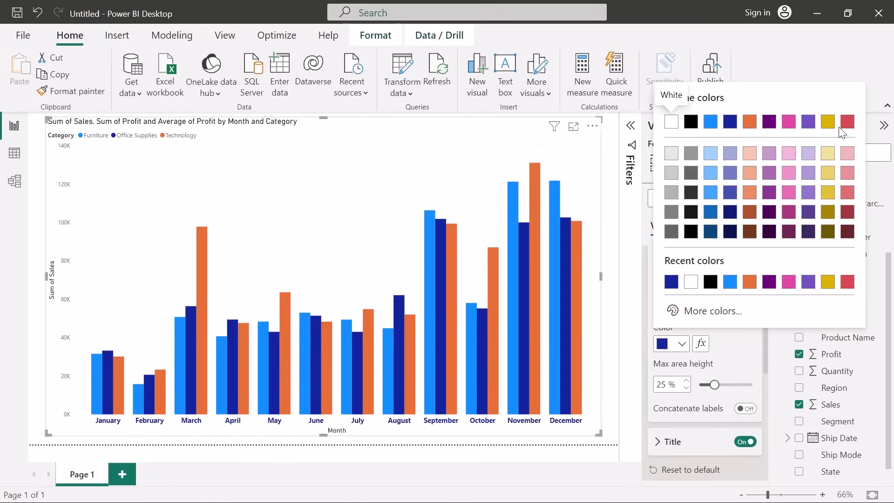
click(848, 213)
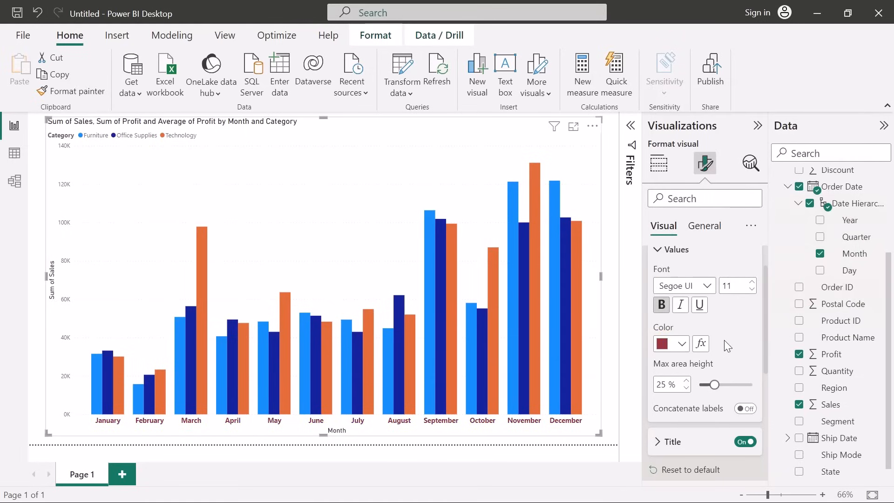
scroll(725, 344, down, 1)
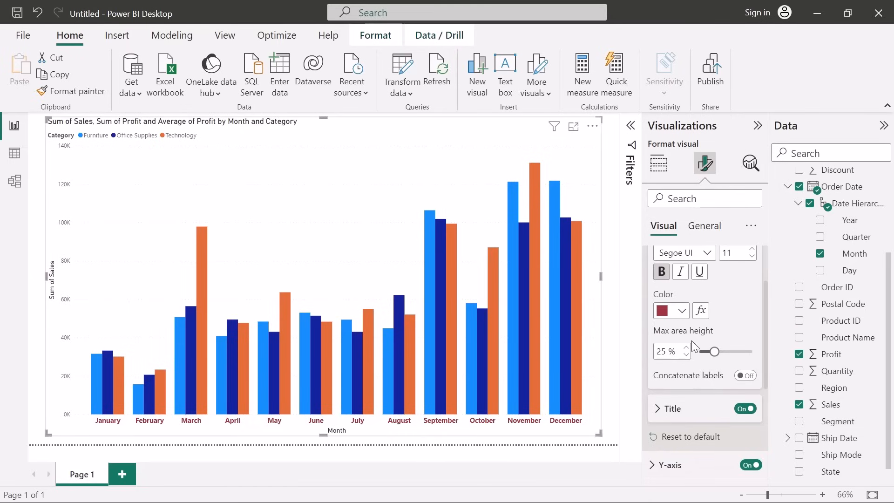
mouse_move(712, 348)
mouse_down()
mouse_move(734, 351)
mouse_move(703, 351)
mouse_move(714, 352)
mouse_up()
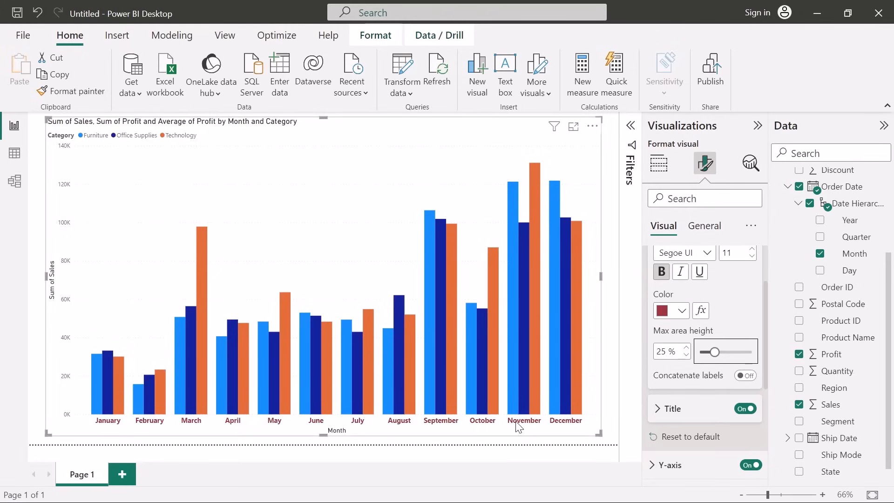
scroll(718, 293, up, 3)
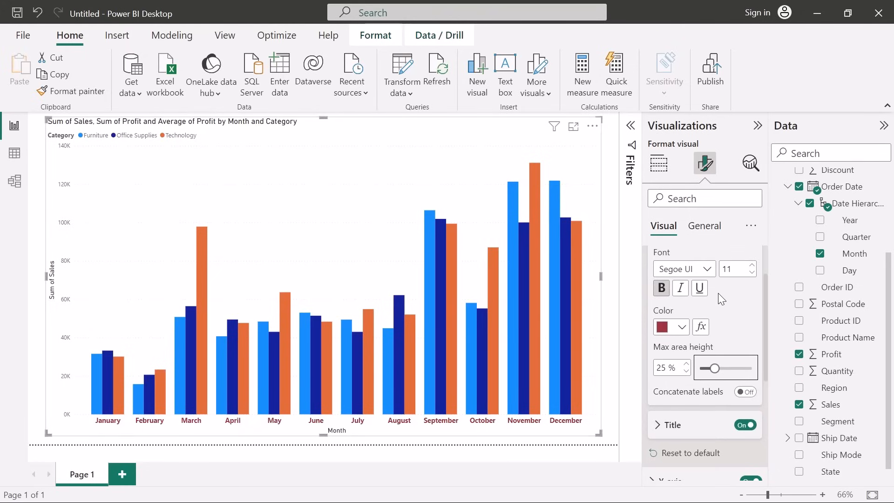
click(659, 259)
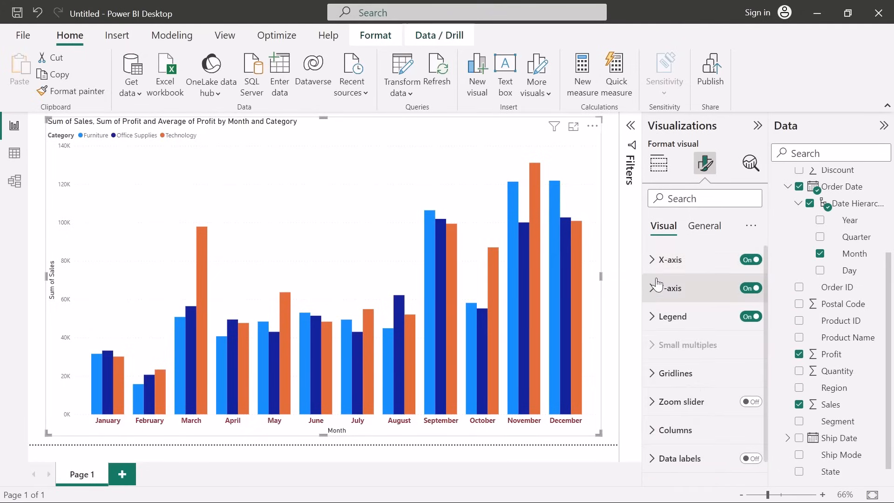
Format the Y-axis values with font size 12, bold, and the same dark red color as the X-axis values.
click(653, 293)
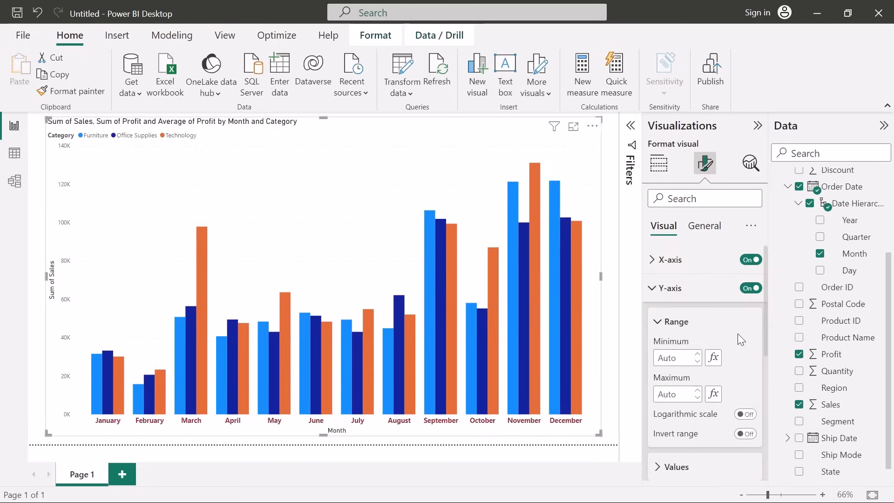
scroll(738, 334, down, 2)
scroll(737, 334, down, 1)
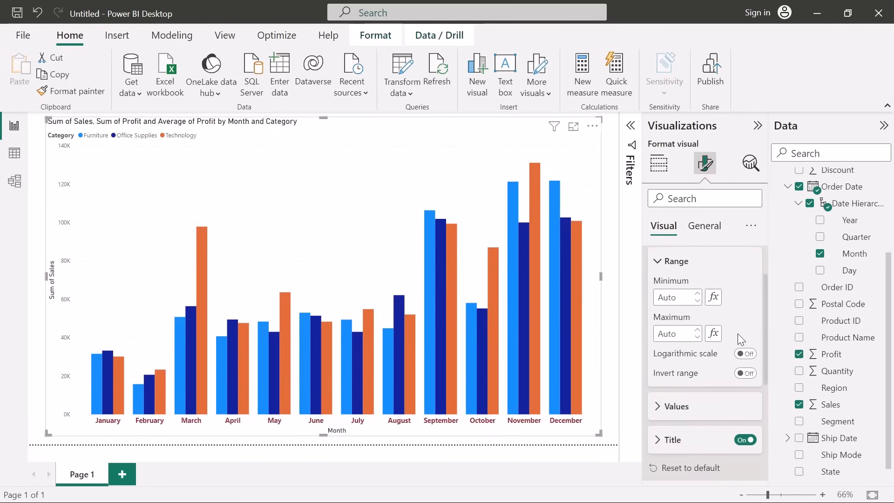
scroll(662, 409, down, 3)
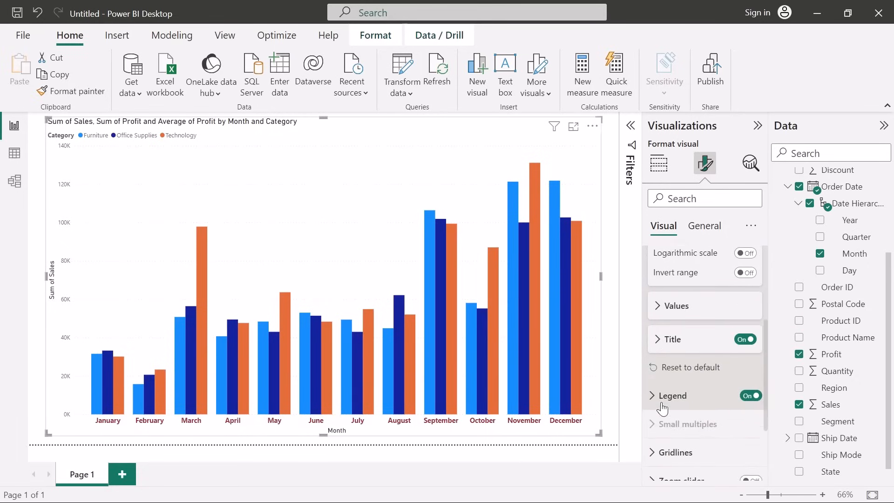
click(660, 302)
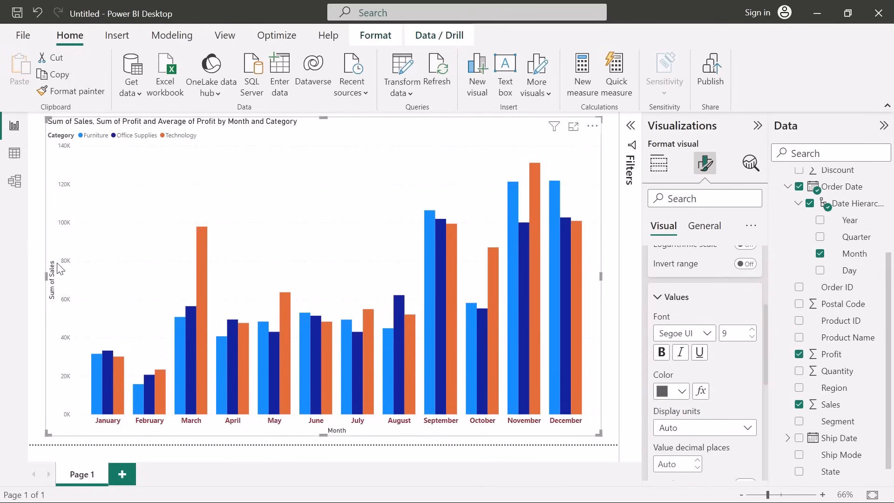
click(752, 329)
click(752, 330)
click(752, 330)
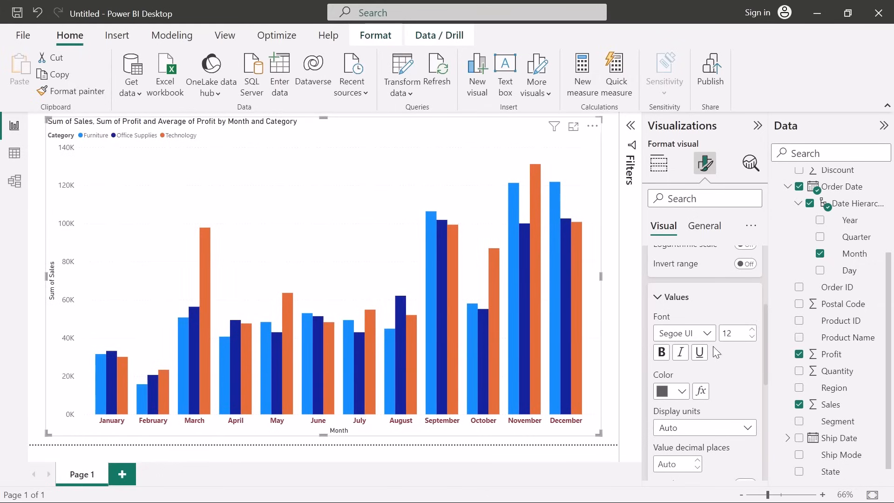
click(662, 352)
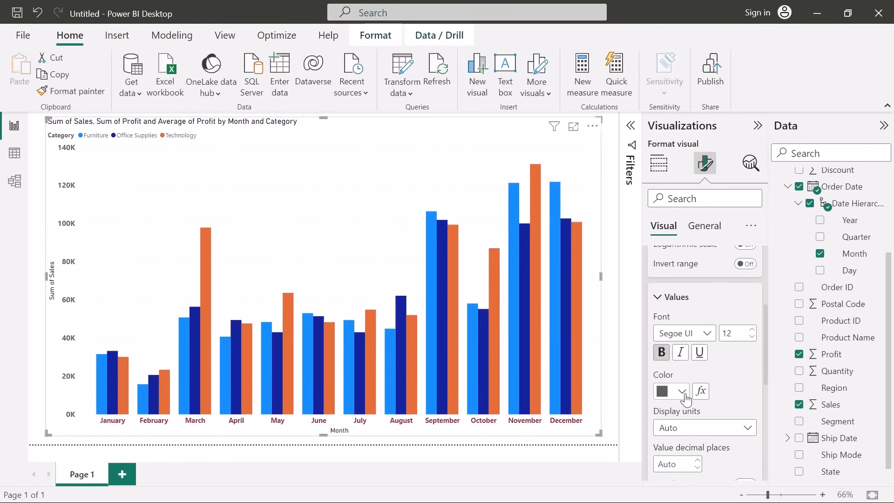
click(686, 399)
click(676, 332)
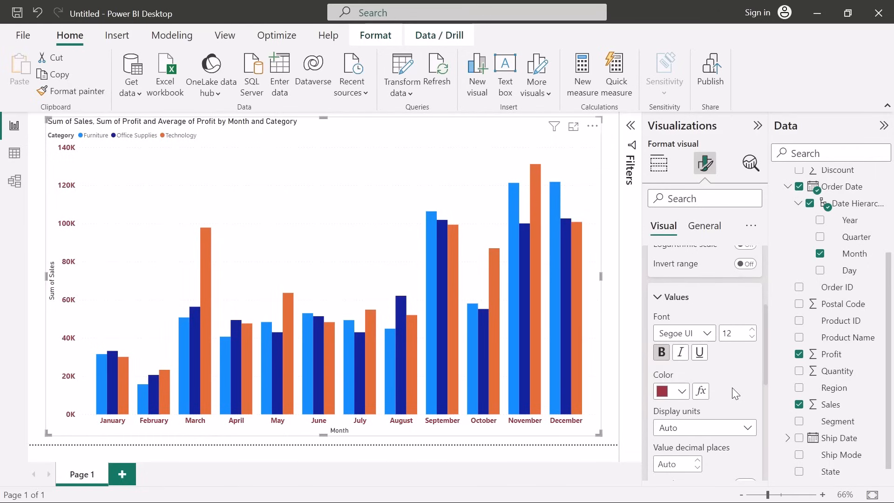
Try Millions as the display units of the Y-axis values and restore the Auto setting.
scroll(733, 388, down, 5)
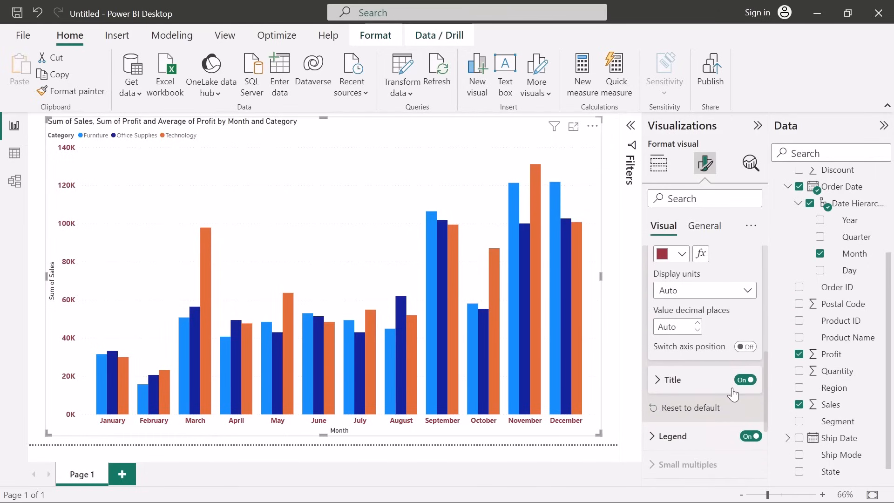
scroll(734, 393, down, 1)
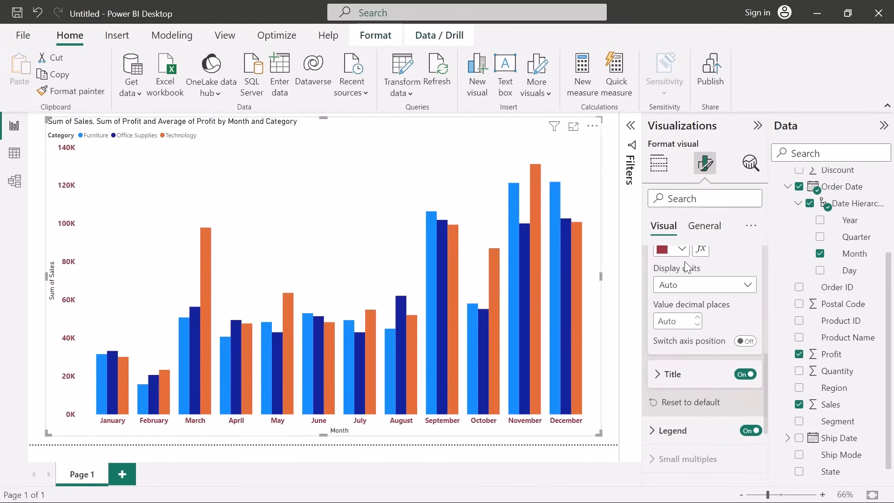
click(747, 285)
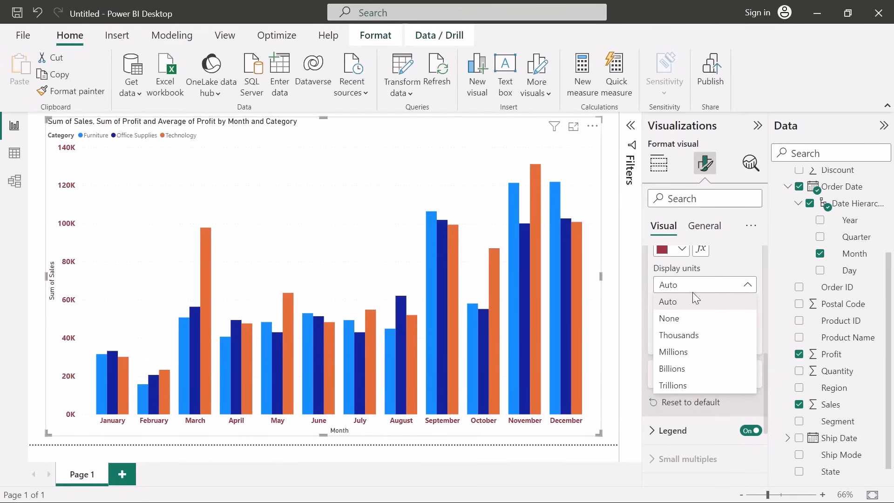
click(688, 351)
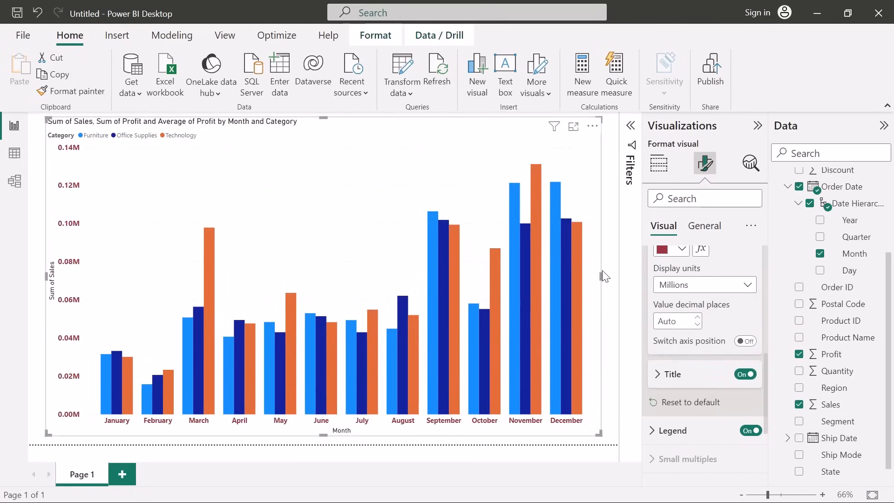
click(703, 284)
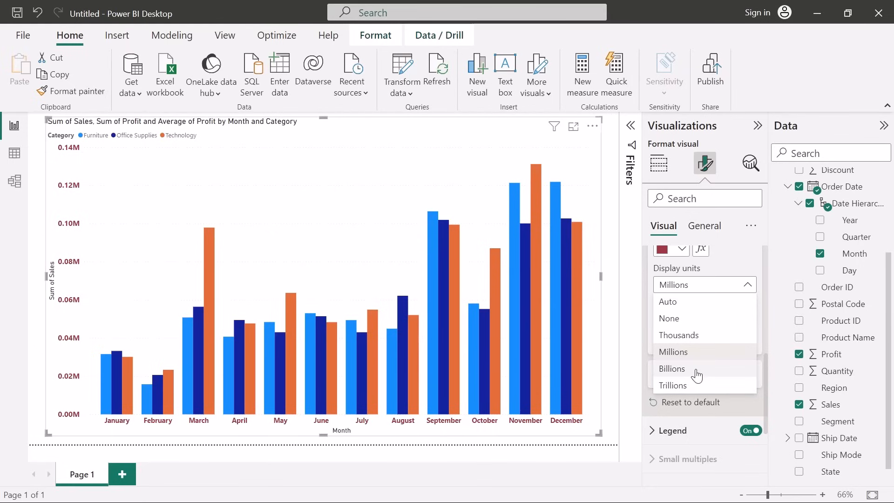
click(681, 305)
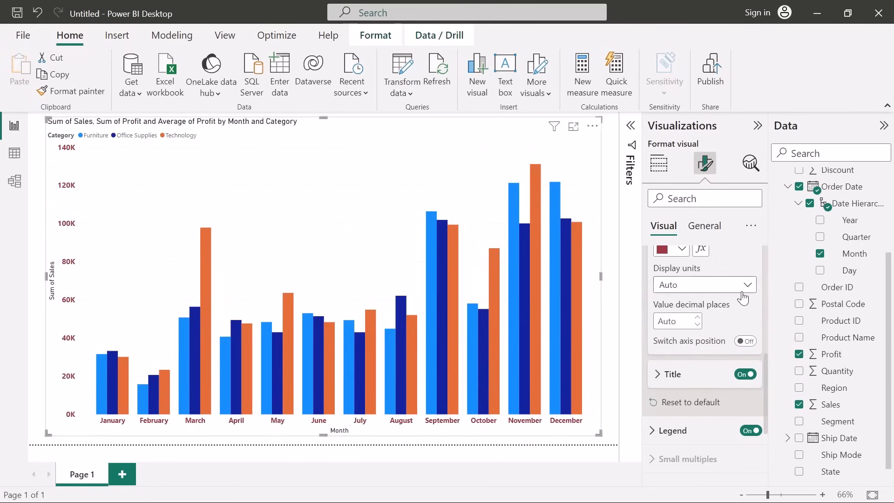
Change the Y-axis title text to "Sum of My Sales".
scroll(715, 353, up, 4)
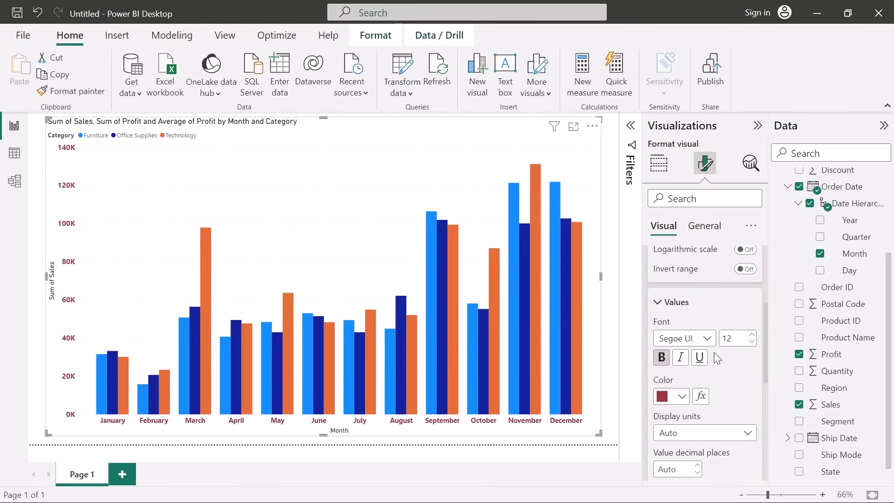
click(661, 302)
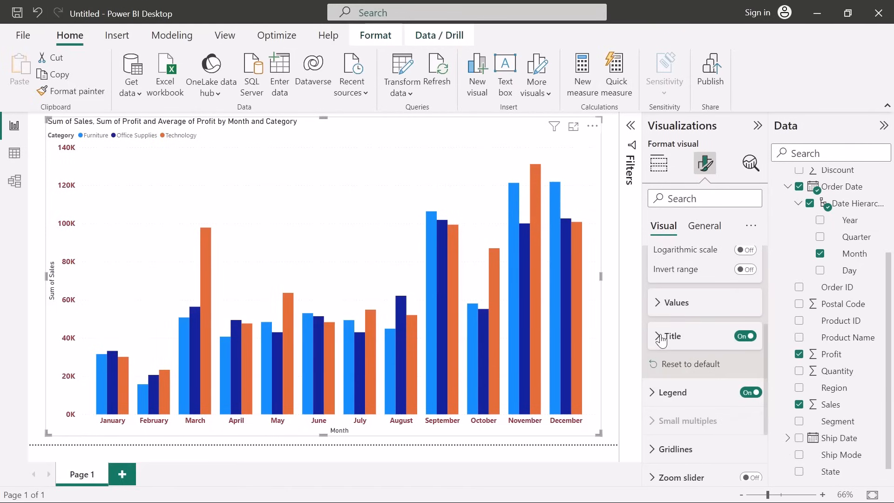
click(662, 338)
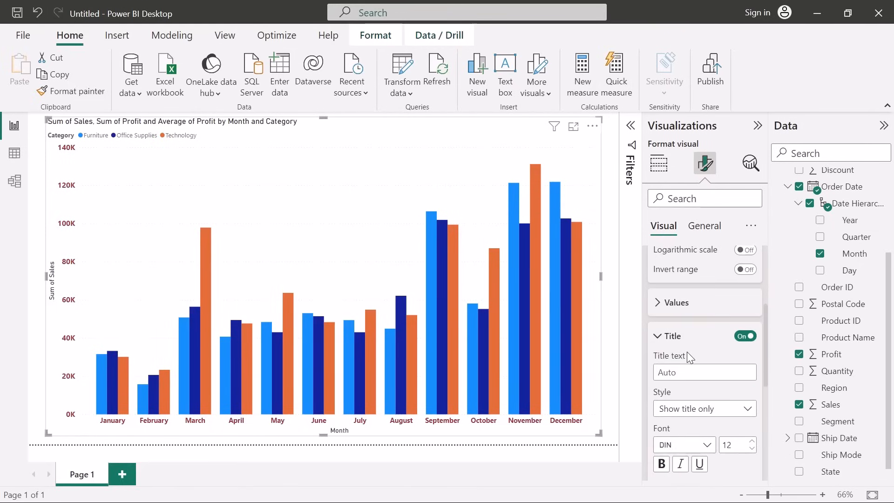
scroll(687, 352, down, 3)
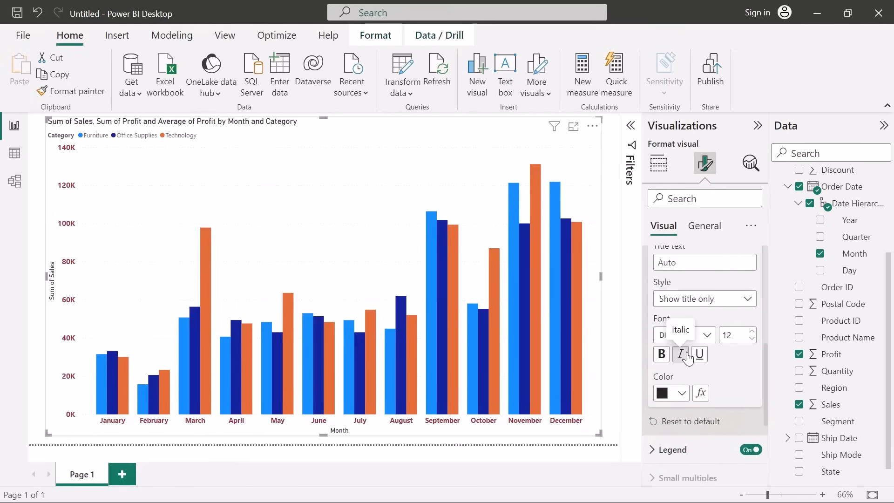
scroll(688, 356, up, 1)
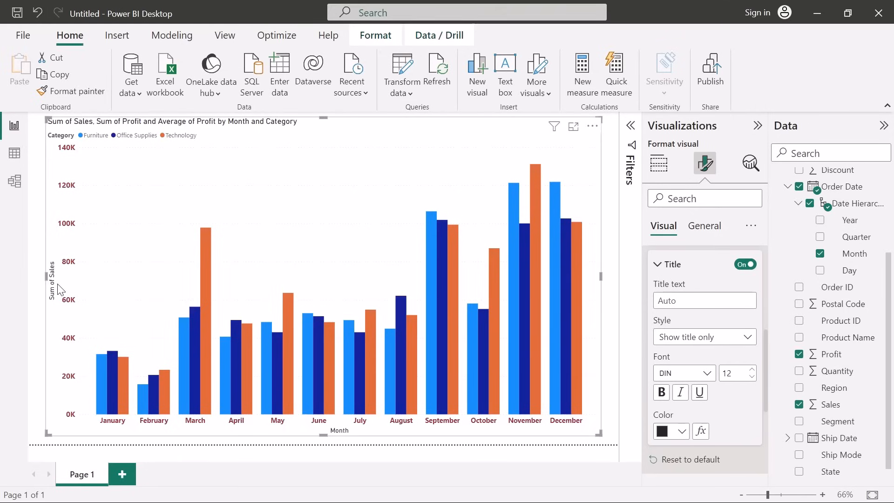
click(680, 300)
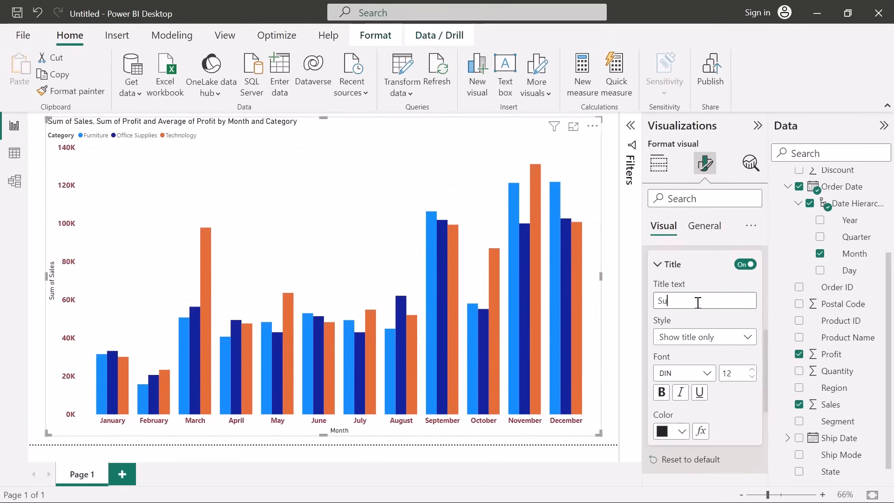
text(My Sales)
key(Return)
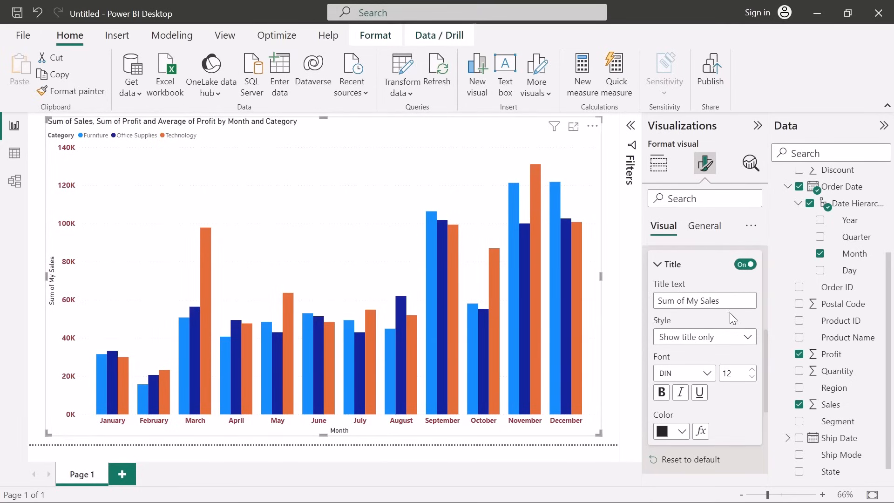
Set the Y-axis title font to Comic Sans MS.
scroll(733, 319, down, 1)
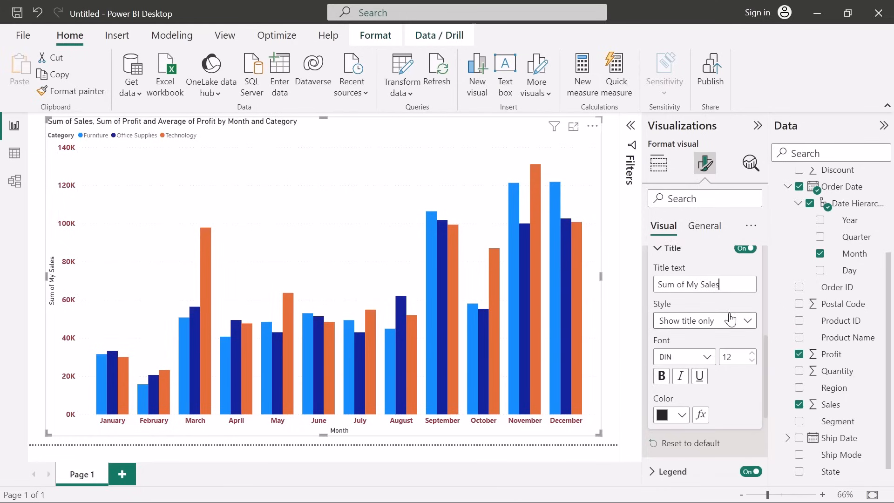
click(707, 357)
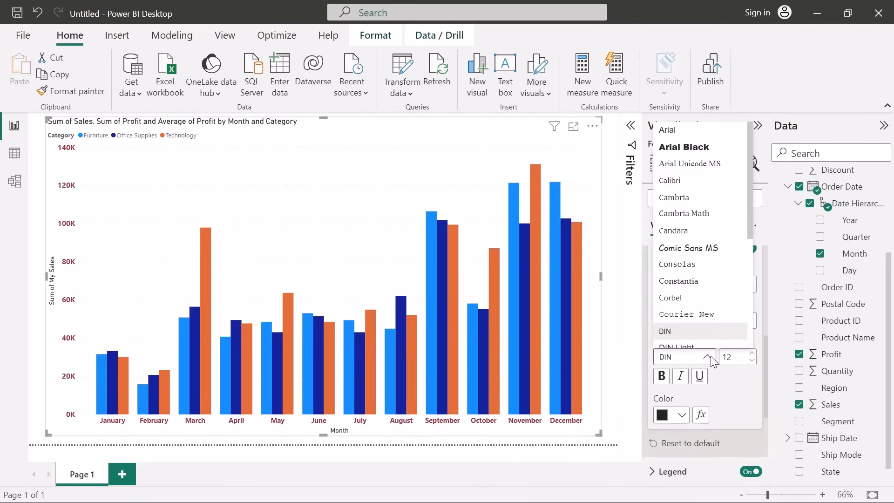
click(713, 251)
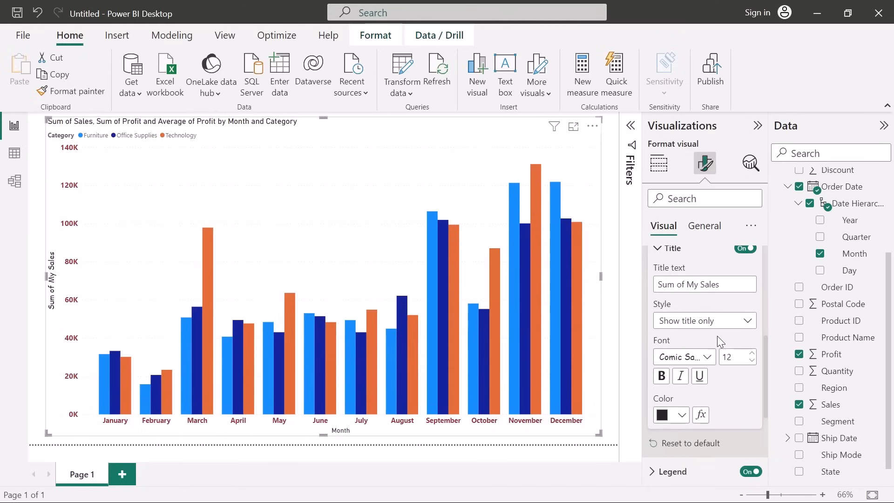
Make the Y-axis title bold with font size 13.
scroll(717, 336, down, 1)
scroll(718, 337, down, 3)
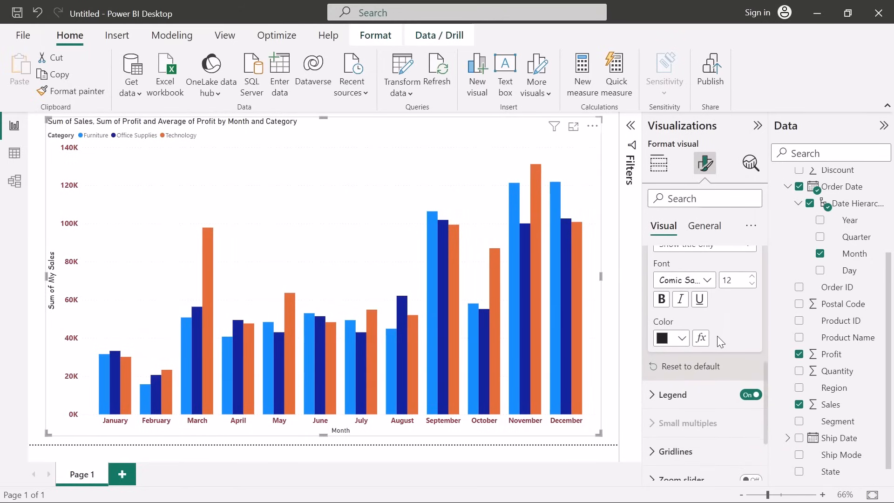
click(662, 298)
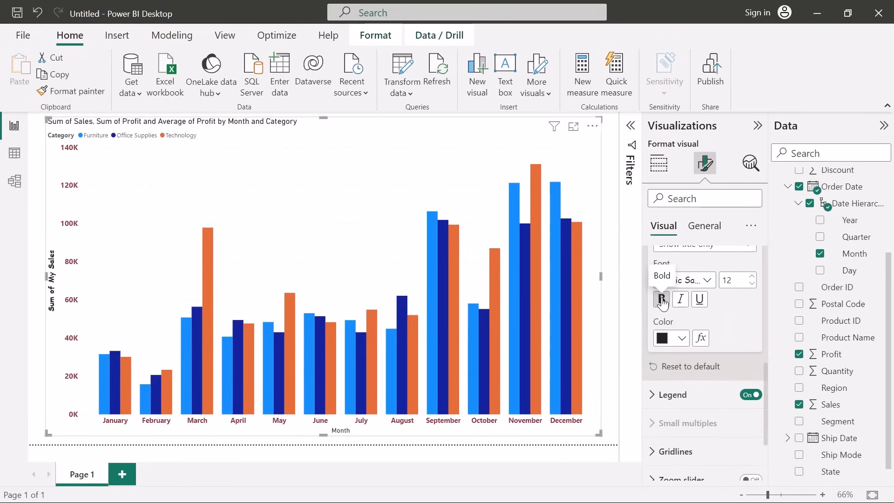
click(751, 277)
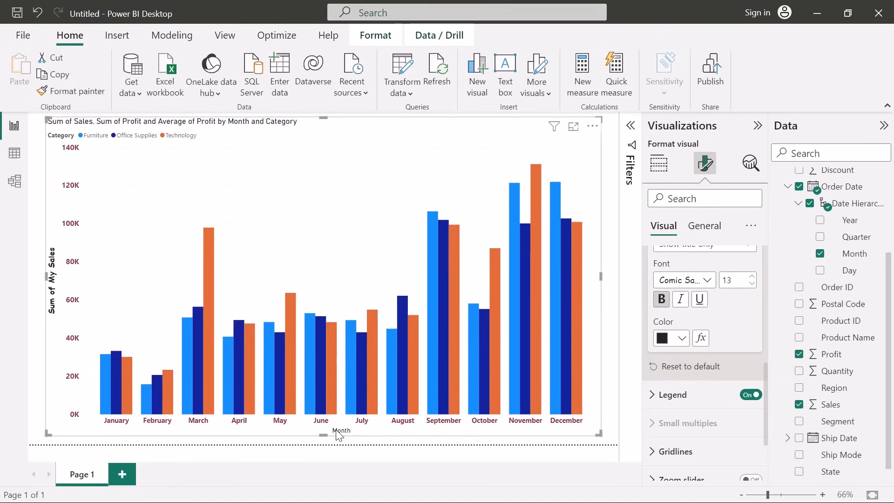
Change the X-axis title text to "Months".
scroll(671, 346, up, 4)
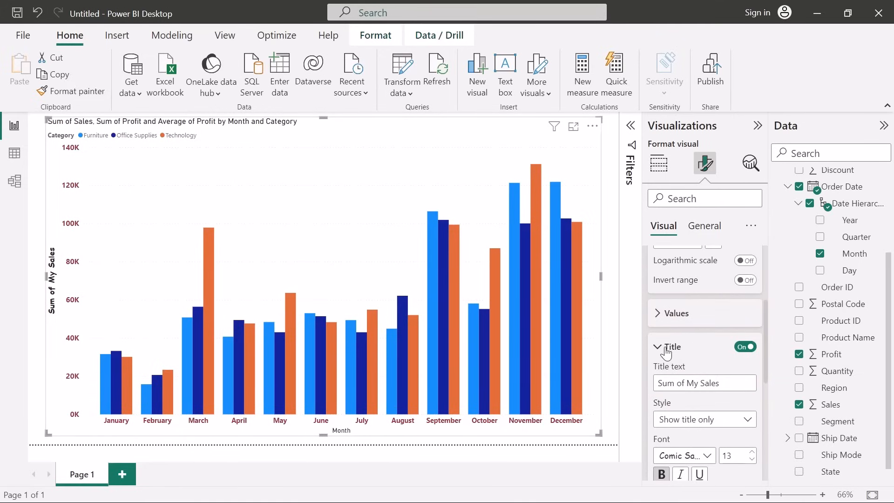
click(671, 347)
scroll(667, 347, up, 3)
scroll(666, 347, up, 1)
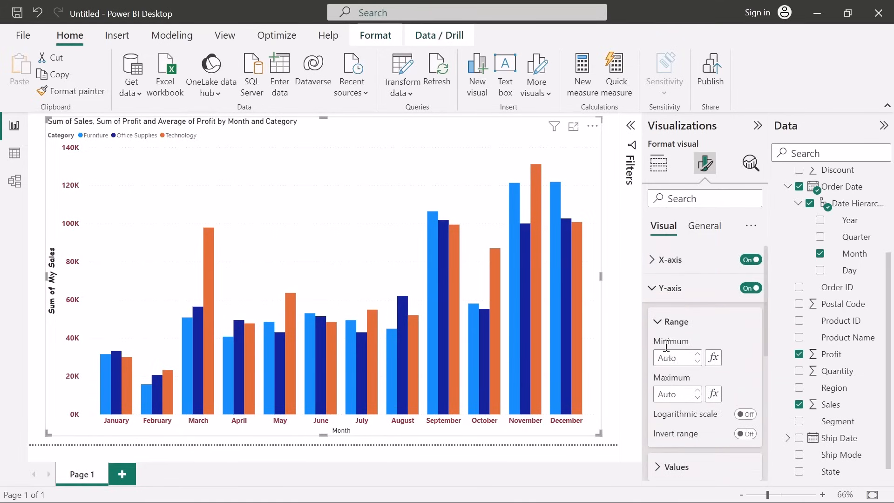
click(664, 297)
click(667, 261)
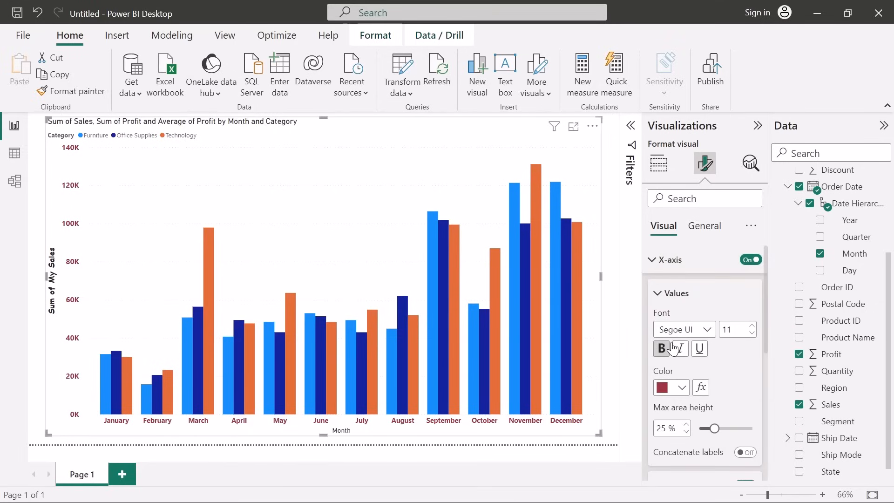
scroll(674, 347, down, 4)
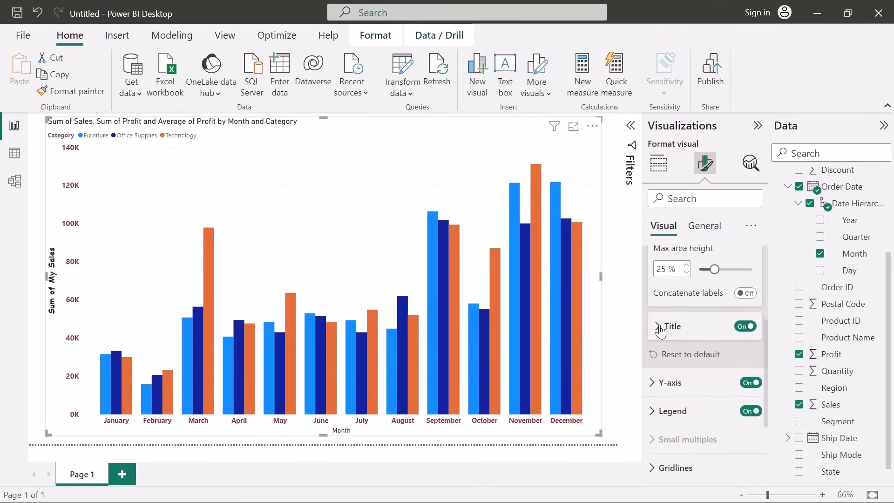
click(674, 333)
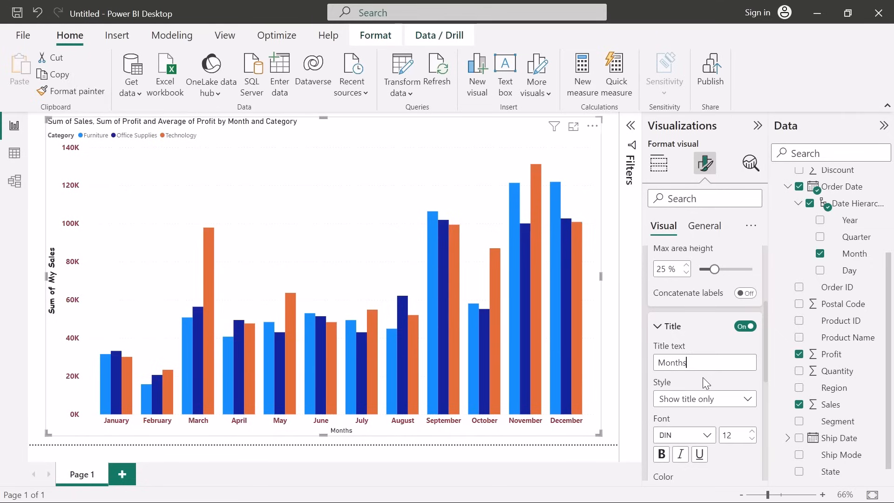
Format the X-axis title in Comic Sans MS, font size 14, bold.
scroll(702, 377, down, 2)
click(740, 302)
click(740, 315)
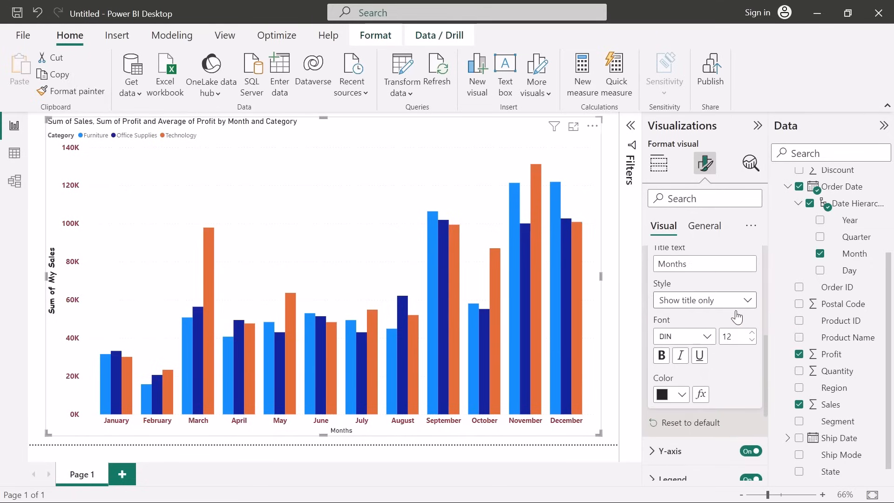
click(710, 336)
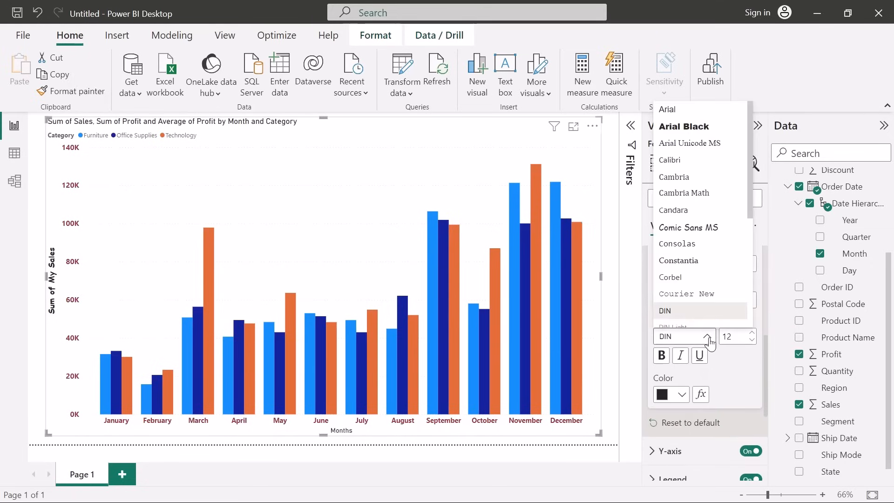
click(703, 228)
click(753, 333)
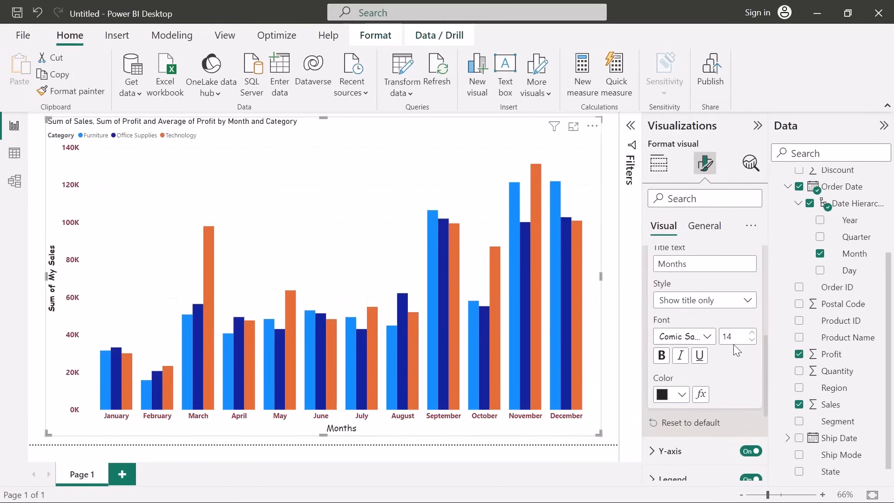
click(662, 357)
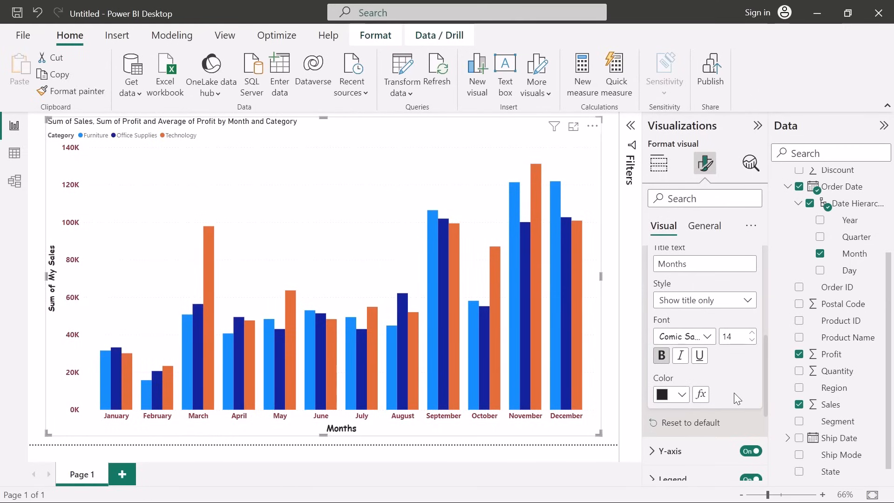
Set the chart legend's position to Top center.
scroll(734, 393, up, 1)
scroll(734, 399, up, 6)
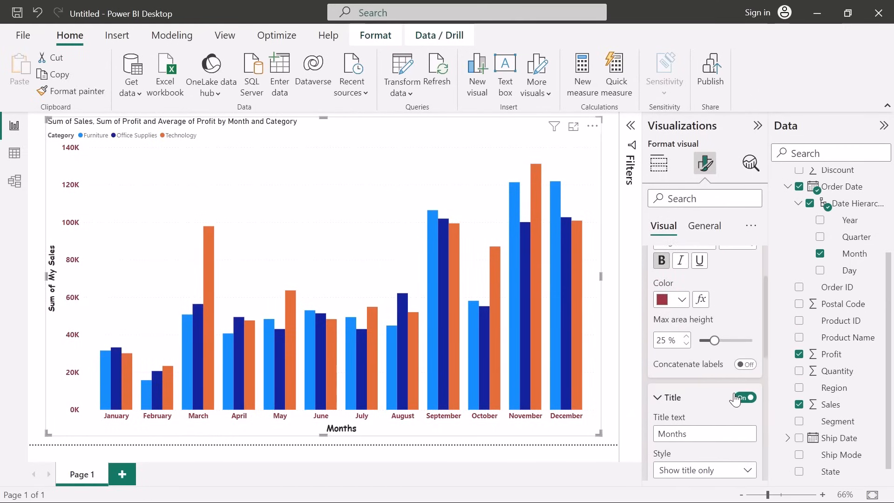
scroll(734, 395, up, 4)
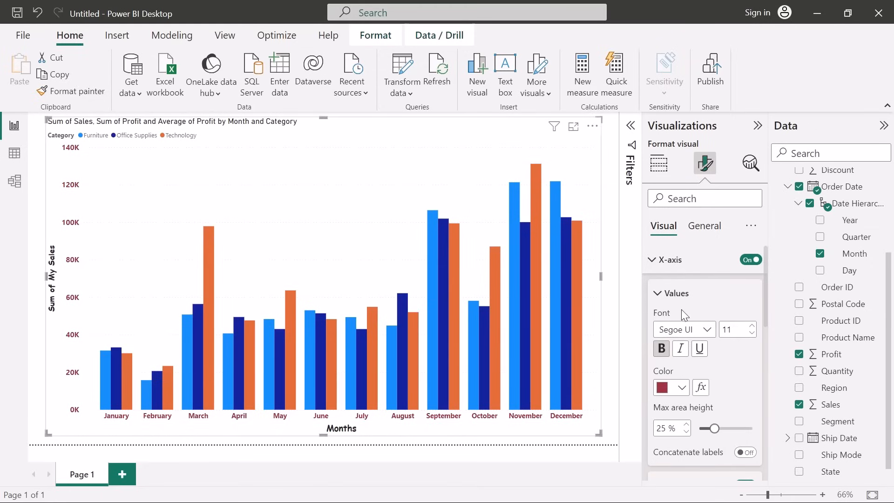
click(673, 293)
click(653, 262)
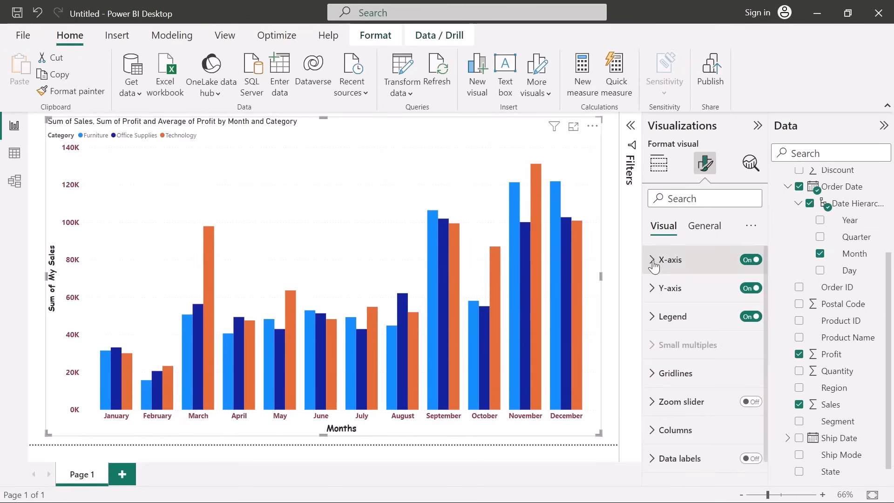
click(661, 316)
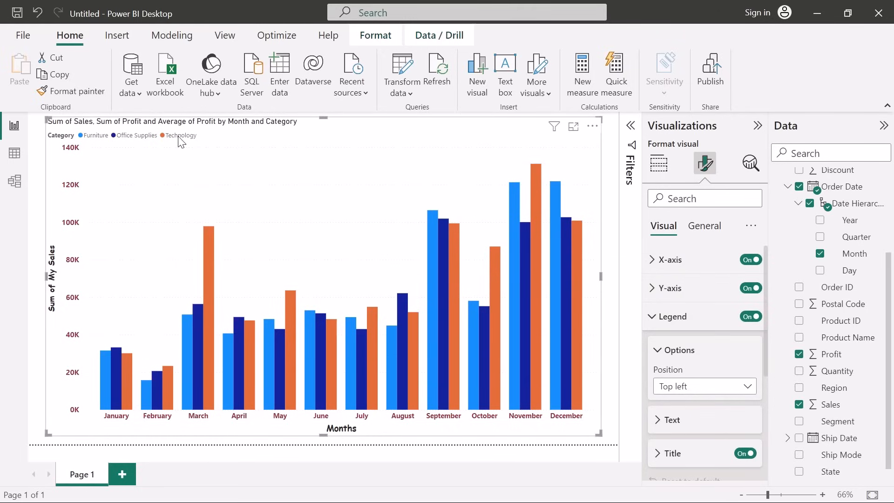
scroll(691, 332, down, 1)
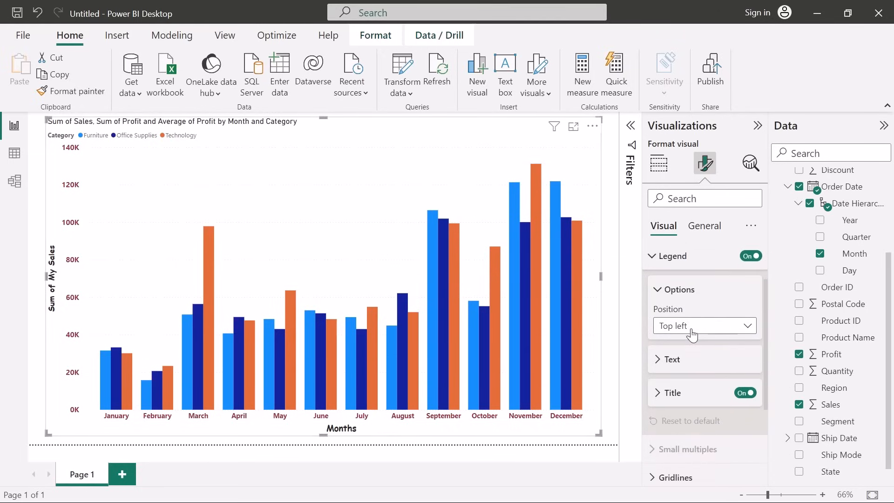
click(706, 328)
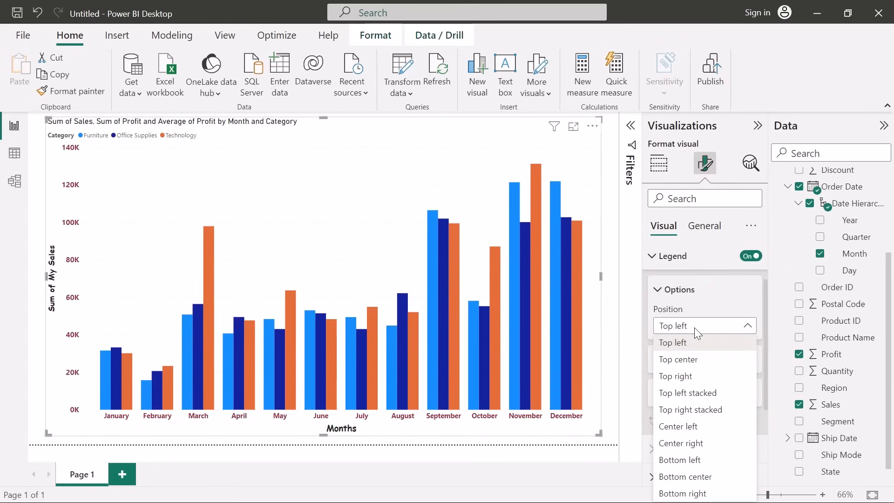
click(698, 361)
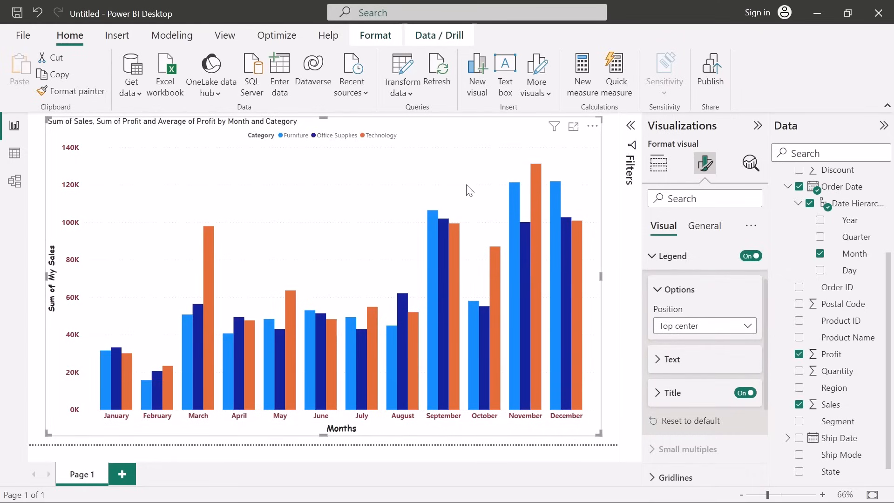
click(704, 326)
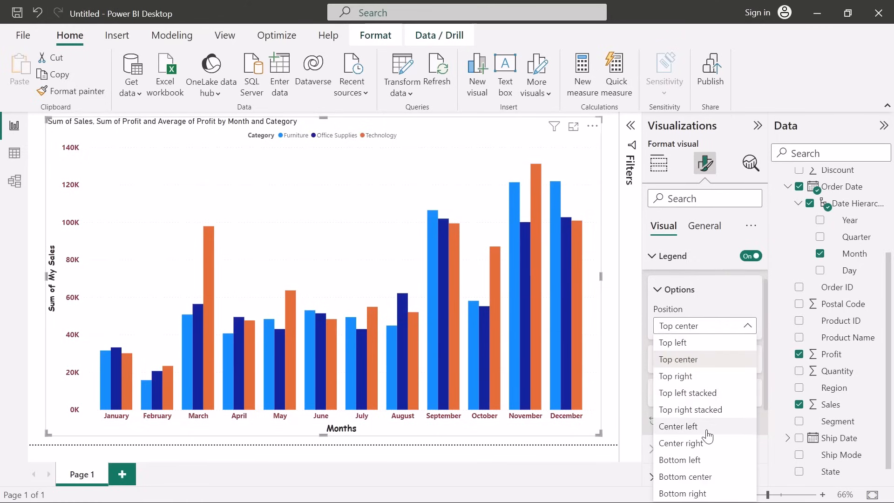
click(715, 327)
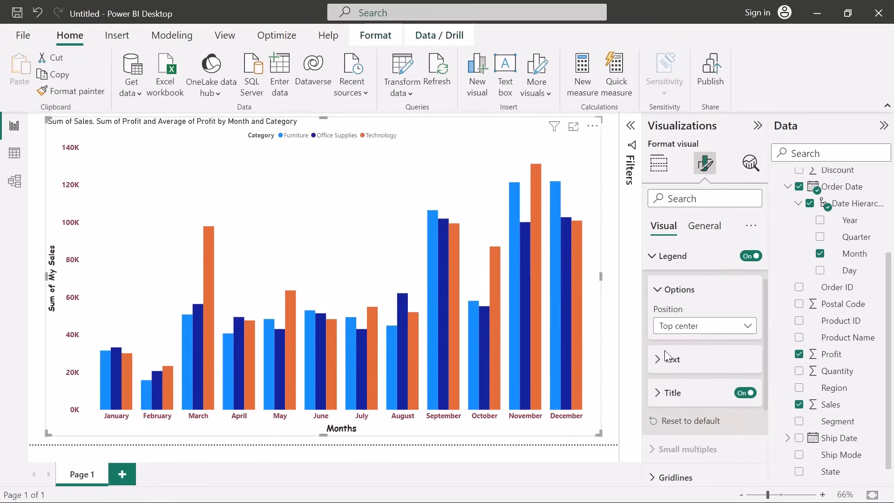
Format the legend text with font size 11 and bold.
click(659, 362)
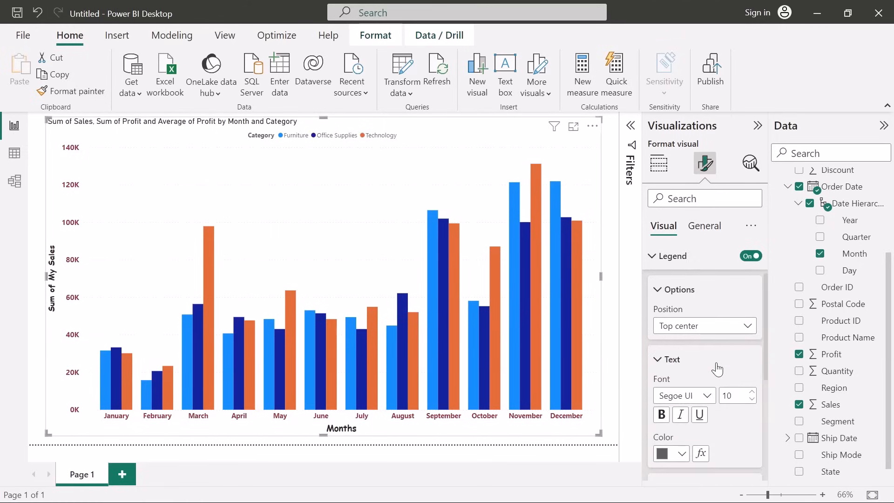
scroll(716, 366, down, 4)
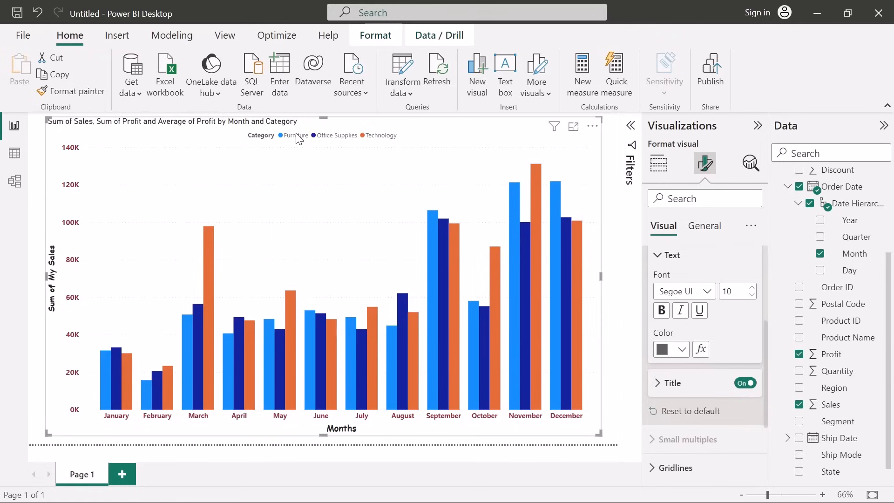
click(752, 287)
click(751, 288)
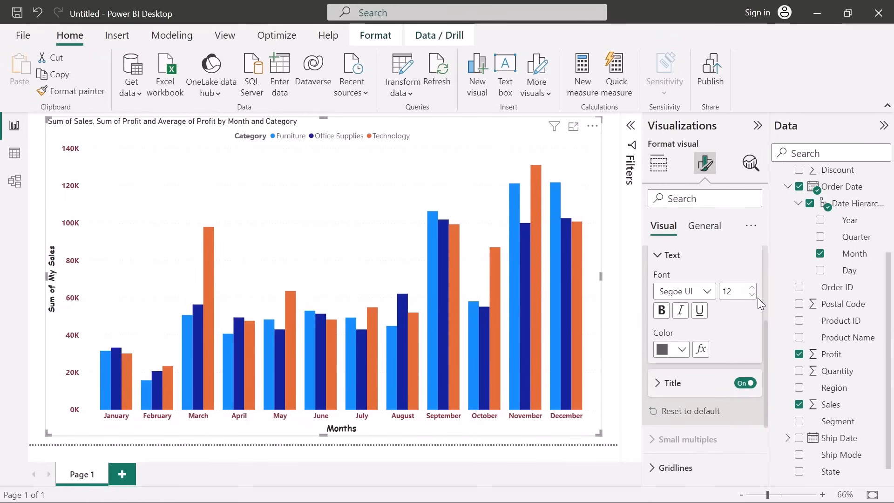
click(752, 294)
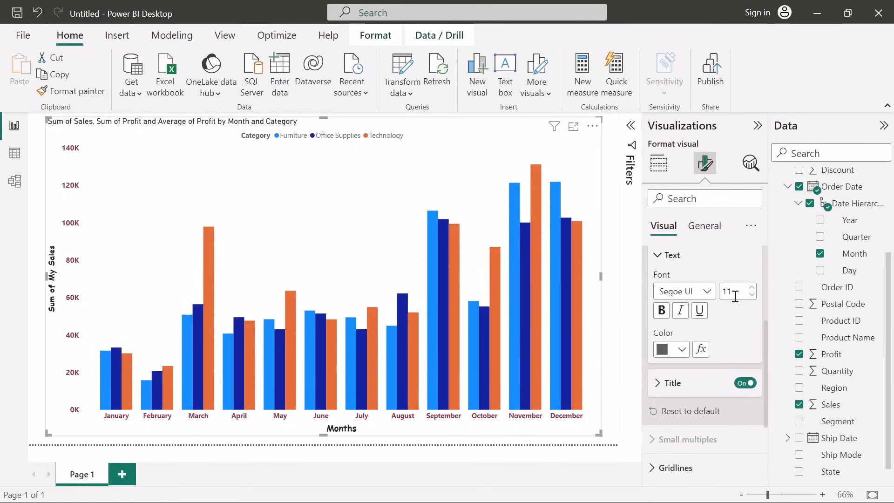
click(668, 316)
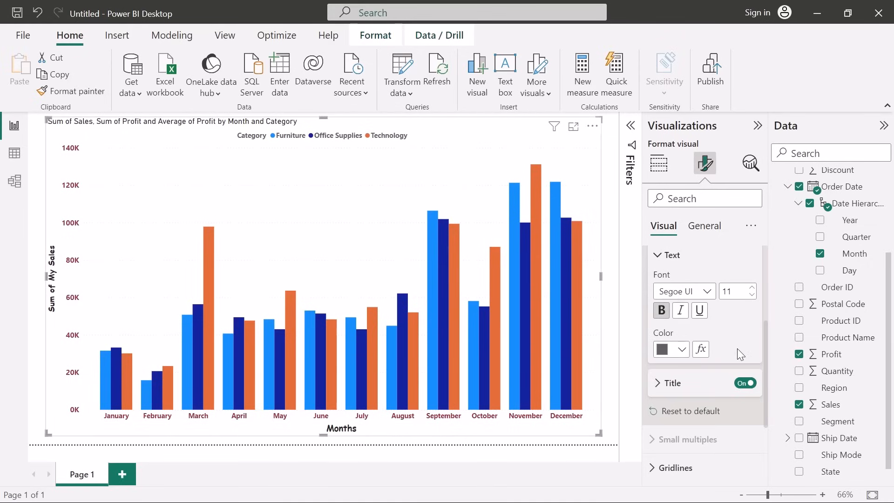
click(662, 255)
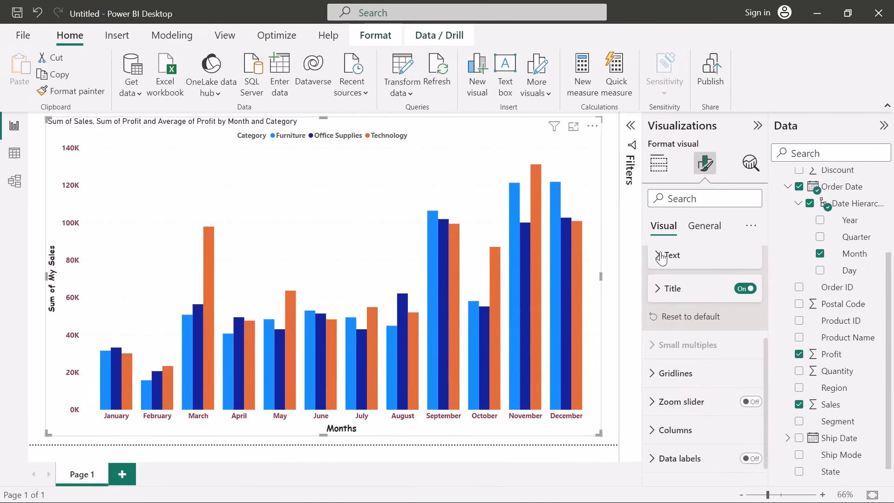
Change the legend title text to "Categories of Sales".
click(661, 293)
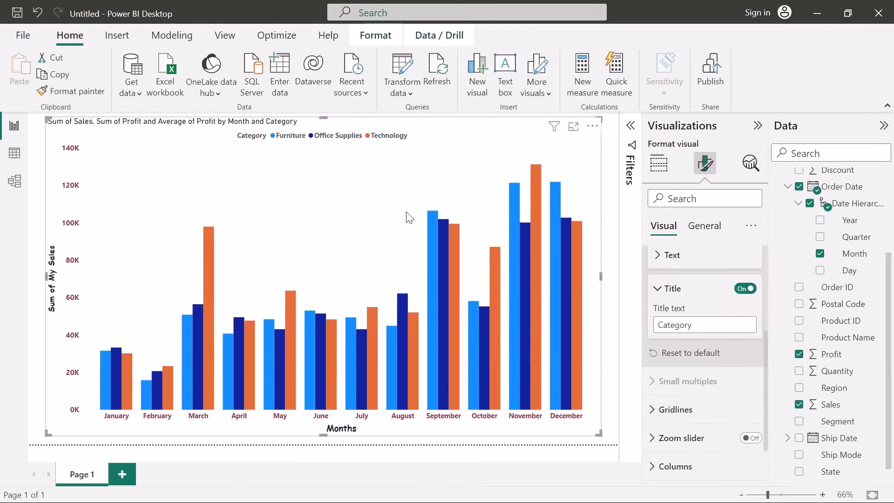
click(708, 325)
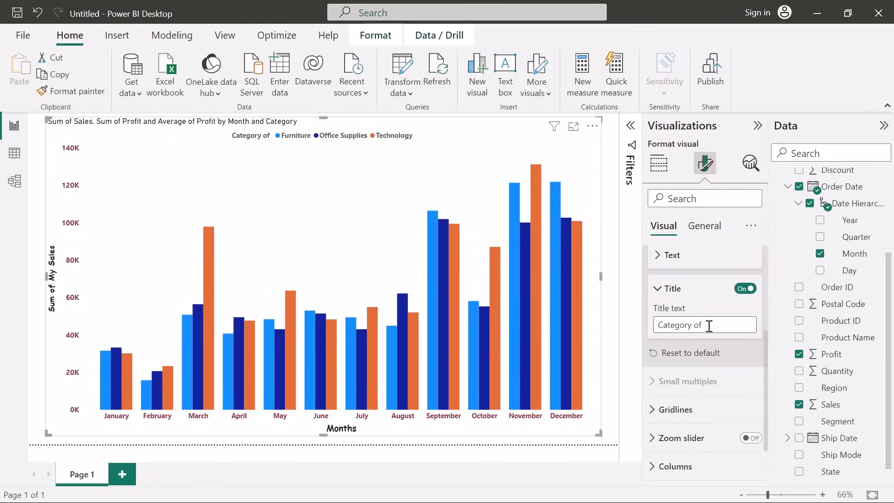
key(Left)
key(Left)
key(Left)
key(BackSpace)
text(ies)
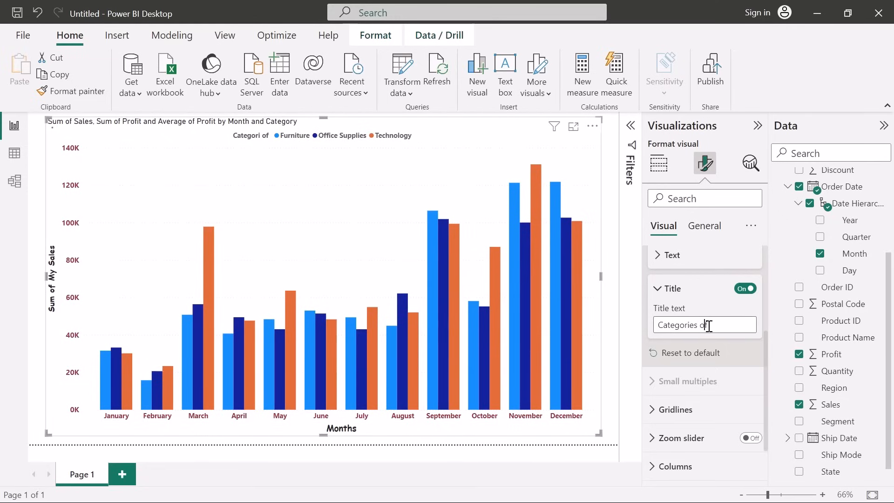
text( of Sales)
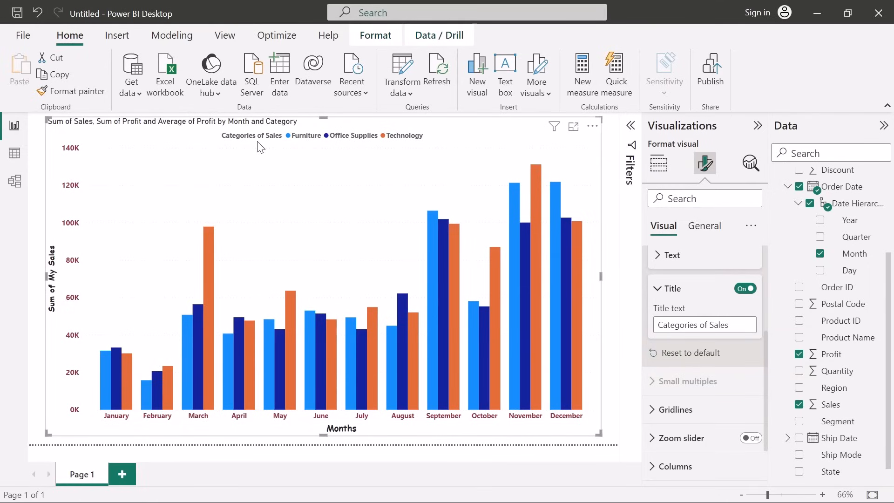
click(664, 292)
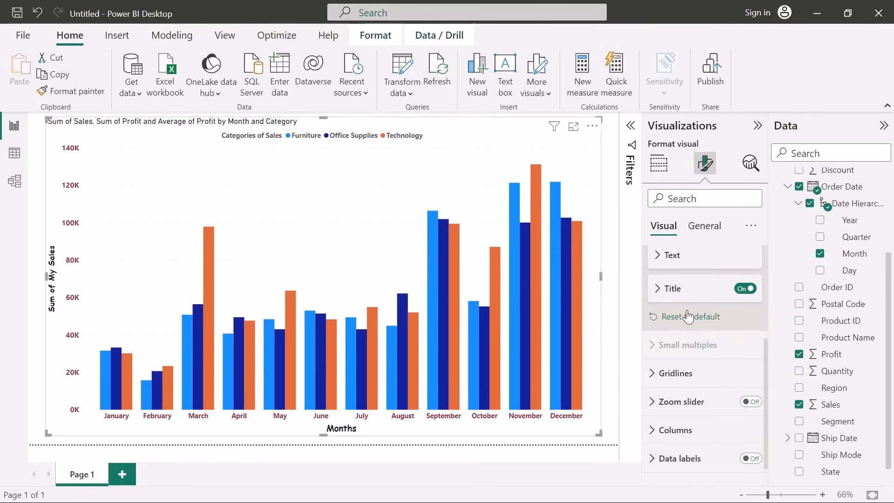
Turn on the chart's zoom slider and lower the upper end of the Y-axis zoom range to about 74K.
scroll(688, 317, down, 1)
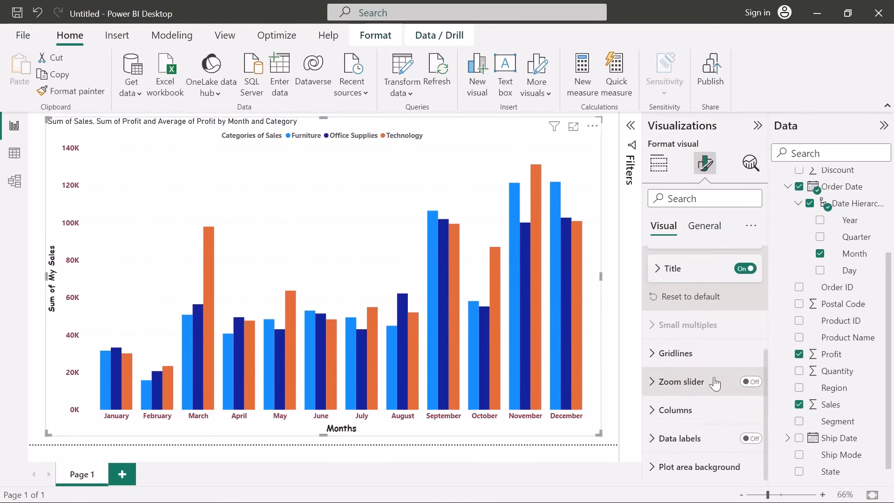
click(751, 383)
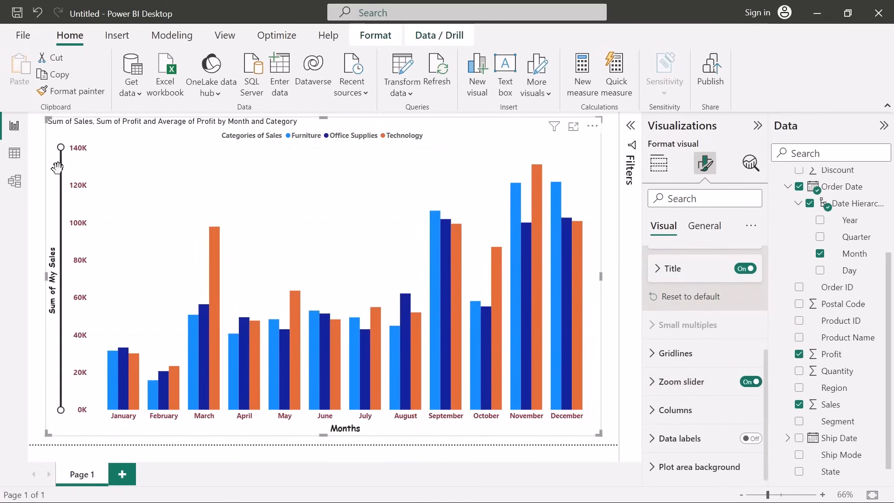
drag(62, 148, 59, 273)
drag(266, 205, 263, 270)
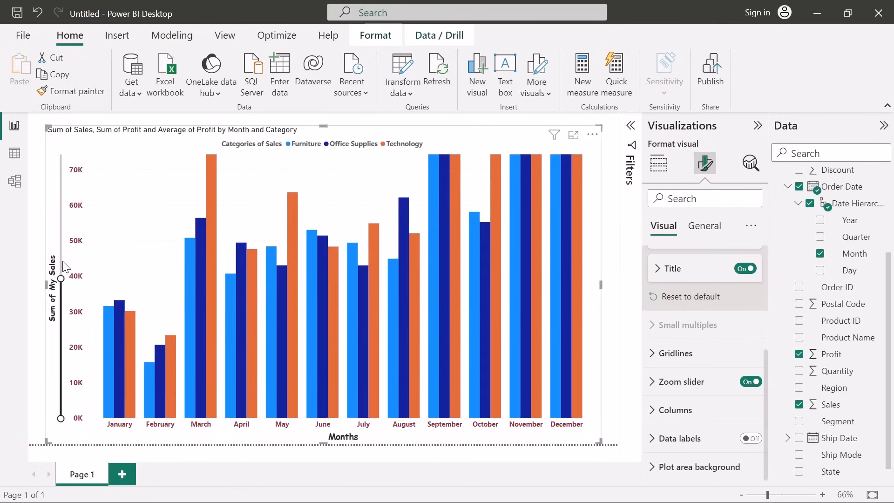
Restore the Y-axis zoom range to its full extent and turn off the zoom slider.
drag(62, 280, 52, 116)
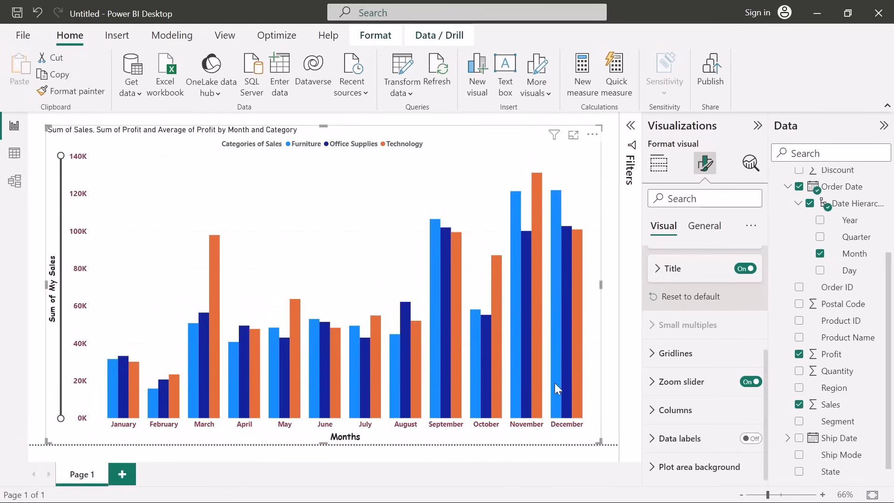
click(753, 383)
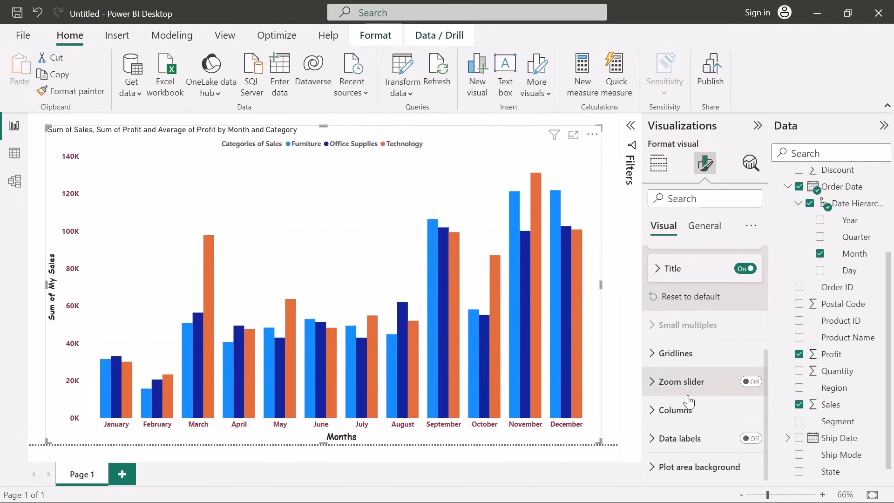
Turn on the chart's data labels and open their settings.
click(751, 438)
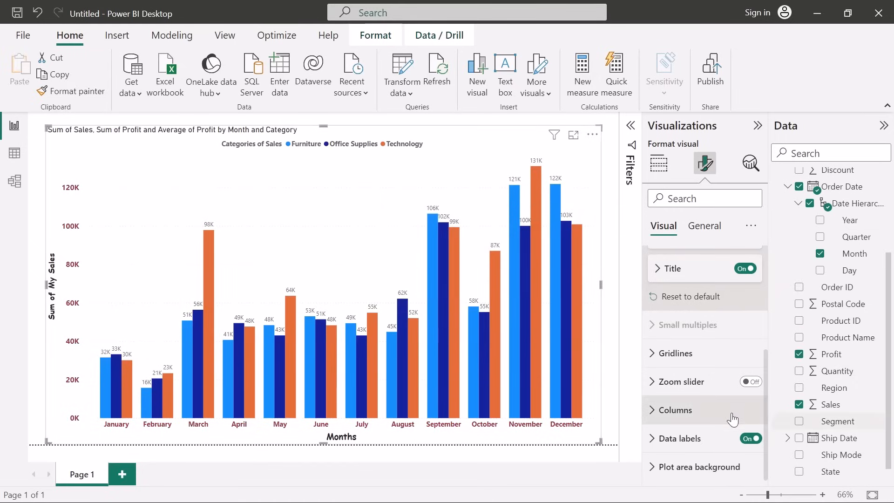
click(658, 442)
scroll(657, 440, down, 4)
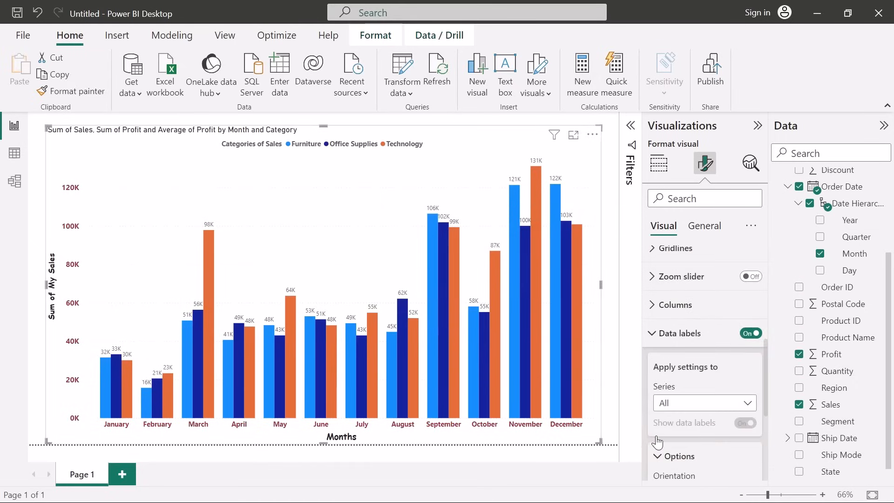
scroll(657, 440, down, 2)
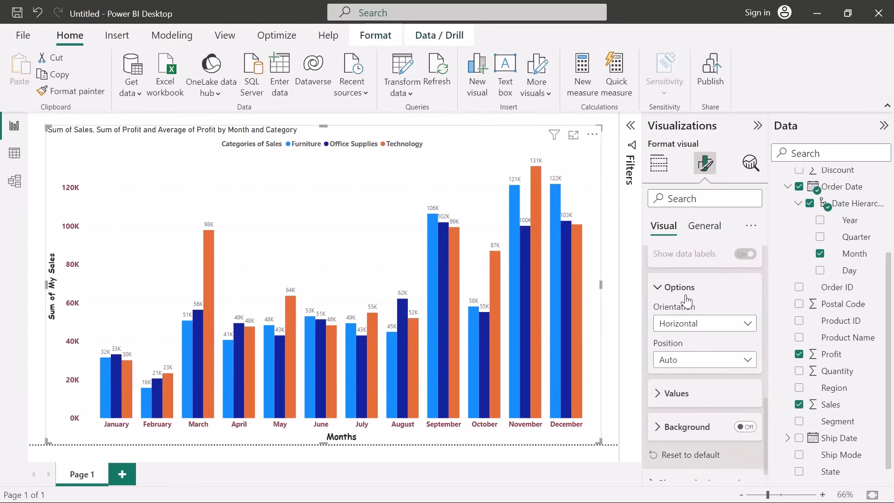
Try the Vertical orientation for the data labels and return it to Horizontal.
click(725, 326)
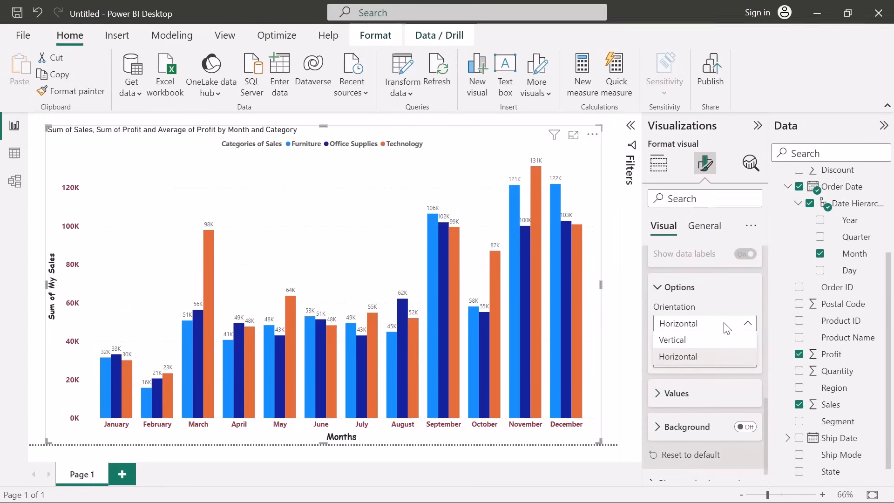
click(694, 357)
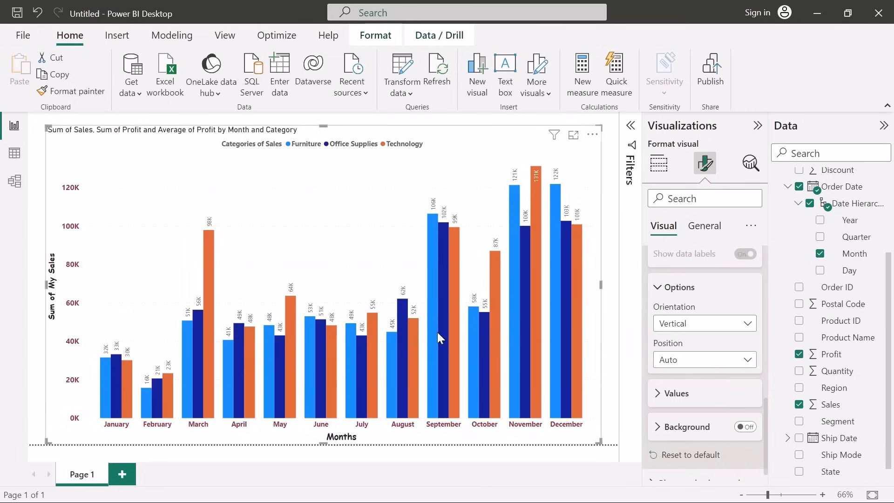
click(704, 324)
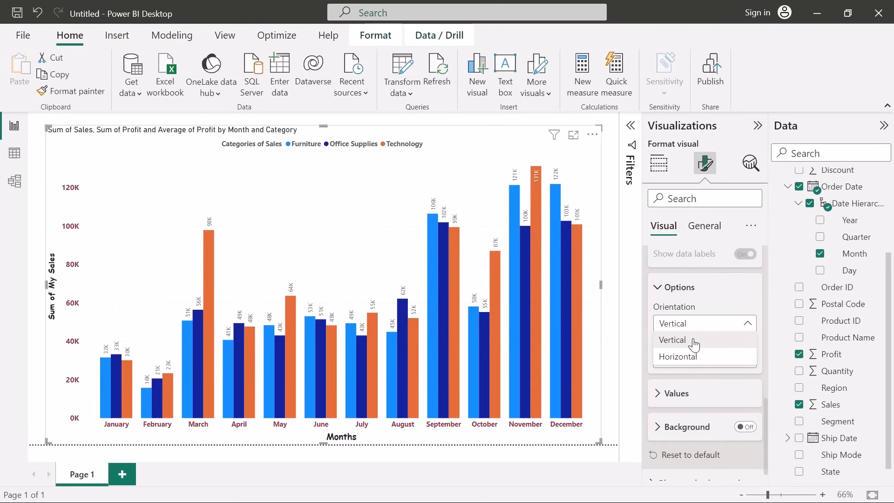
click(699, 362)
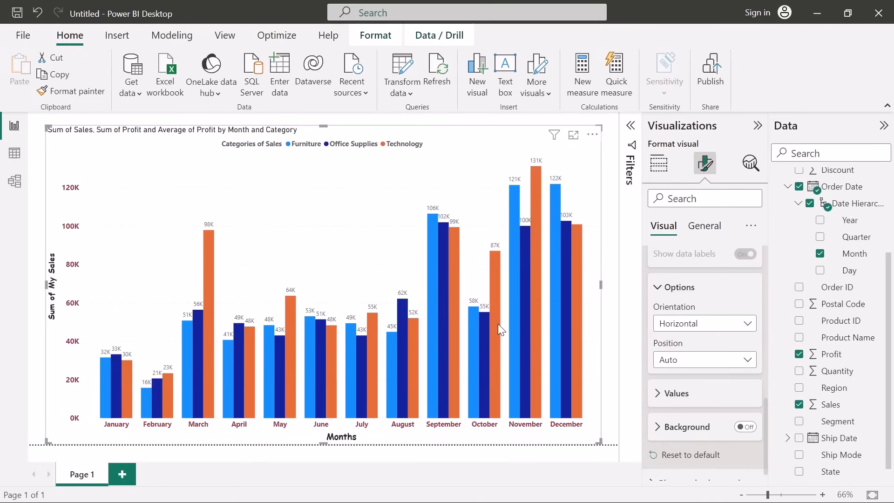
Try the Inside end position for the data labels and return it to Auto.
click(716, 361)
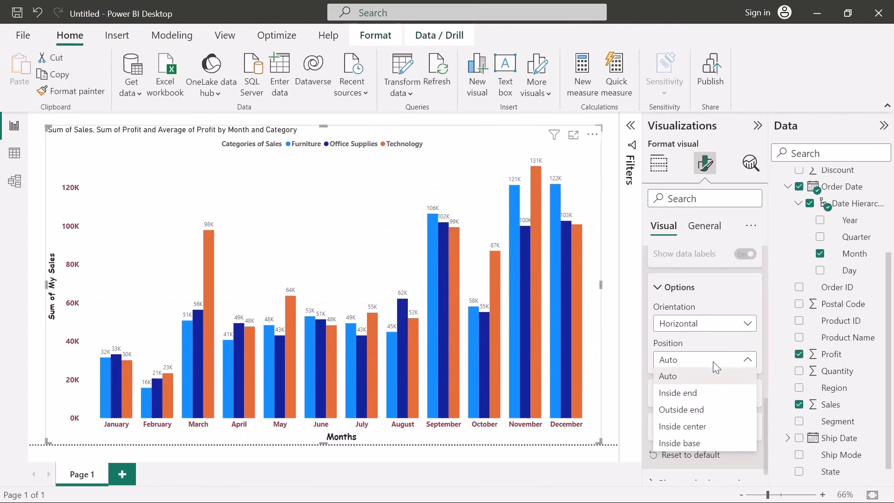
click(720, 393)
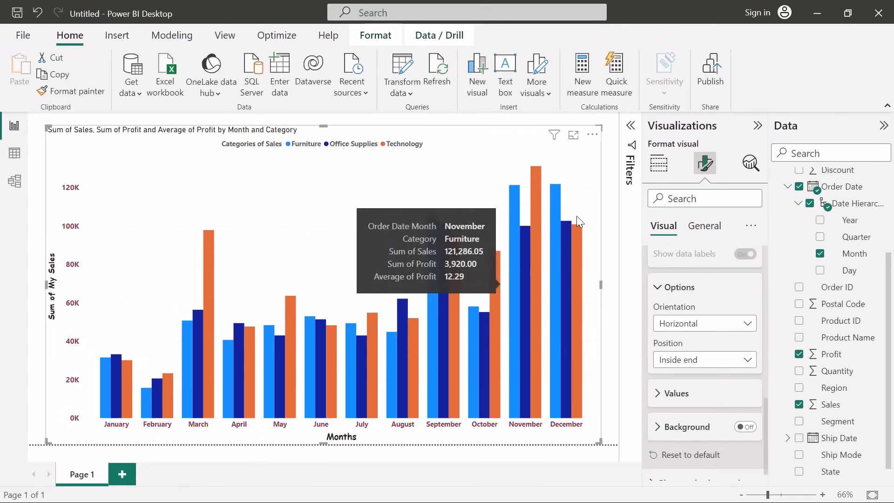
click(710, 366)
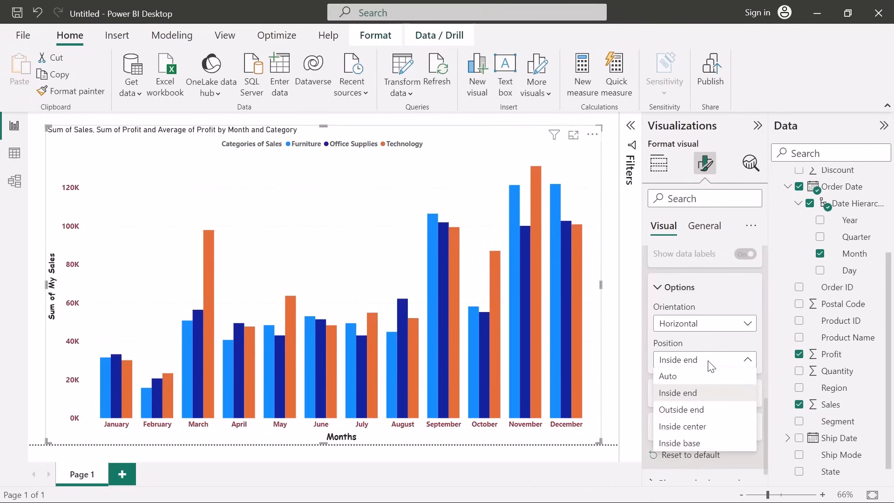
click(700, 377)
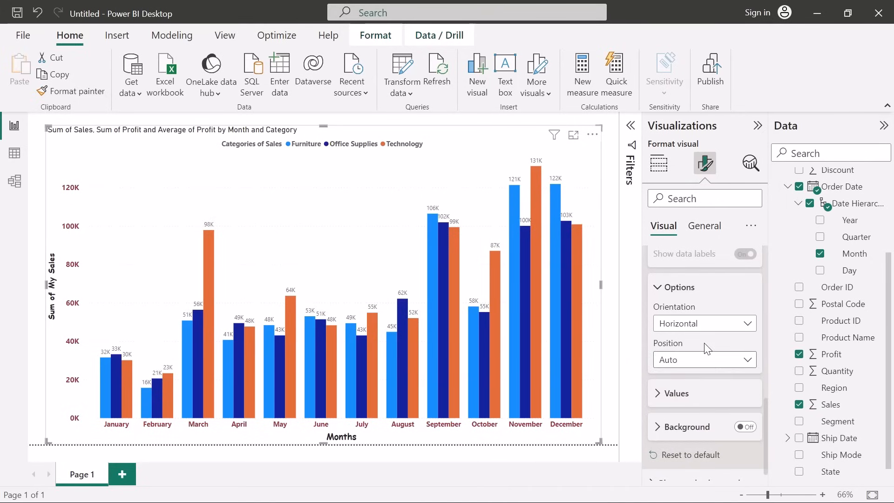
Set the data label values' text color to white.
click(661, 395)
scroll(661, 394, down, 3)
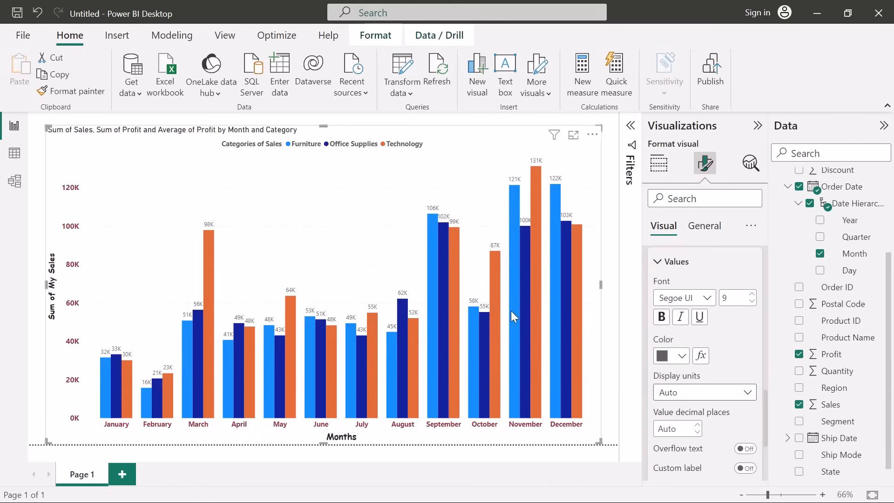
scroll(689, 309, up, 5)
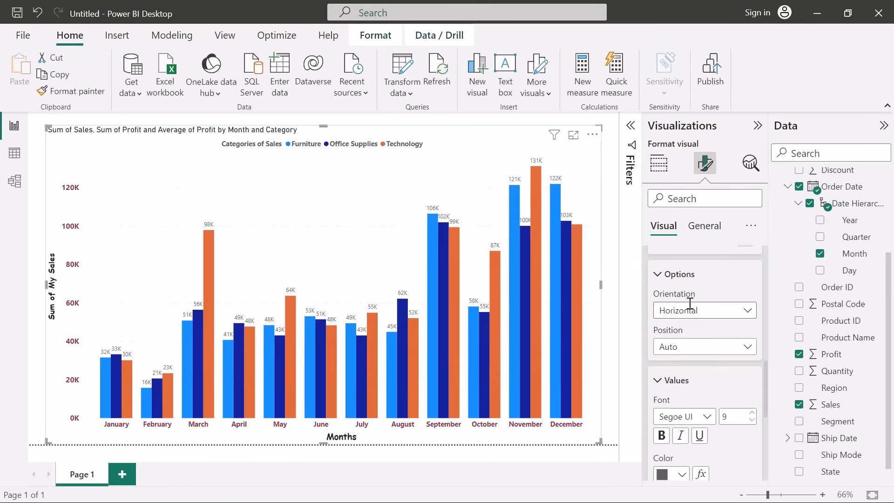
scroll(690, 309, down, 5)
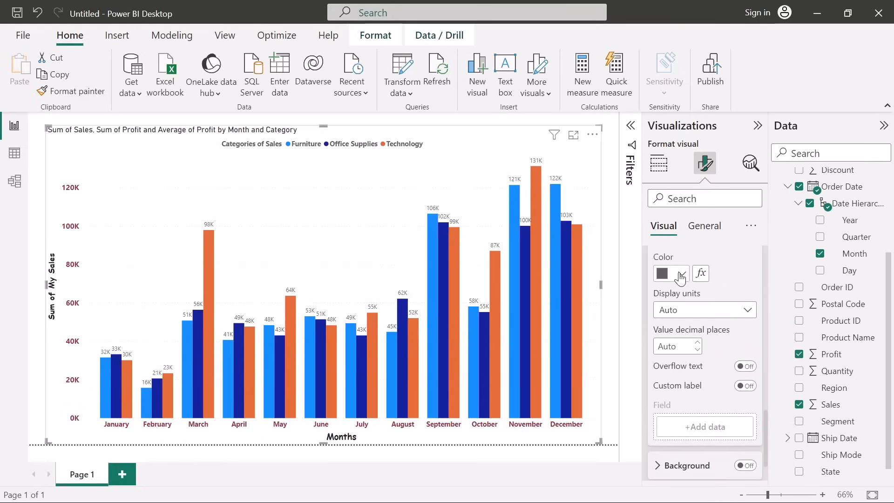
click(682, 276)
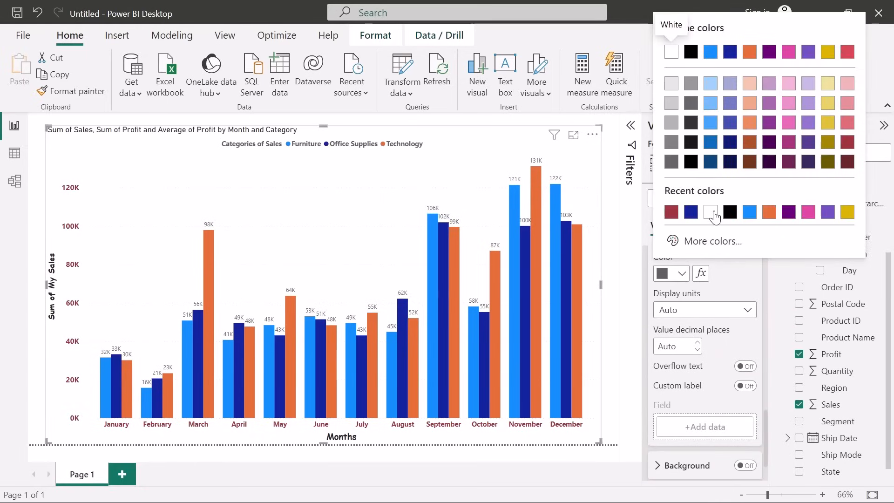
click(710, 212)
Try the Inside end, Outside end and Inside center positions with the white data labels.
scroll(714, 294, up, 2)
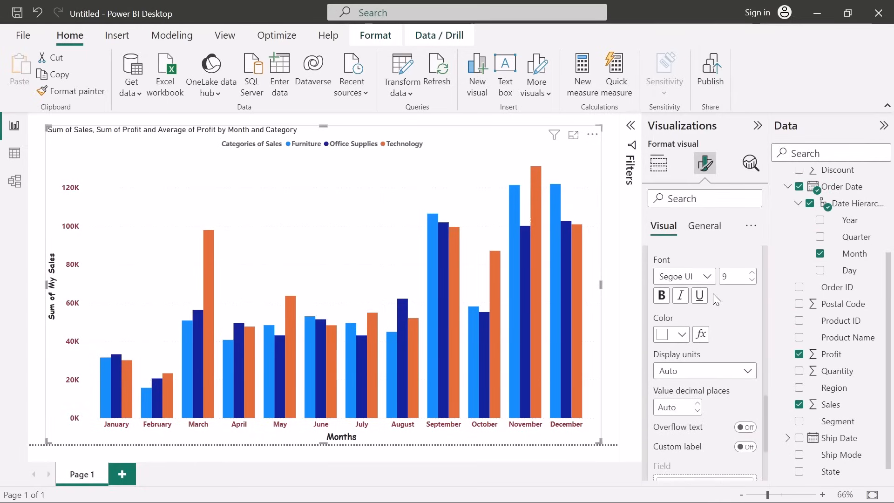
scroll(714, 293, up, 1)
scroll(712, 283, up, 1)
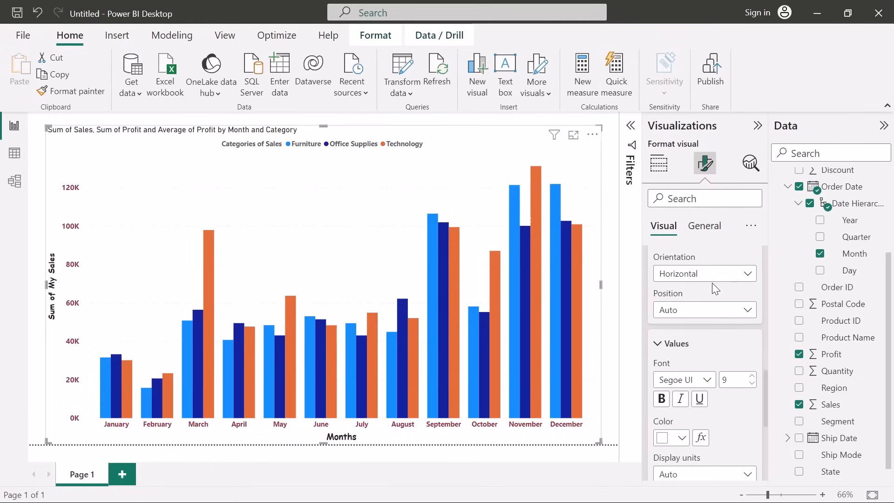
click(708, 315)
click(698, 348)
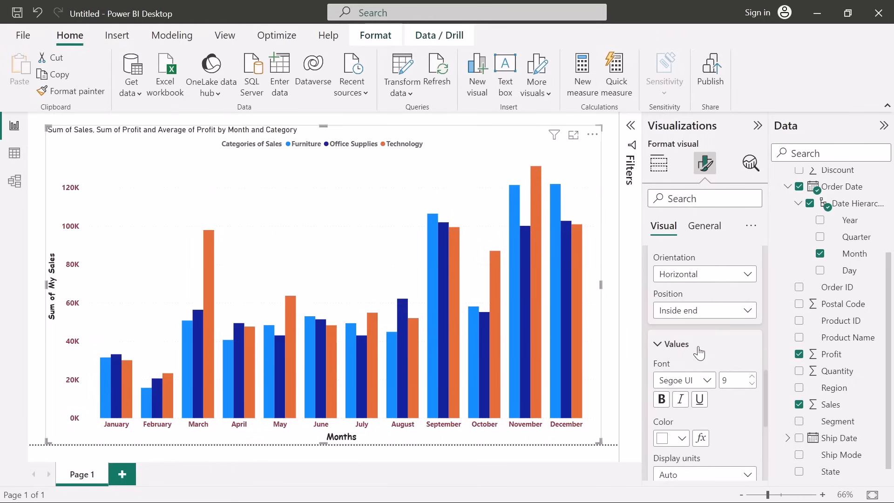
click(711, 312)
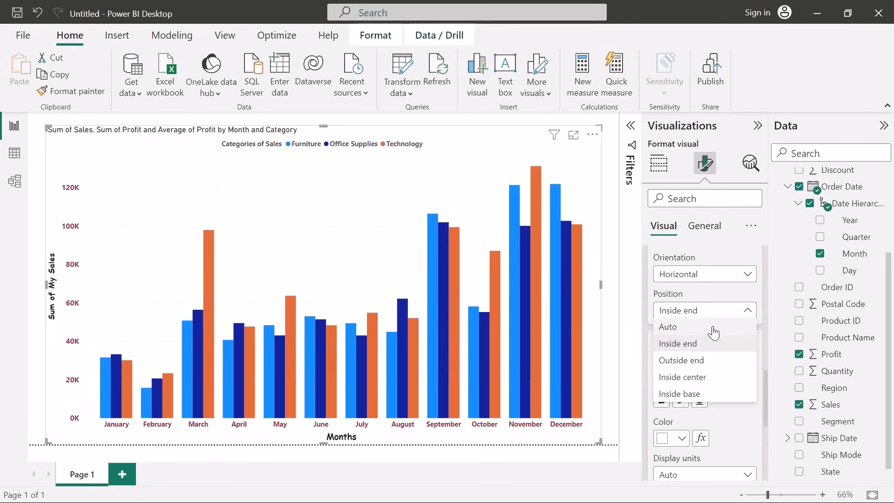
click(714, 362)
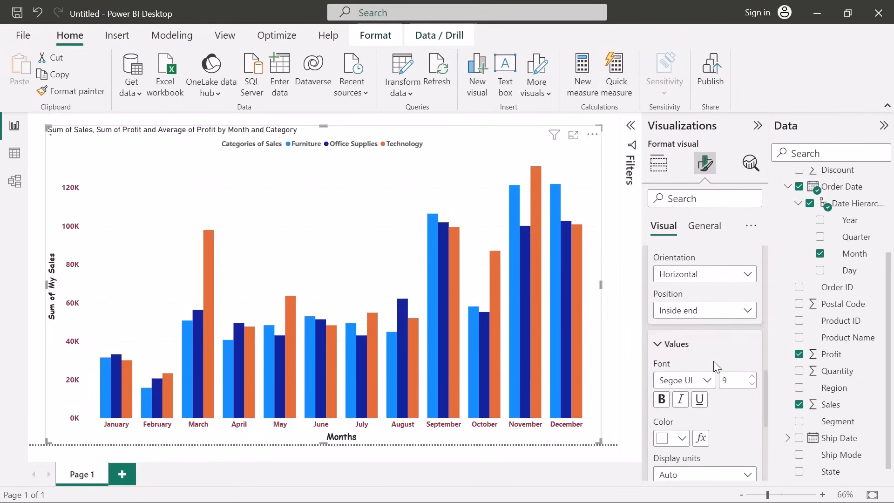
click(717, 312)
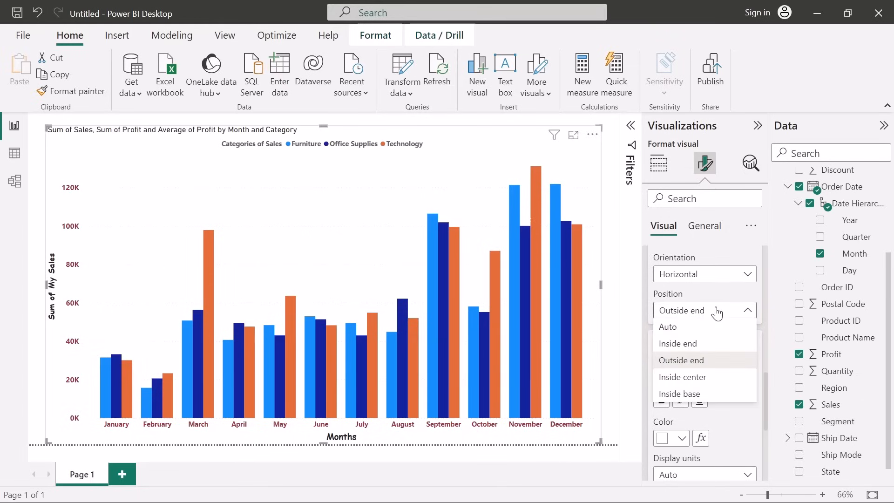
click(705, 384)
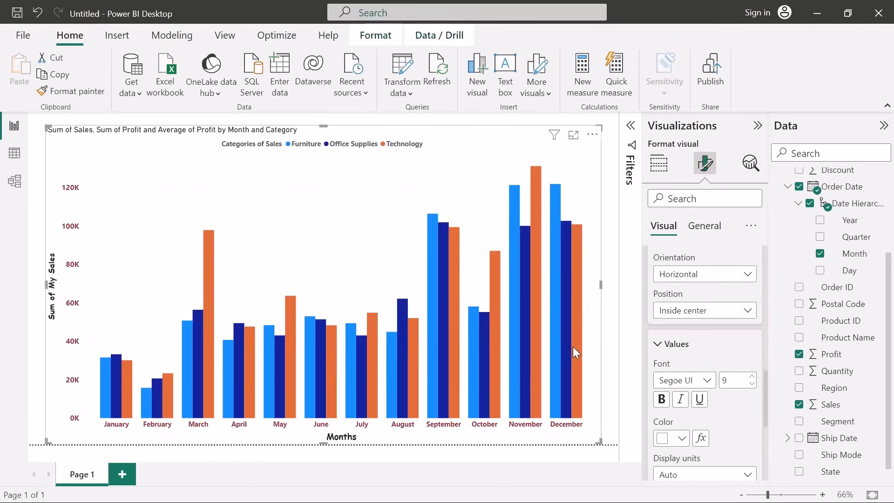
Try other data label font sizes, return to size 9, and reset the label position to Auto.
click(753, 378)
click(753, 378)
click(751, 384)
click(752, 384)
click(752, 384)
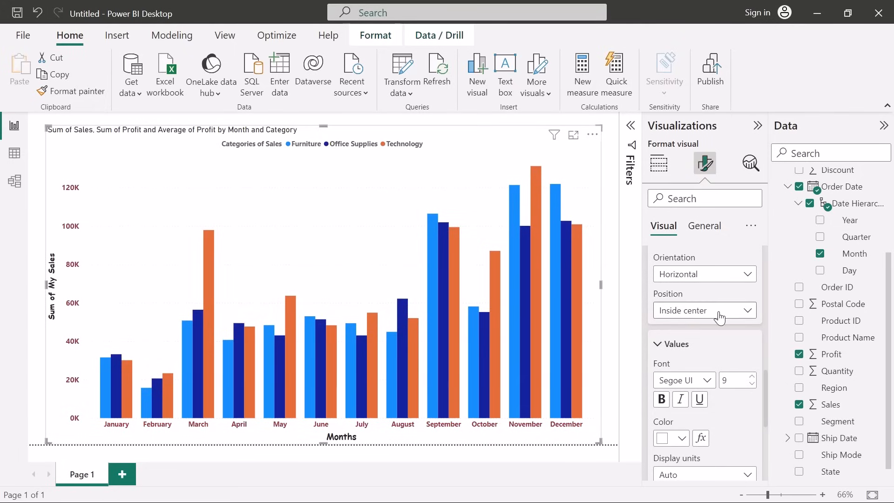
click(698, 310)
click(674, 328)
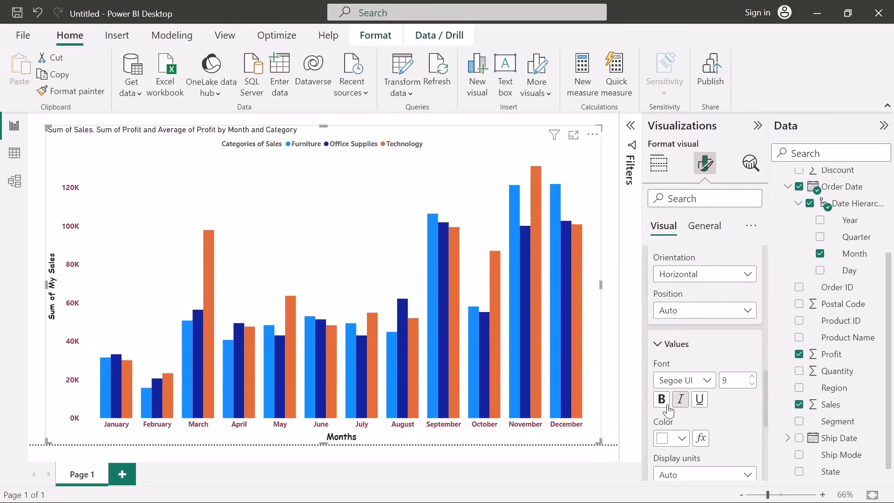
Set the data label values' text color to black.
click(672, 438)
click(691, 216)
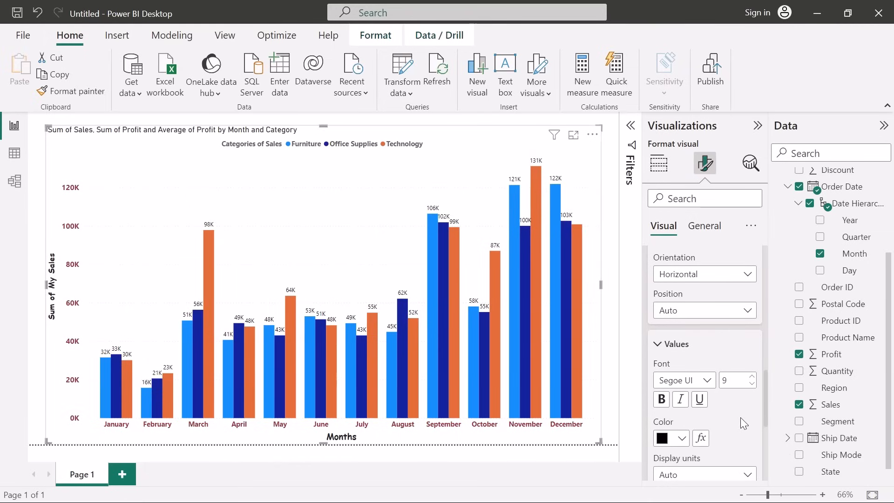
Try the Overflow text option for the data label values and turn it off again.
scroll(740, 417, down, 2)
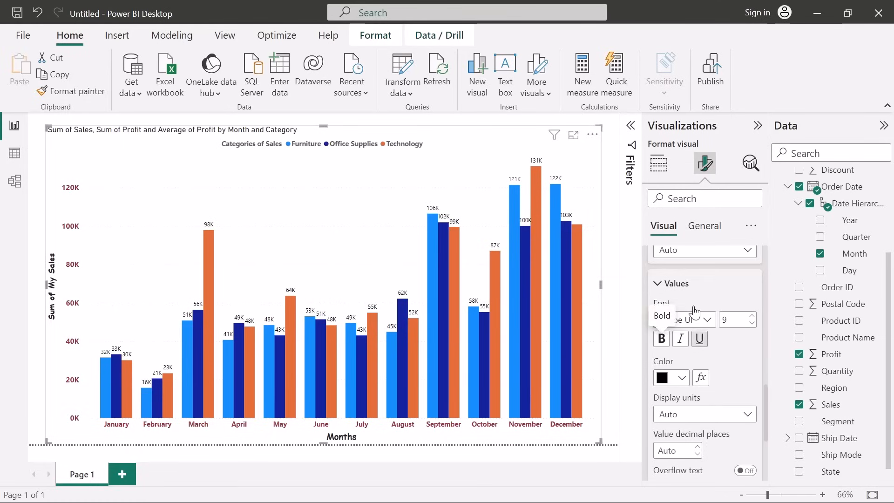
scroll(705, 359, down, 4)
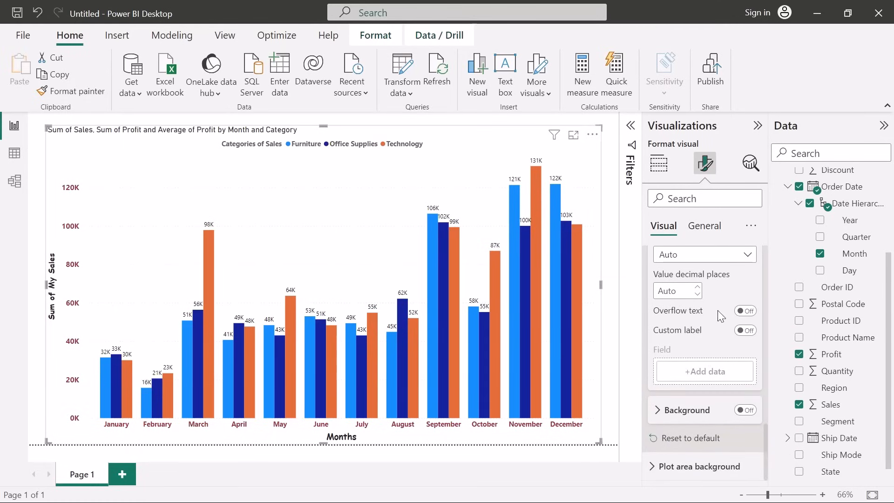
click(743, 313)
click(744, 313)
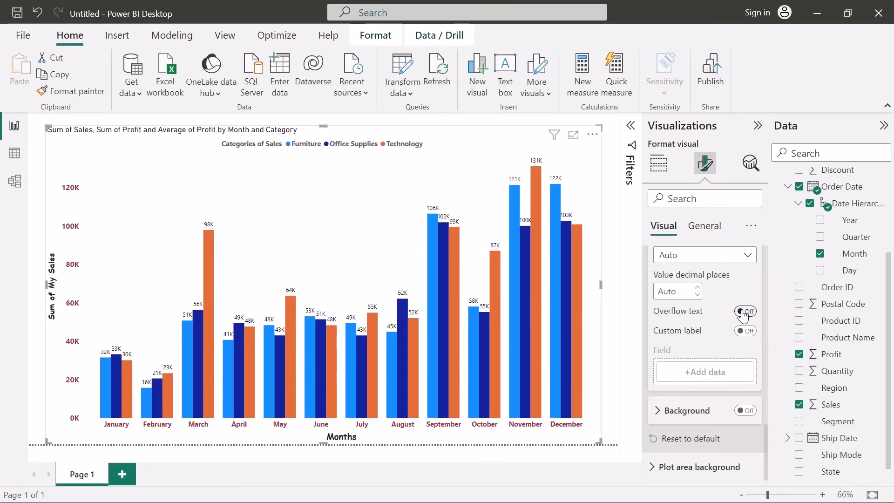
click(744, 313)
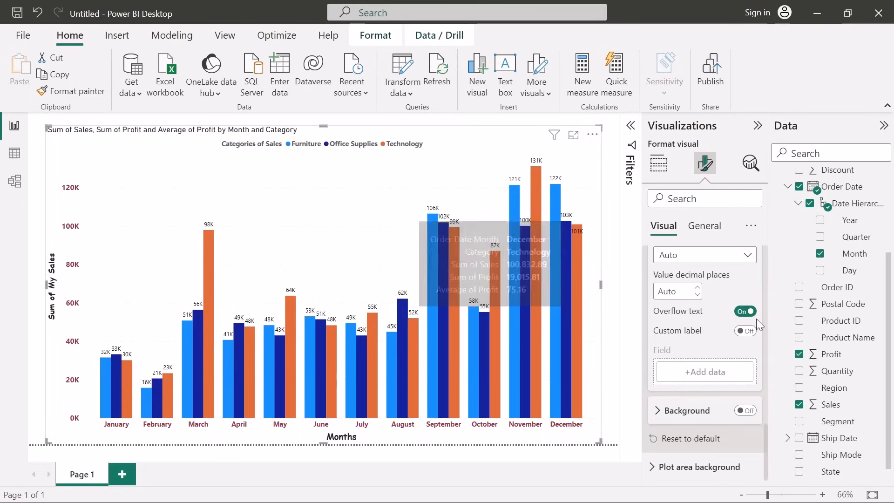
click(743, 312)
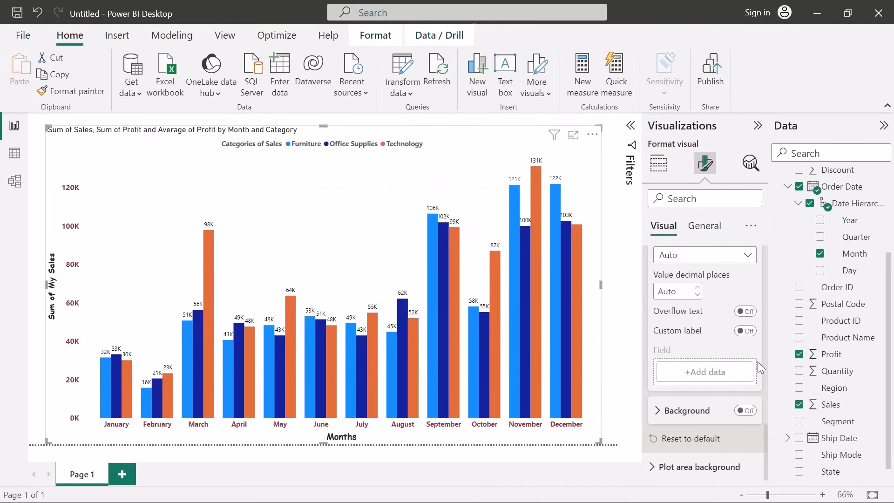
Turn on the background for the data labels and collapse the data label settings.
click(745, 410)
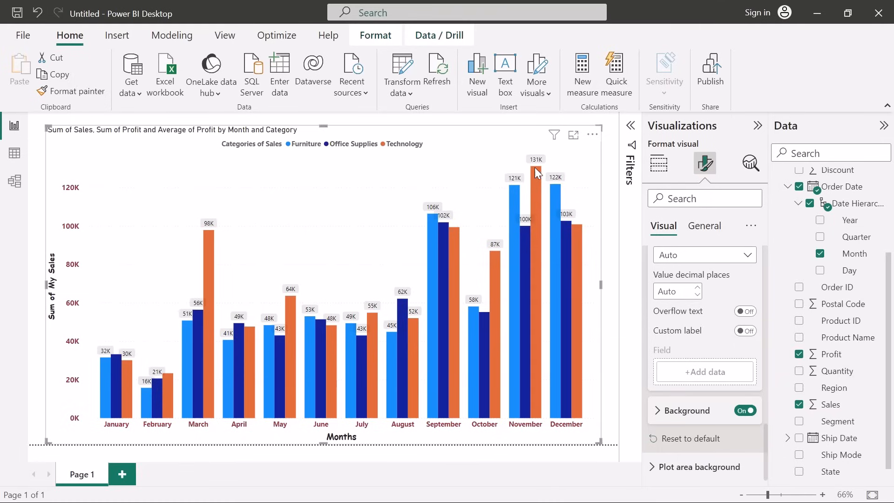
scroll(685, 328, up, 10)
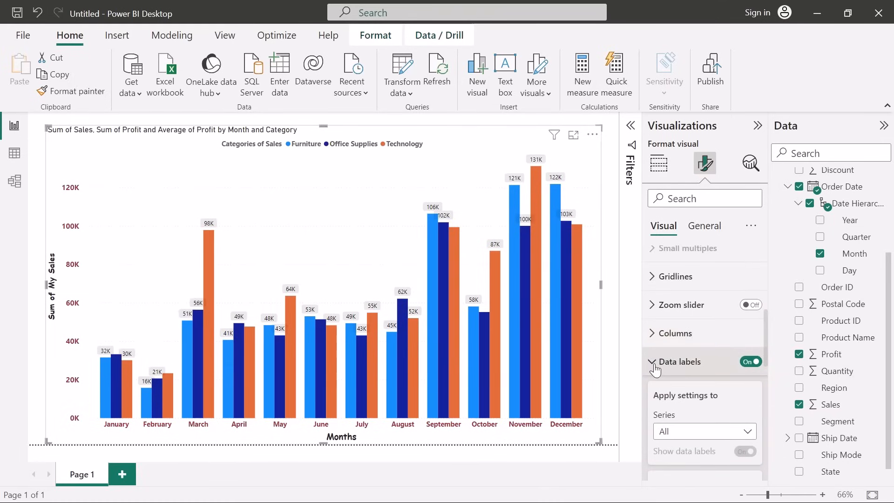
click(656, 362)
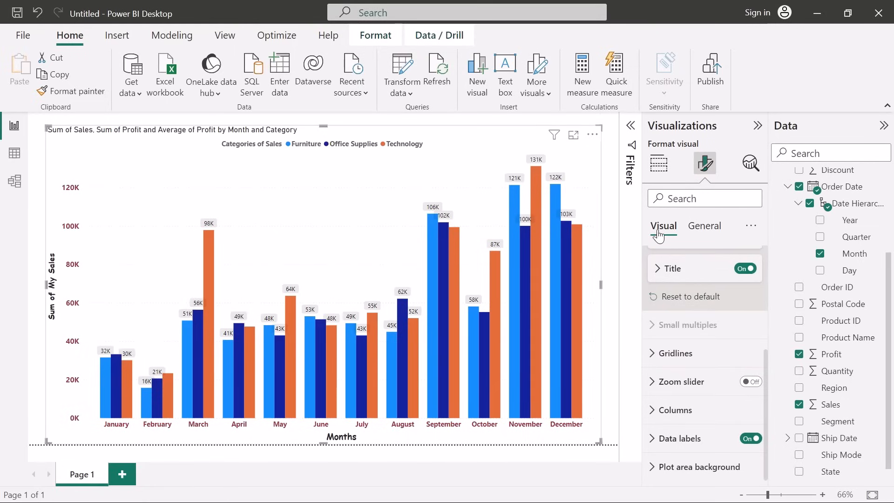
Shorten the chart's title text to "Sum of Sales".
click(707, 226)
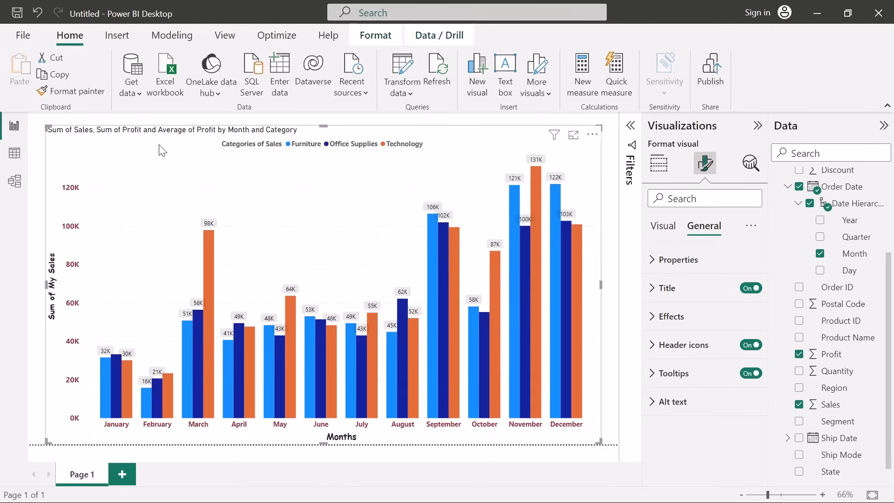
click(651, 289)
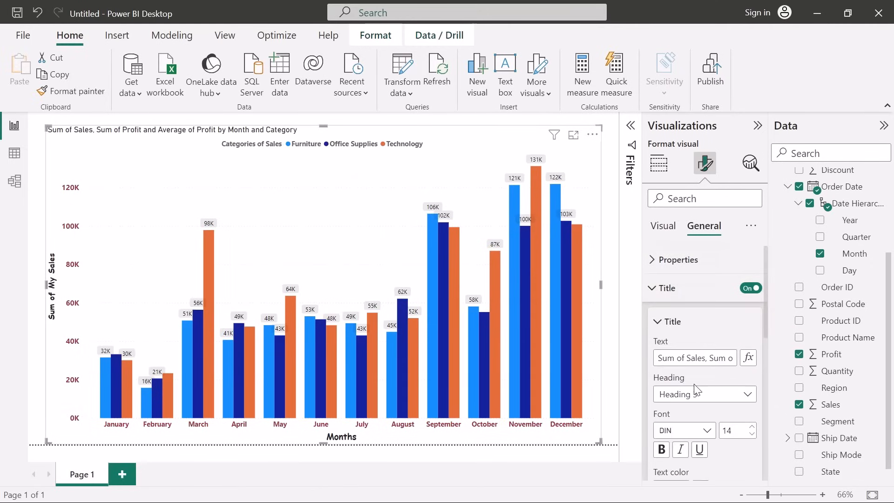
scroll(705, 403, down, 2)
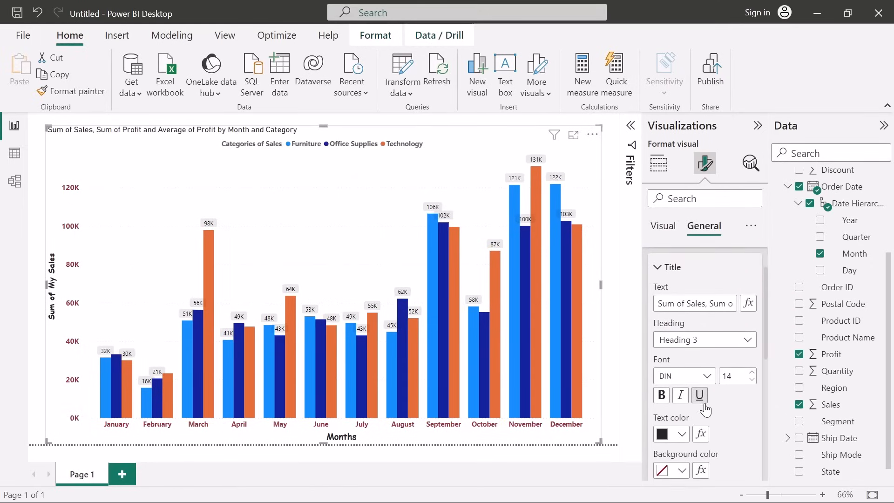
triple_click(696, 319)
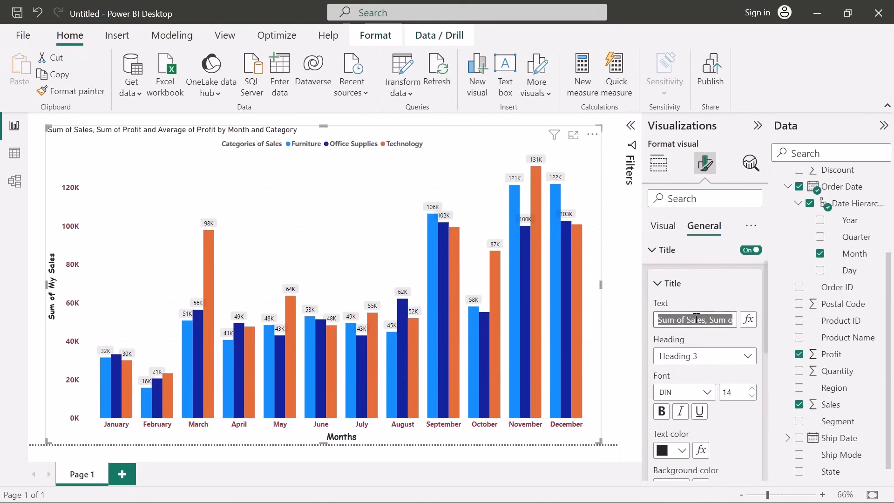
click(709, 319)
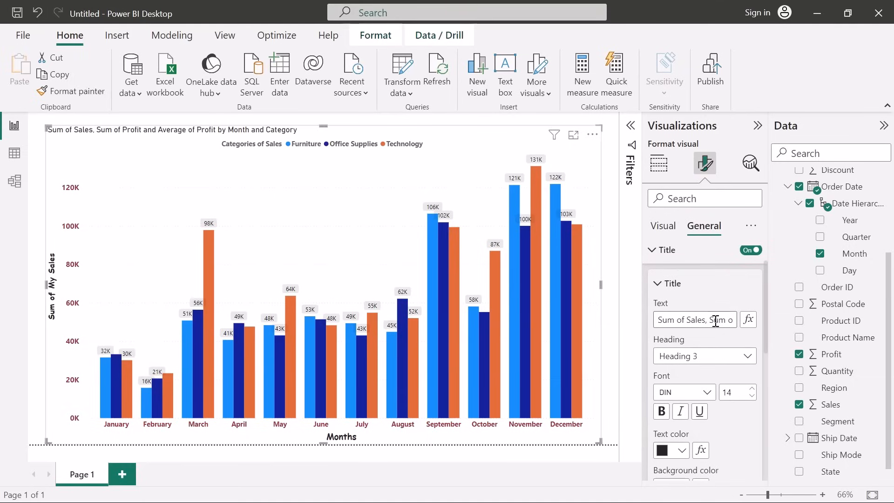
key(shift+End)
key(BackSpace)
key(BackSpace)
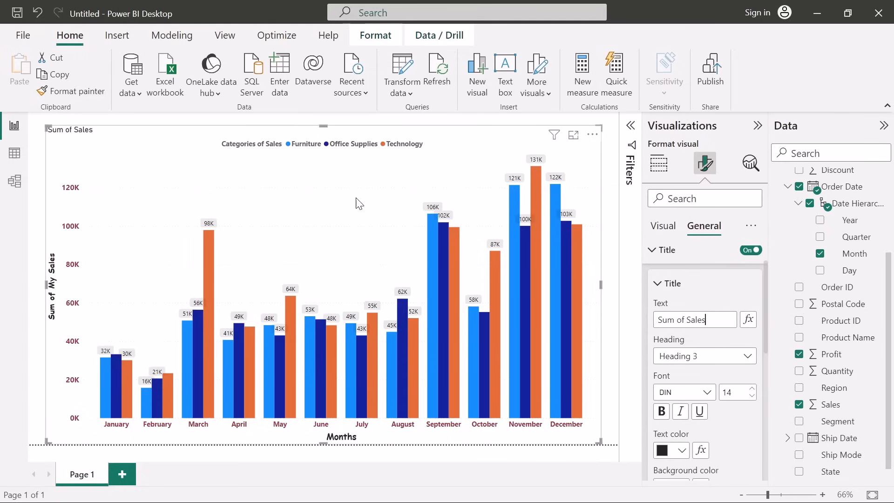
Format the chart title as Heading 2 with font size 20 and bold text.
click(732, 366)
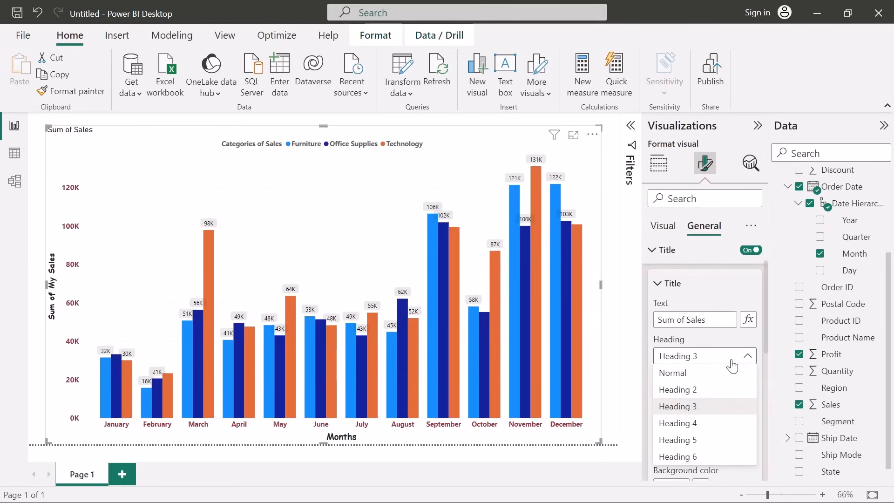
click(717, 389)
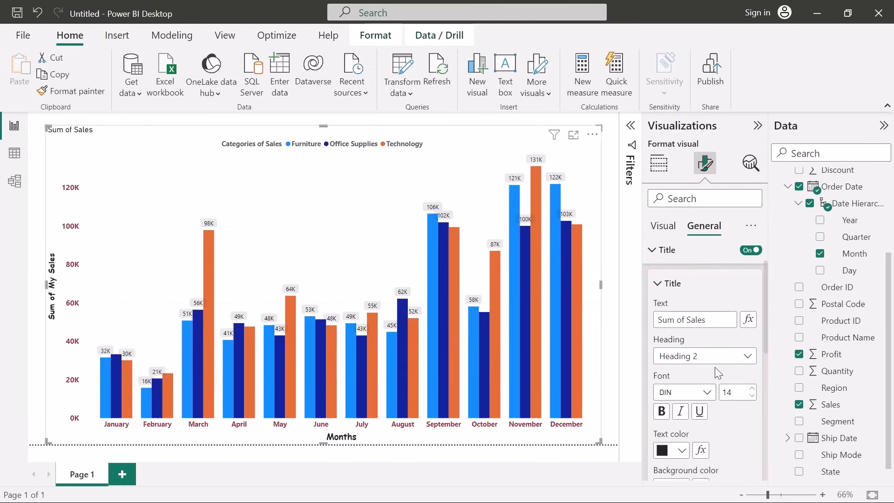
click(752, 389)
click(751, 388)
click(751, 388)
click(751, 389)
click(752, 389)
click(752, 389)
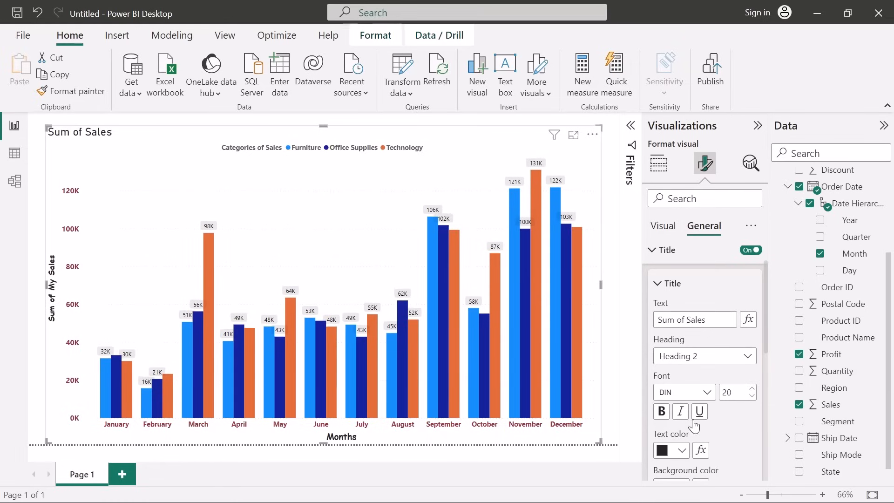
click(661, 411)
Set the chart title's background color to light blue, center the title horizontally, and collapse its settings.
scroll(729, 413, down, 1)
scroll(728, 410, down, 4)
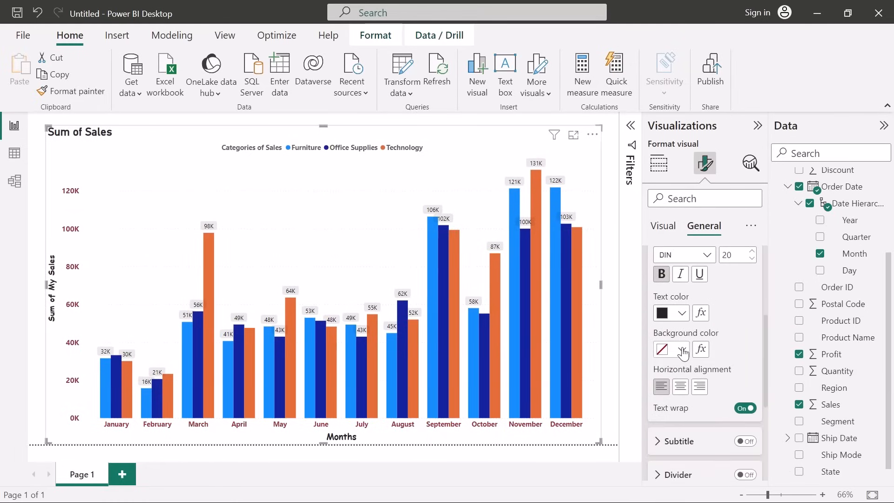
click(683, 350)
click(730, 255)
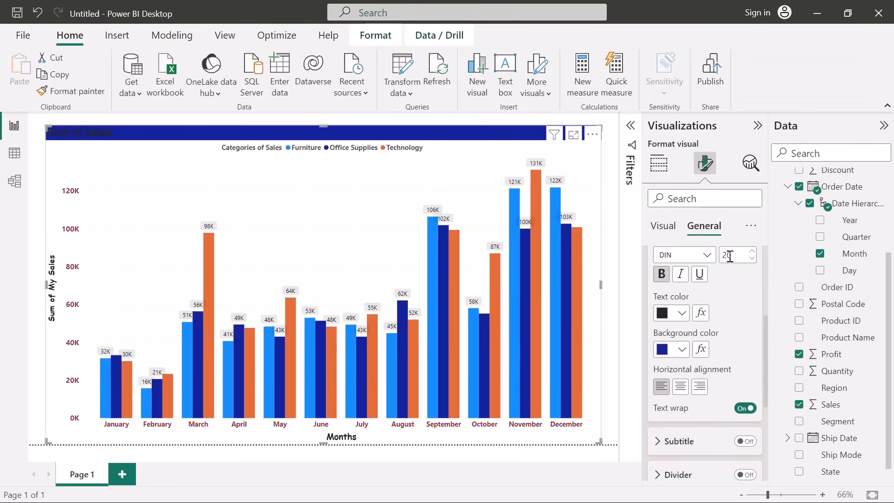
click(683, 349)
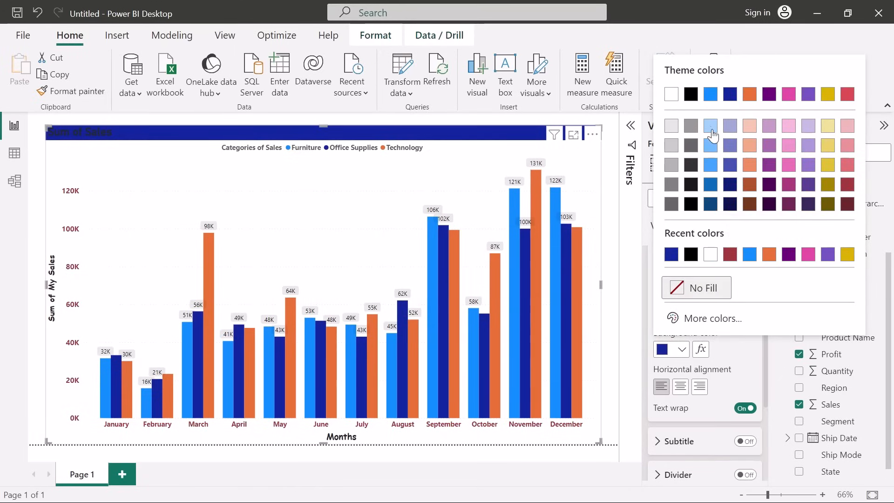
click(710, 125)
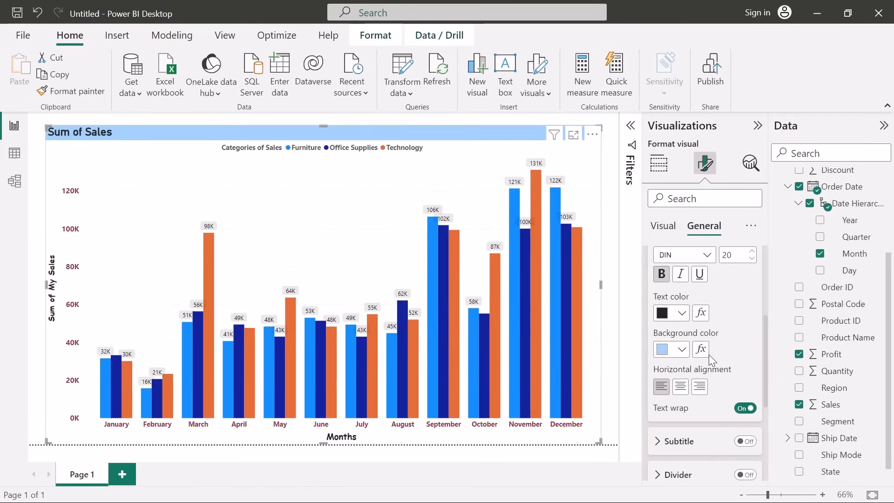
click(680, 389)
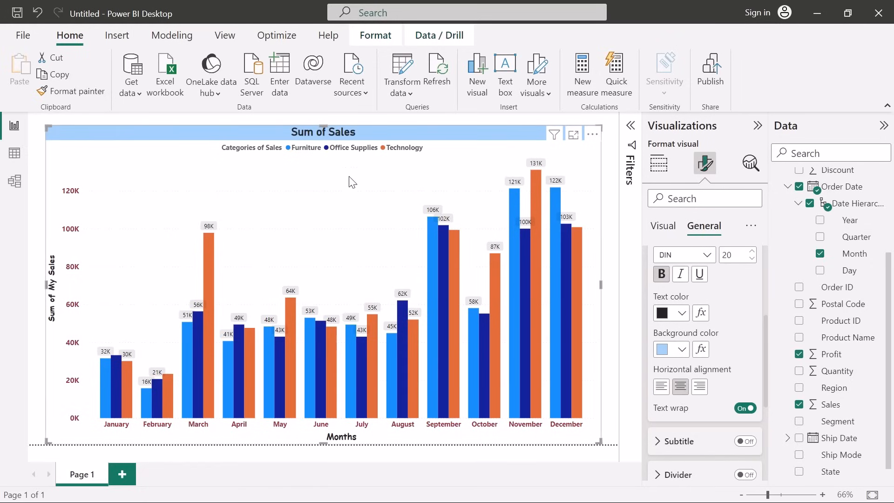
scroll(725, 325, up, 2)
scroll(725, 325, up, 2)
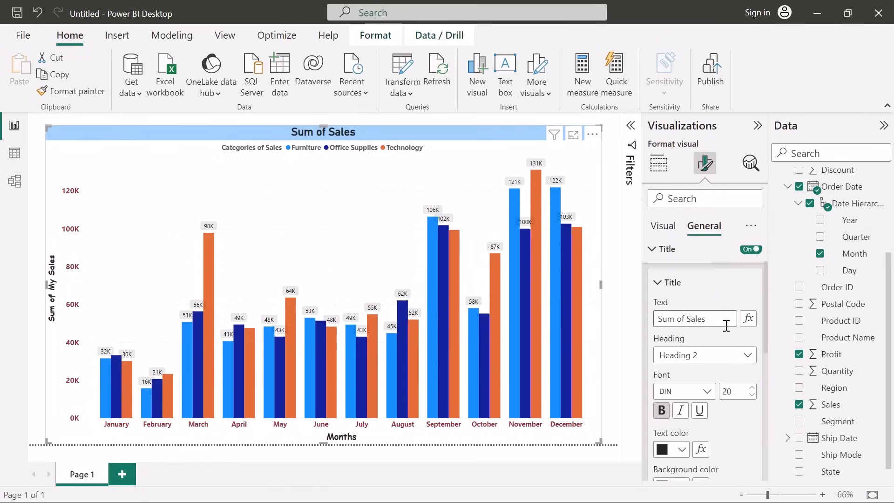
click(661, 296)
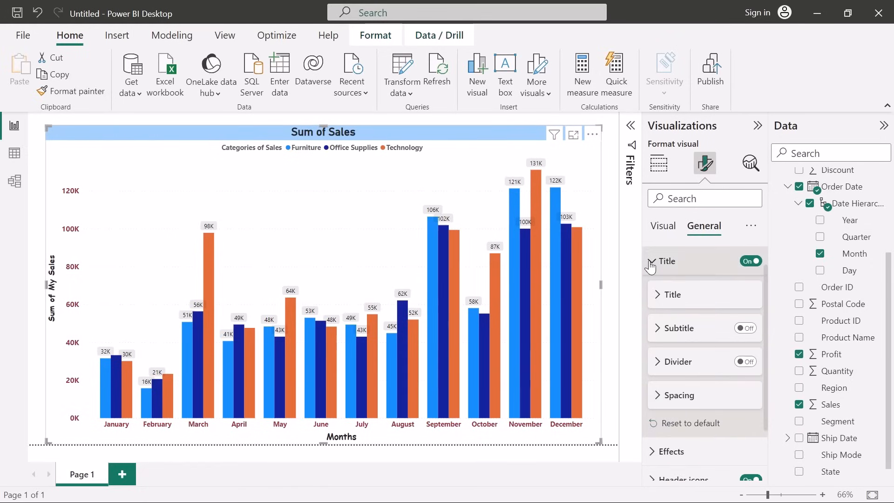
Try turning on the chart subtitle and turn it off again.
click(660, 330)
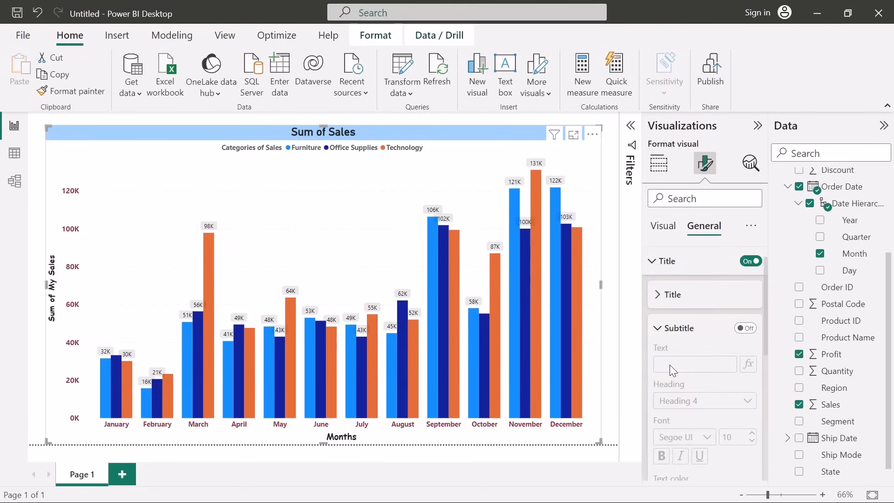
click(746, 328)
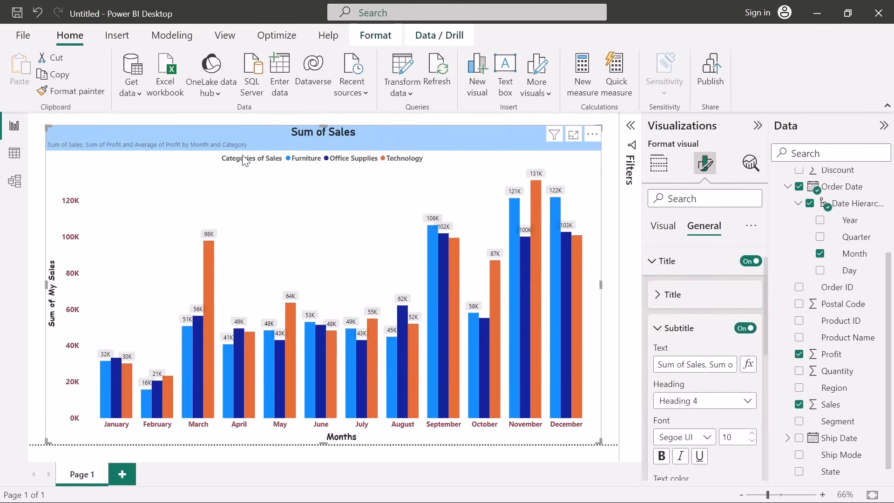
click(746, 328)
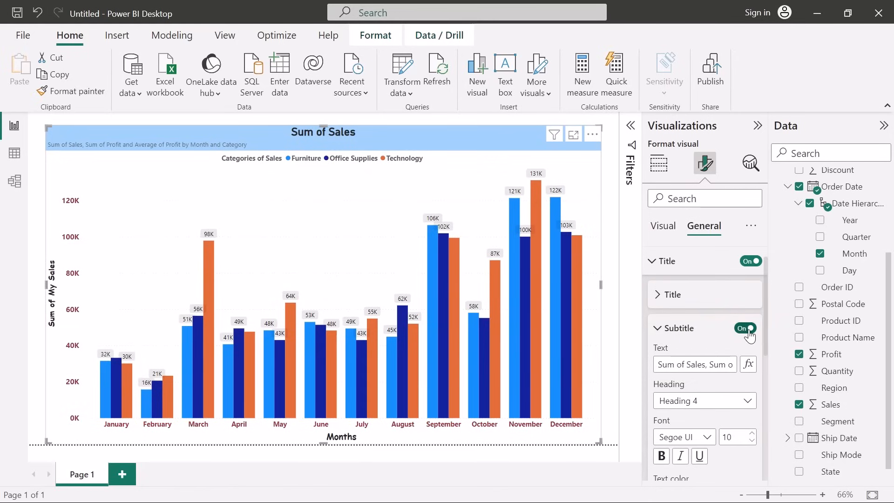
click(668, 330)
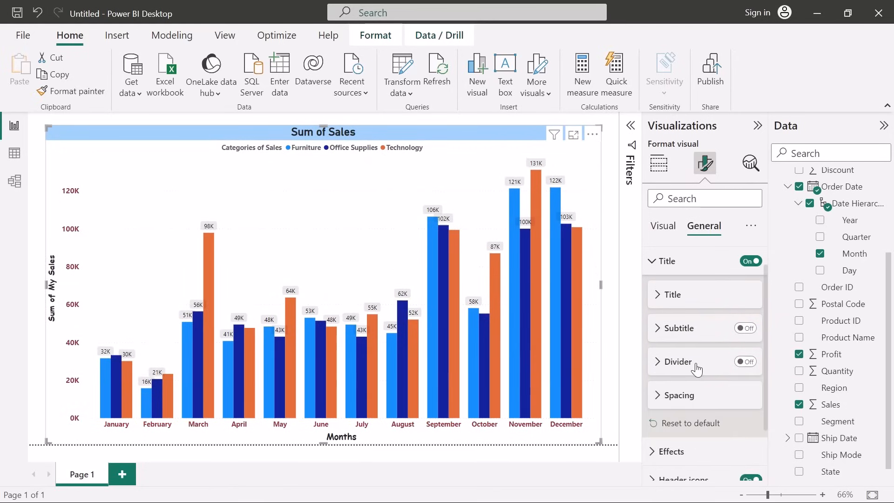
Try turning on the title divider, turn it off again, and collapse the title settings.
click(662, 367)
click(654, 361)
scroll(659, 405, down, 1)
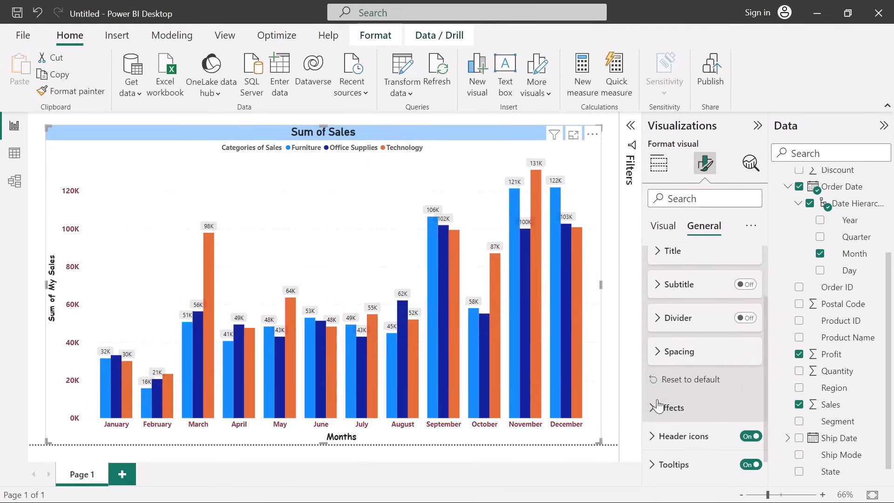
click(663, 311)
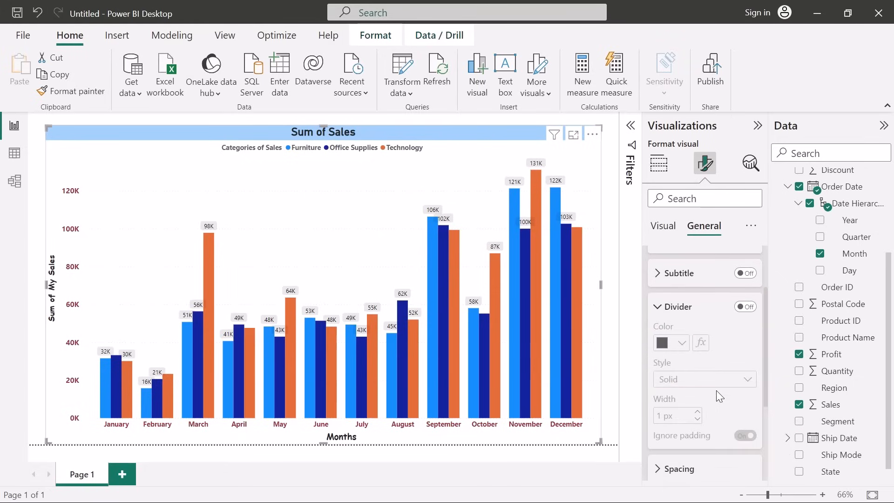
click(747, 307)
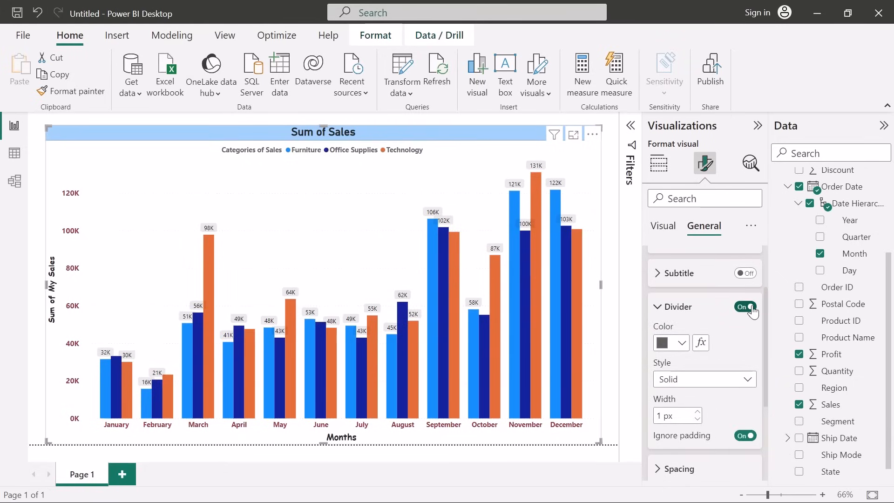
click(746, 308)
click(668, 308)
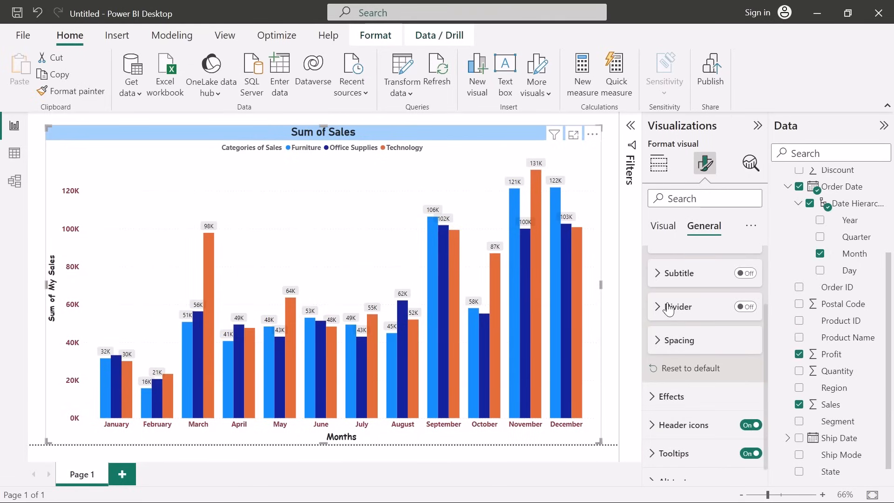
scroll(667, 317, up, 2)
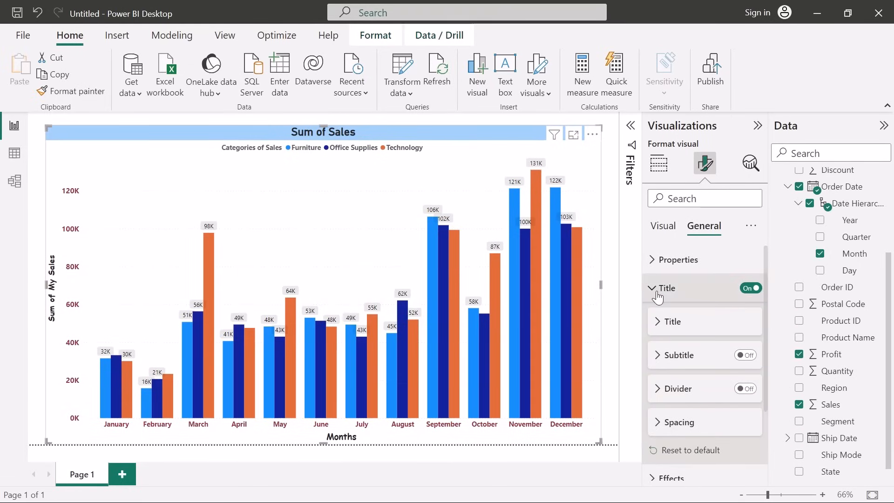
click(662, 289)
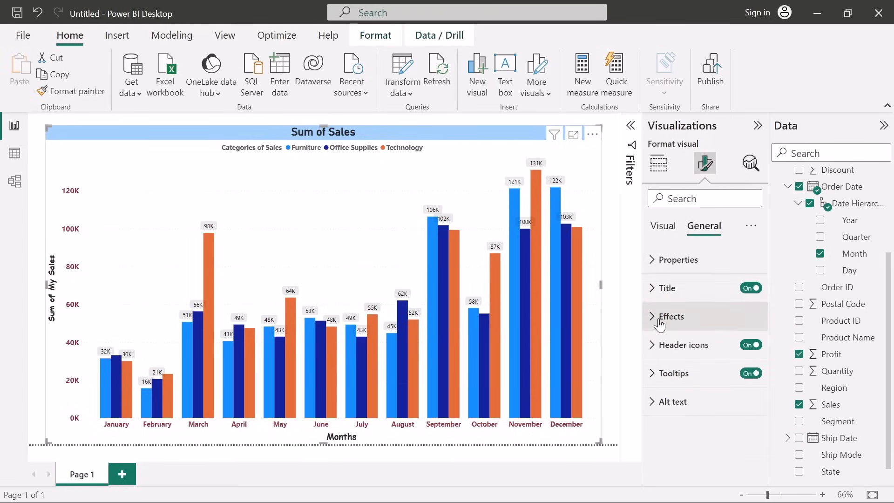
Try a dark blue tooltip background, change it to black, and preview the tooltip on the chart's columns.
click(660, 324)
click(661, 321)
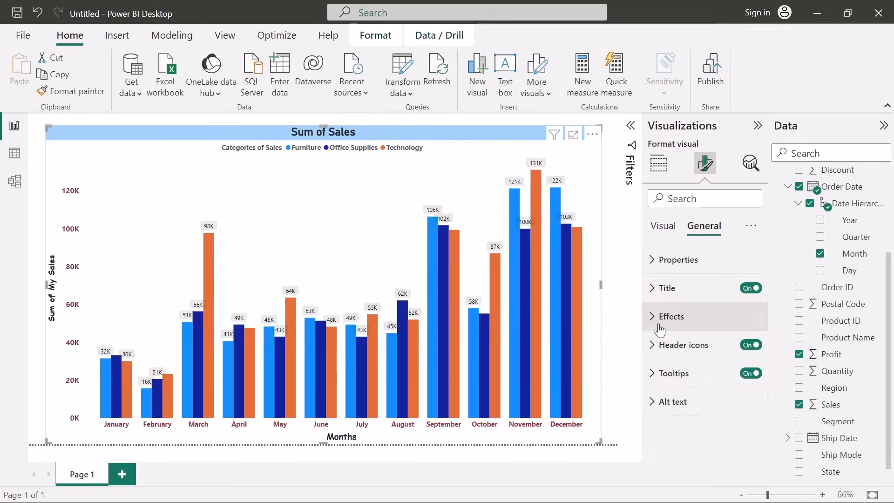
click(654, 381)
scroll(682, 371, down, 2)
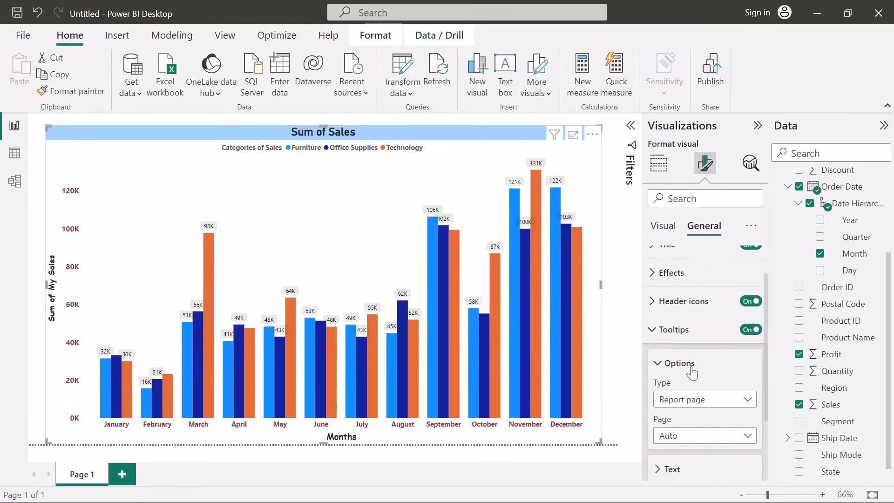
mouse_move(291, 354)
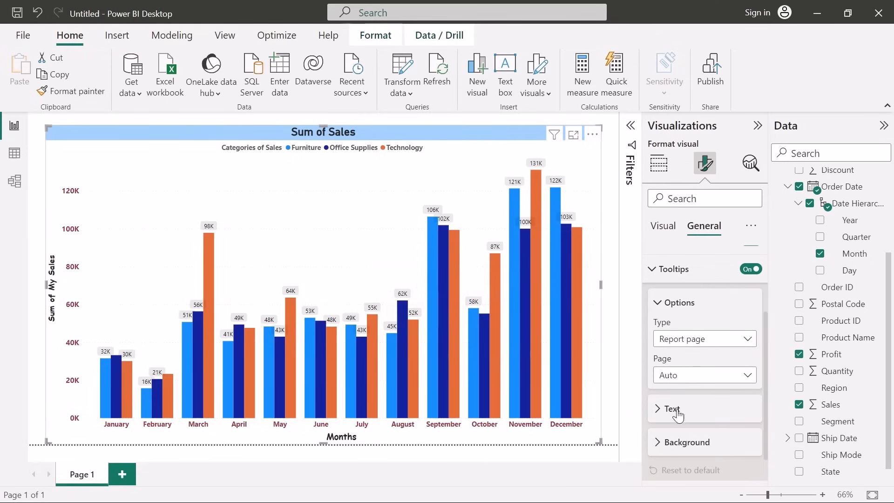
click(659, 451)
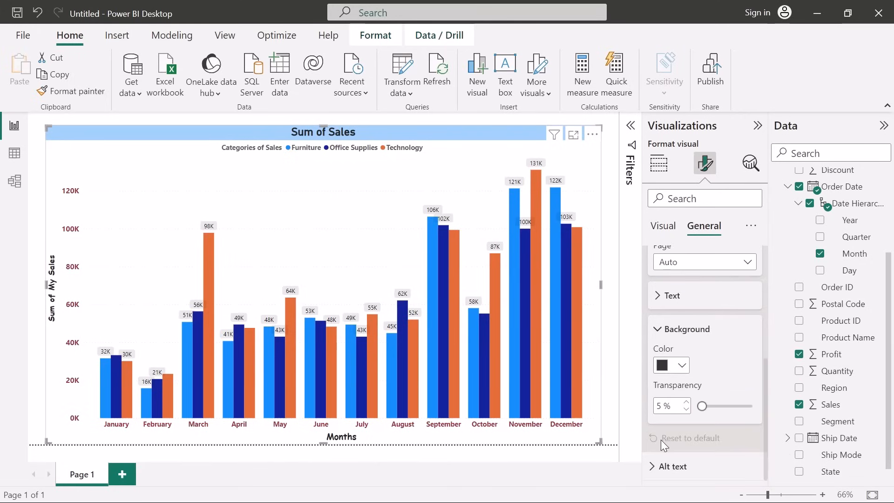
click(681, 365)
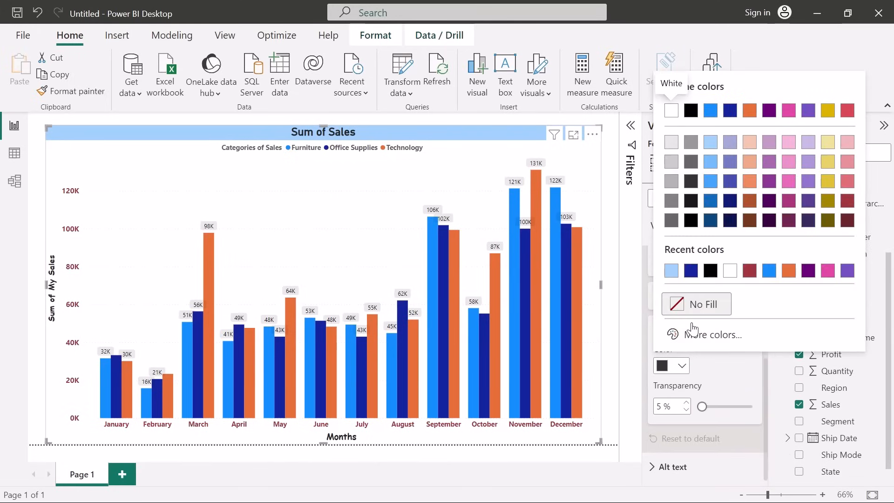
click(691, 270)
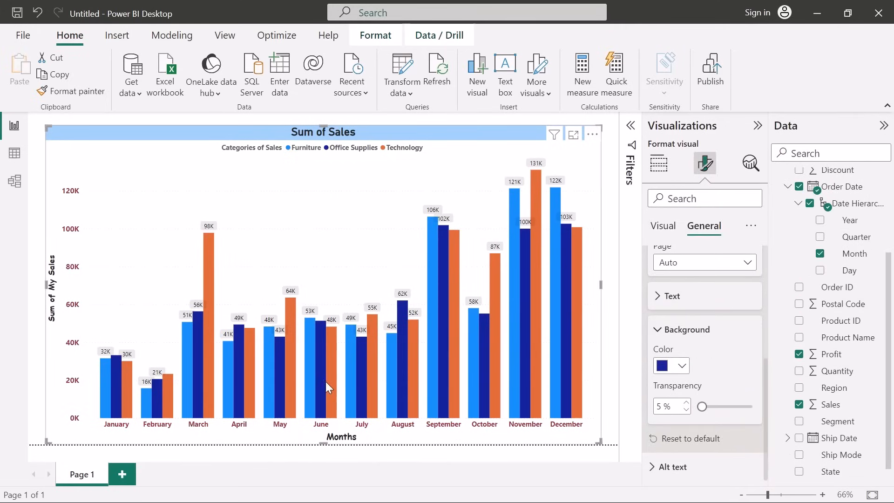
mouse_move(323, 378)
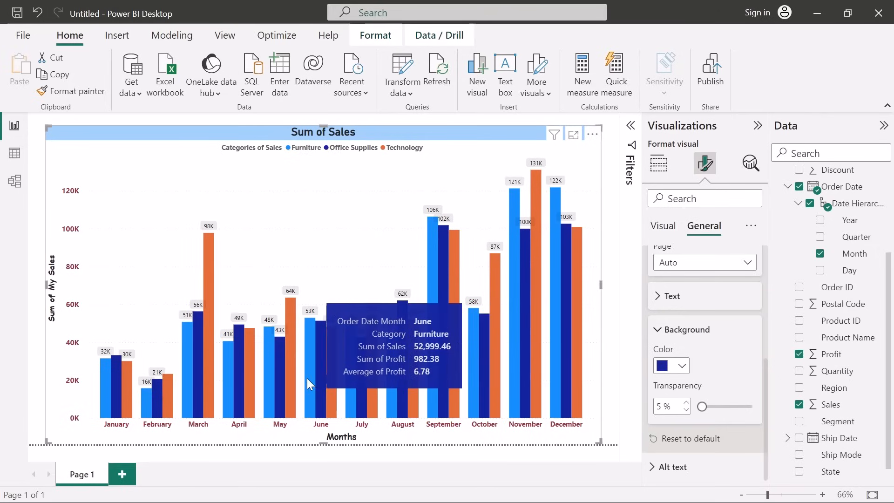
click(678, 369)
click(711, 271)
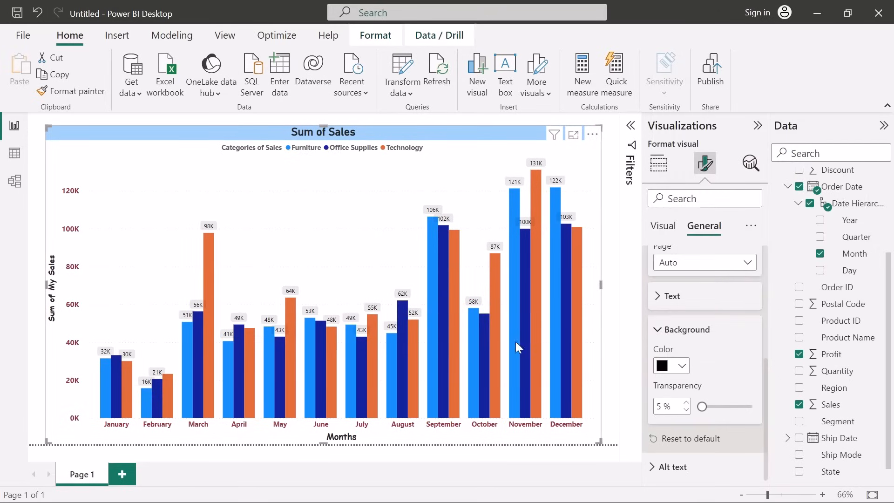
mouse_move(490, 352)
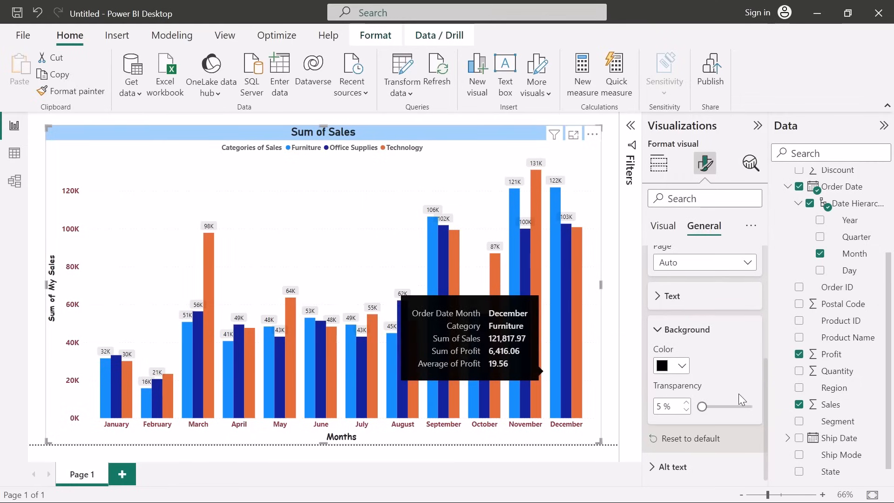
Try 46% transparency on the tooltip background, preview it on the columns, and set the transparency to 7%.
drag(723, 407, 724, 406)
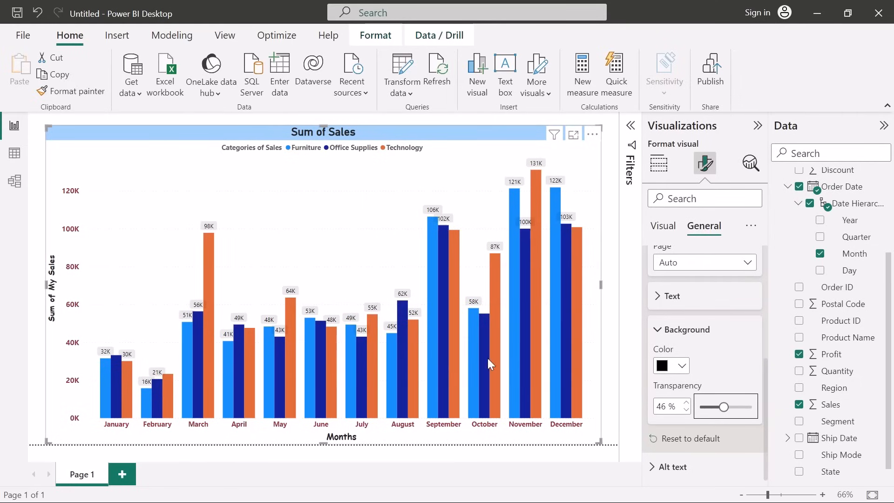
mouse_move(442, 355)
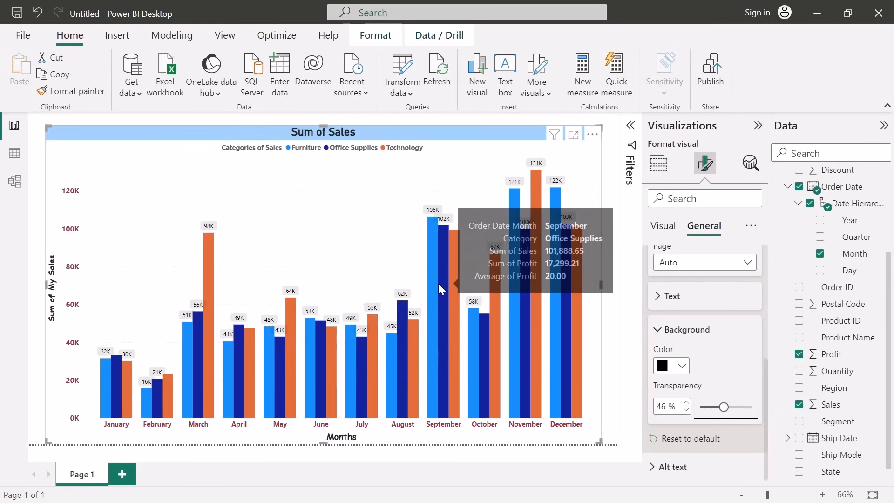
drag(724, 407, 704, 407)
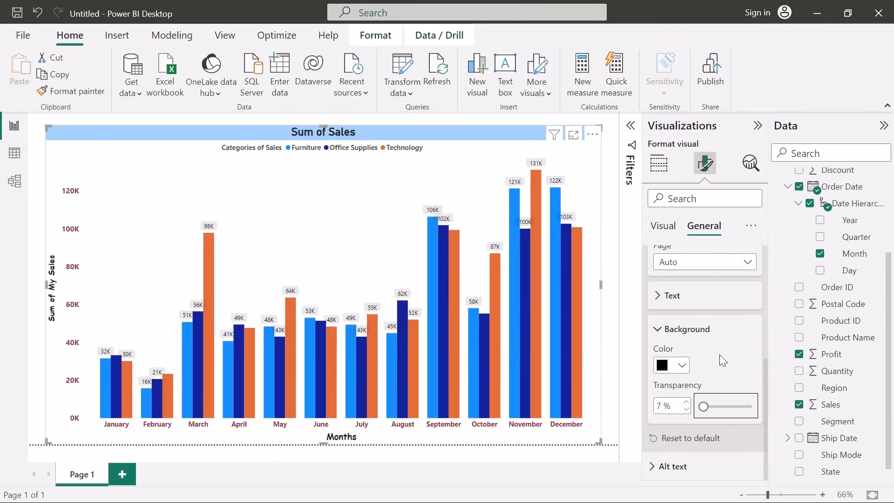
Look over the alt text settings, and collapse the tooltip, alt text and legend settings.
click(672, 466)
scroll(702, 404, down, 3)
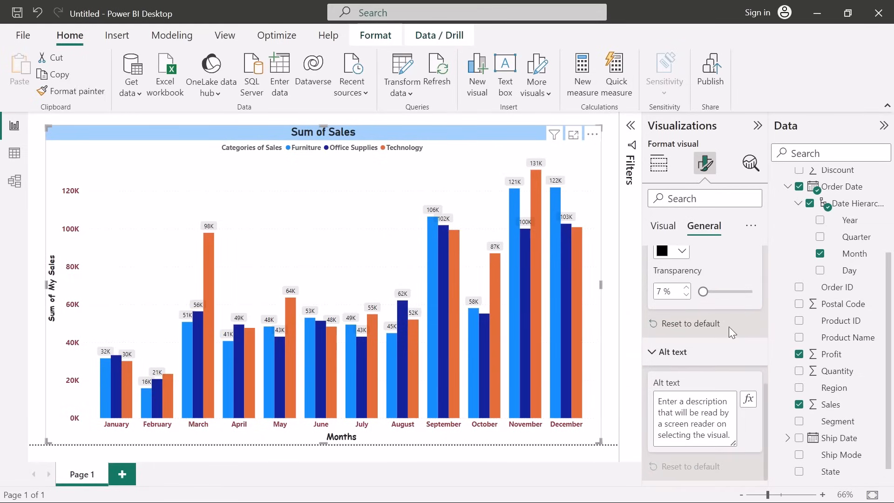
scroll(728, 338, up, 4)
scroll(730, 343, up, 1)
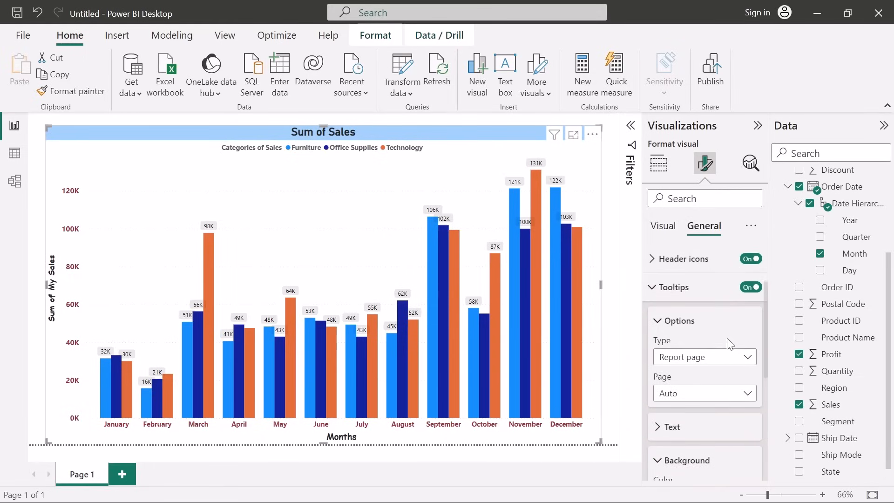
click(656, 290)
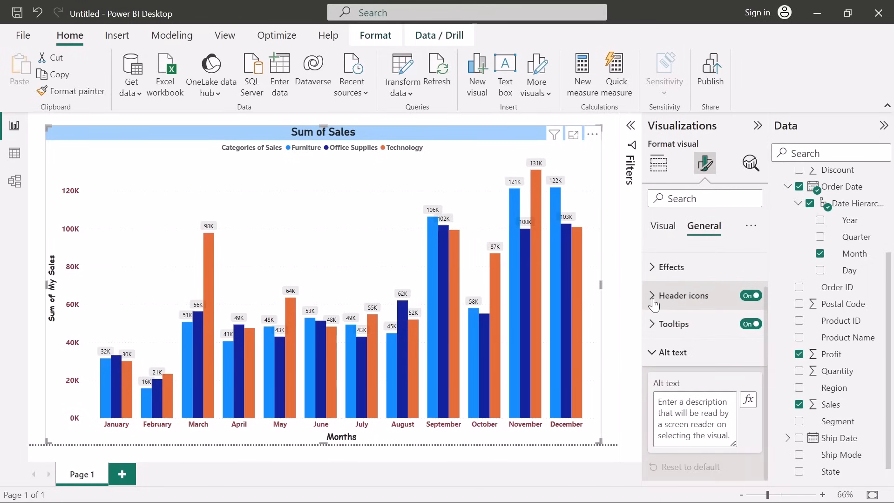
click(654, 353)
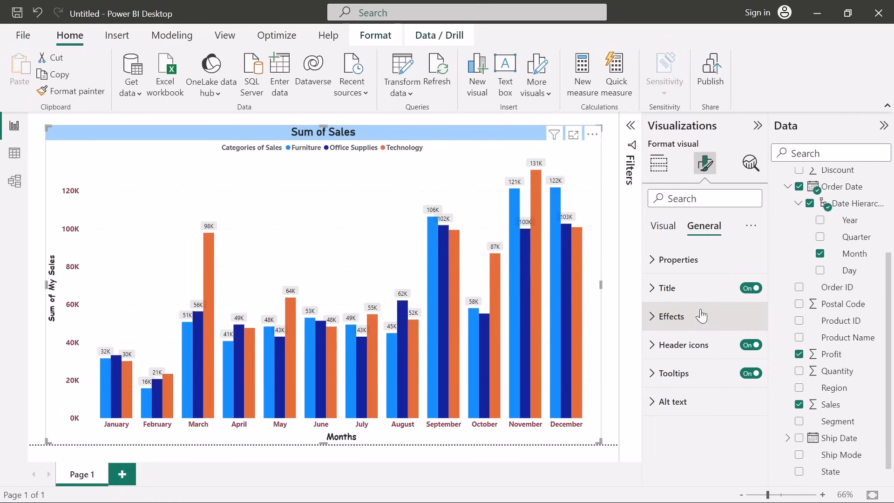
click(663, 231)
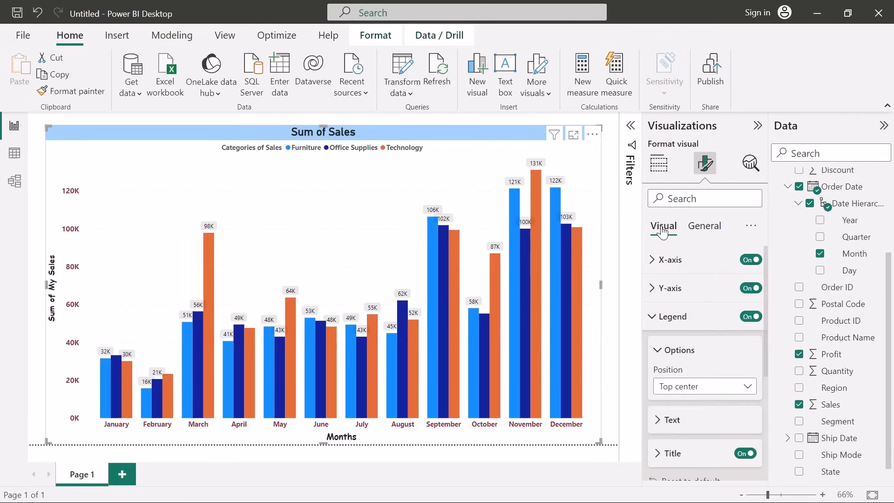
click(661, 319)
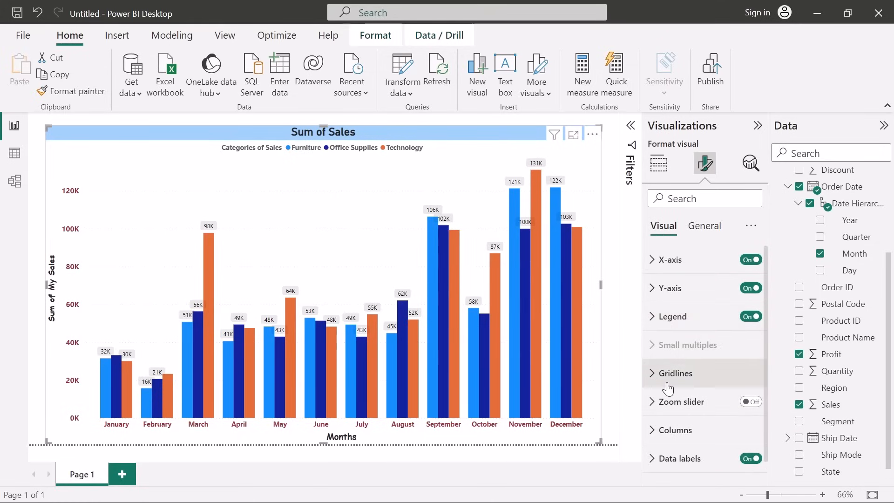
Convert the clustered column chart to a stacked column chart and preview the tooltip on its segments.
click(660, 167)
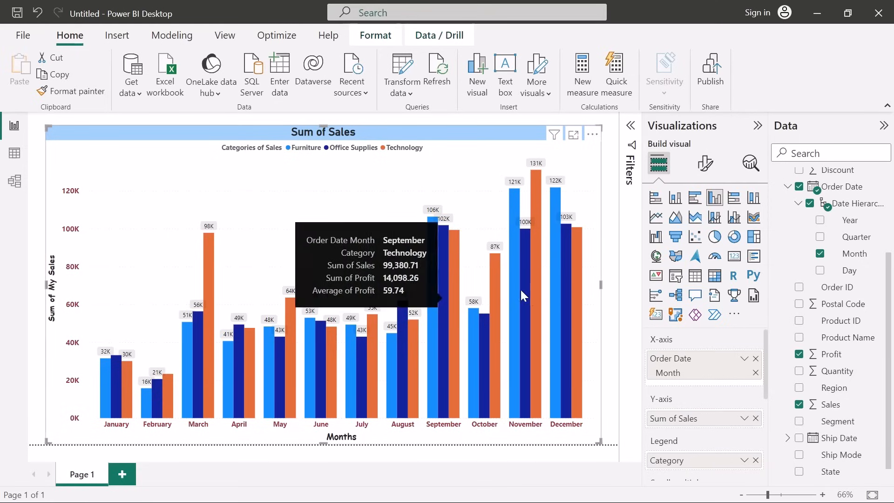
mouse_move(528, 298)
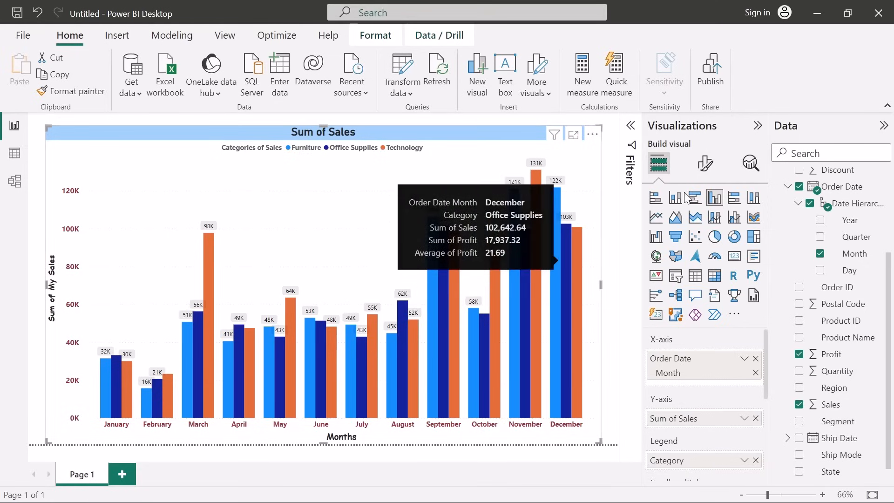
click(676, 204)
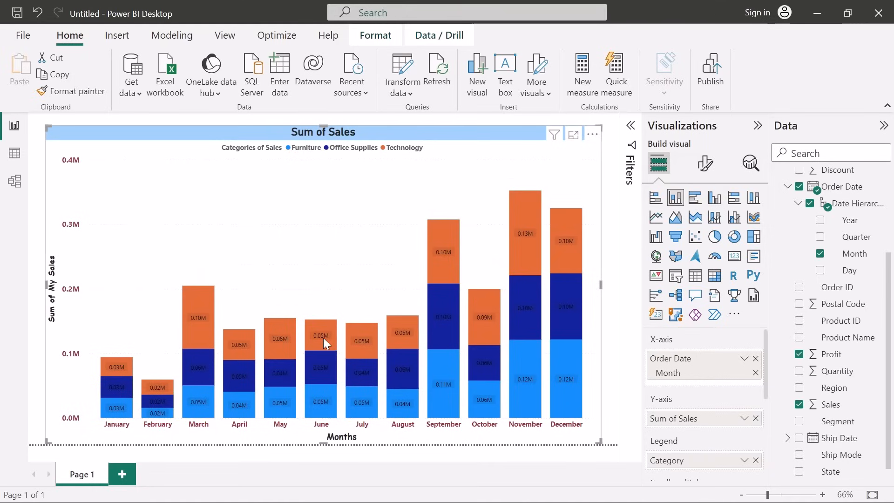
mouse_move(446, 255)
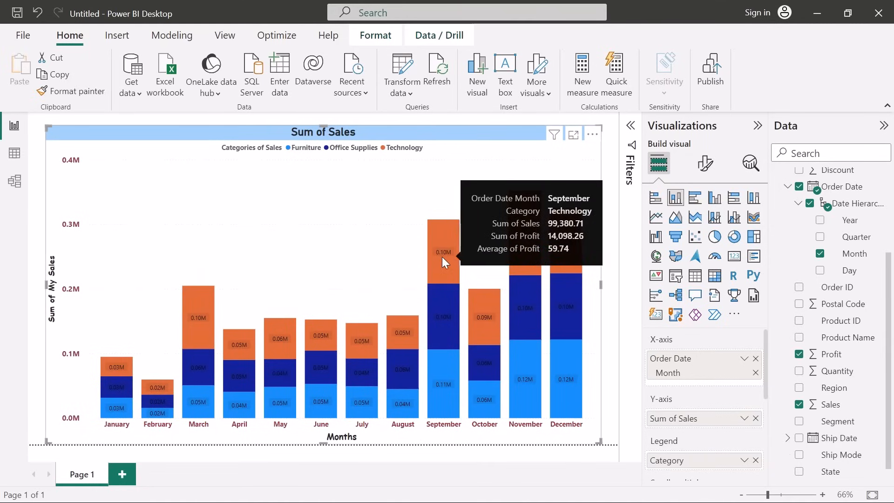
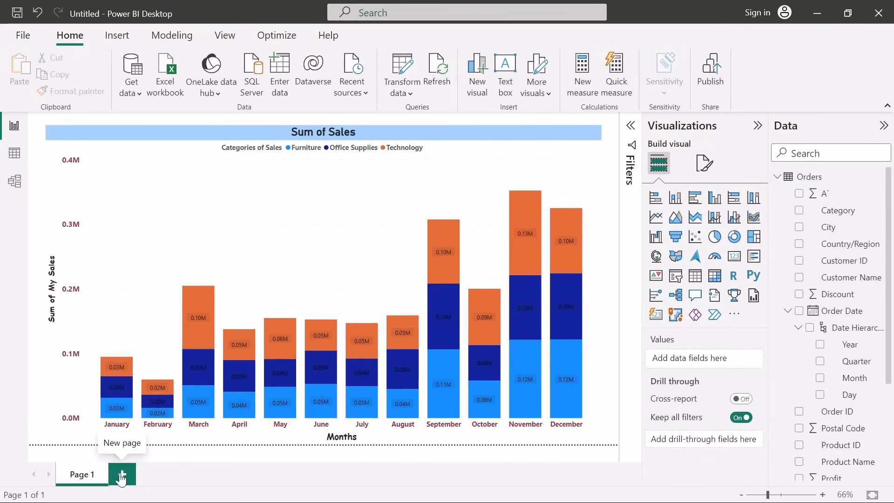
Add a new report page and rename the first page as Column Chart.
click(122, 475)
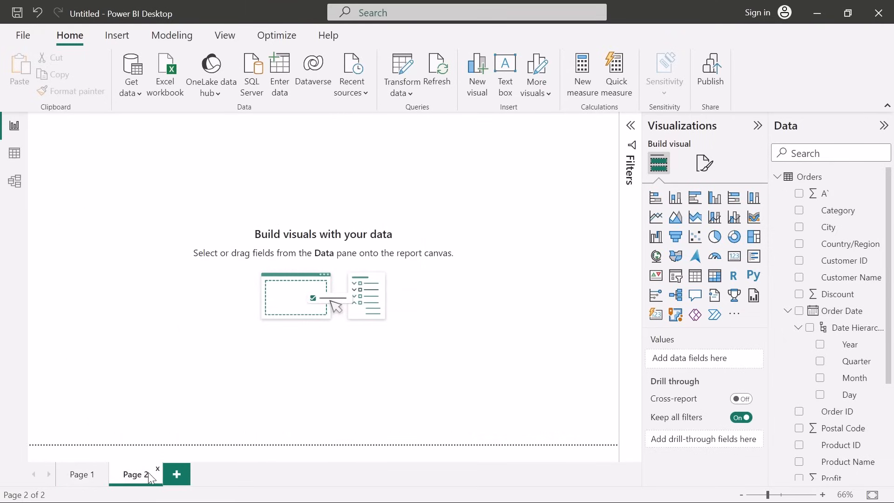
click(80, 476)
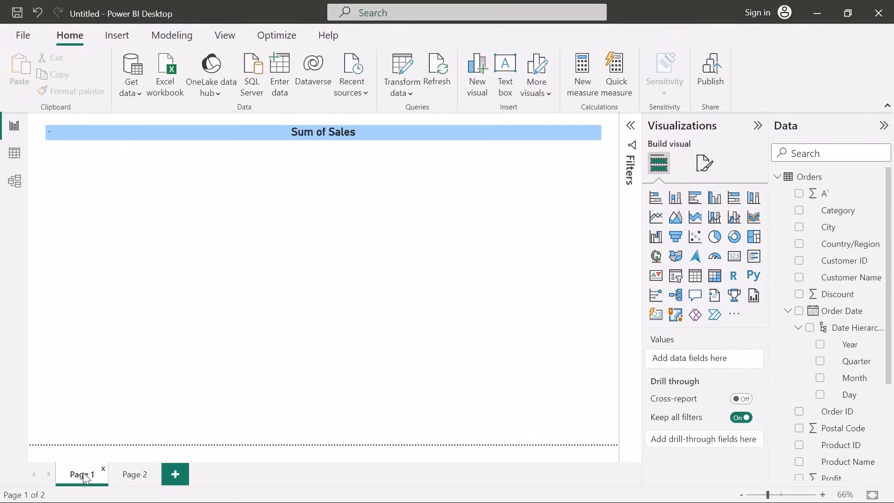
click(82, 476)
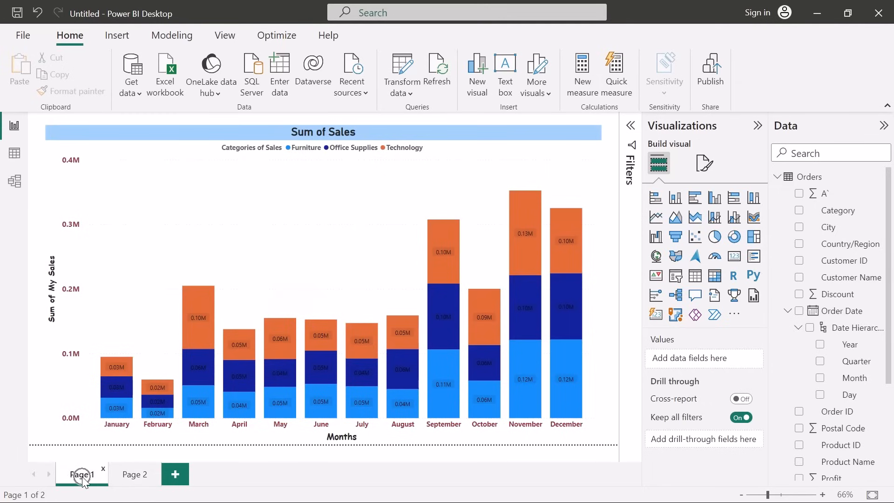
double_click(82, 477)
text(Column C)
text(hart)
key(Return)
Rename the second page as Pie Chart.
click(161, 473)
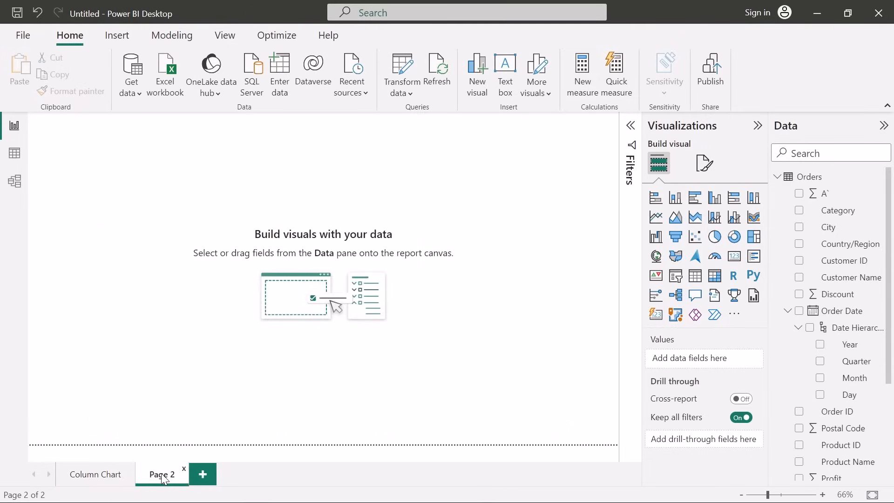
double_click(158, 475)
text(P)
text(ie Chart)
click(348, 400)
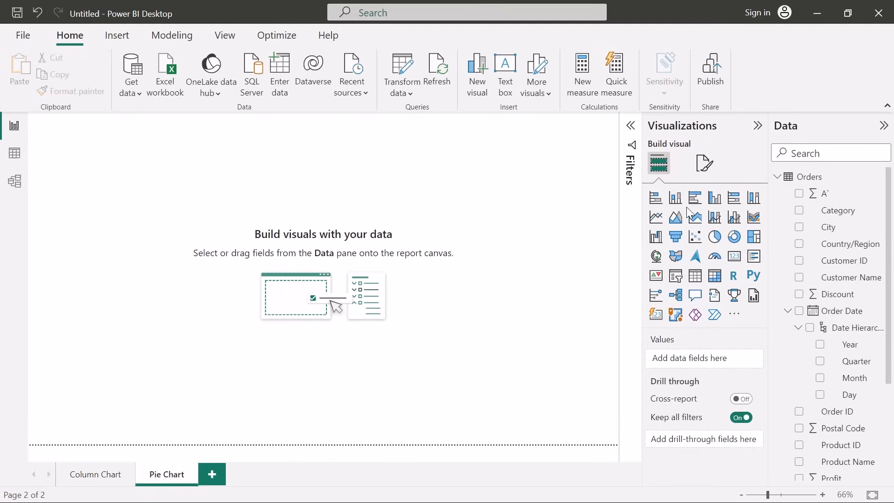
Insert an empty pie chart on the Pie Chart page, enlarge it, and check its field and formatting options.
click(716, 237)
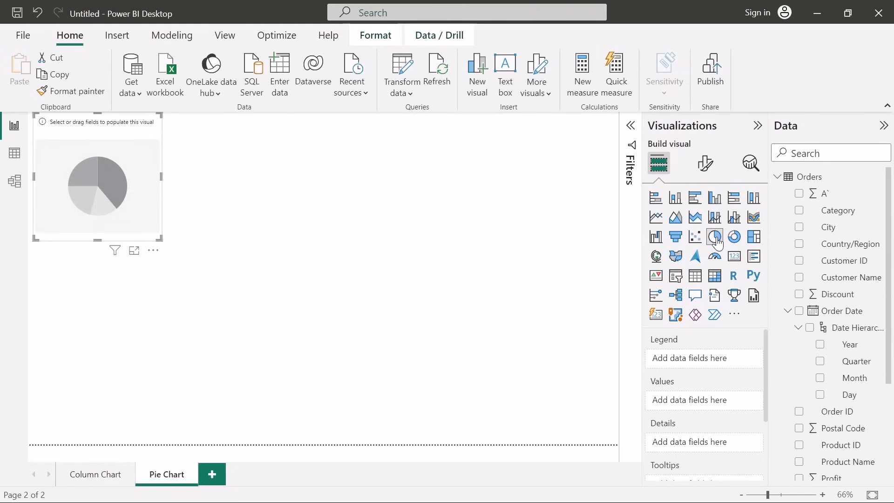
drag(159, 241, 418, 401)
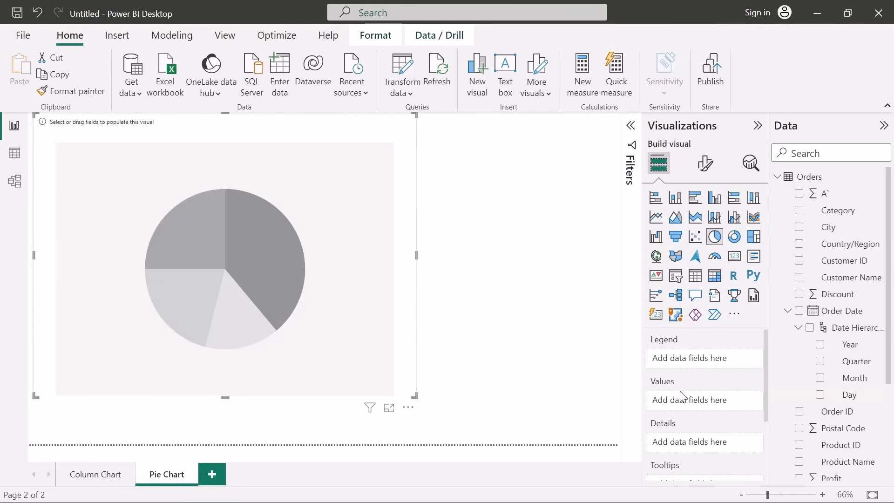
scroll(698, 438, down, 3)
scroll(699, 438, up, 3)
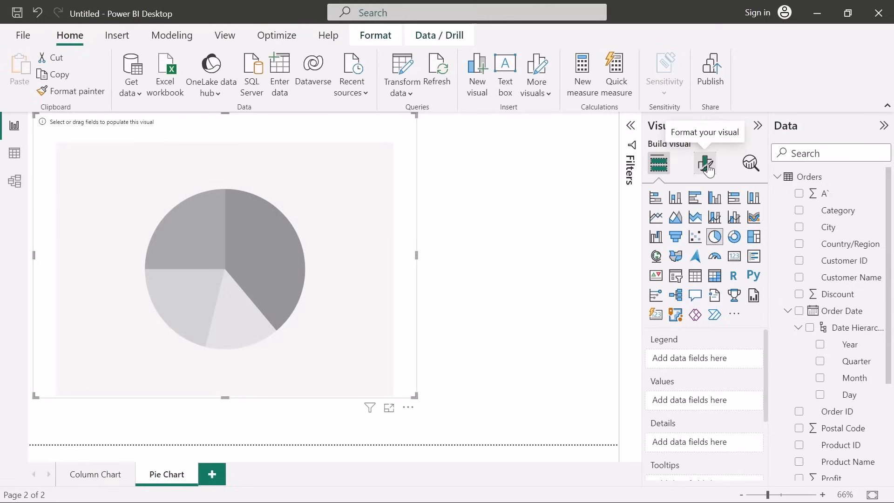
click(707, 167)
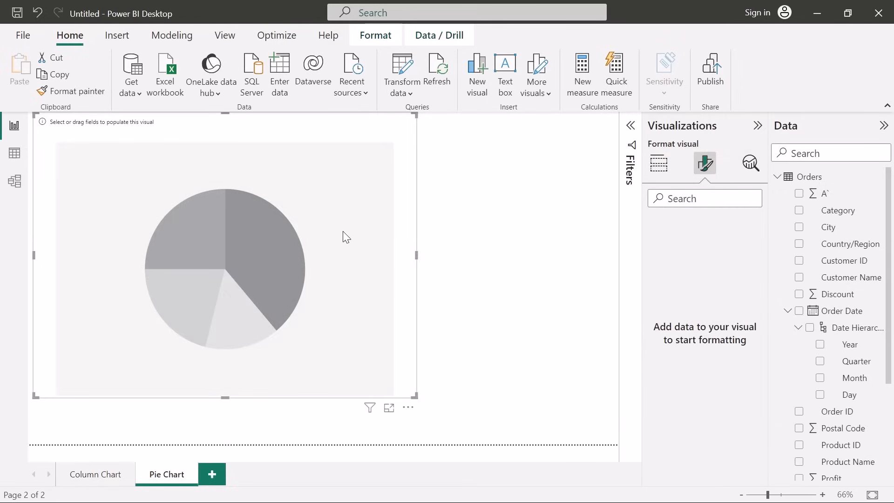
click(658, 163)
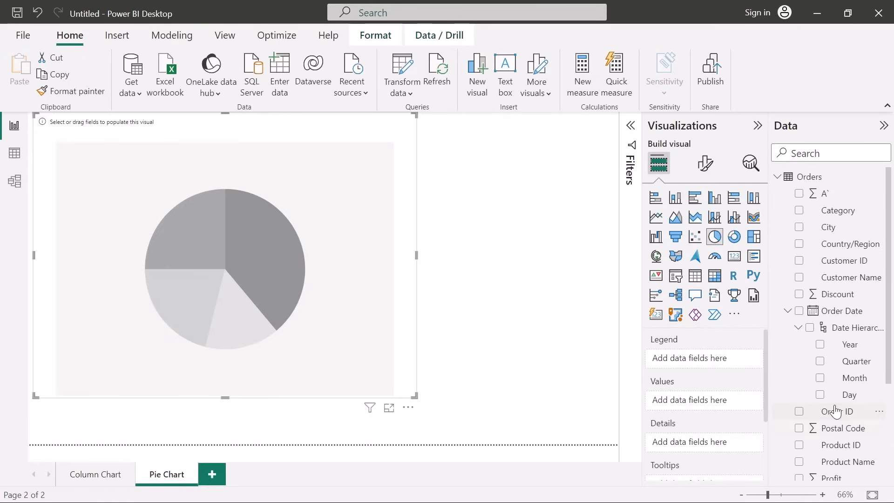
Use Profit as the pie chart's values and Region as its legend, and inspect the slices.
scroll(836, 412, down, 3)
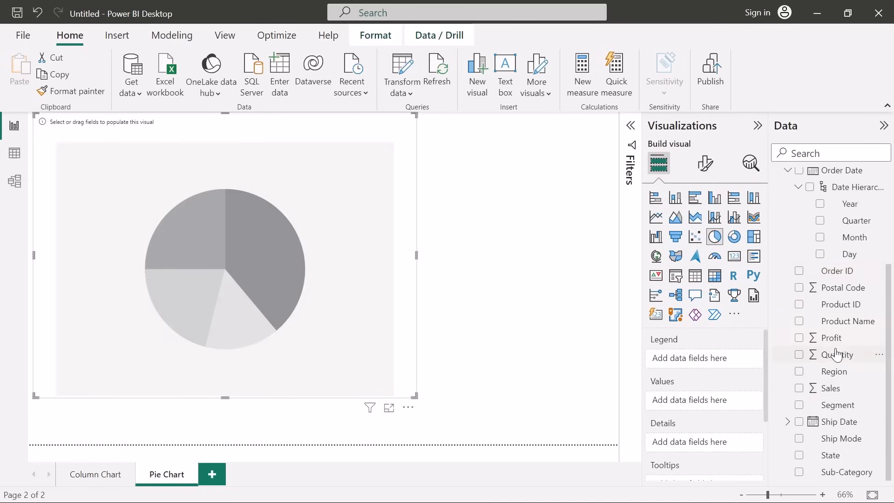
drag(832, 338, 710, 406)
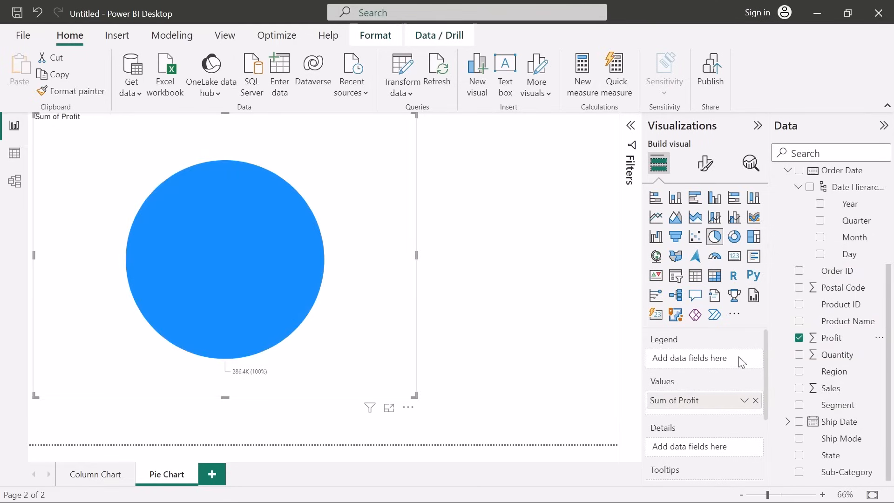
drag(831, 379, 711, 362)
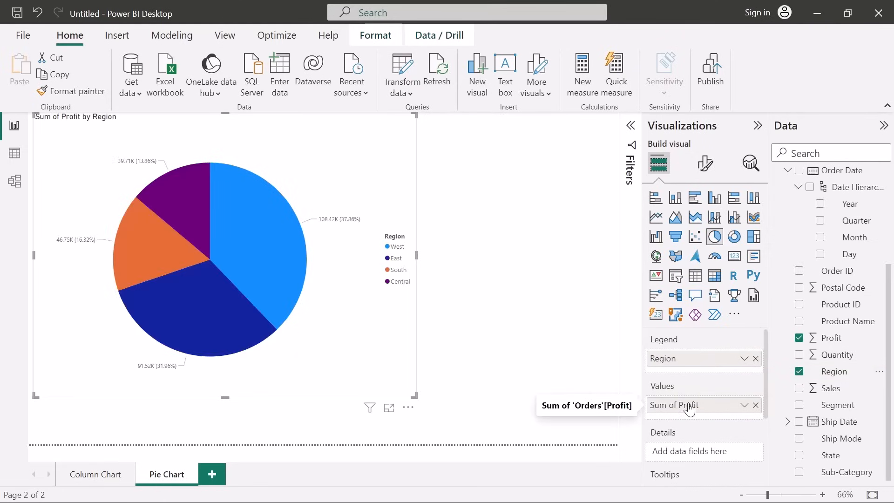
mouse_move(227, 270)
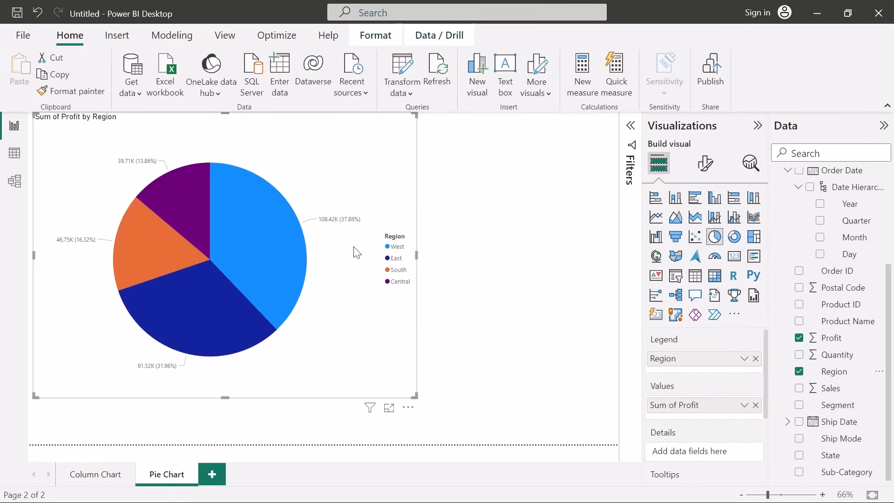
click(238, 231)
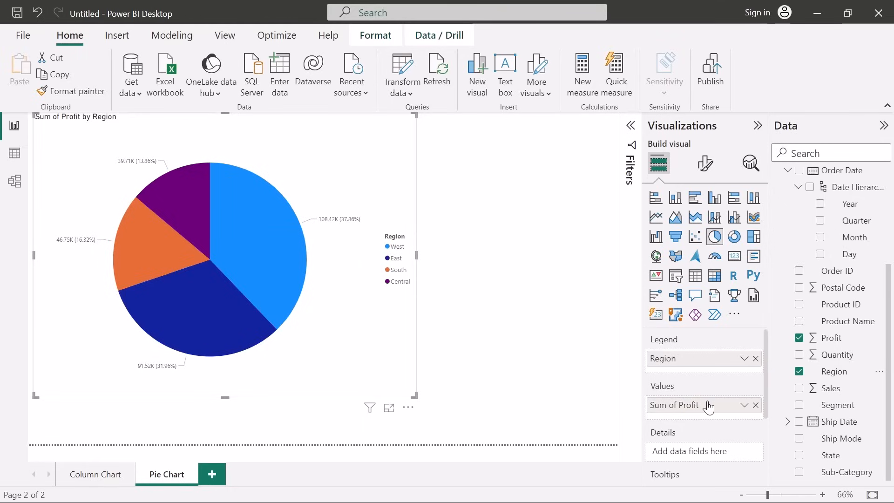
Add Sales to the pie chart's tooltips, preview the tooltip, and view the aggregation options for Profit.
scroll(707, 403, down, 2)
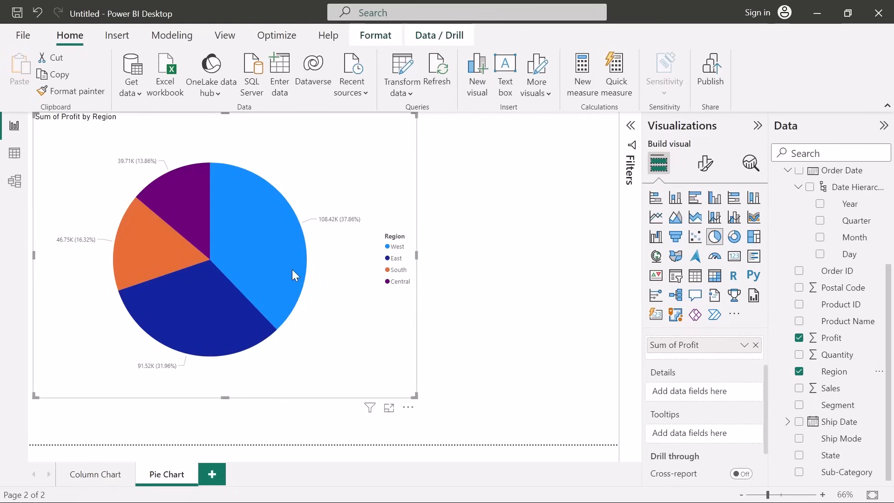
mouse_move(292, 270)
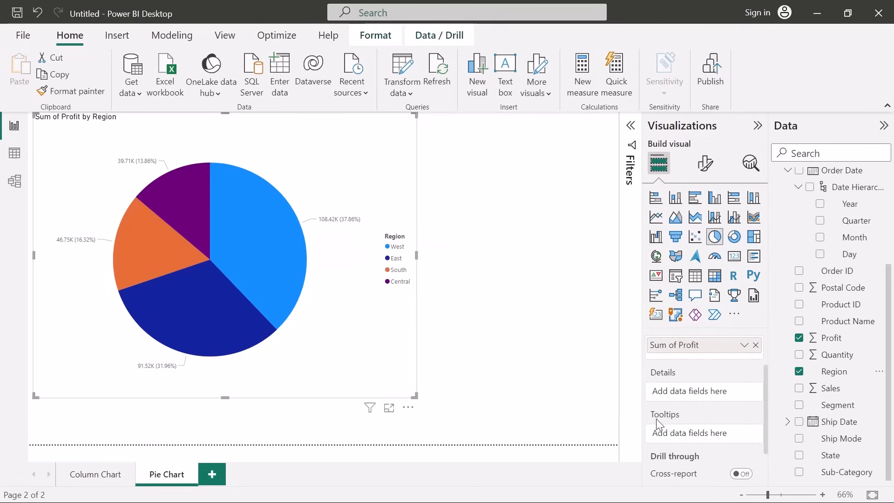
drag(830, 388, 712, 434)
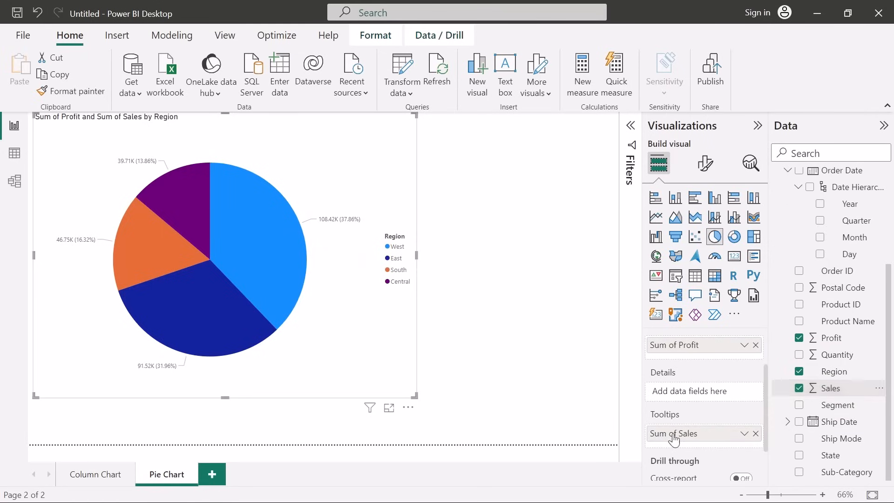
scroll(728, 389, up, 2)
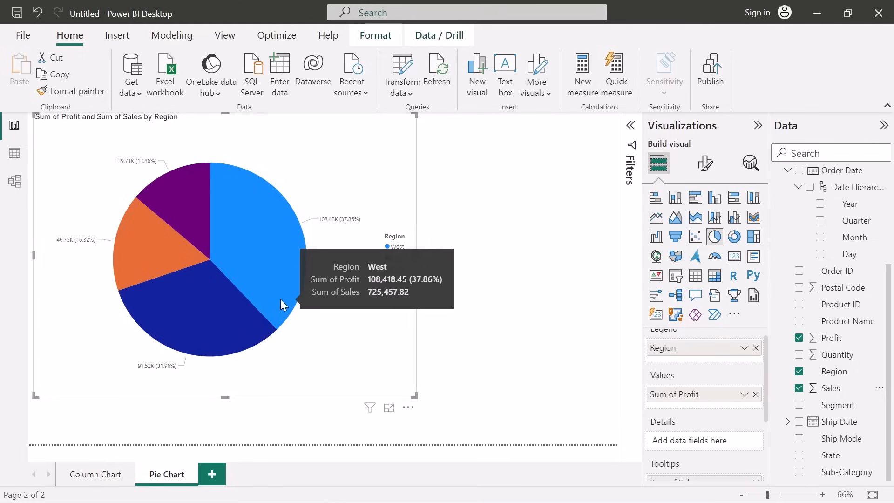
click(744, 395)
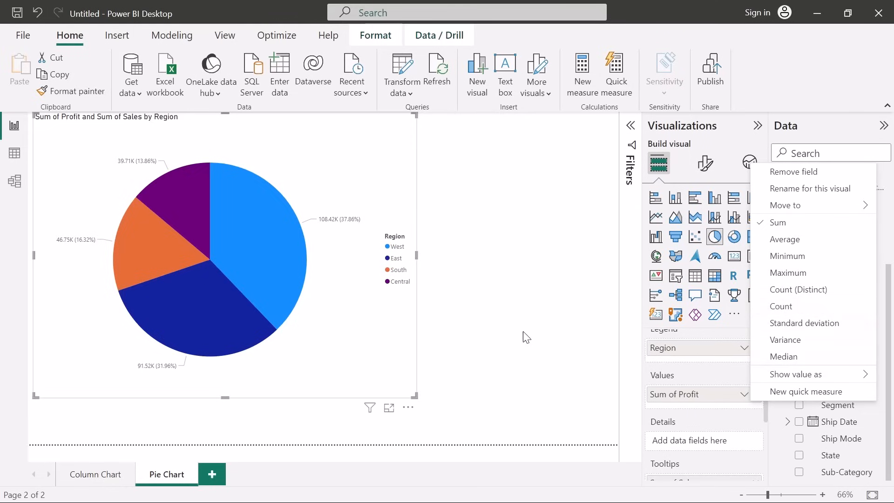
click(570, 329)
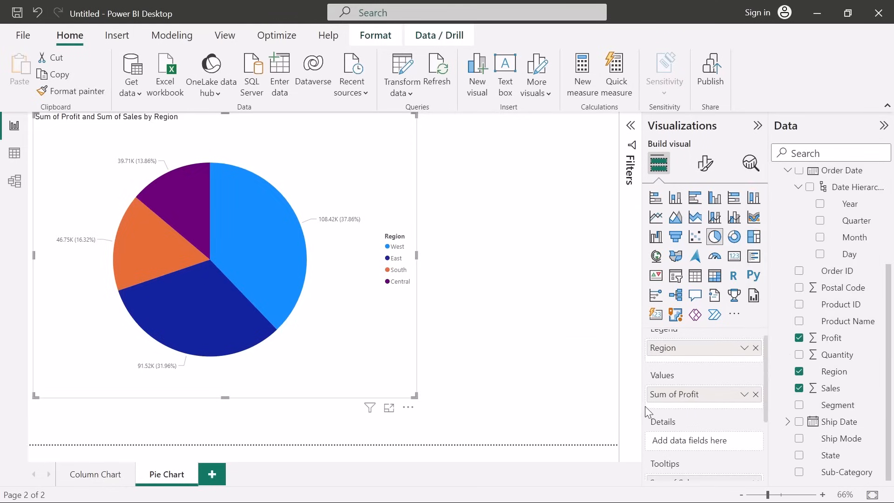
Inspect the tooltips of the East, Central and West slices in the pie chart.
scroll(676, 442, down, 2)
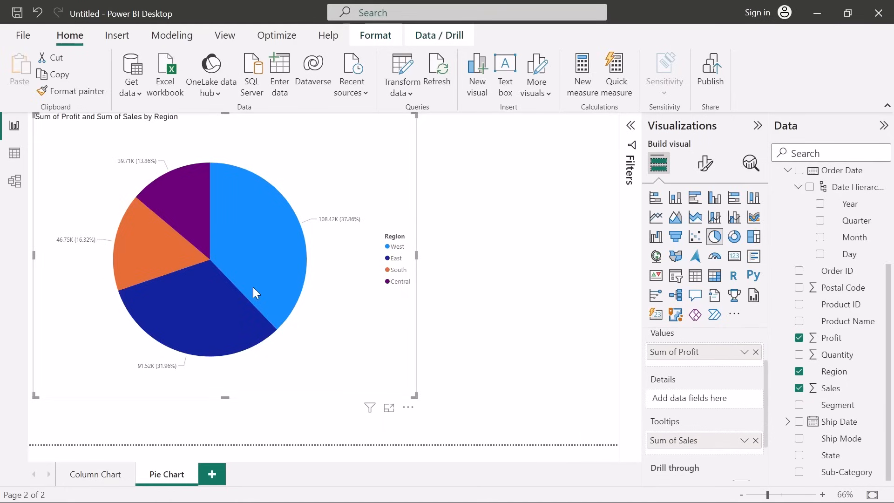
mouse_move(253, 287)
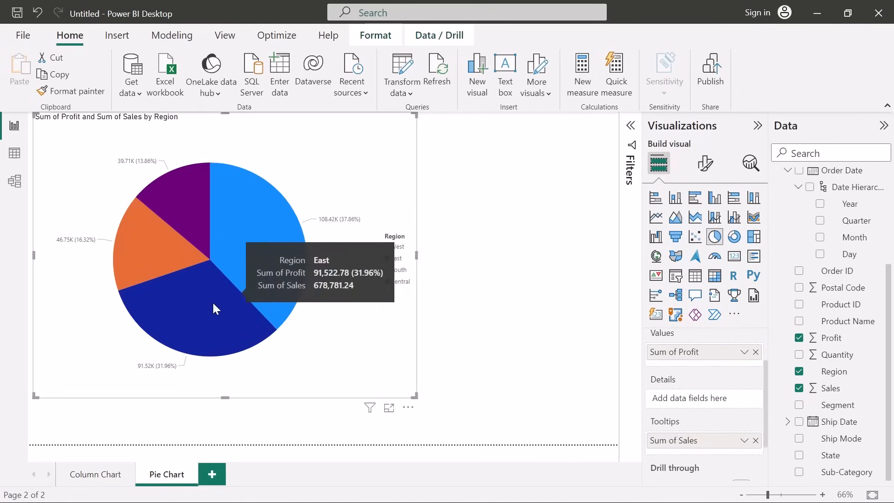
mouse_move(155, 215)
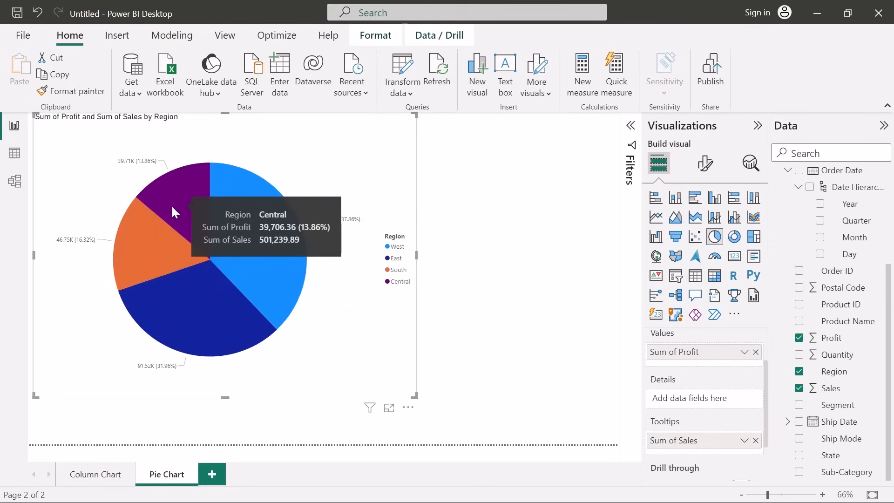
mouse_move(261, 228)
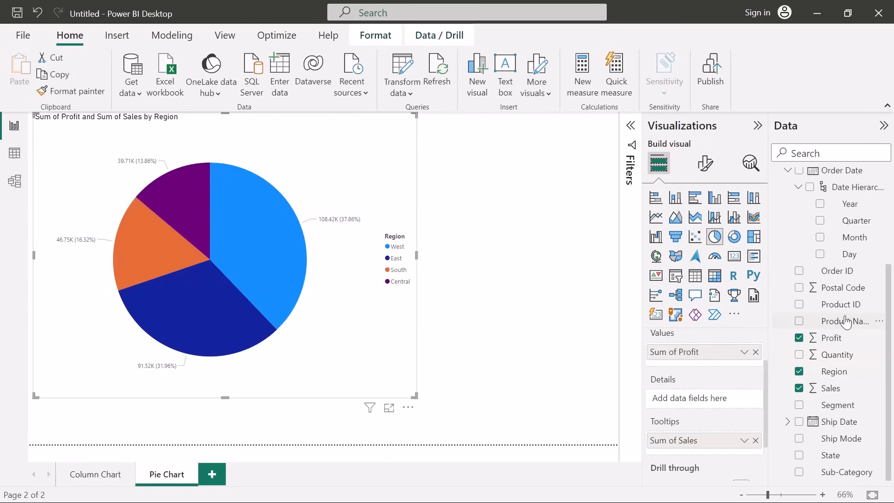
Add Category as the pie chart's details field and enlarge the chart in width and height.
scroll(846, 322, up, 3)
scroll(846, 321, up, 1)
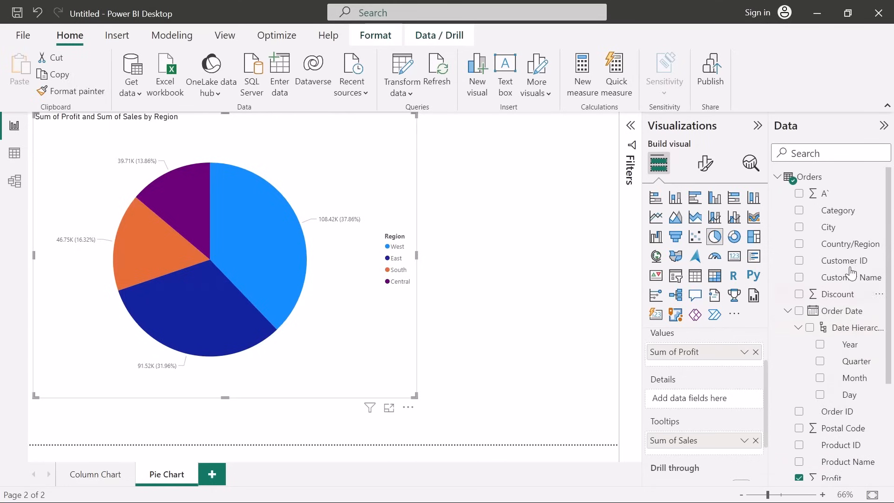
drag(843, 215, 721, 406)
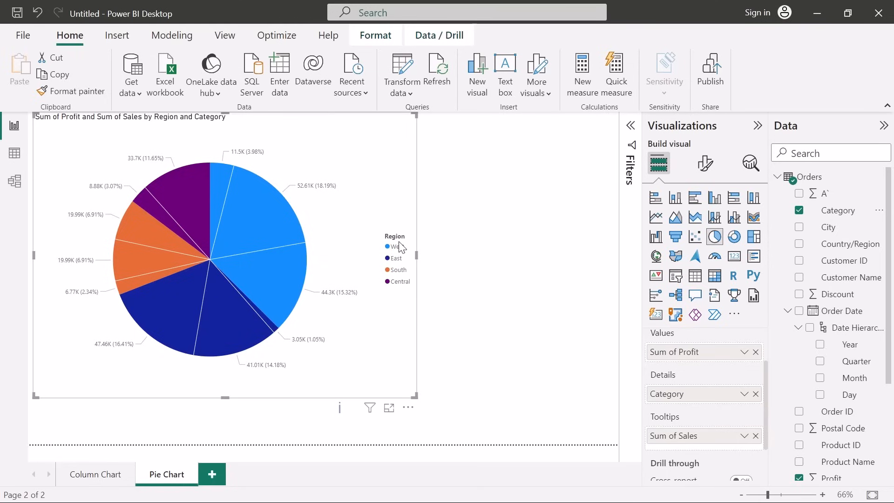
drag(415, 396, 503, 420)
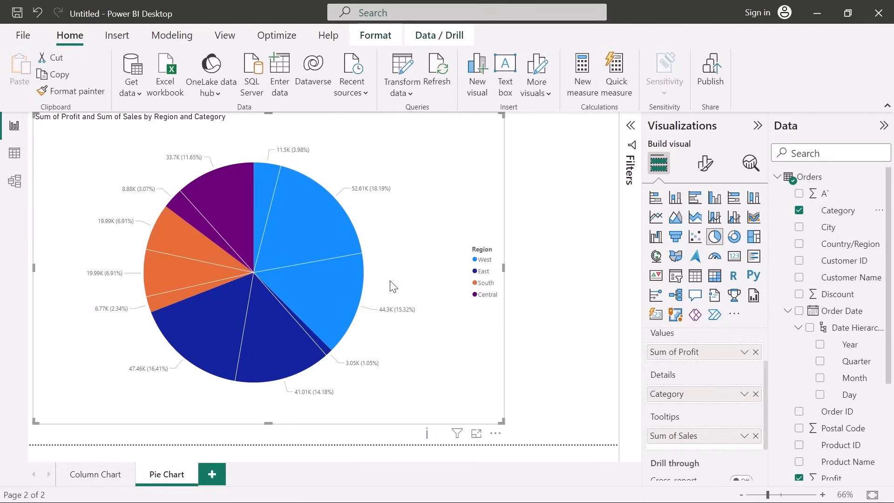
Inspect the tooltips of the category slices within the regions, and remove Category from the pie chart's details.
mouse_move(320, 290)
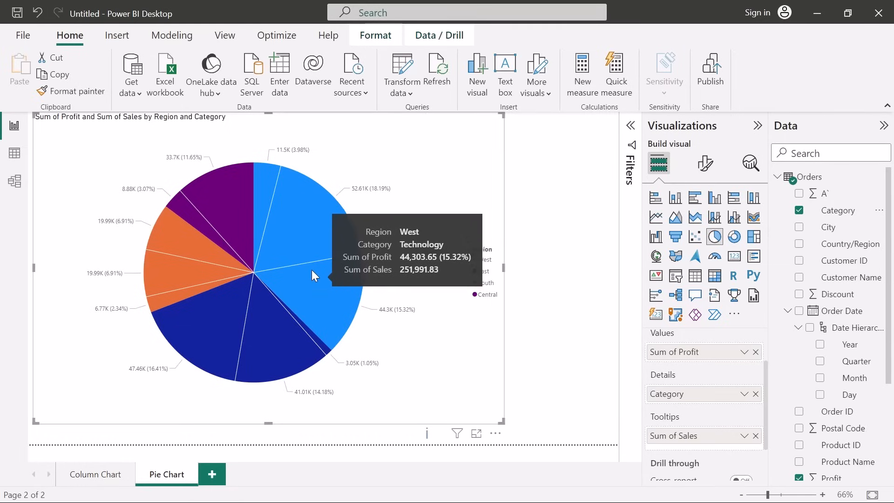
mouse_move(305, 240)
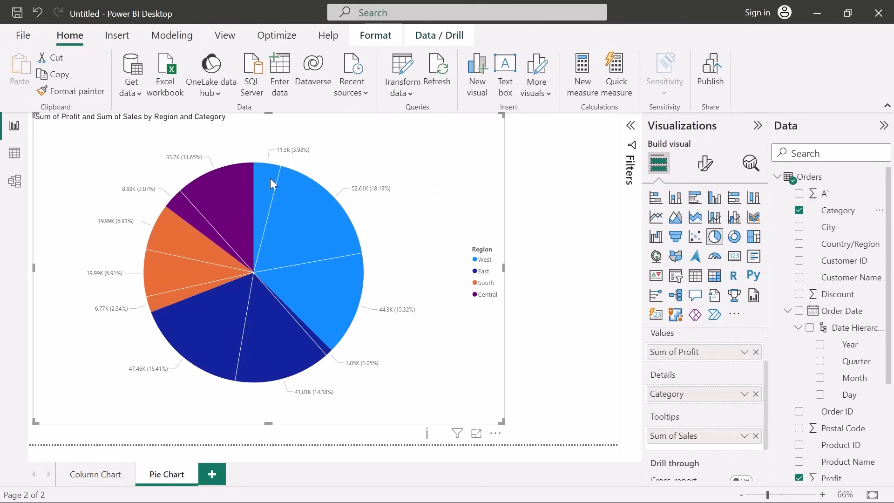
mouse_move(263, 188)
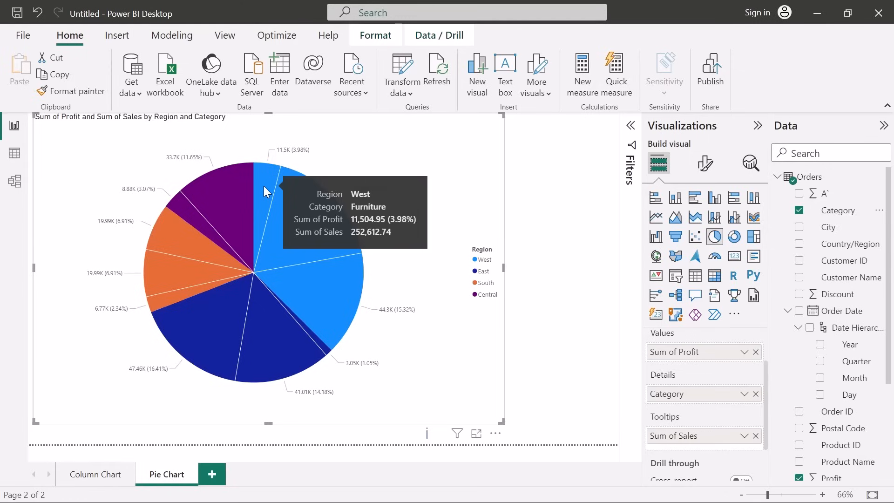
mouse_move(213, 192)
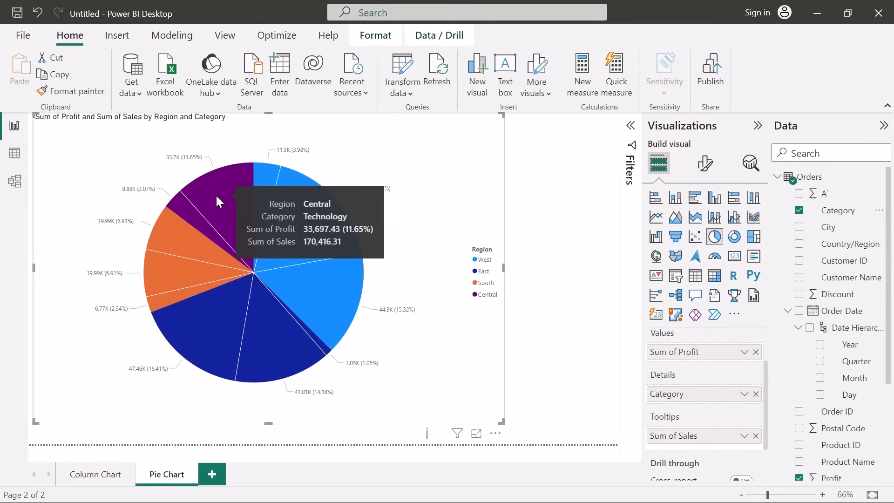
mouse_move(181, 204)
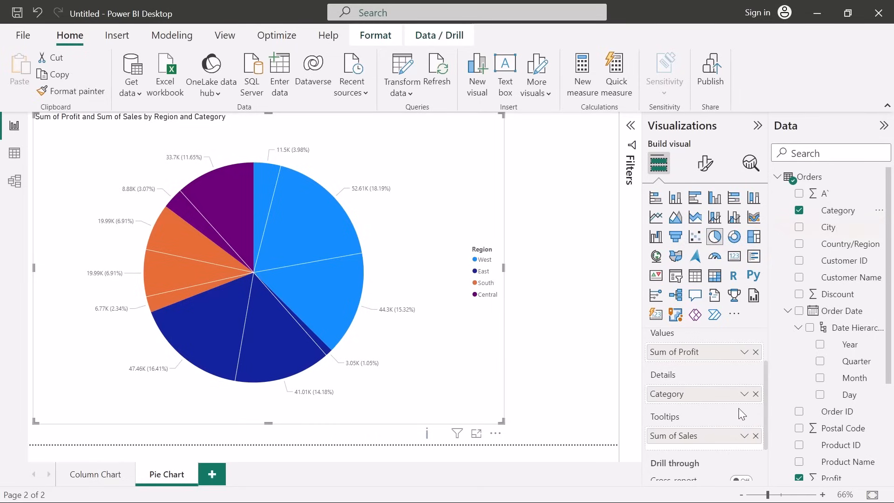
click(756, 394)
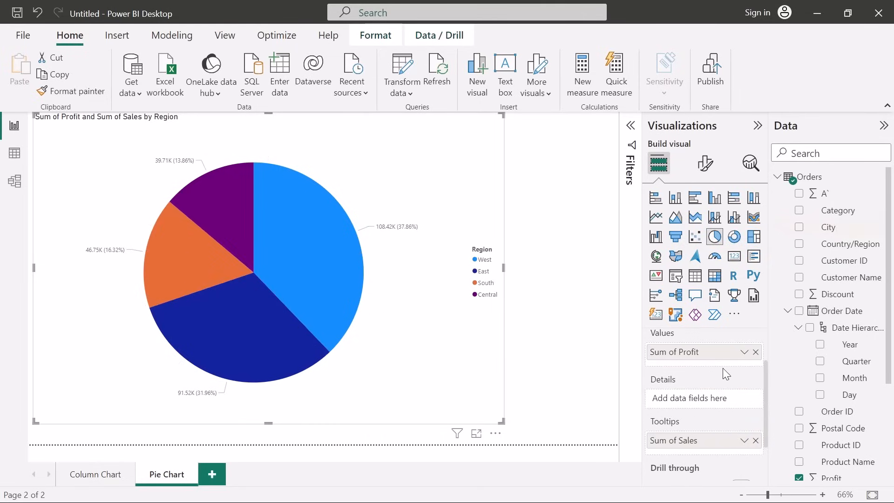
Replace Region with City as the pie chart's legend and browse through the city entries.
scroll(723, 368, up, 1)
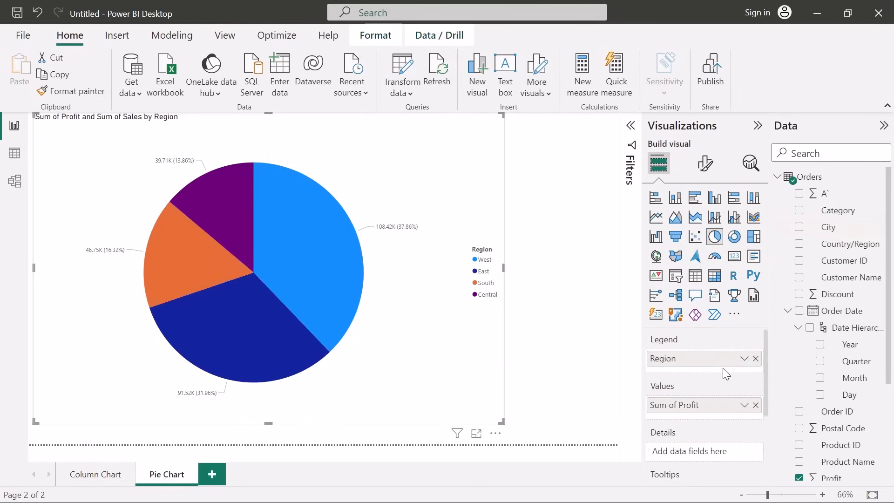
click(756, 358)
drag(828, 227, 703, 359)
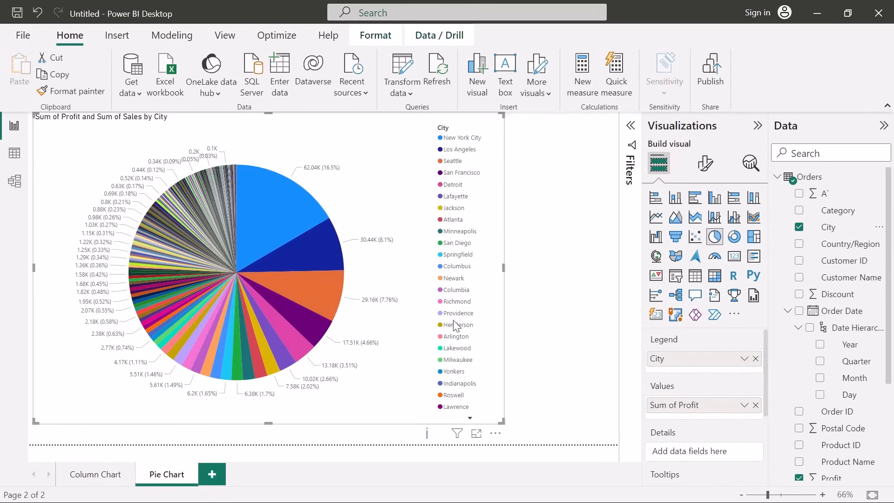
click(470, 418)
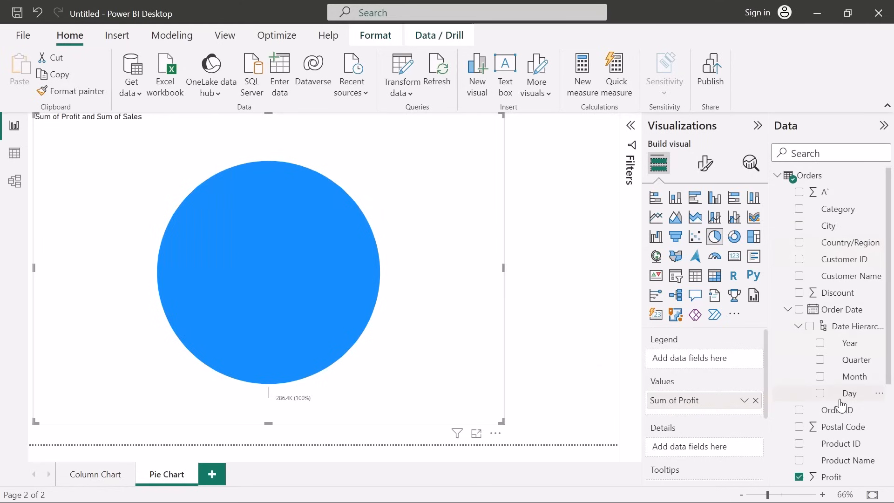
Use Region as the pie chart's legend again and check the East slice's tooltip.
scroll(841, 391, down, 3)
drag(834, 371, 718, 358)
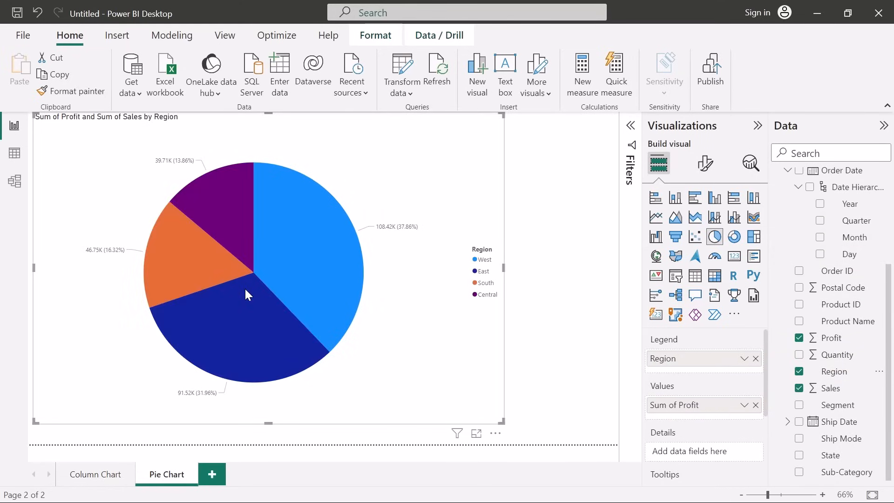
mouse_move(245, 289)
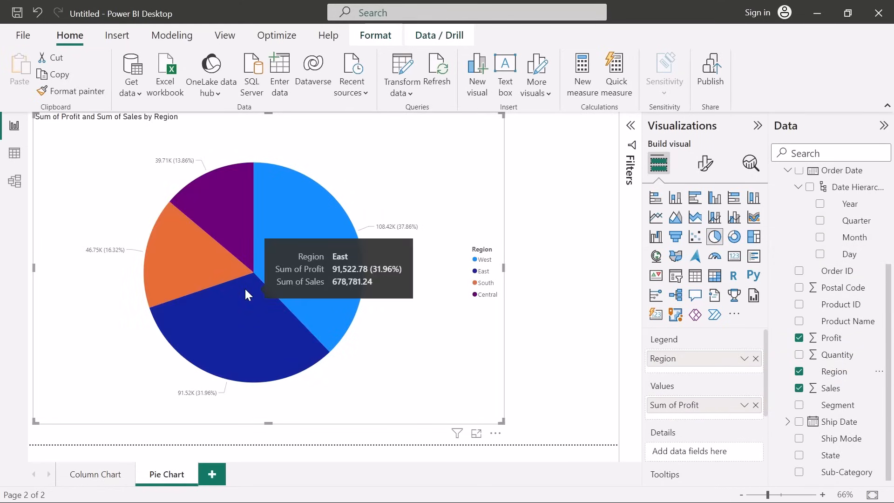
Make the pie chart's legend text bold and set its font size to 13.
click(705, 163)
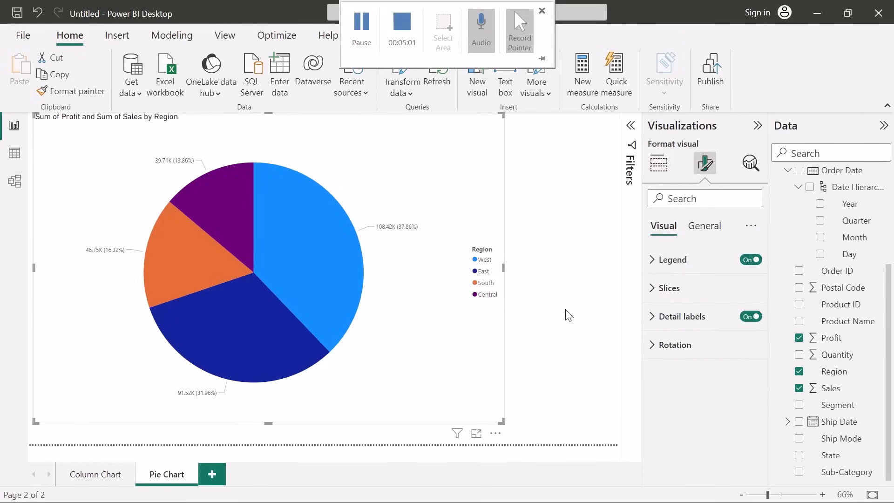
click(656, 269)
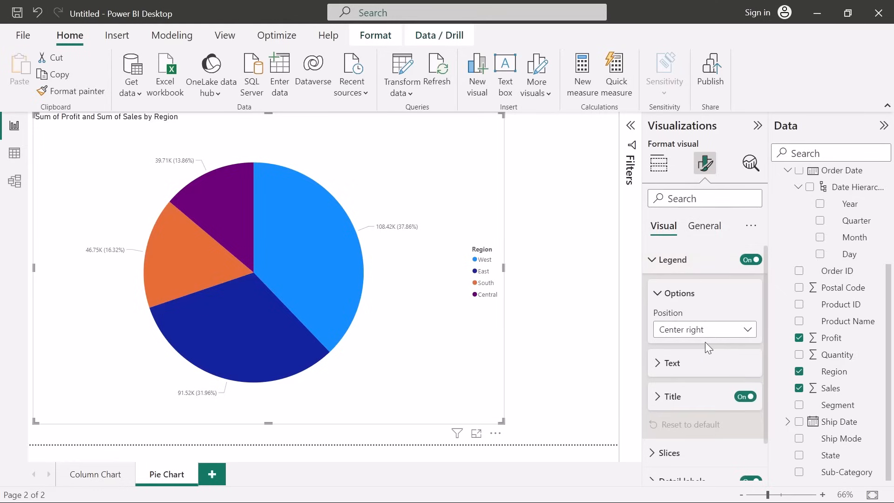
click(658, 364)
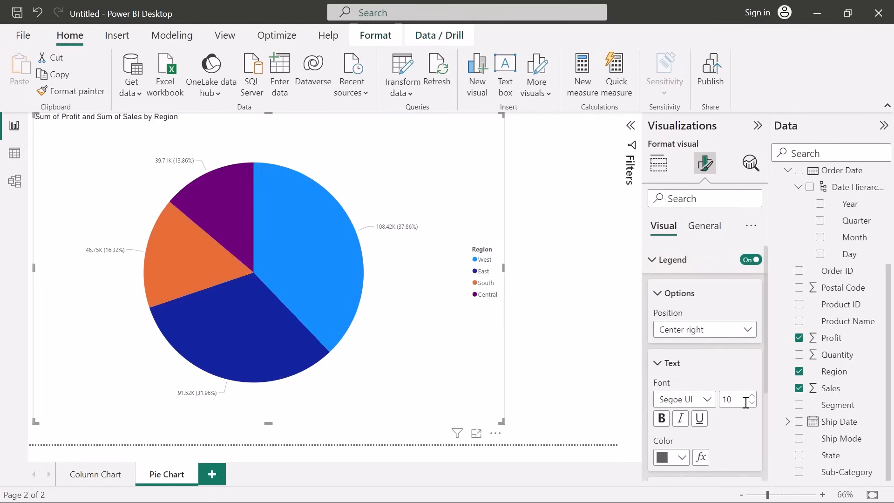
click(661, 418)
click(752, 395)
click(752, 395)
click(751, 395)
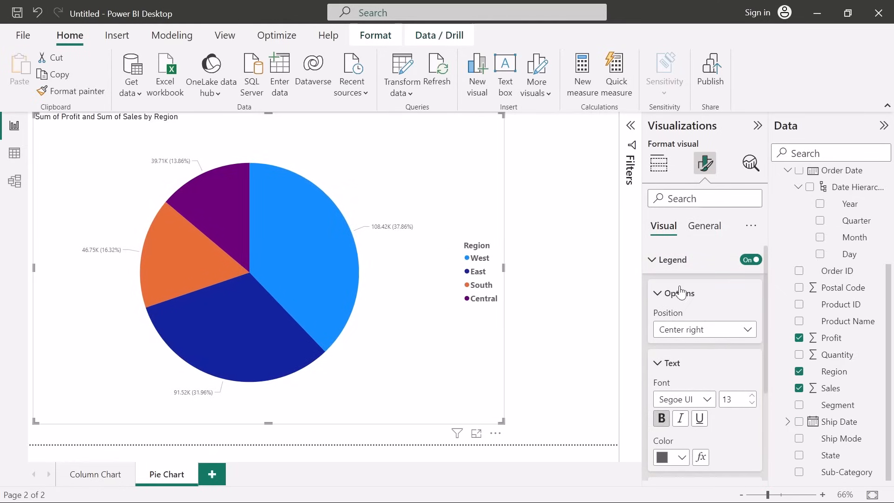
Set the legend text color to dark red and collapse the legend settings.
click(658, 296)
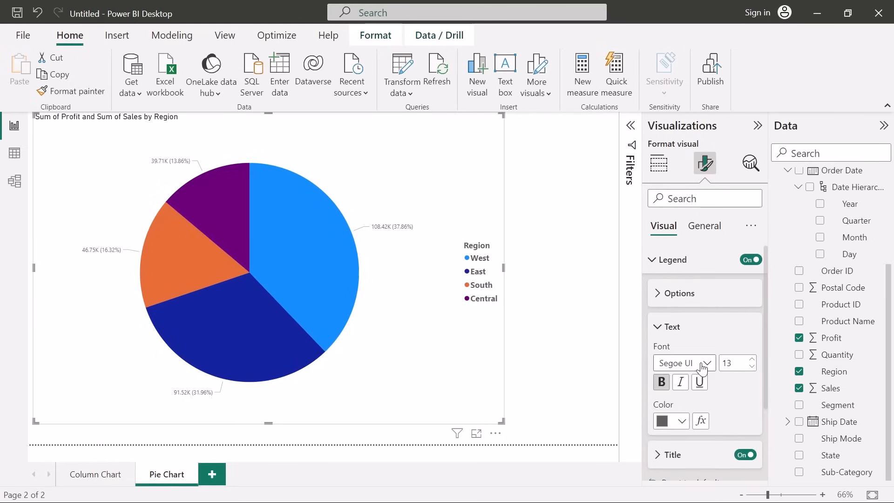
click(681, 421)
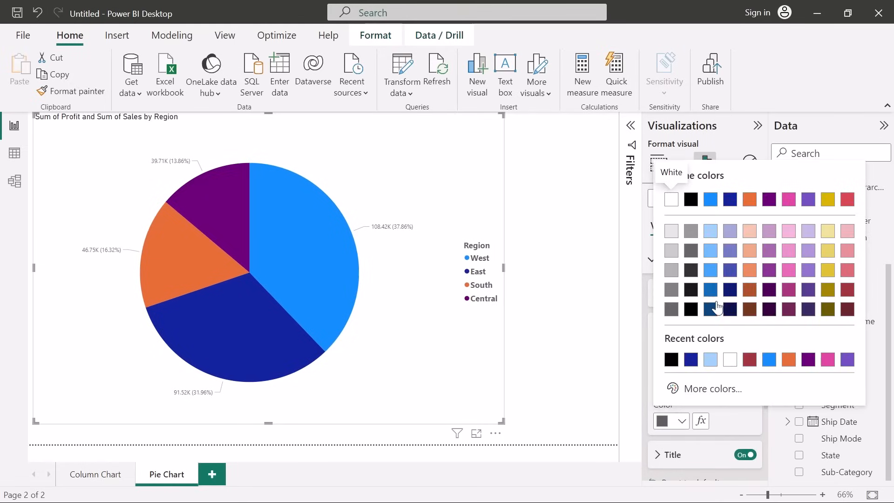
click(847, 293)
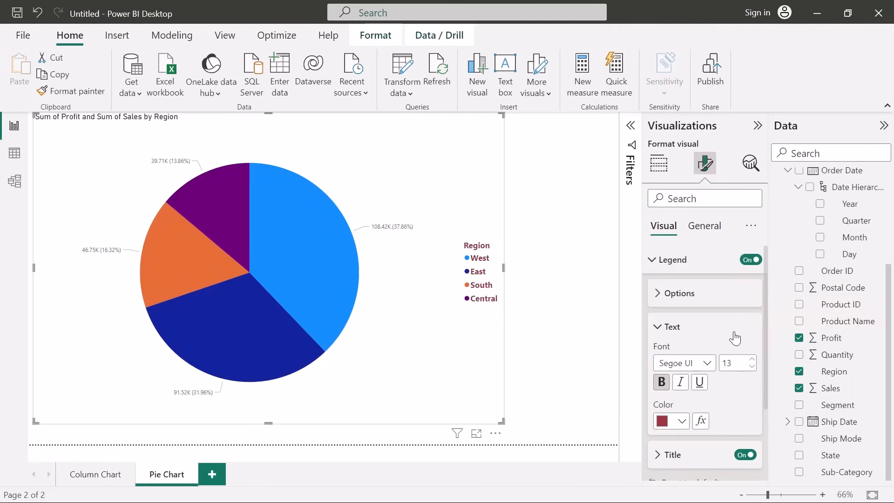
click(658, 327)
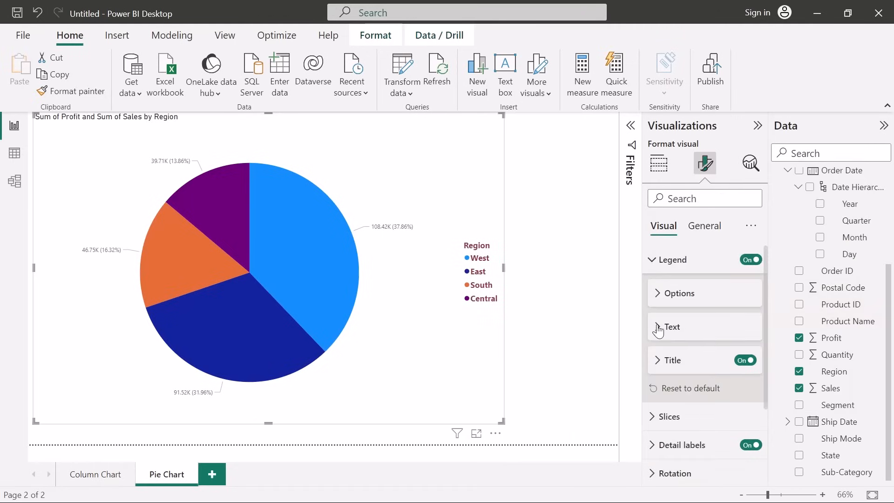
click(657, 270)
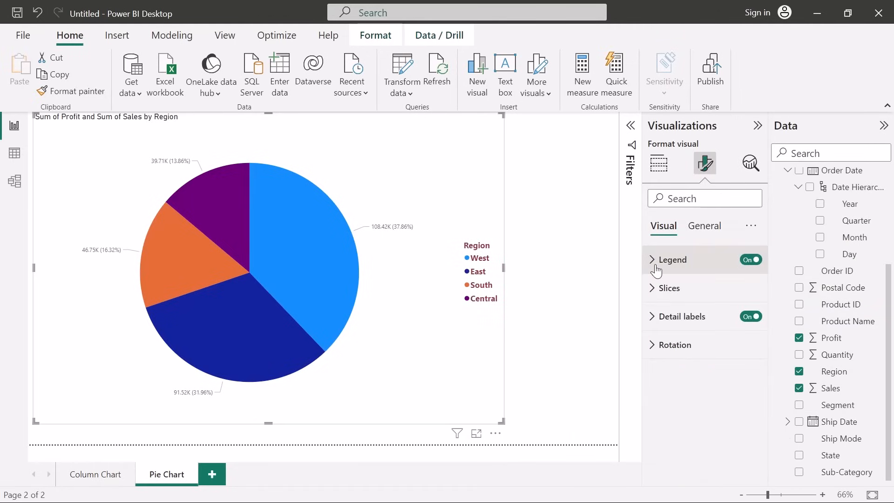
Open the color settings of the pie chart's slices for the four regions.
click(648, 300)
scroll(725, 378, down, 2)
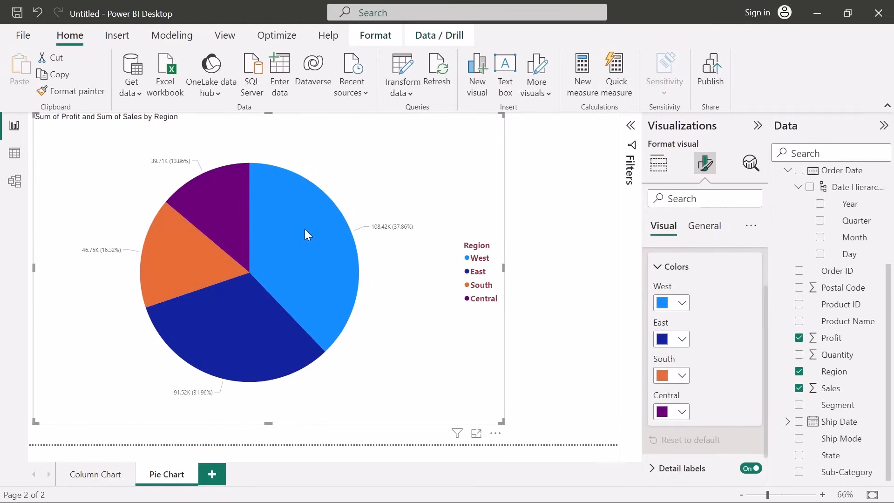
Change the West slice's color in the pie chart to a yellow shade from the theme colors.
click(682, 304)
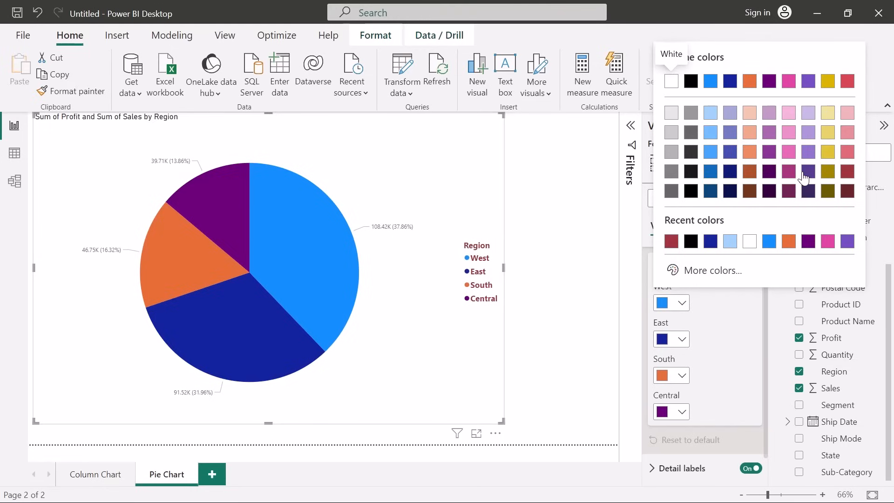
click(831, 154)
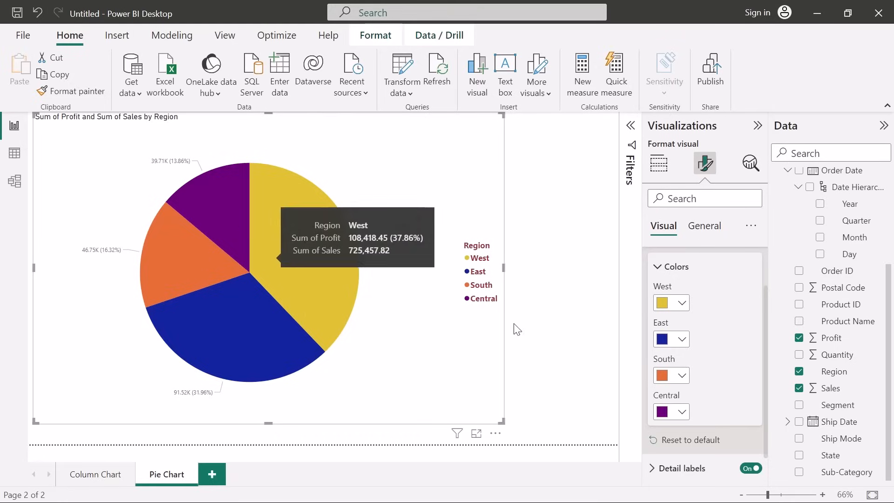
scroll(682, 316, up, 1)
scroll(683, 316, up, 1)
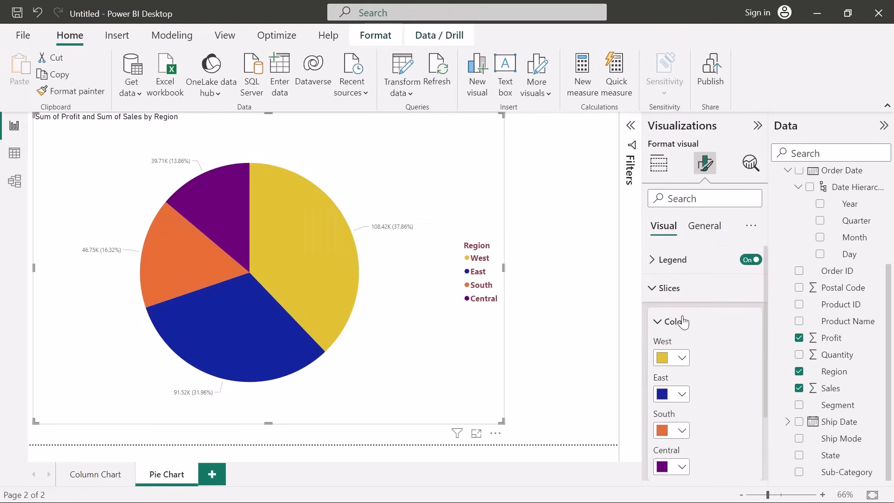
click(668, 289)
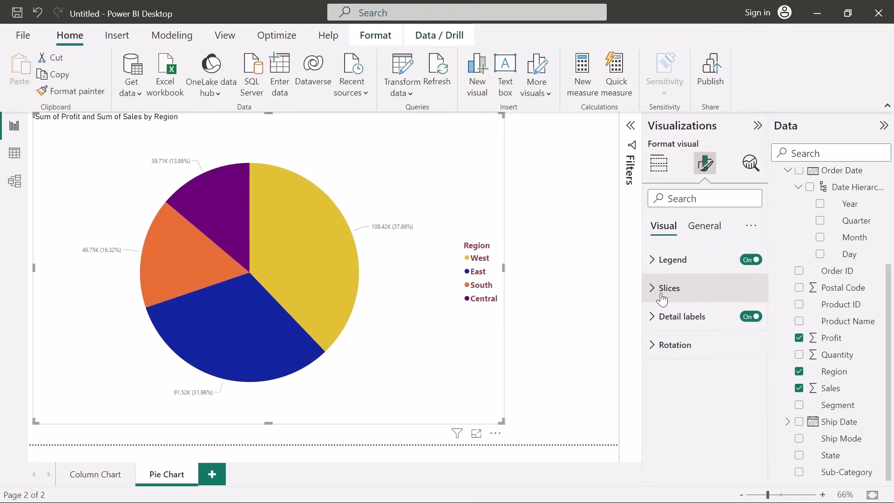
Try the Inside position for the pie chart's detail labels and return them to Outside.
click(652, 324)
scroll(697, 359, down, 2)
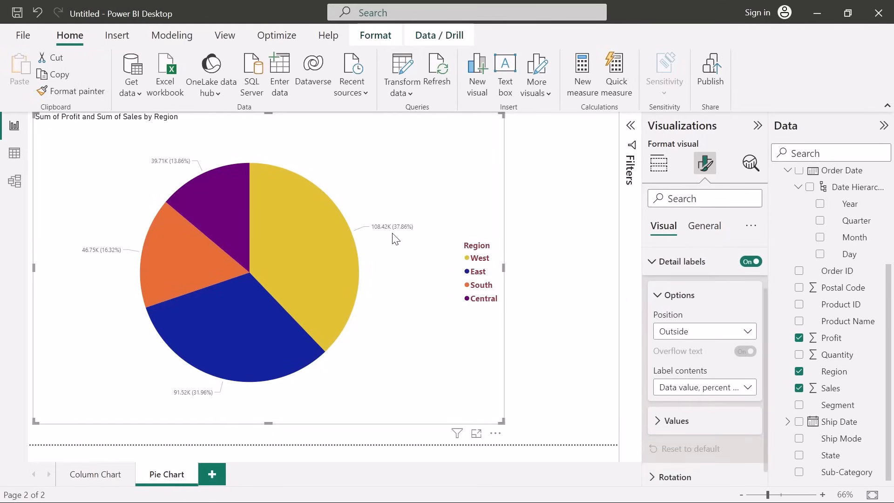
click(714, 333)
click(696, 368)
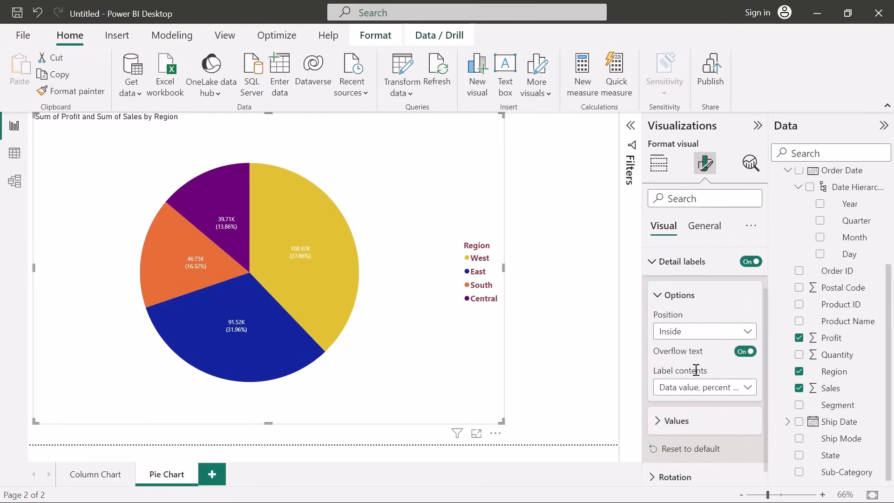
click(717, 332)
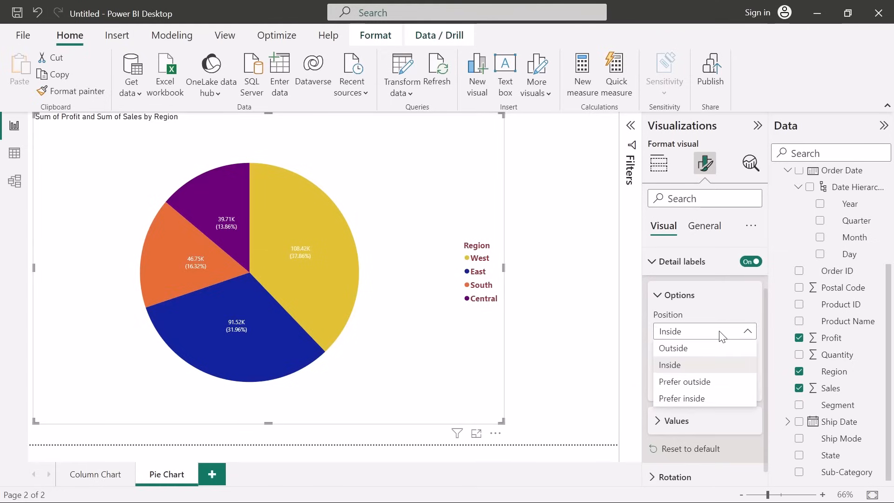
click(701, 350)
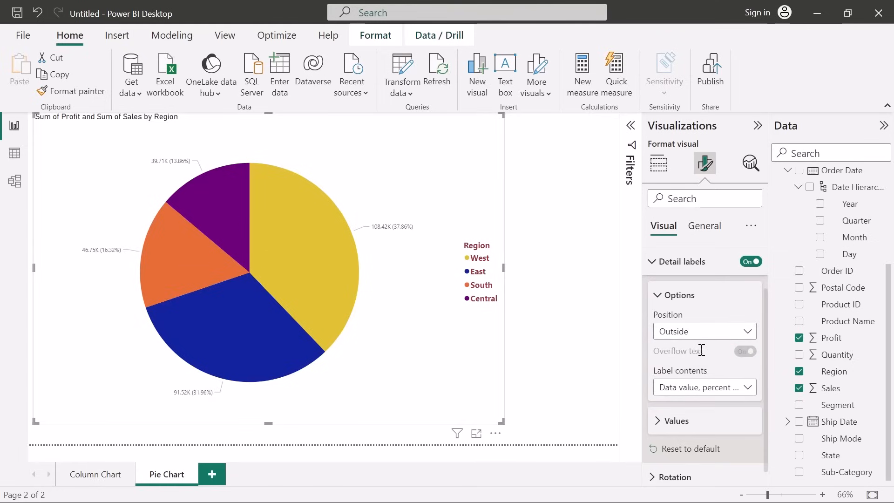
click(676, 262)
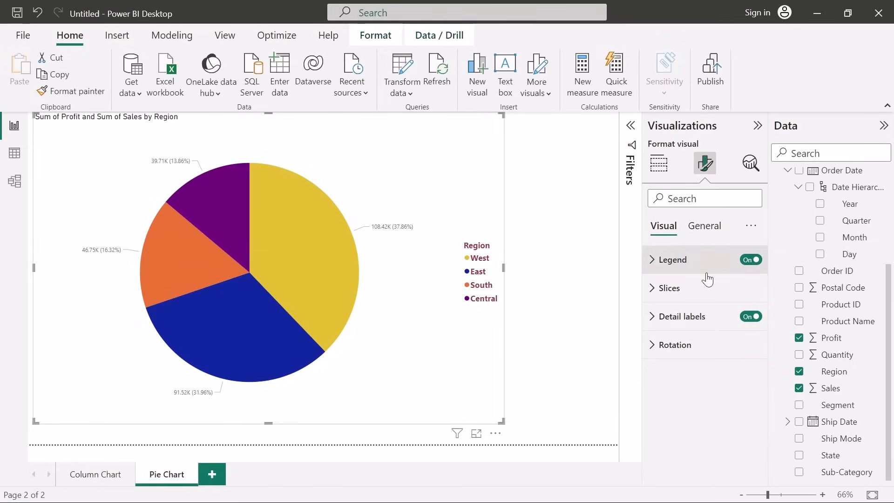
Review the pie chart's rotation setting and its general size properties.
click(664, 348)
mouse_move(699, 396)
mouse_down()
mouse_move(745, 397)
mouse_move(699, 397)
mouse_up()
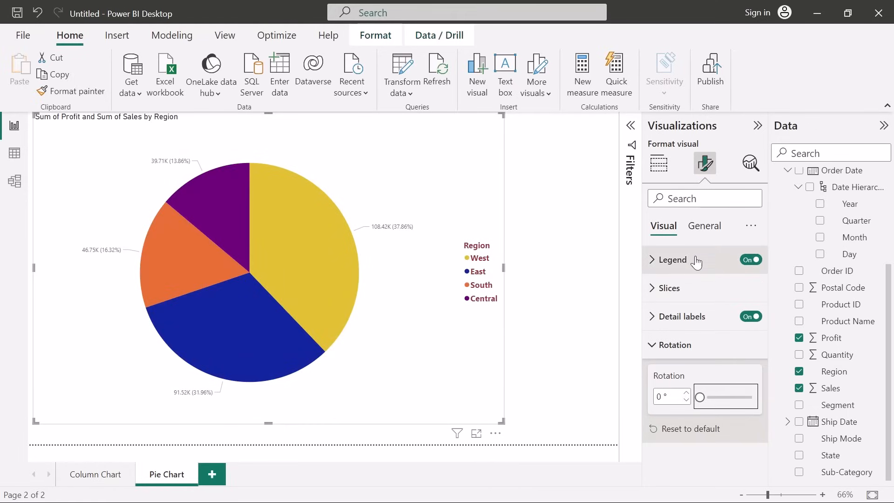
click(671, 344)
click(706, 226)
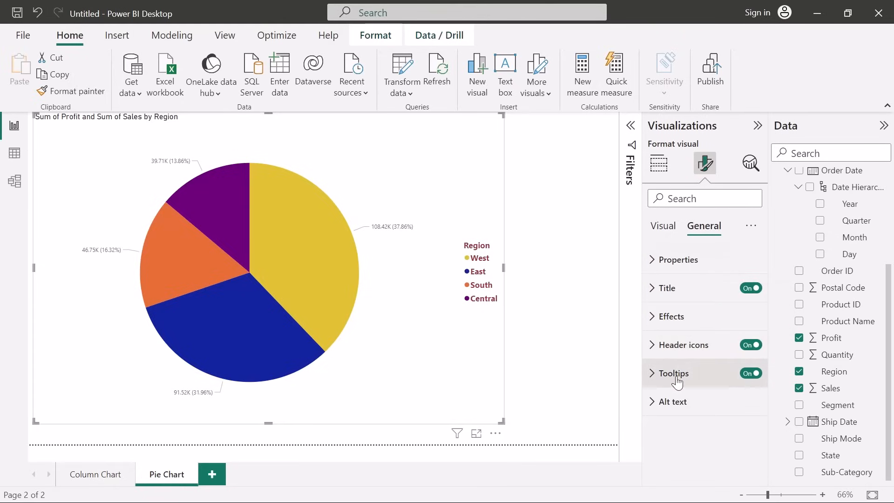
click(677, 260)
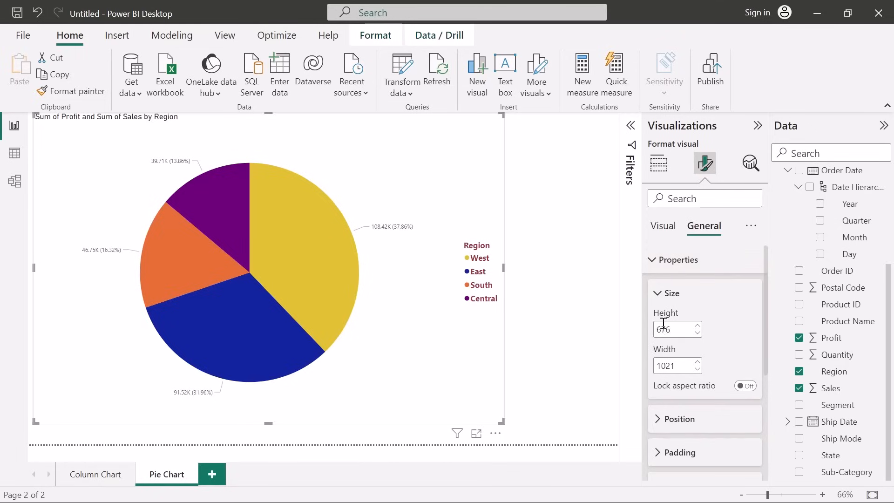
click(661, 270)
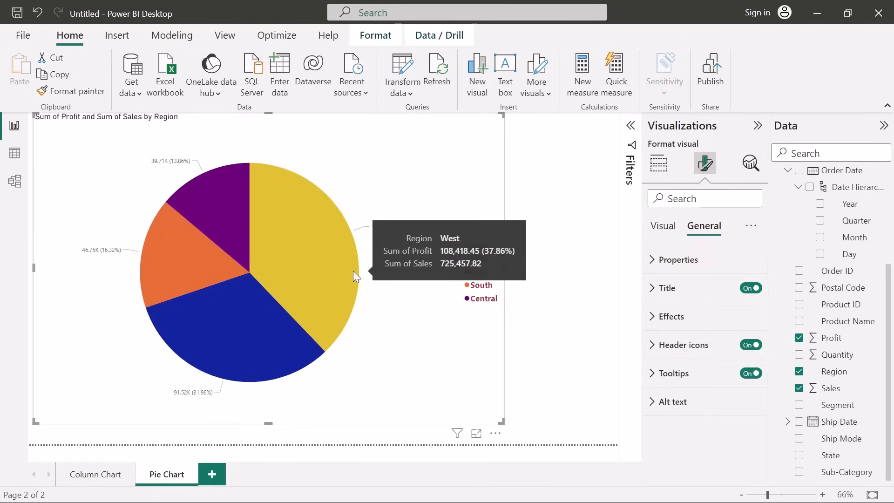
Convert the pie chart into a donut chart, keeping its Region and Profit fields.
click(661, 170)
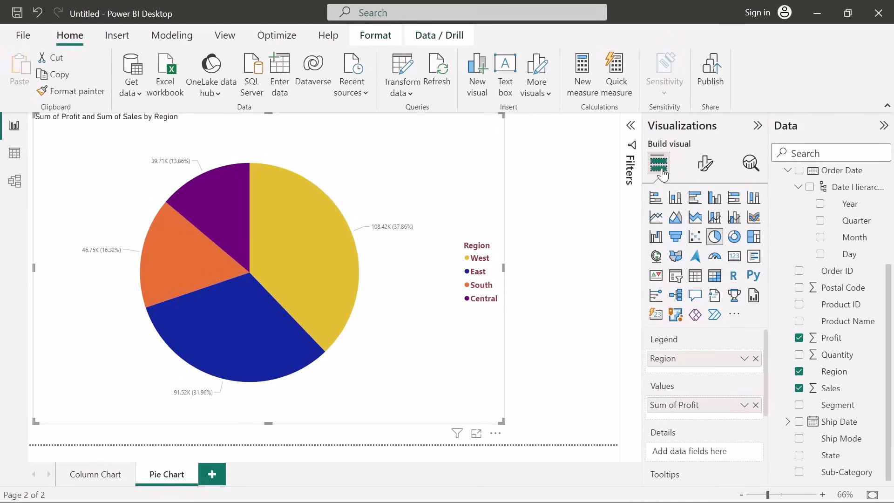
click(733, 237)
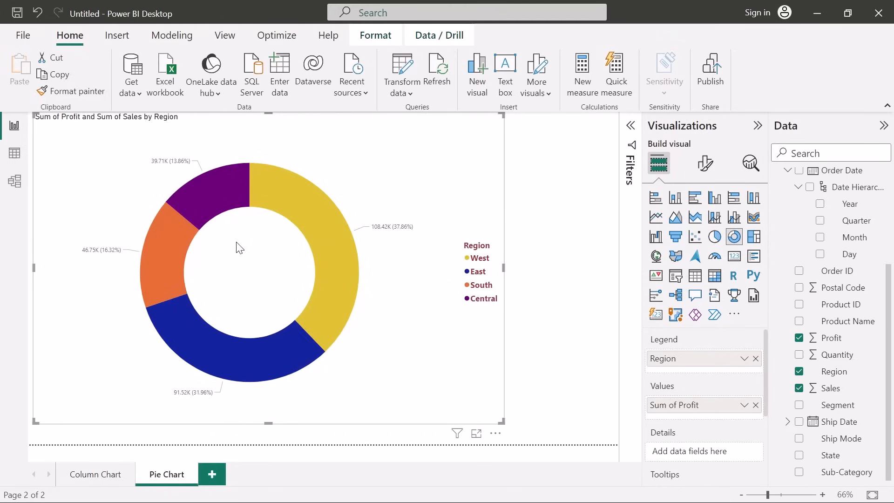
click(715, 237)
click(741, 238)
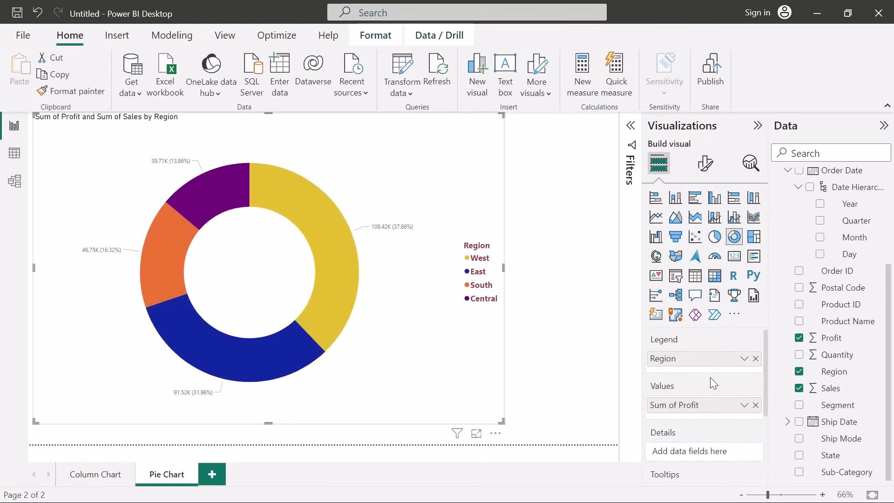
scroll(713, 380, down, 3)
scroll(711, 380, up, 3)
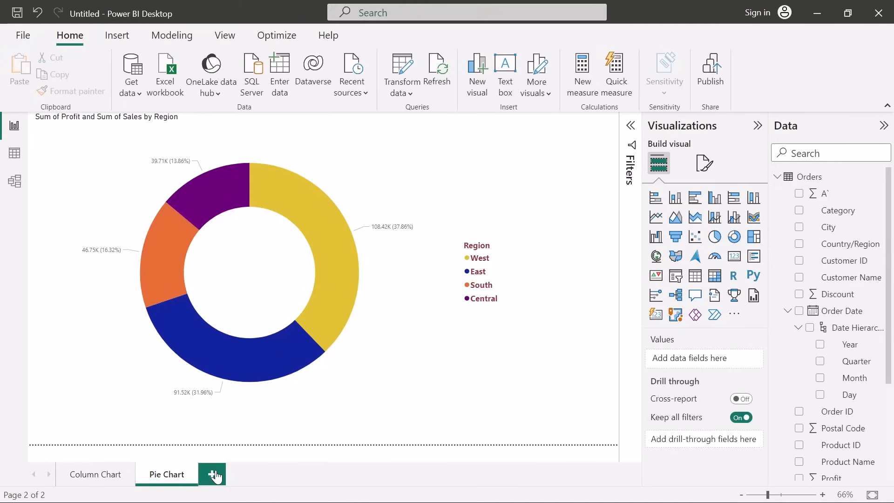
Add a new report page with a funnel chart and enlarge the visual to fill most of the canvas.
click(215, 475)
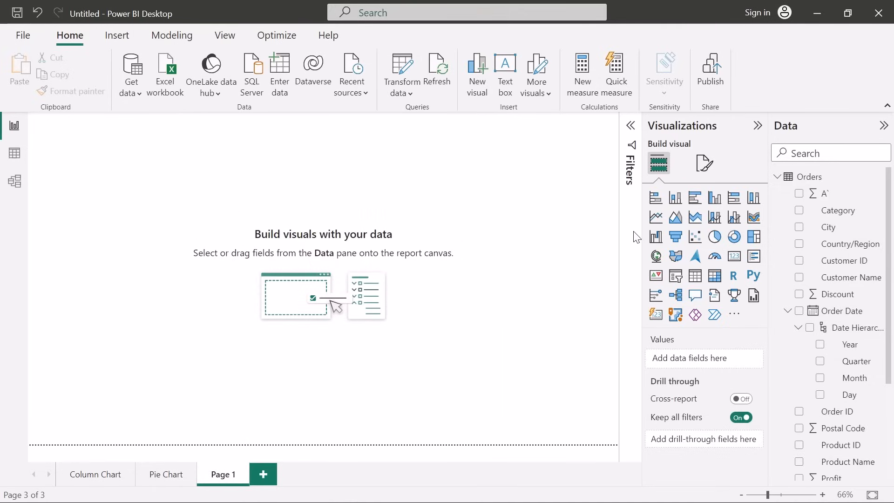
click(676, 237)
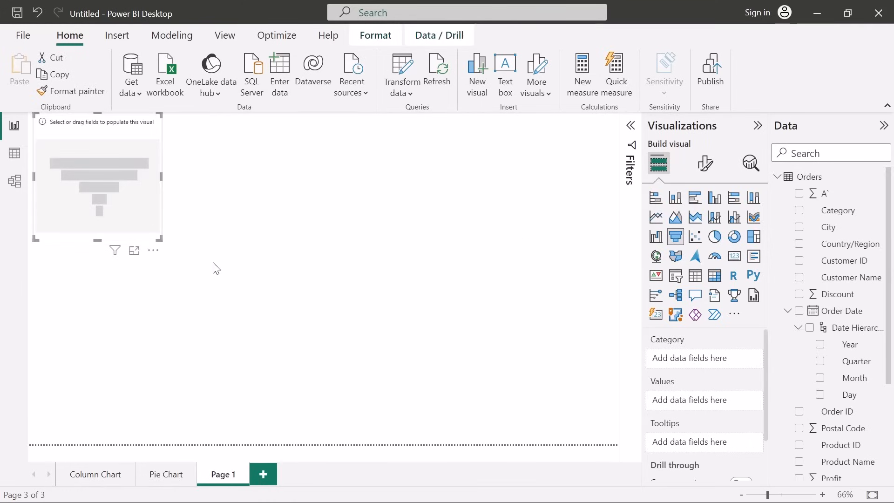
drag(159, 238, 478, 437)
Rename the new report page as Funnel Chart.
double_click(224, 475)
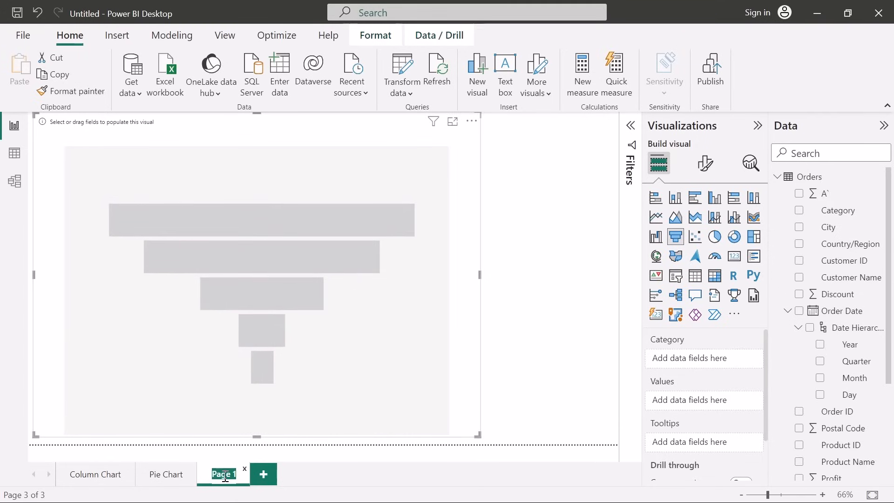
text(F)
text(unnel)
text( Chart)
click(534, 354)
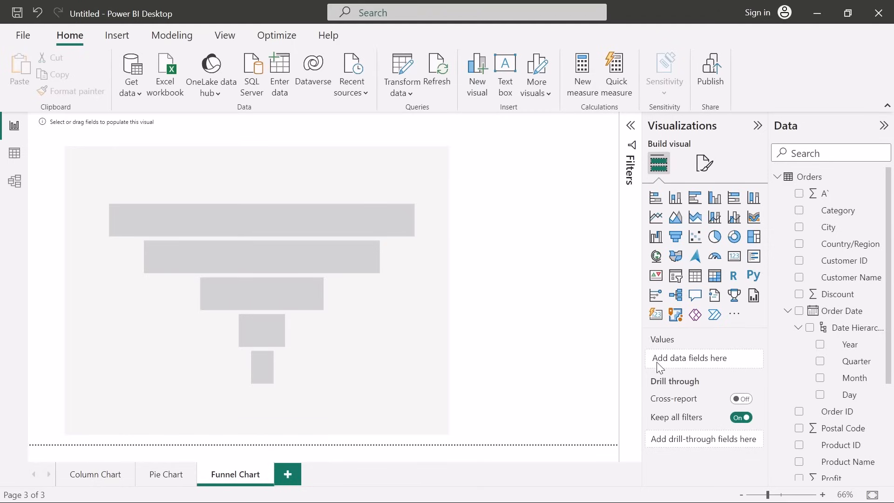
Populate the funnel chart with Region as the category and Sales as the values.
click(394, 293)
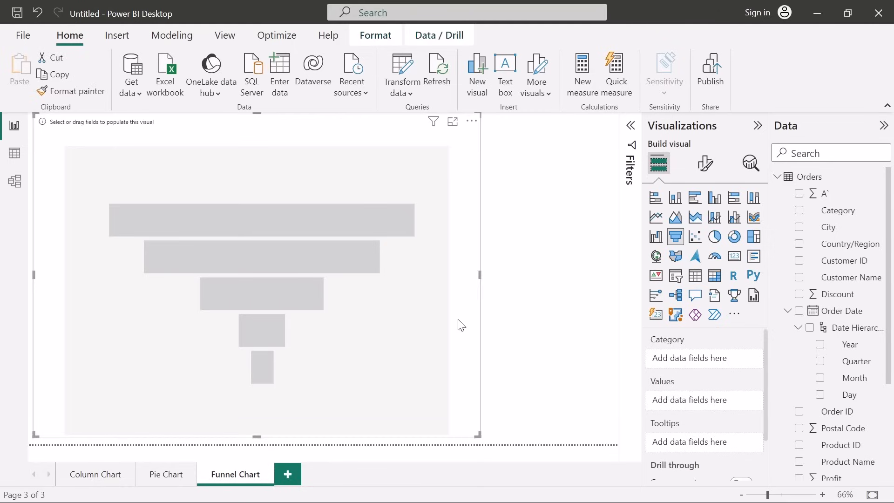
click(511, 322)
click(443, 340)
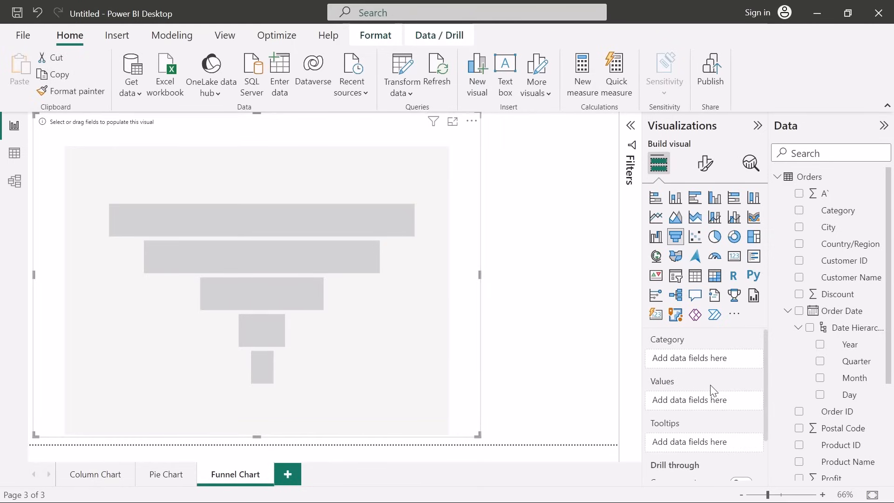
scroll(710, 384, down, 3)
scroll(711, 384, up, 3)
scroll(870, 365, down, 3)
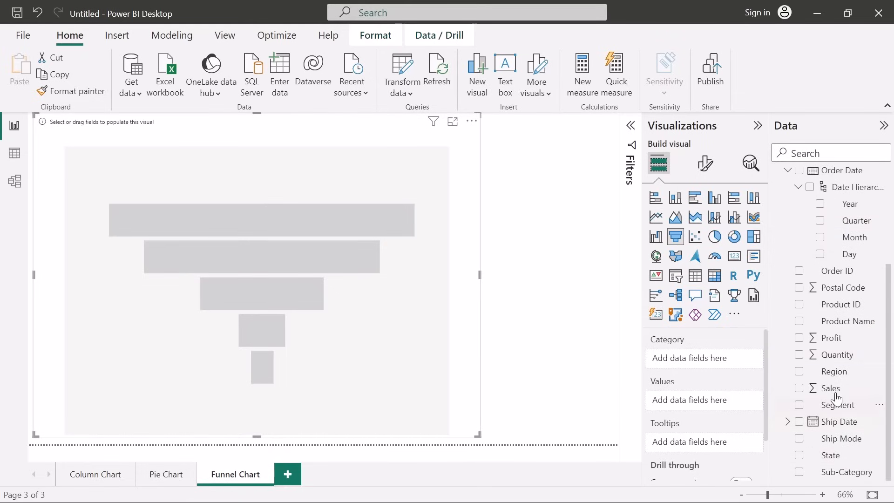
drag(834, 371, 709, 366)
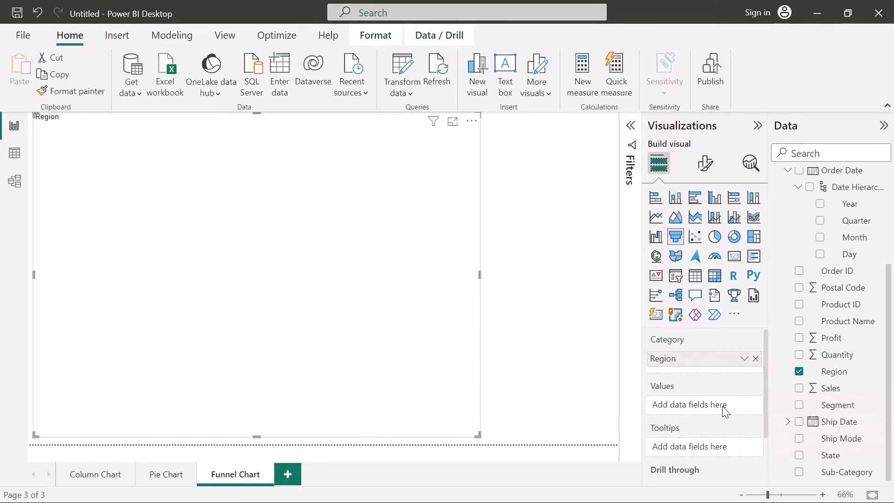
click(798, 389)
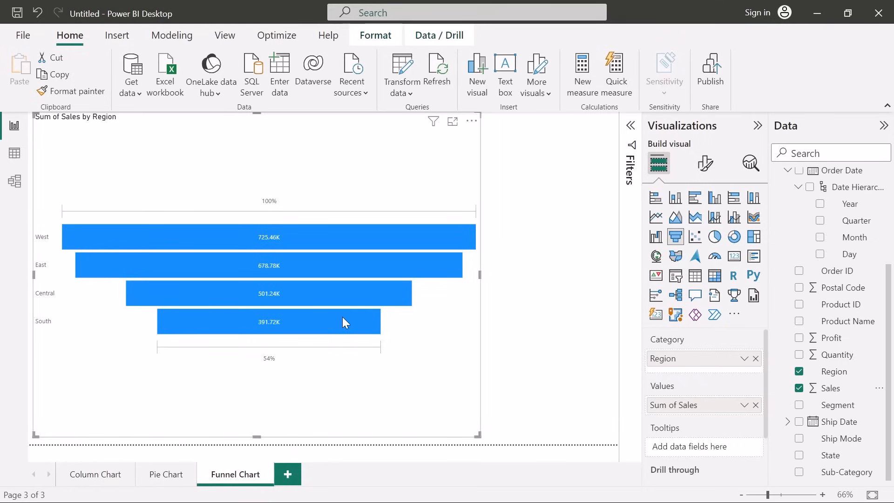
Inspect the South bar's details in the funnel and compare the funnel with the donut on the Pie Chart page.
mouse_move(342, 318)
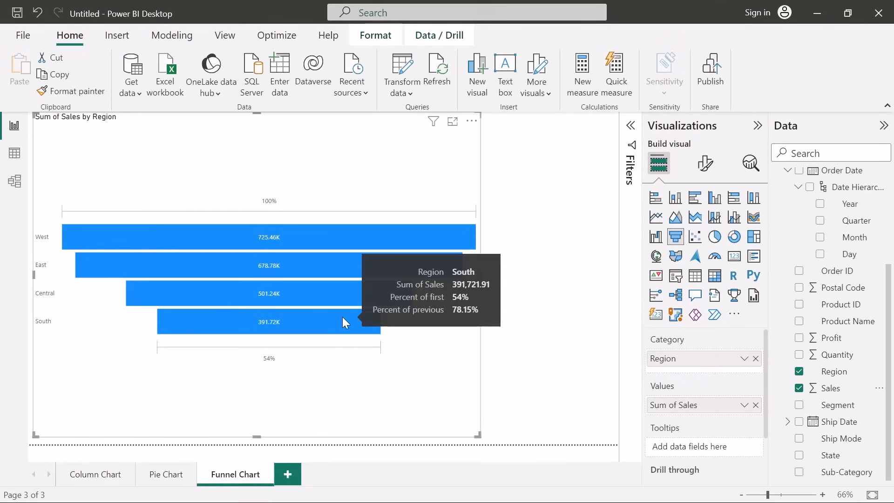
click(171, 478)
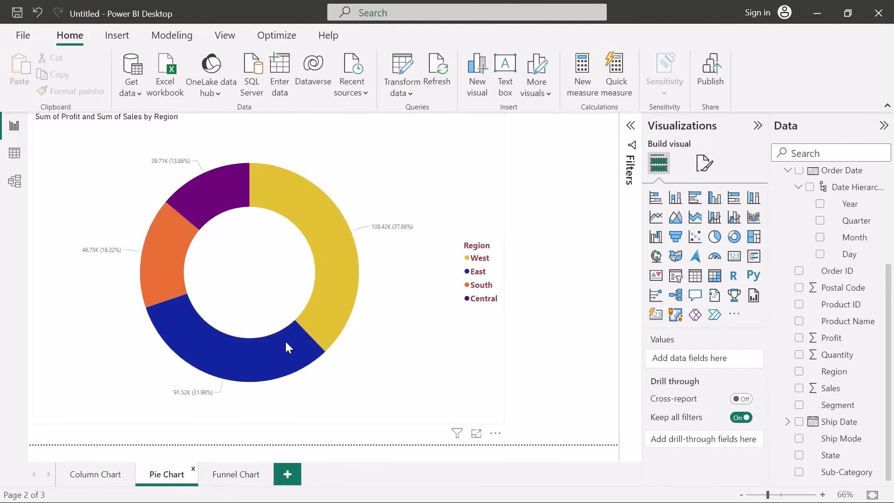
mouse_move(389, 276)
click(234, 471)
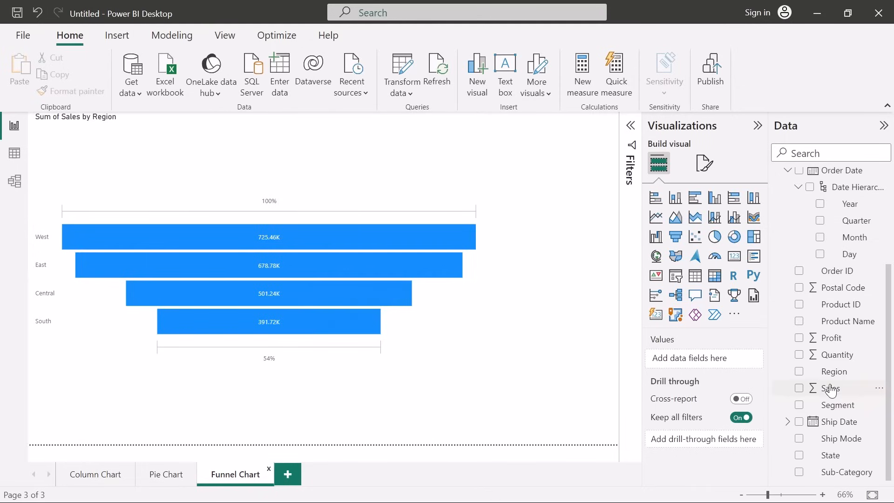
Replace Region with State as the funnel chart's category and Sales with Profit as its values.
drag(833, 456, 808, 457)
click(444, 349)
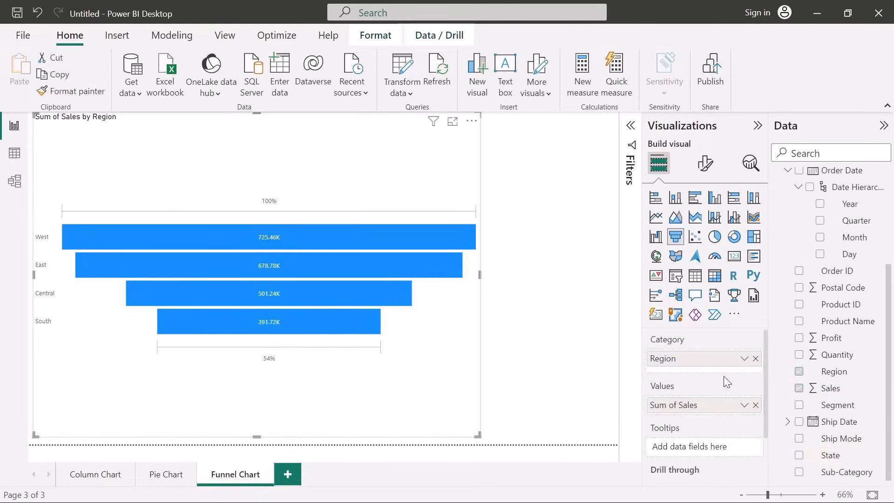
click(755, 358)
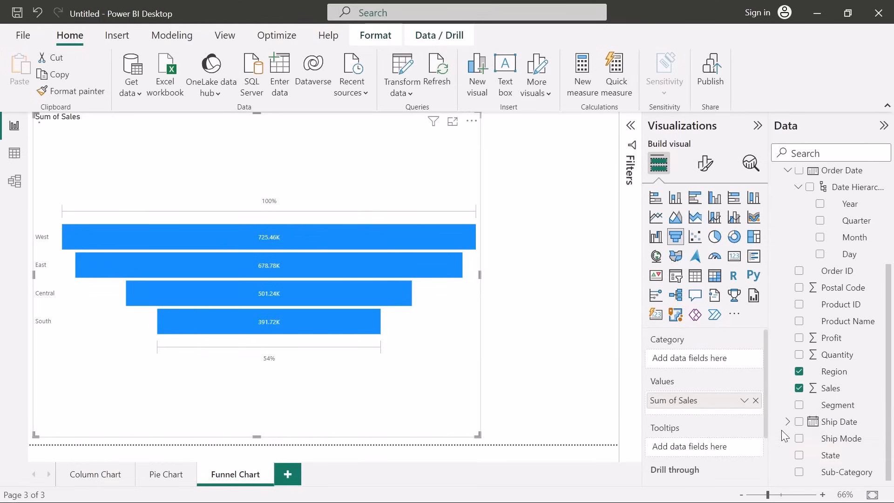
drag(827, 455, 711, 358)
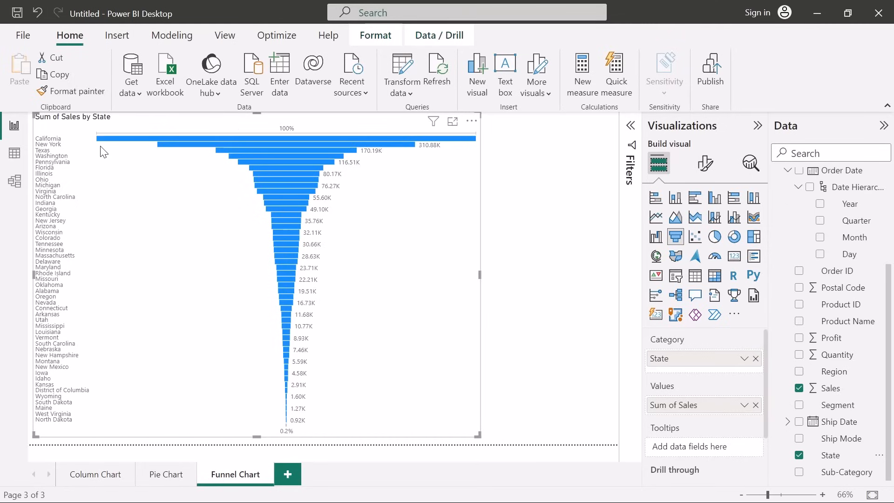
mouse_move(112, 140)
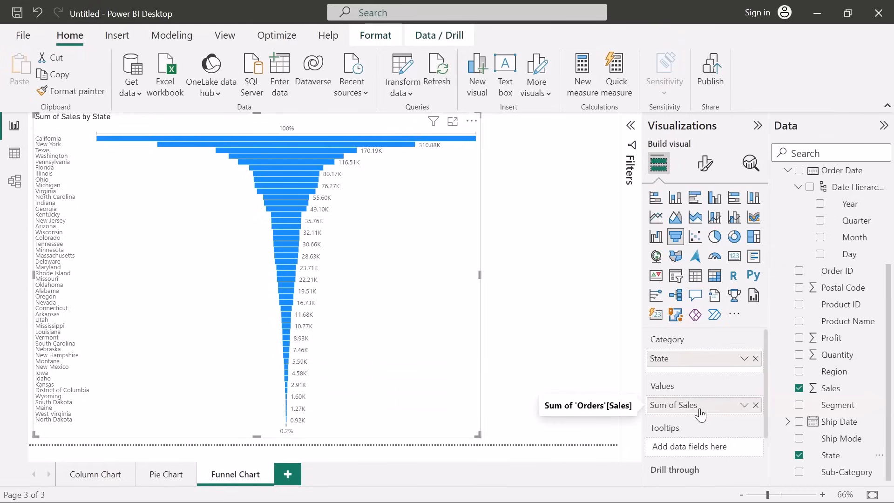
click(755, 405)
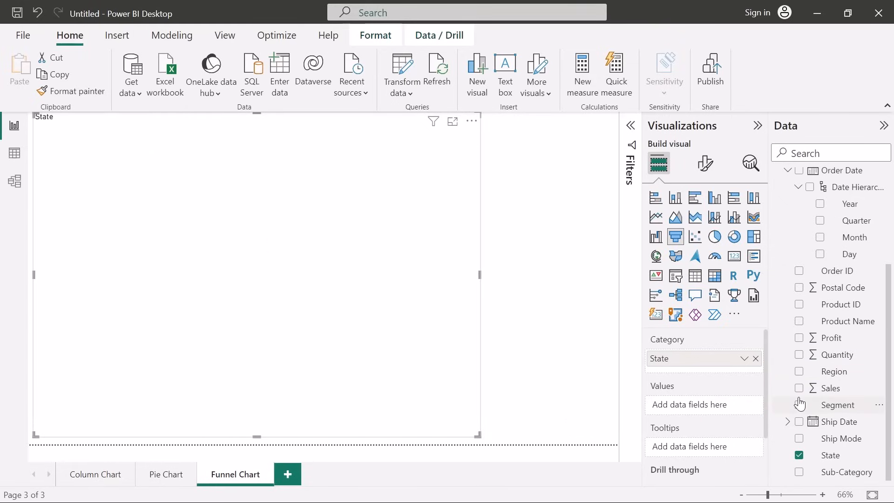
drag(831, 337, 712, 404)
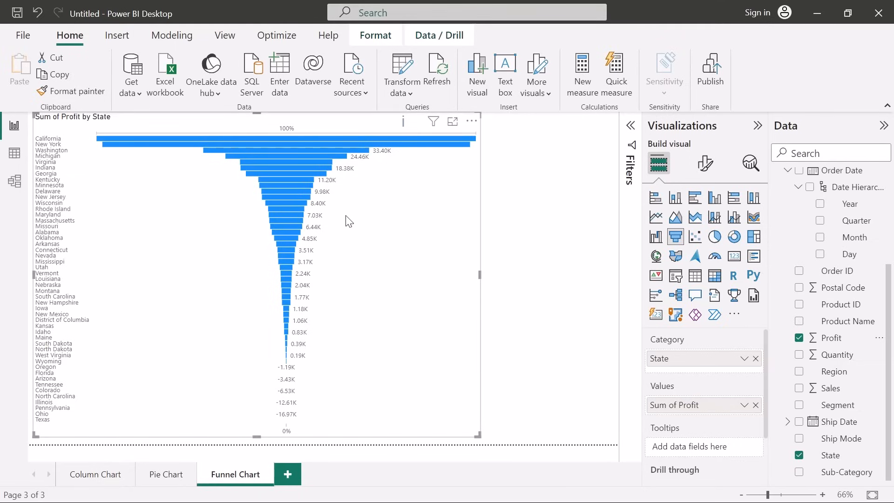
Try dark red and yellow as the funnel chart's default bar color and settle on dark purple.
scroll(727, 428, down, 2)
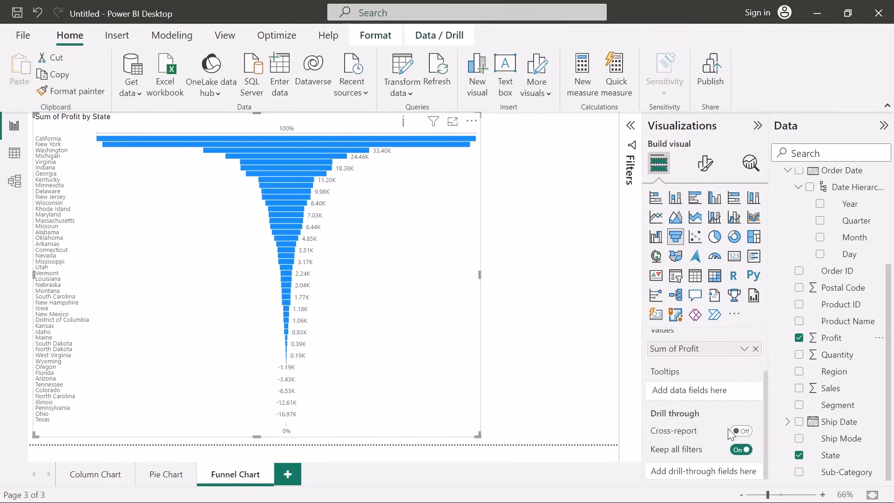
click(704, 165)
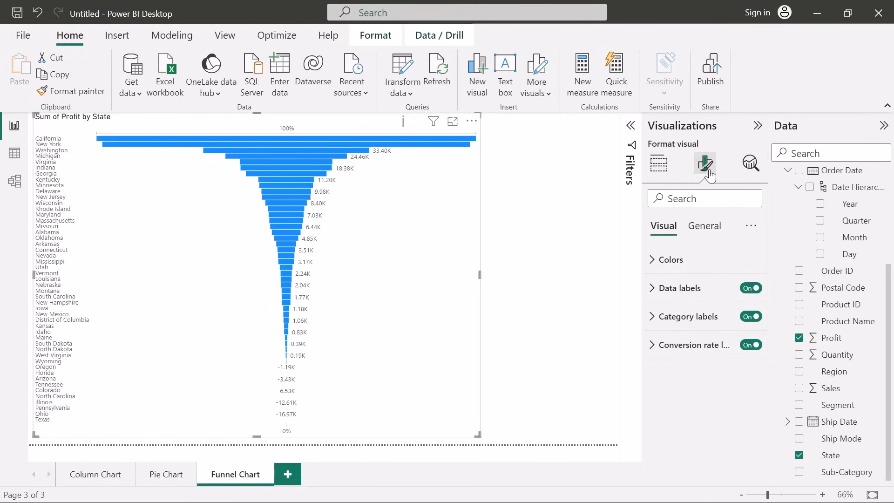
click(664, 270)
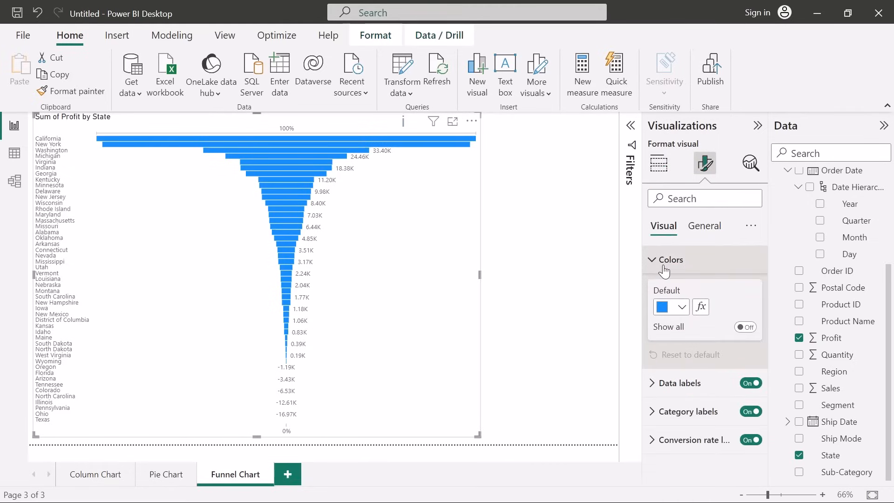
click(680, 307)
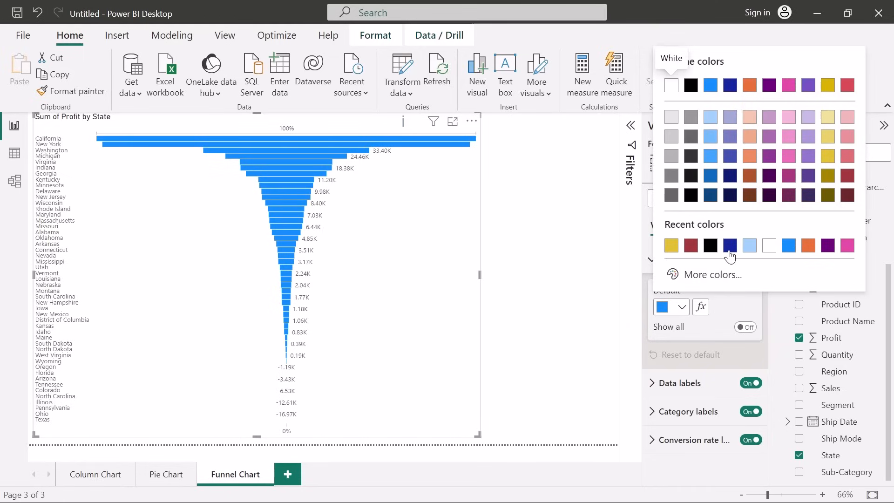
click(691, 246)
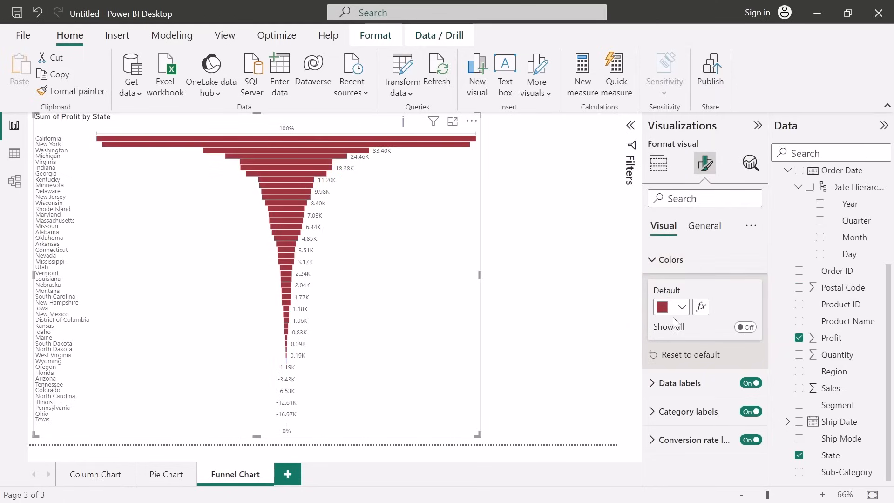
click(680, 306)
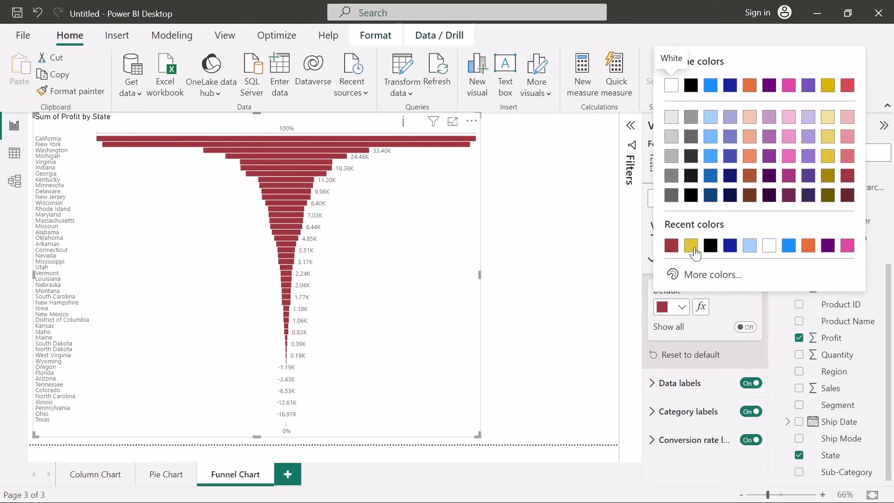
click(693, 248)
click(689, 309)
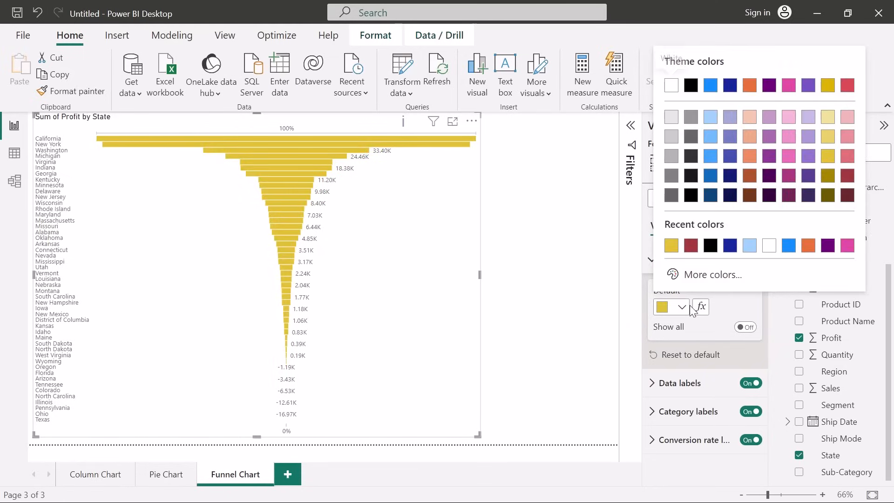
click(828, 245)
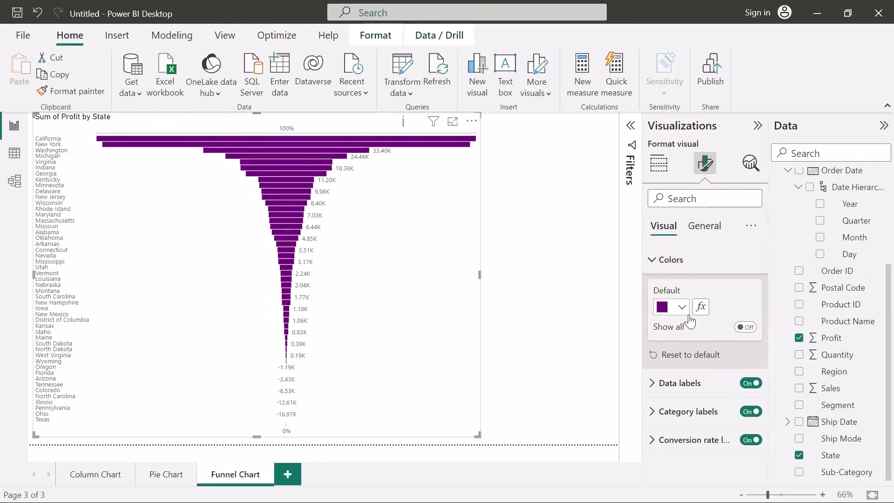
click(657, 262)
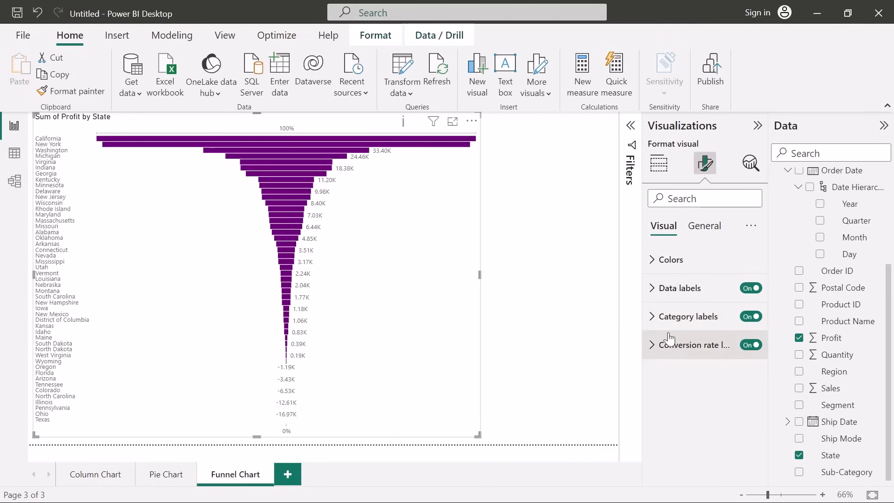
Look over the funnel chart's category label formatting options and return to its field assignments.
click(657, 319)
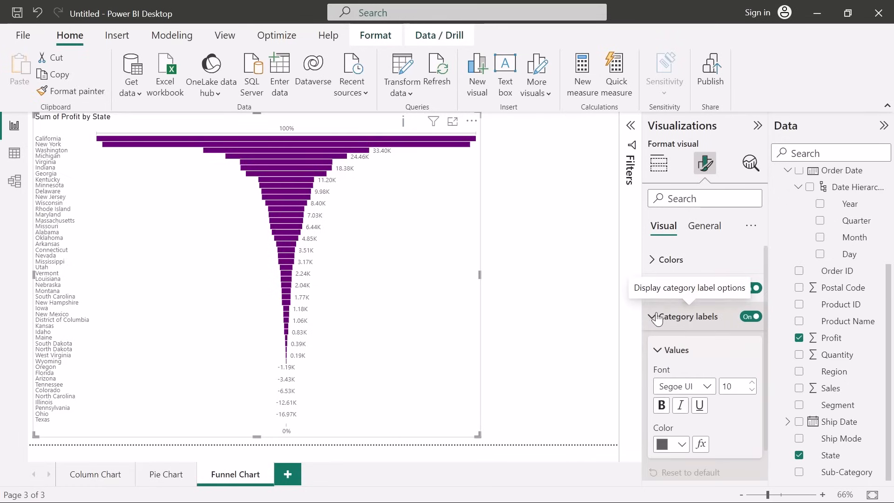
click(656, 318)
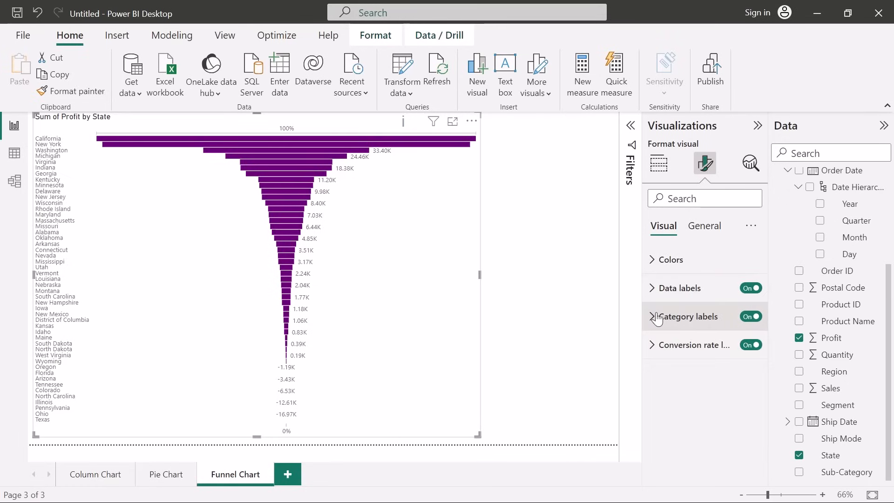
click(660, 175)
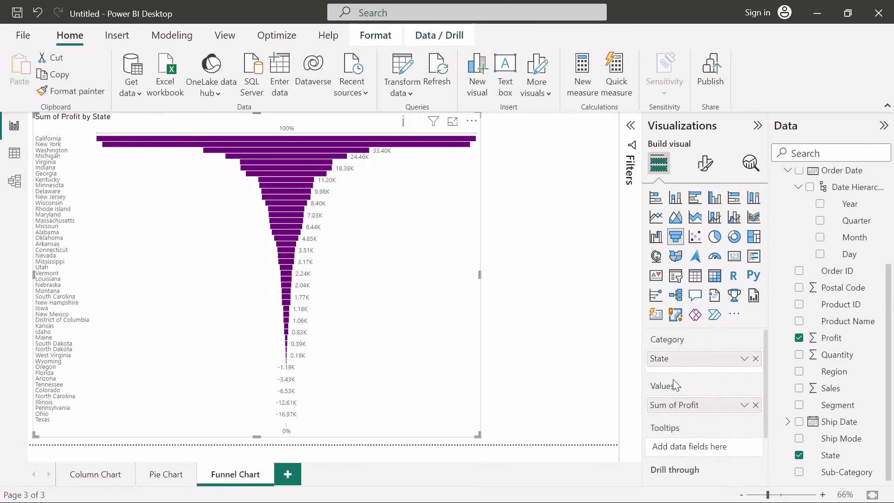
Add a new report page with a Gauge visual and enlarge the gauge on the canvas.
click(289, 475)
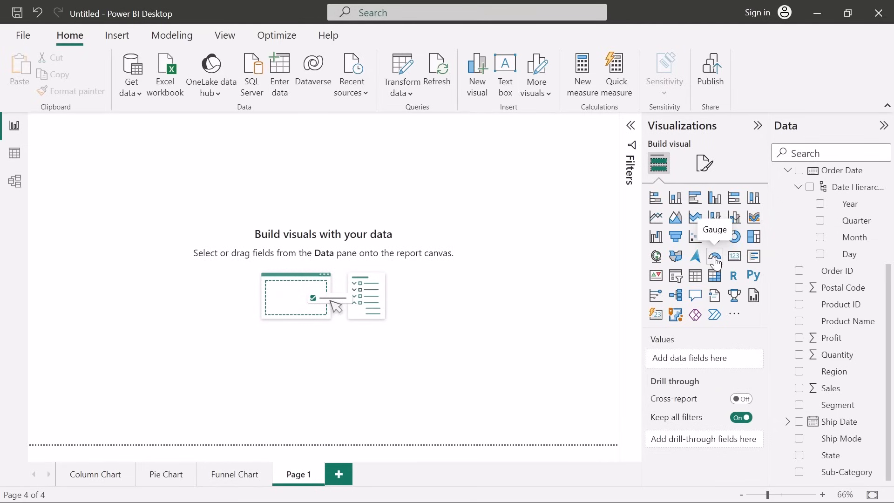
click(715, 263)
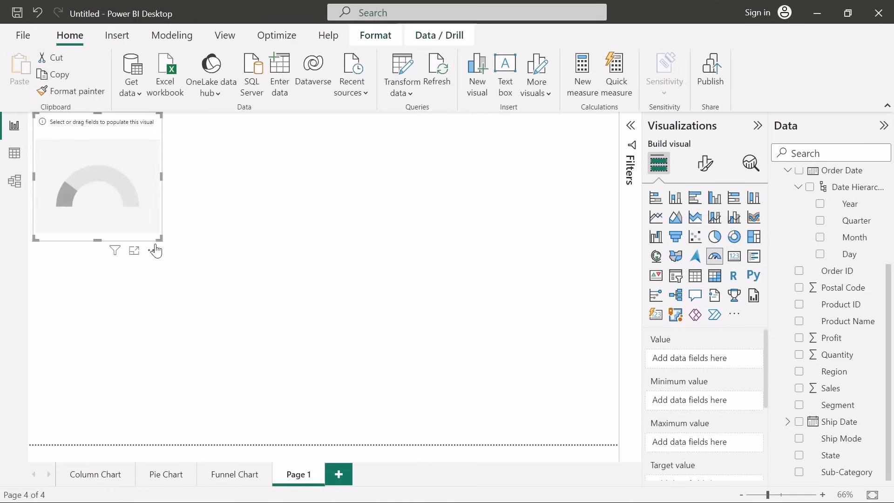
drag(159, 238, 305, 349)
Rename the new report page as Gauge.
double_click(299, 474)
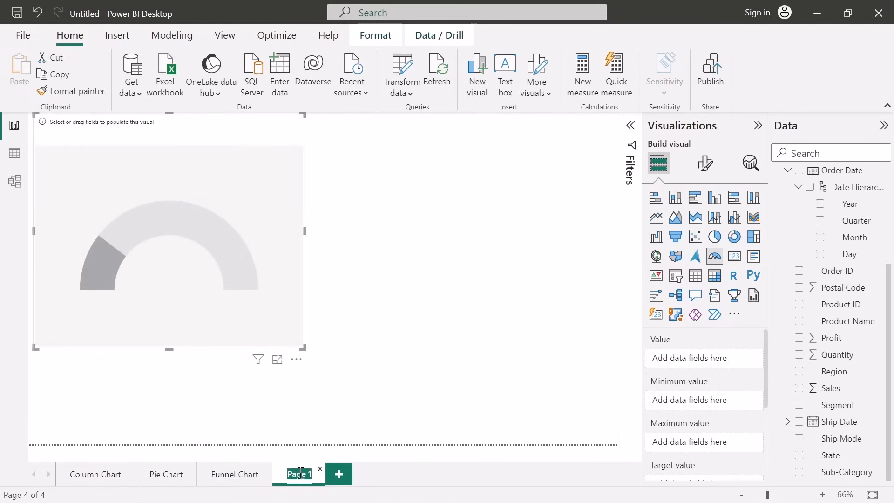
text(Gauge)
key(Return)
click(453, 356)
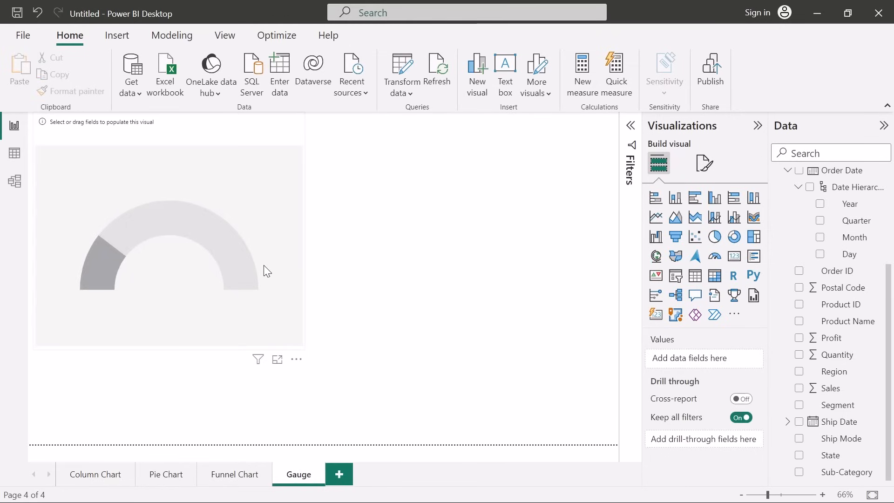
Examine the empty gauge's arc and the data fields it accepts, from value and minimum through target and tooltips.
click(269, 280)
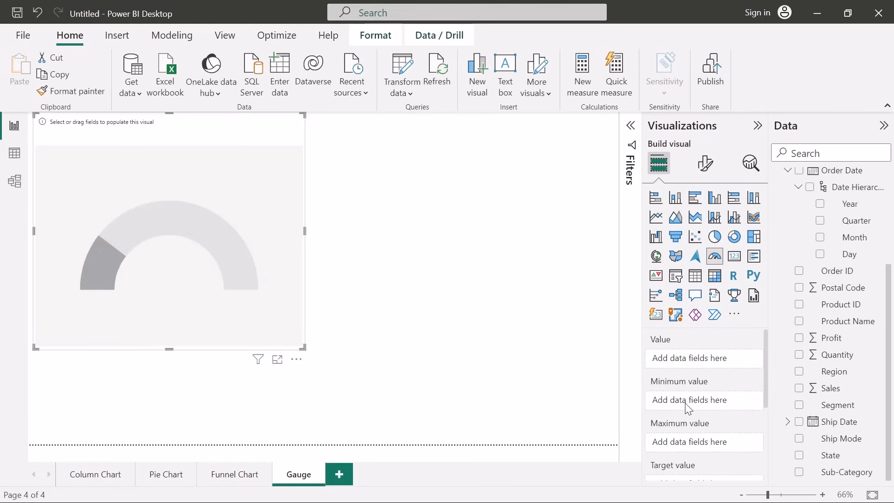
click(88, 290)
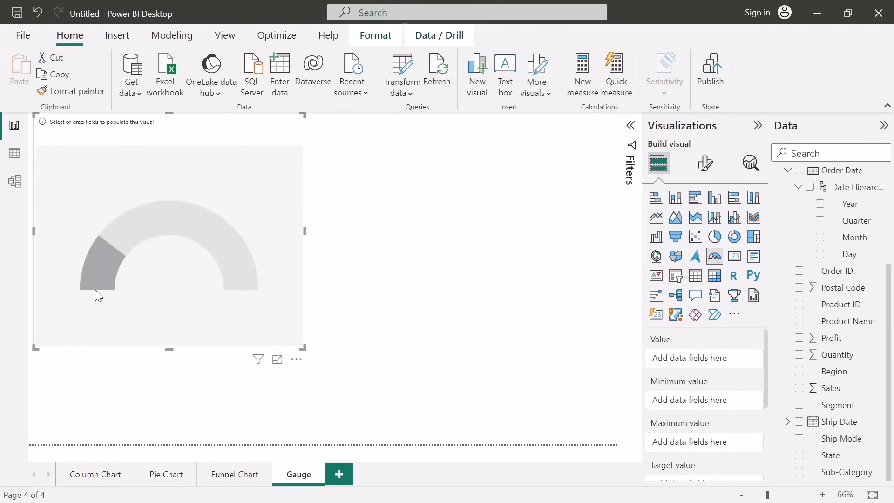
click(236, 293)
click(106, 241)
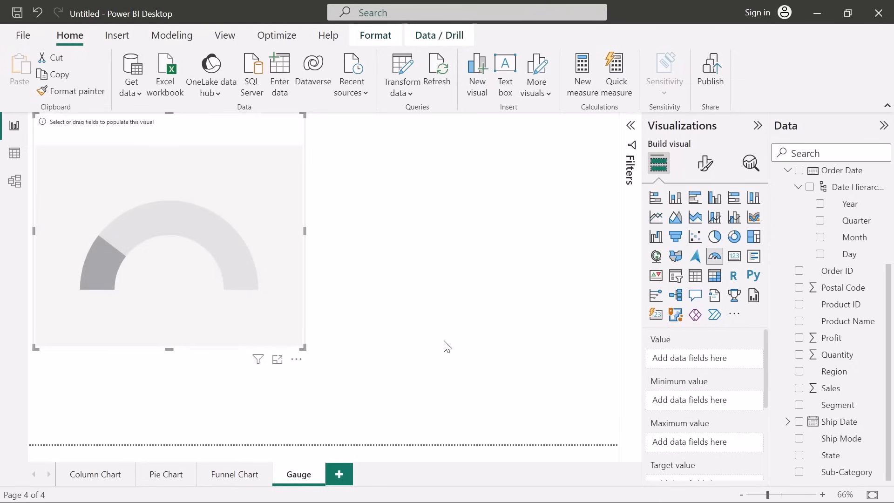
scroll(695, 411, down, 3)
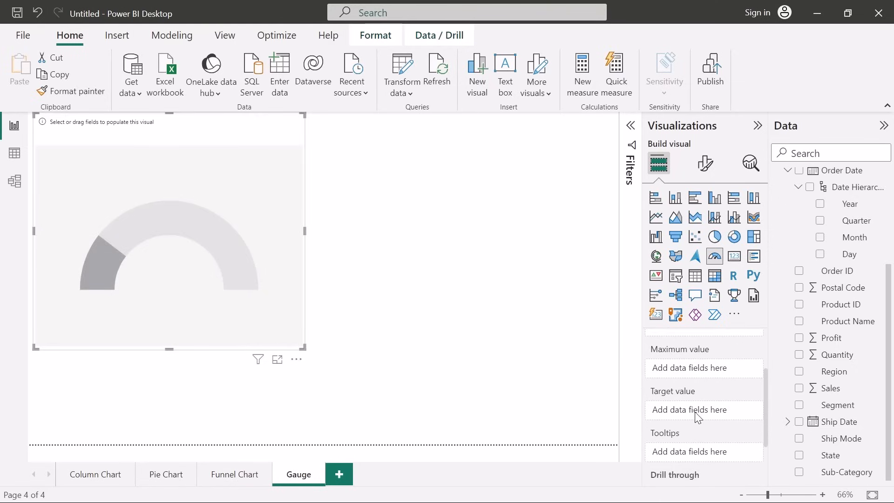
scroll(690, 456, down, 3)
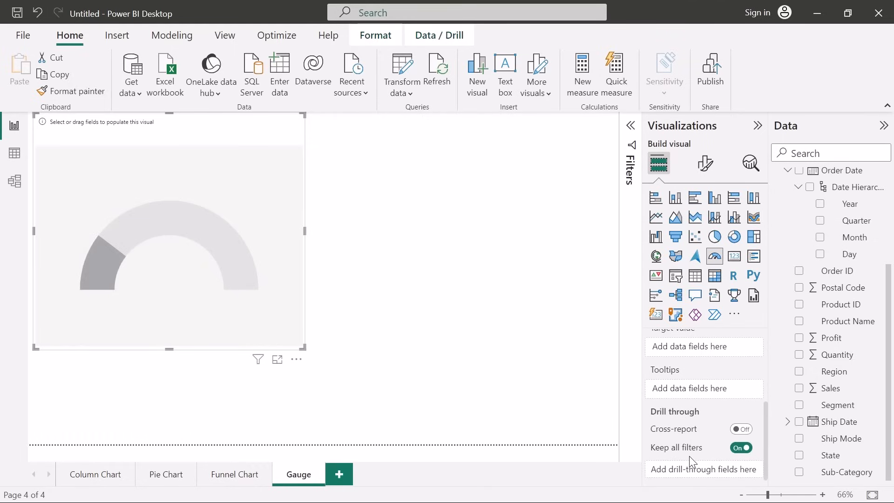
scroll(689, 457, up, 1)
scroll(689, 457, up, 5)
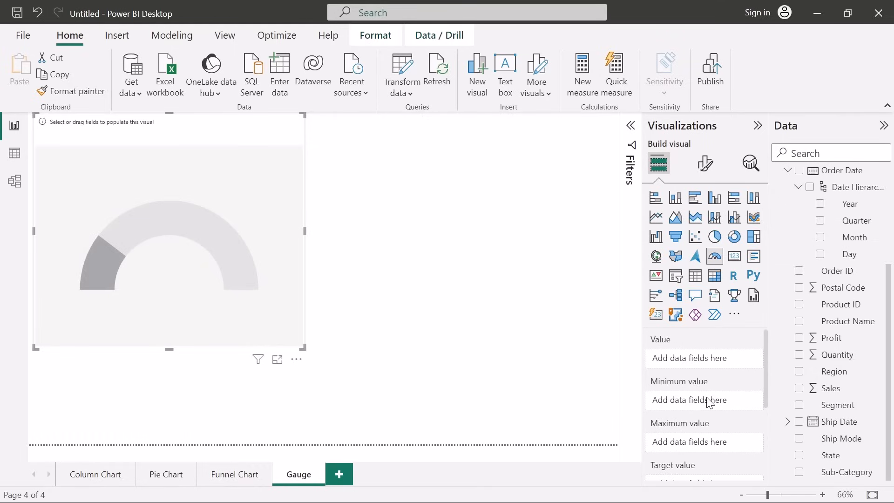
Assign Sales as the gauge's maximum value and Profit as its target value.
scroll(709, 402, down, 2)
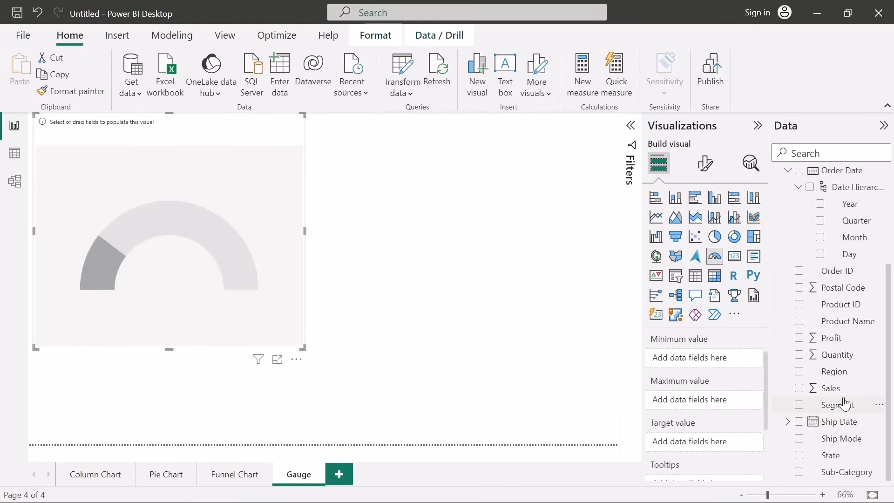
mouse_move(842, 390)
mouse_down()
mouse_move(733, 410)
mouse_move(842, 390)
mouse_up()
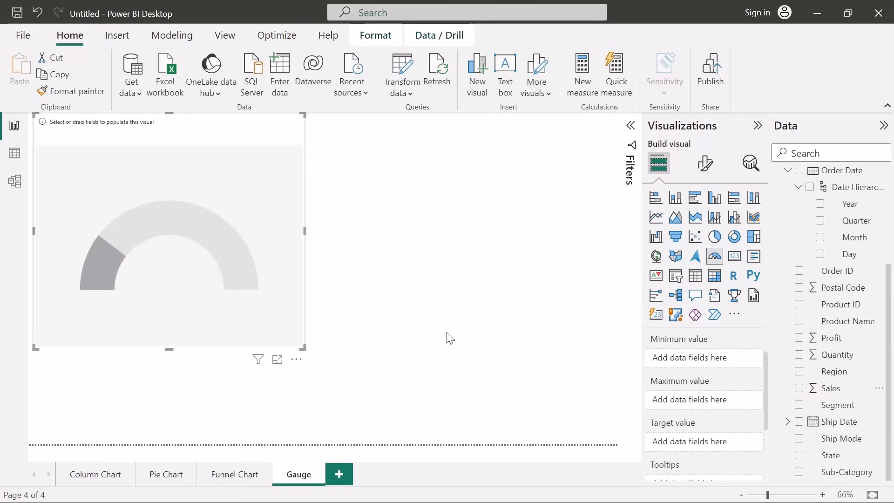
drag(811, 389, 703, 405)
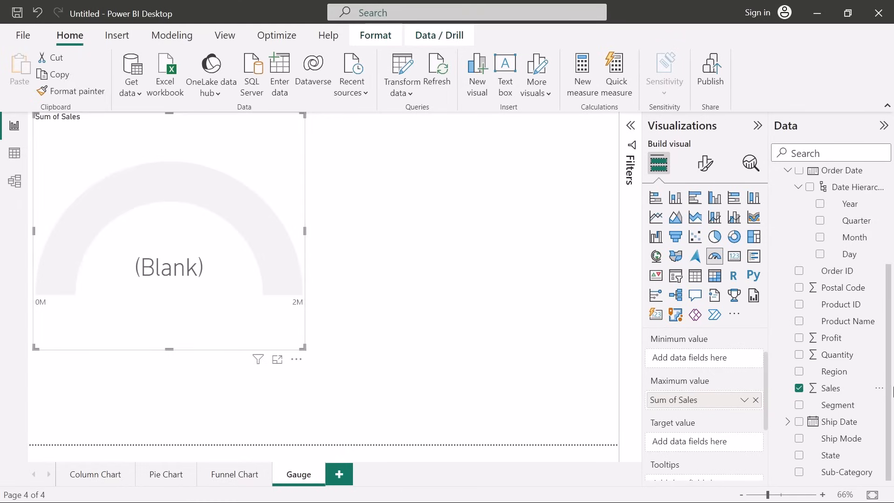
drag(840, 343, 707, 450)
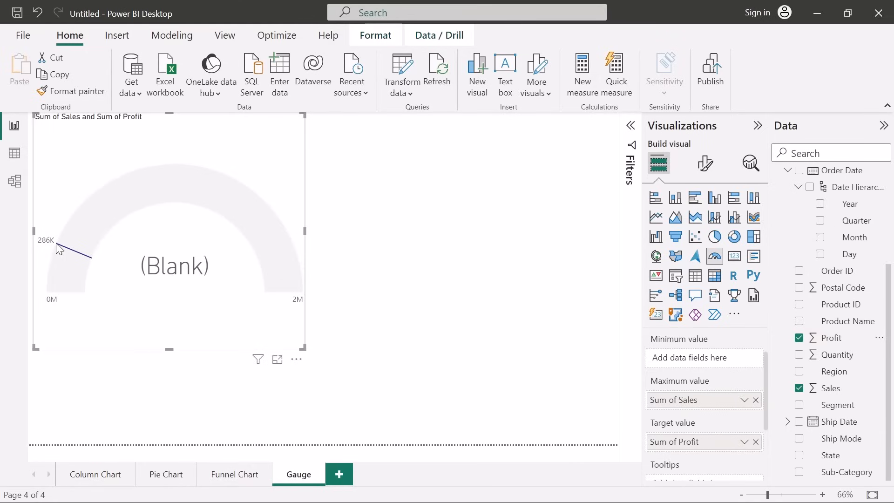
Assign Profit as the gauge's main value.
scroll(740, 410, up, 1)
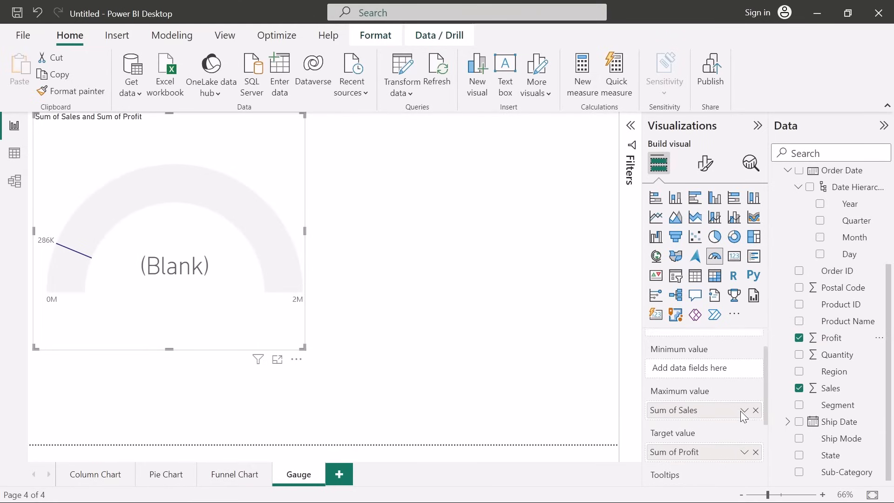
scroll(743, 415, up, 1)
drag(838, 339, 718, 369)
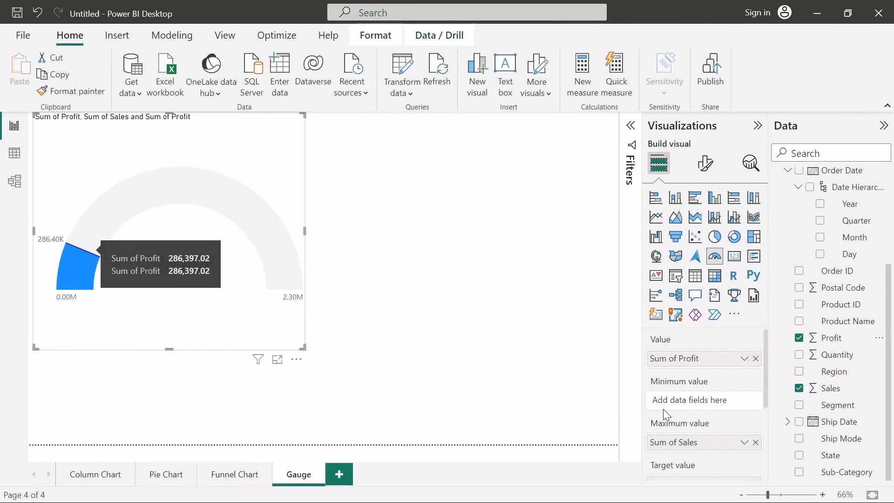
Change the aggregation of the gauge's Profit target value to Average.
scroll(738, 429, down, 3)
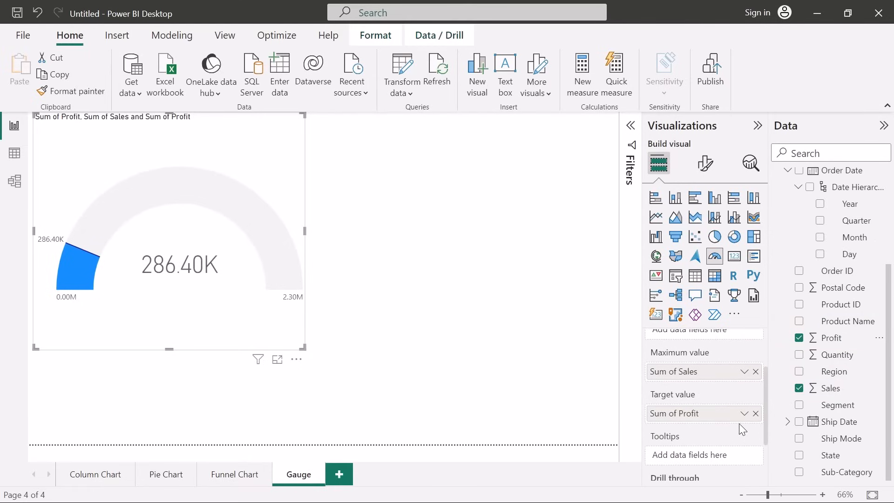
click(744, 414)
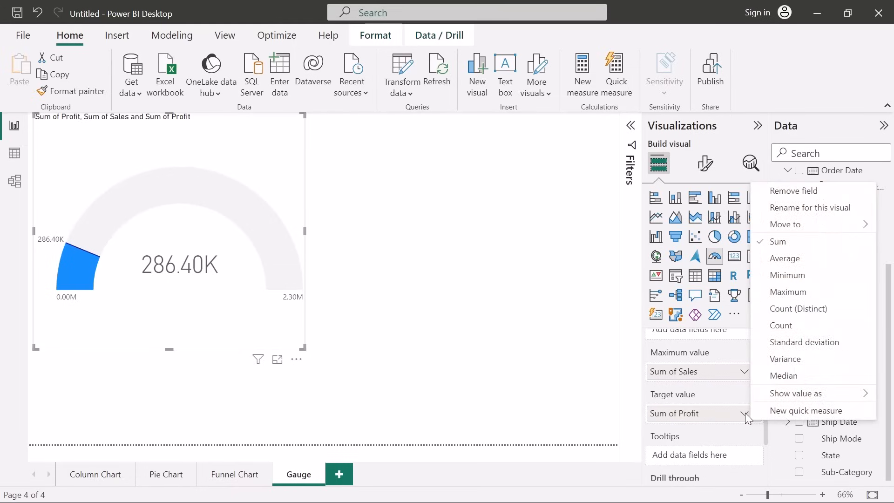
click(784, 260)
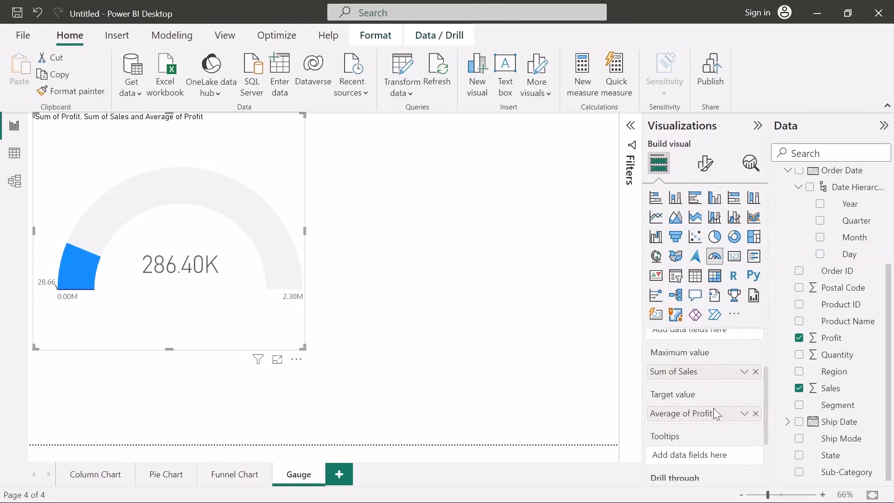
Replace Profit with Discount as the gauge's target value and inspect the target marker on the arc.
drag(764, 416, 526, 415)
scroll(832, 307, up, 5)
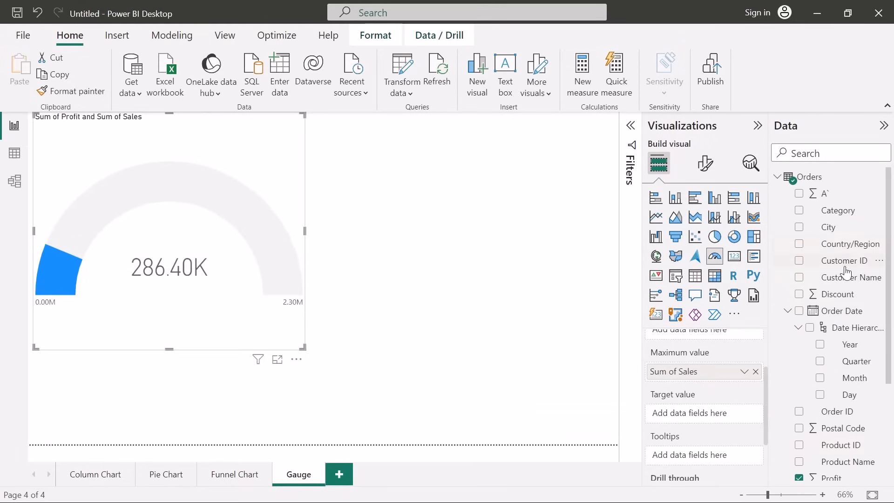
mouse_move(834, 294)
mouse_down()
mouse_move(710, 448)
mouse_move(710, 418)
mouse_up()
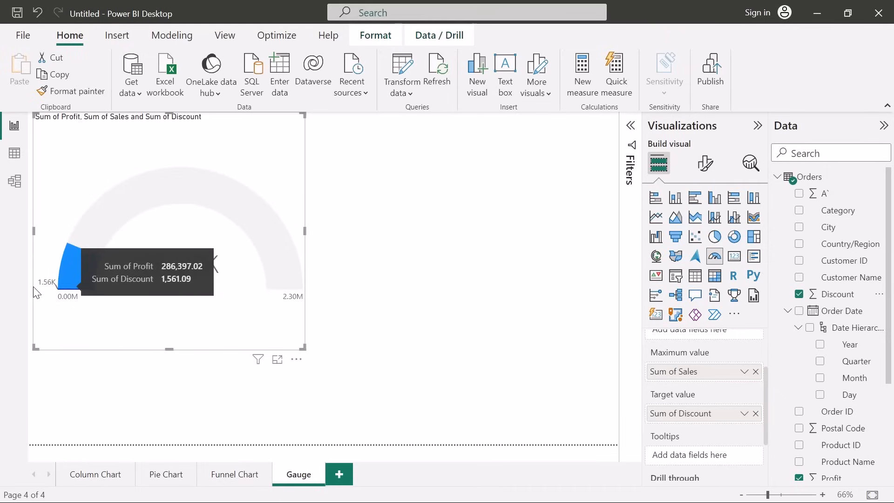
mouse_move(47, 290)
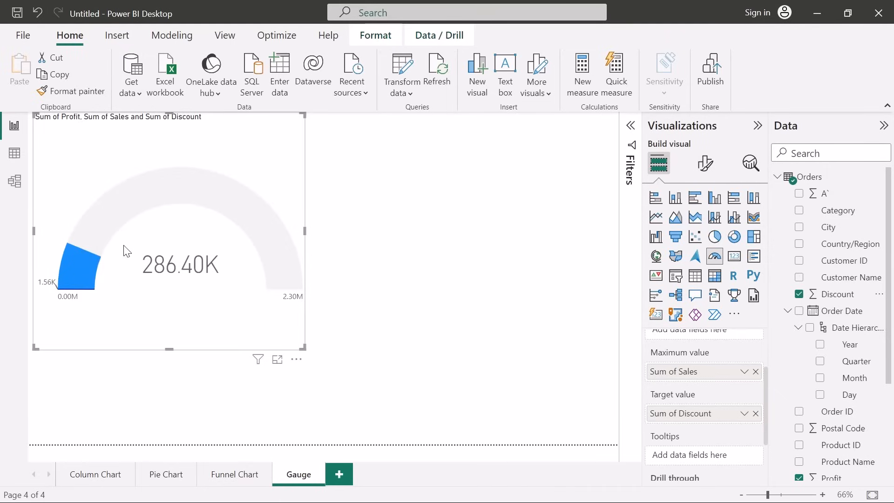
Review the gauge's axis formatting settings and return to its field assignments.
click(705, 163)
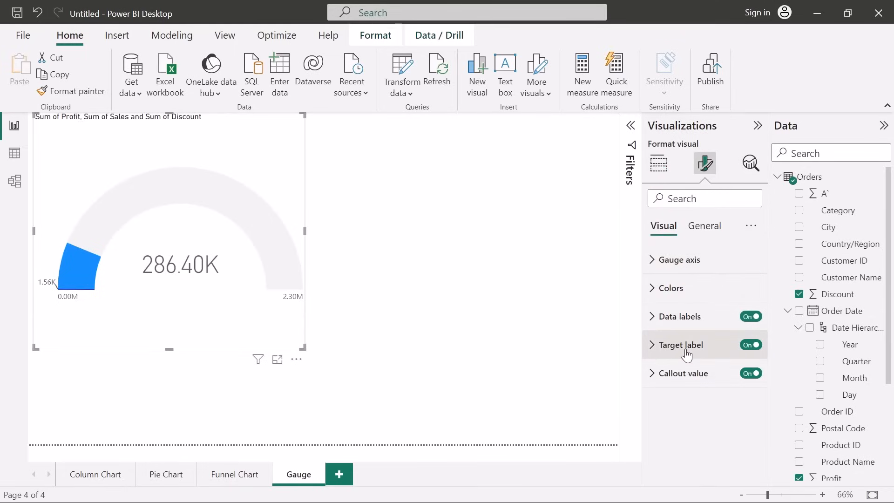
click(653, 264)
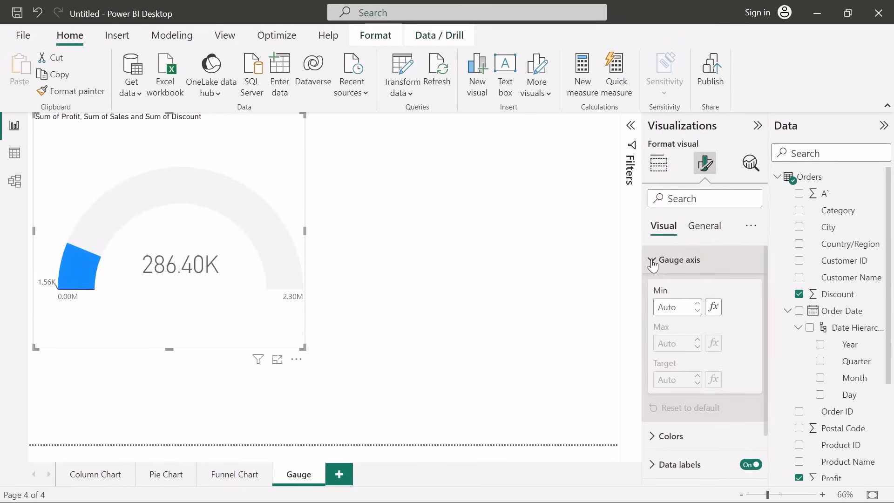
click(653, 264)
click(662, 172)
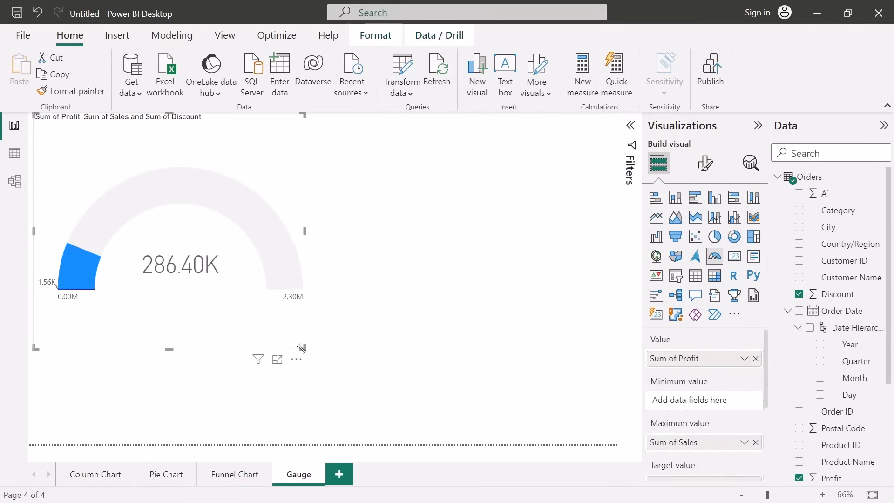
Enlarge the gauge visual slightly on the page and check its remaining field assignments.
drag(301, 347, 242, 311)
drag(293, 352, 308, 355)
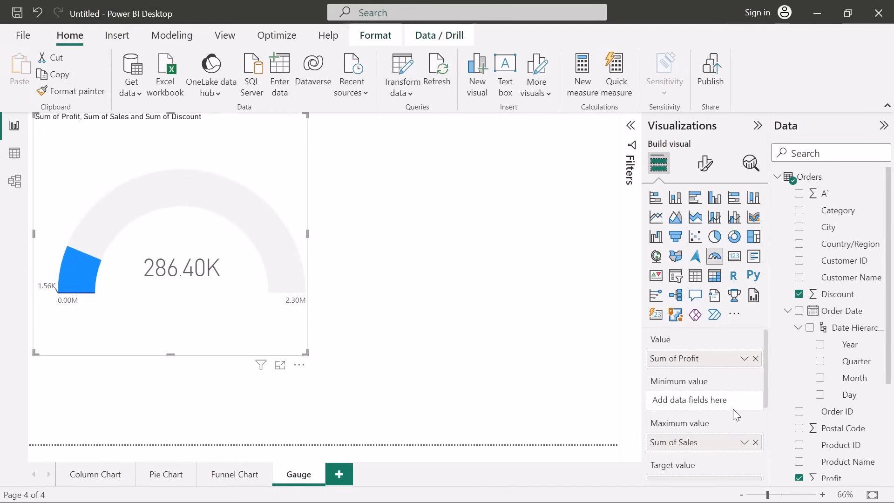
scroll(694, 429, down, 5)
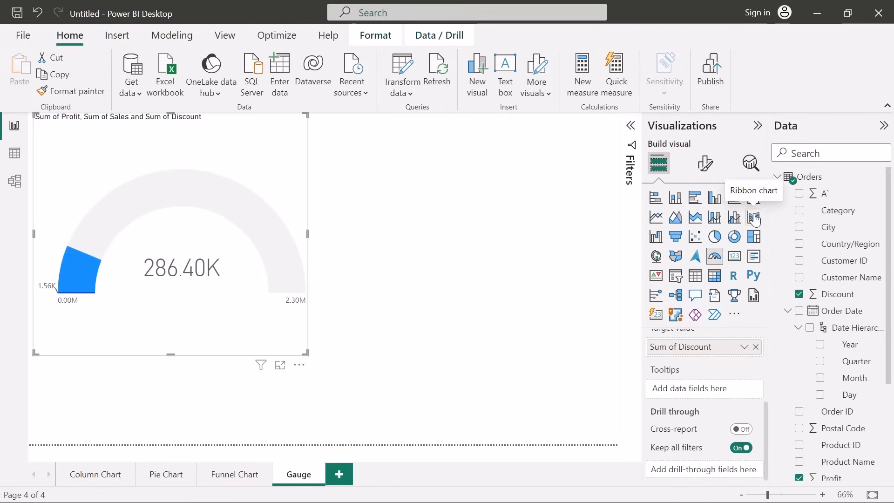
Add a new report page with a ribbon chart and enlarge the chart to cover most of the page height.
key(ctrl+m)
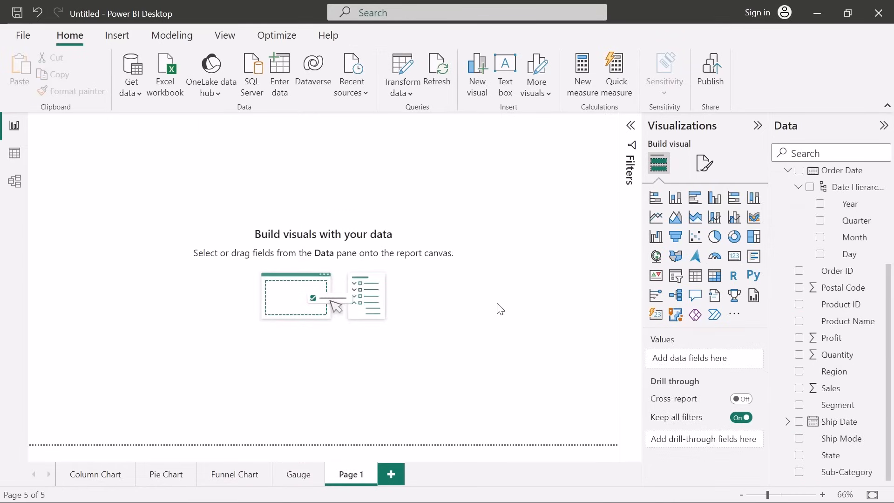
click(754, 218)
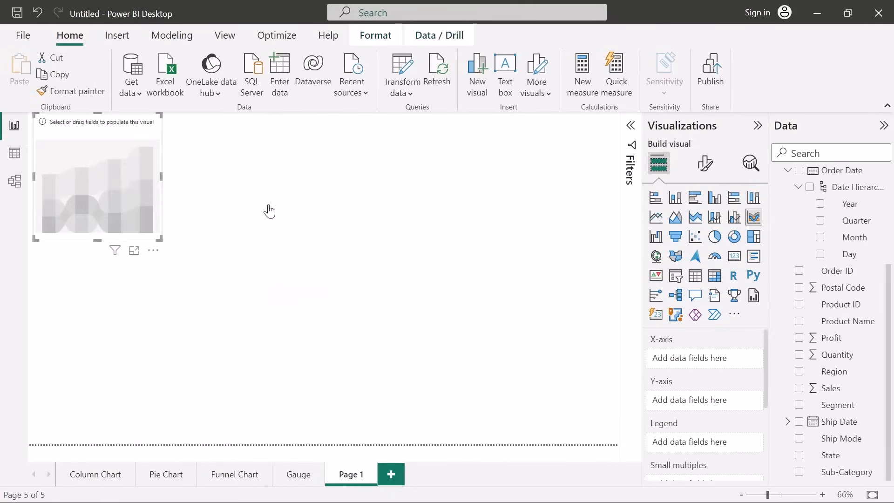
drag(166, 241, 436, 431)
click(148, 203)
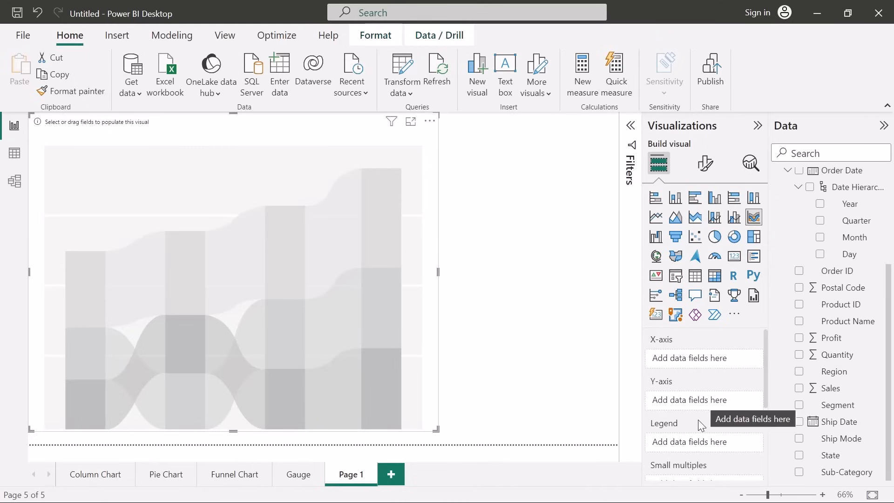
Assign the Order Date Year to the ribbon chart's X-axis and Sales to its Y-axis.
scroll(698, 448, down, 1)
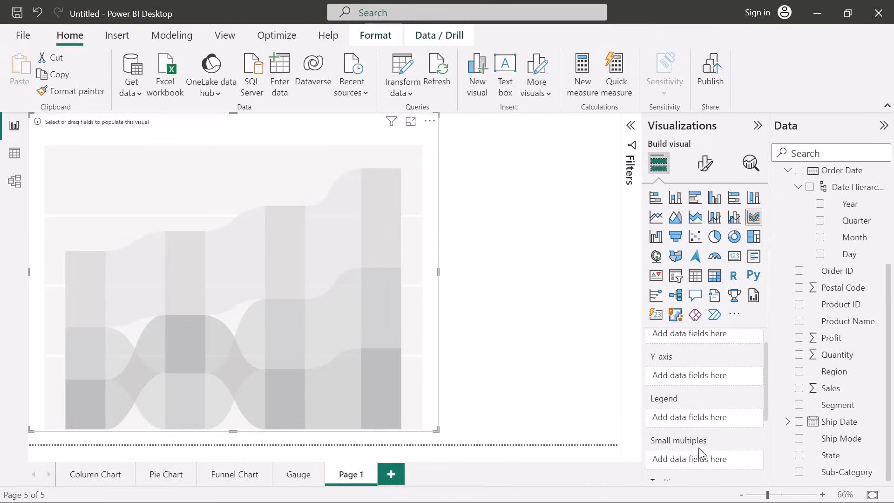
scroll(698, 448, up, 1)
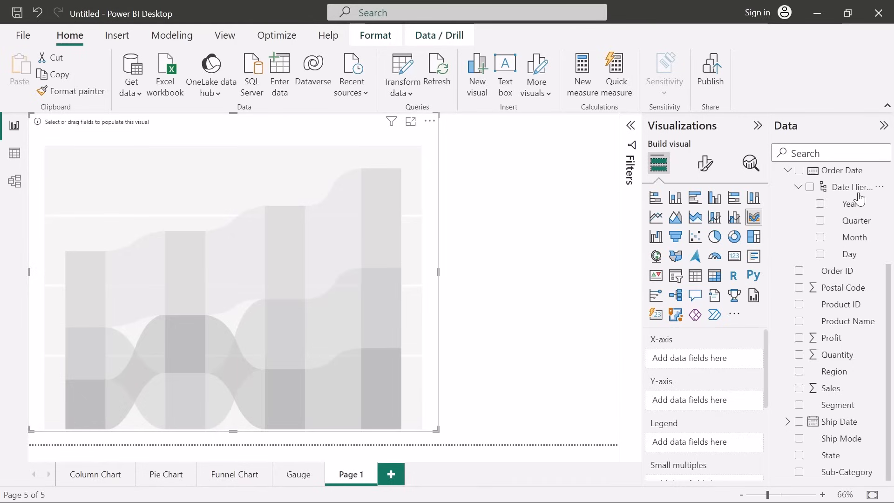
click(820, 203)
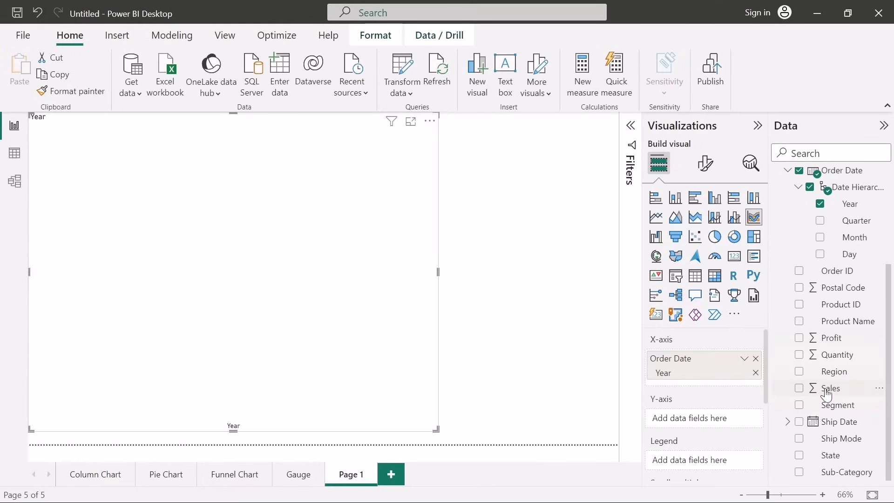
drag(827, 395, 706, 426)
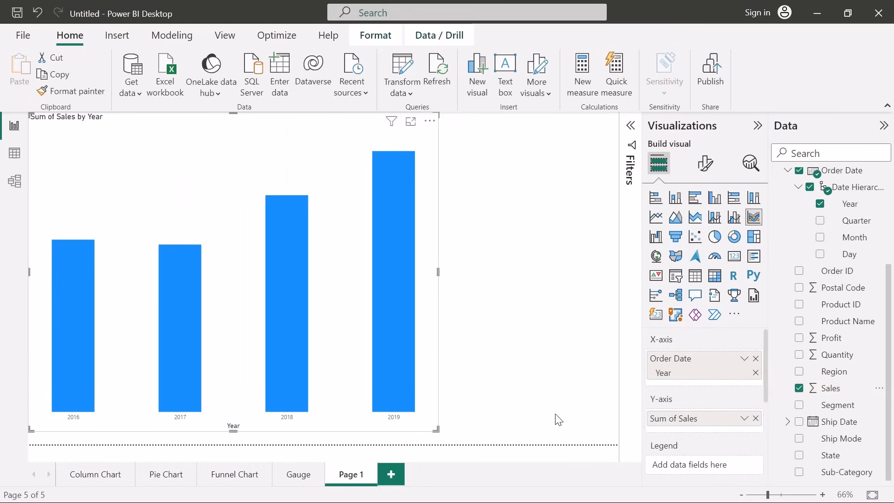
Set Region as the ribbon chart's legend and widen the chart across the page.
scroll(685, 389, down, 3)
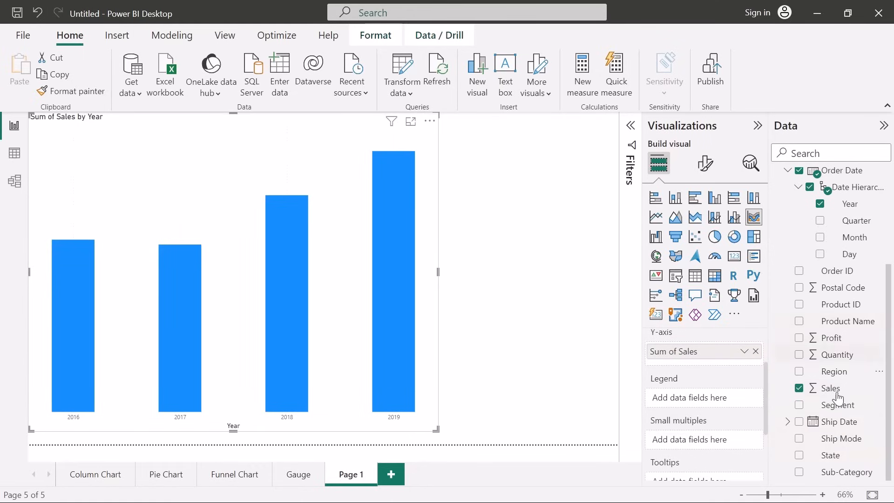
drag(833, 371, 709, 401)
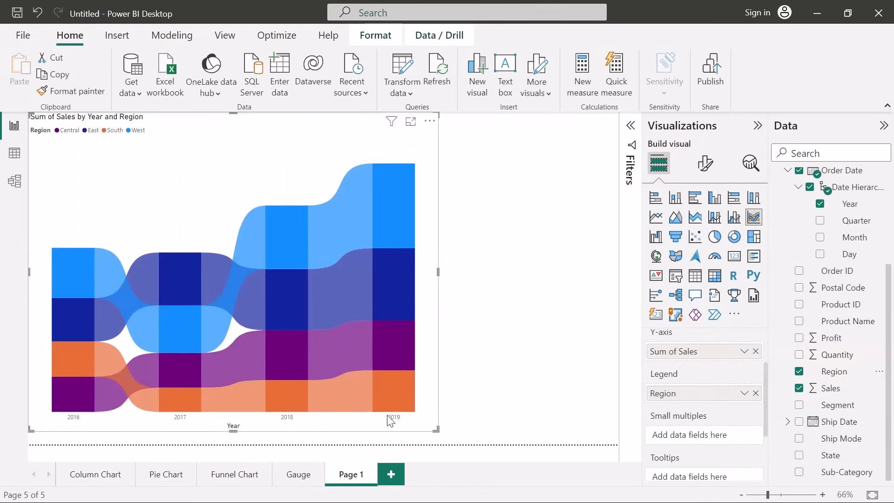
drag(436, 429, 562, 422)
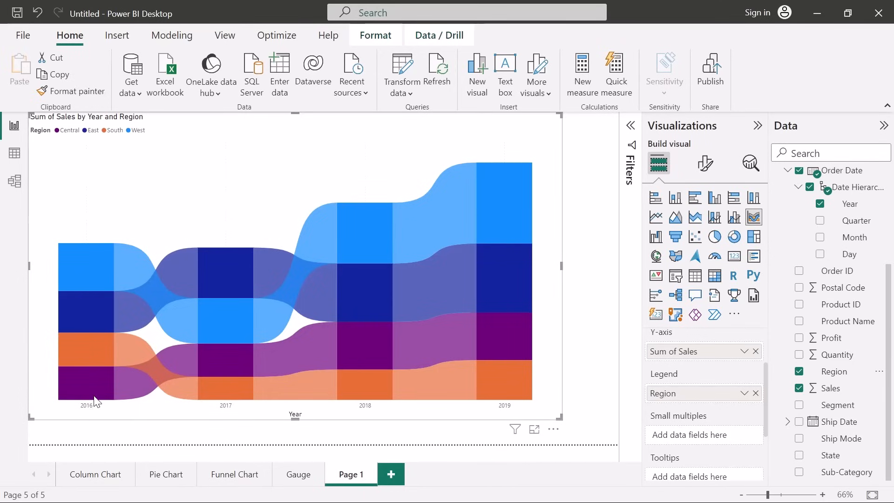
Examine each region's sales and rank changes between years along the ribbons and columns from 2016 to 2019.
mouse_move(98, 407)
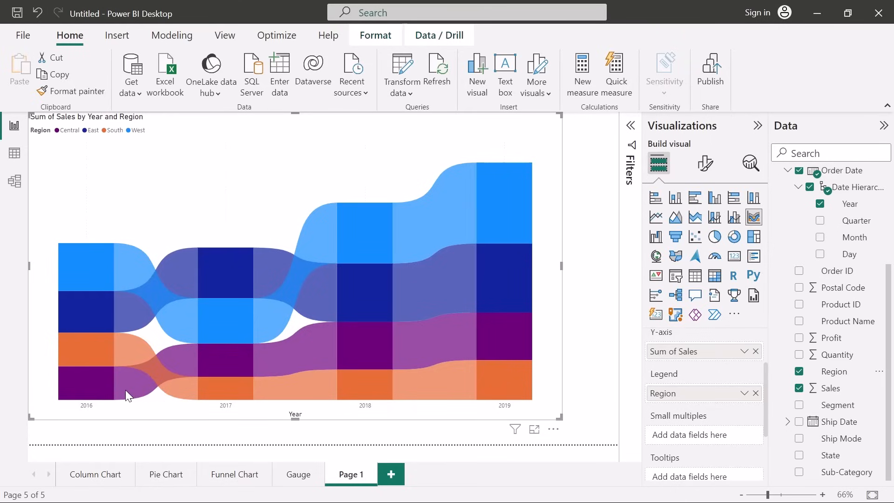
mouse_move(126, 390)
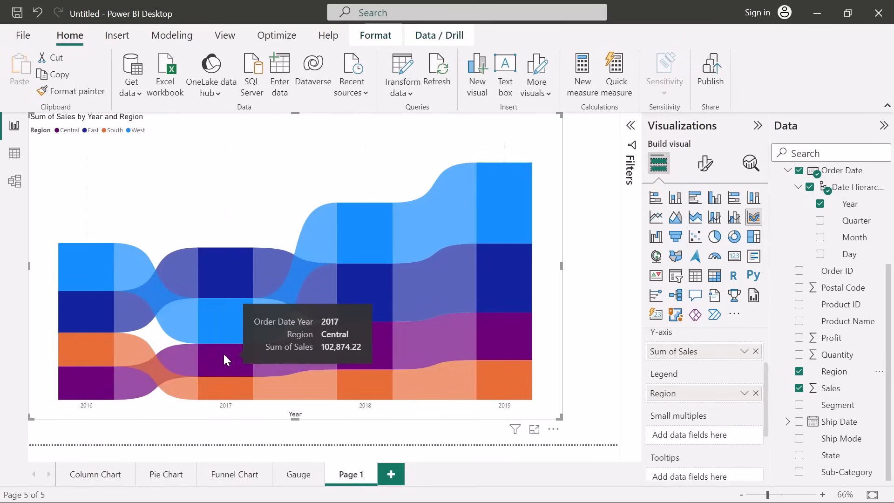
mouse_move(113, 346)
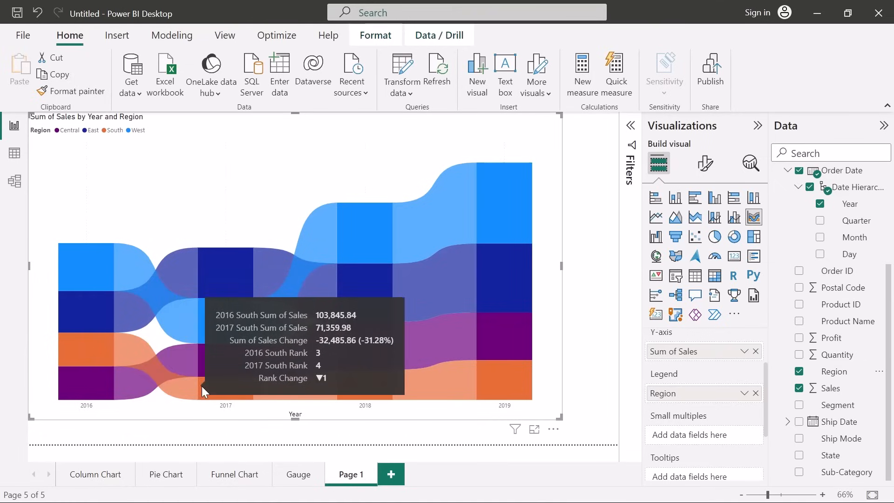
mouse_move(162, 284)
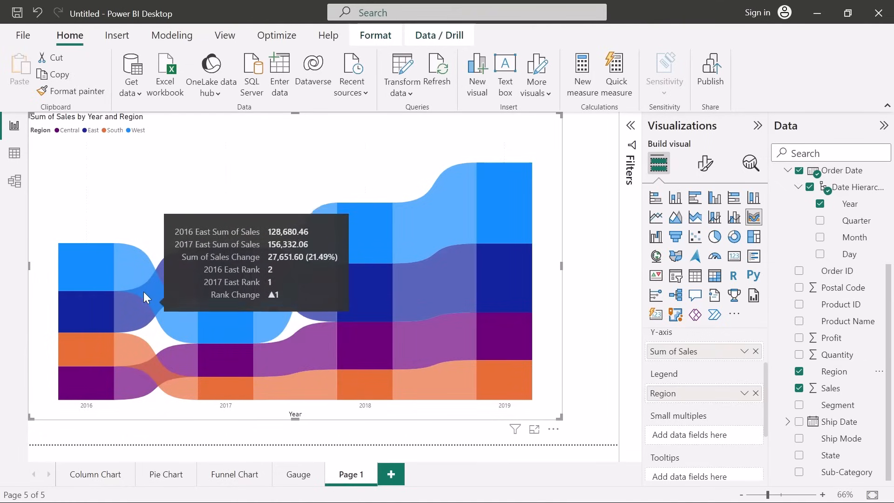
mouse_move(154, 303)
mouse_move(128, 267)
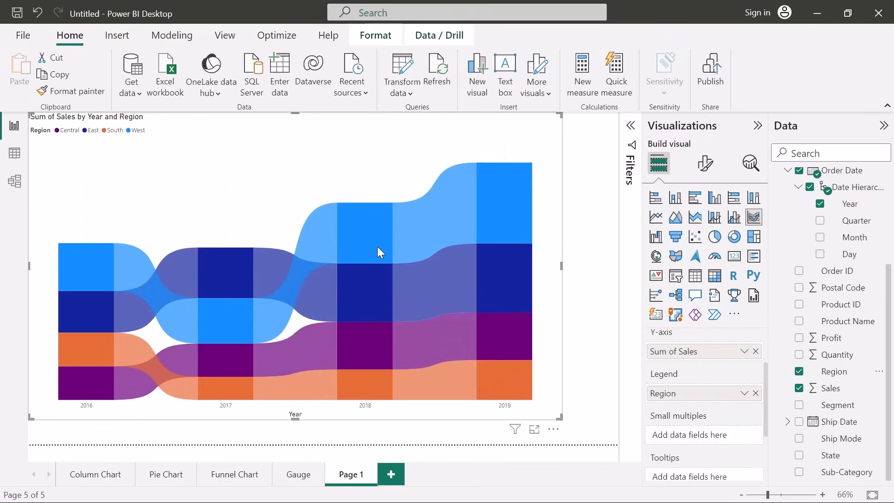
mouse_move(384, 234)
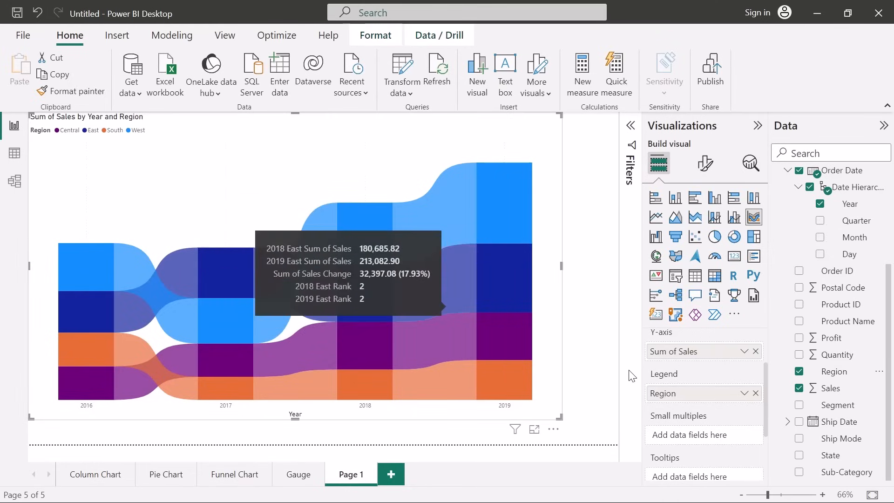
Split the ribbon chart into small multiples by Category and inspect the South region's rank change in the Technology panel.
scroll(703, 403, down, 2)
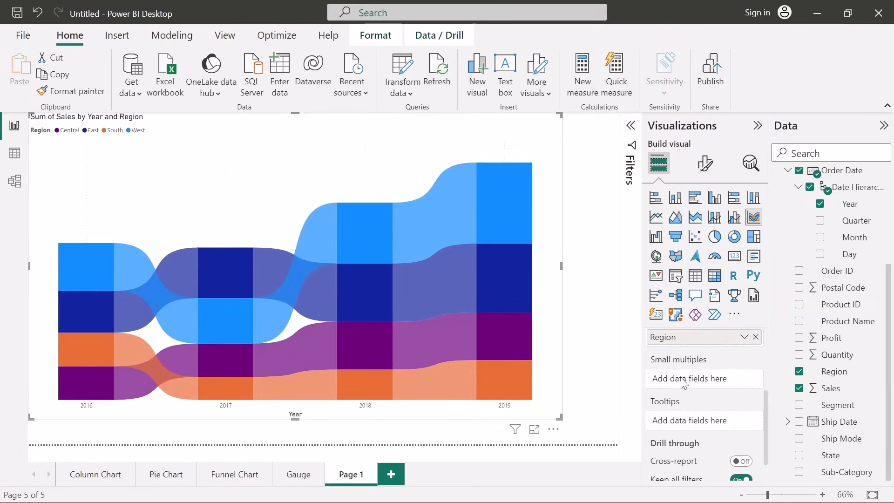
scroll(838, 333, up, 3)
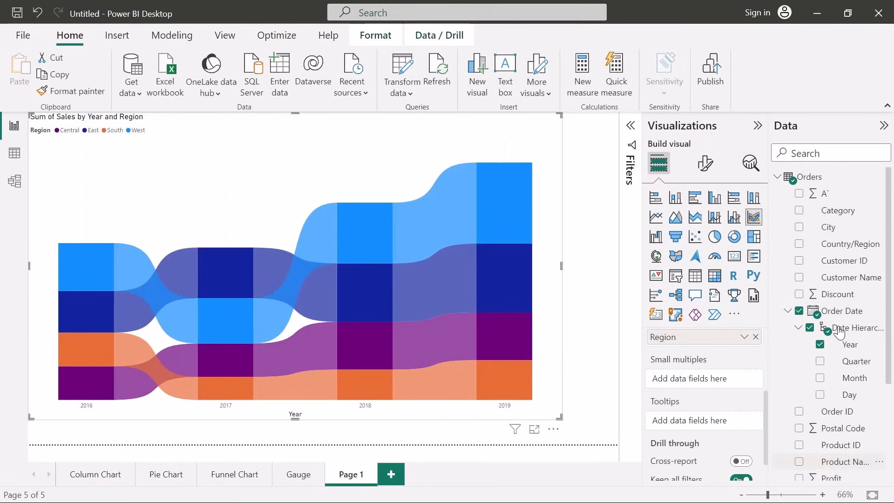
drag(845, 216, 719, 379)
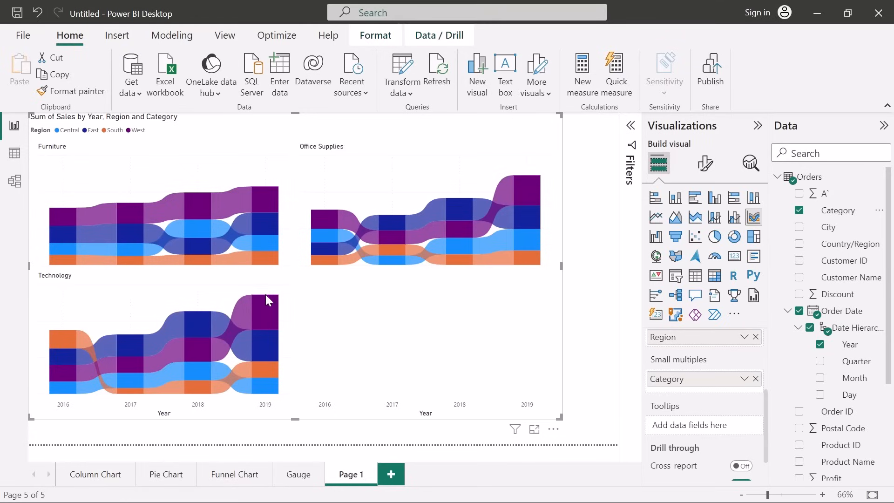
mouse_move(64, 214)
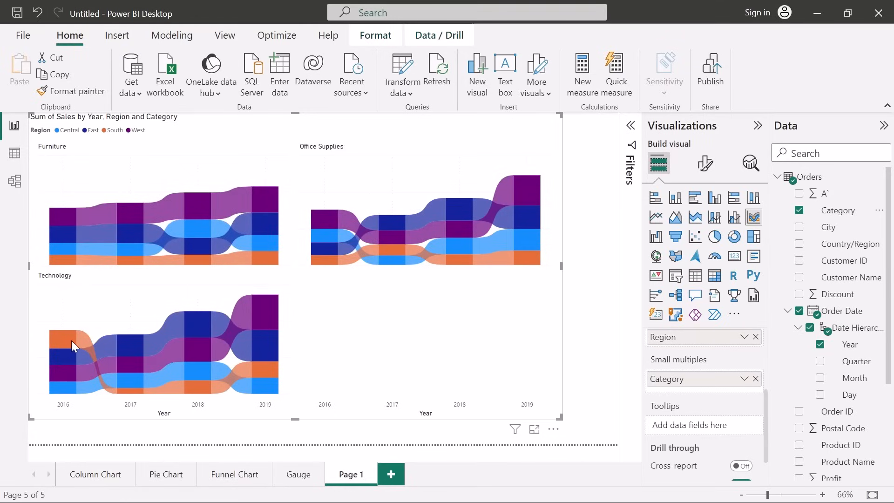
mouse_move(89, 340)
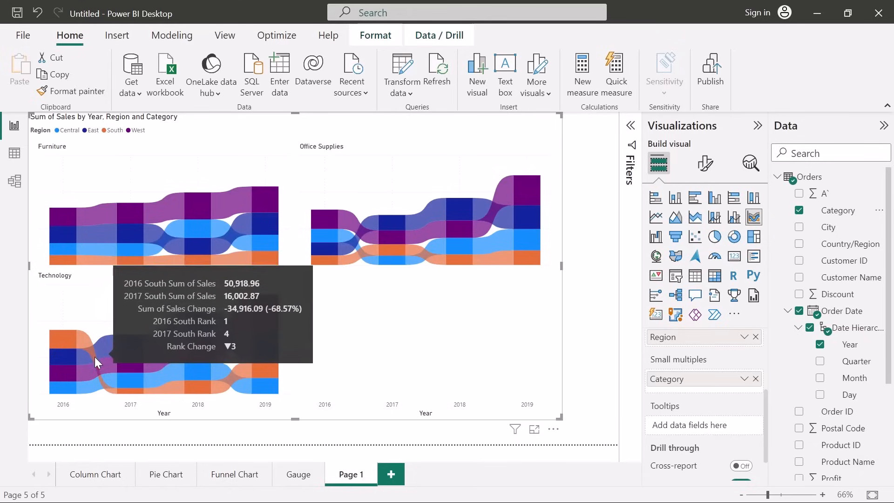
mouse_move(218, 397)
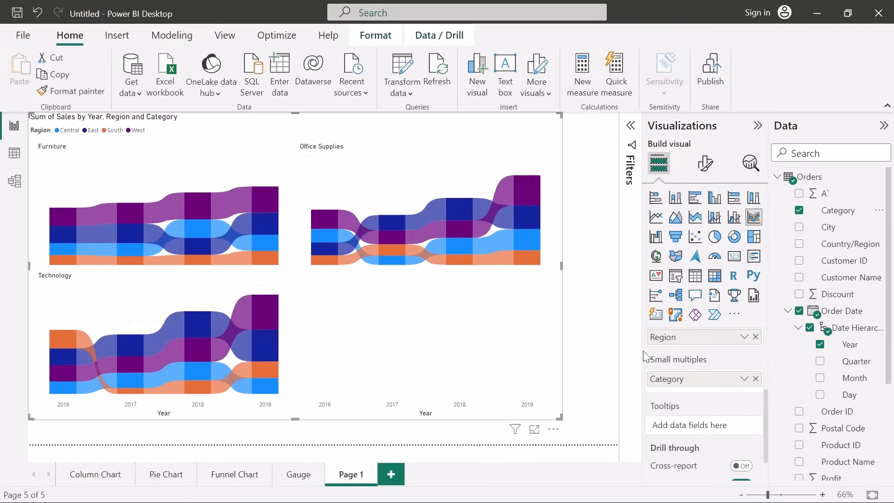
Remove Category from the ribbon chart's small multiples and replace Region with State as its legend.
drag(745, 378, 561, 375)
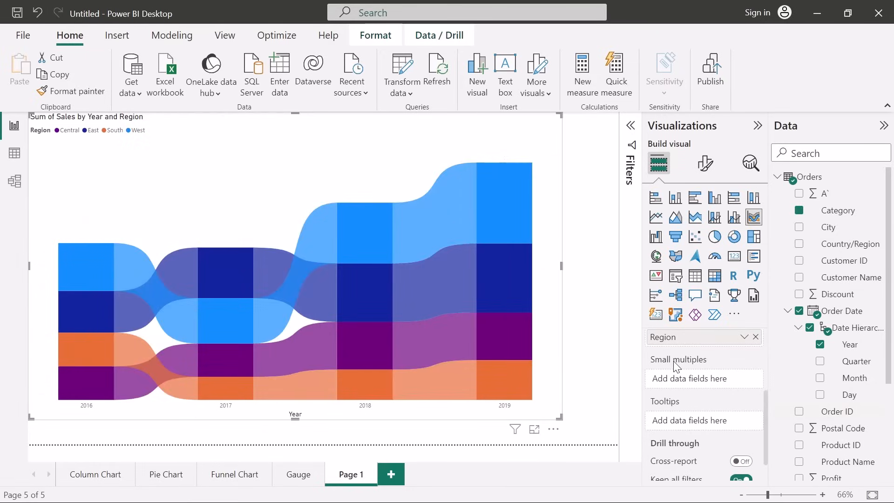
scroll(693, 418, up, 3)
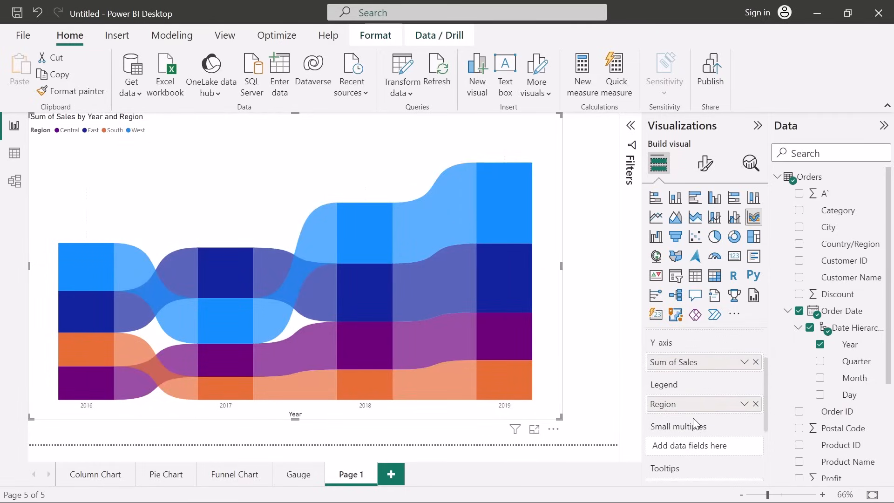
drag(748, 404, 568, 405)
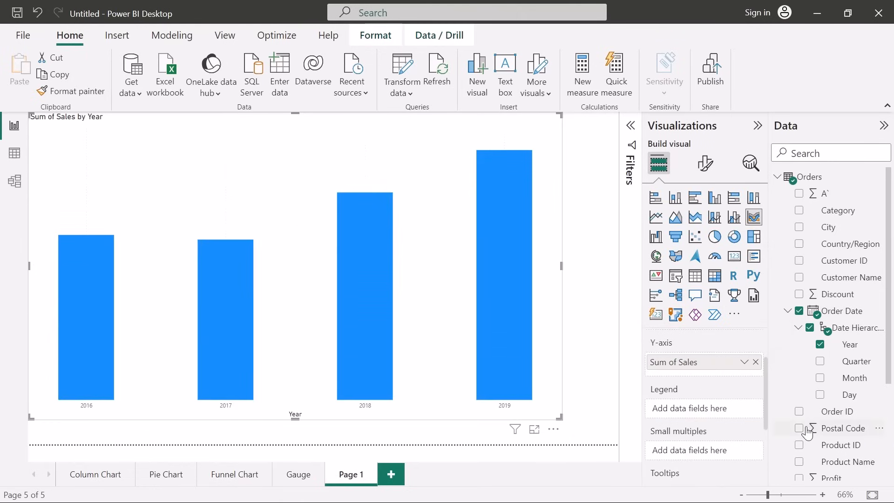
scroll(807, 433, down, 3)
drag(831, 455, 706, 412)
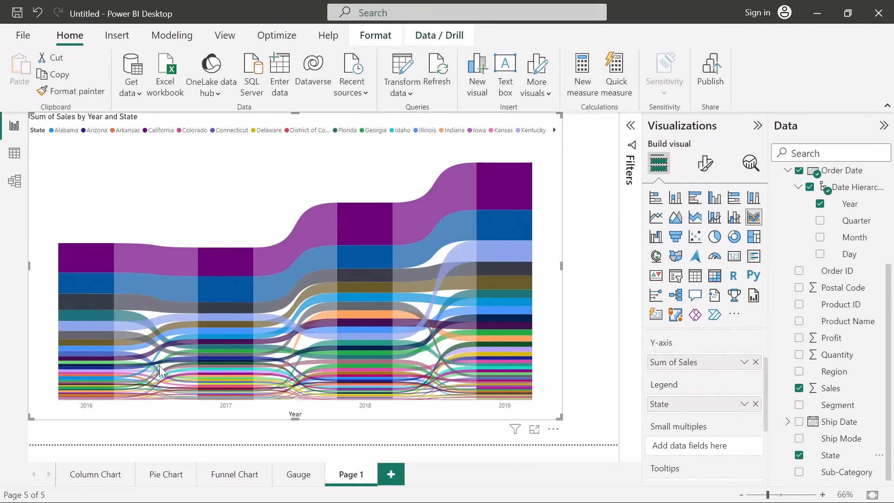
Inspect sales and rank changes on the individual state ribbons and switch to the Funnel Chart page.
mouse_move(159, 366)
mouse_move(117, 367)
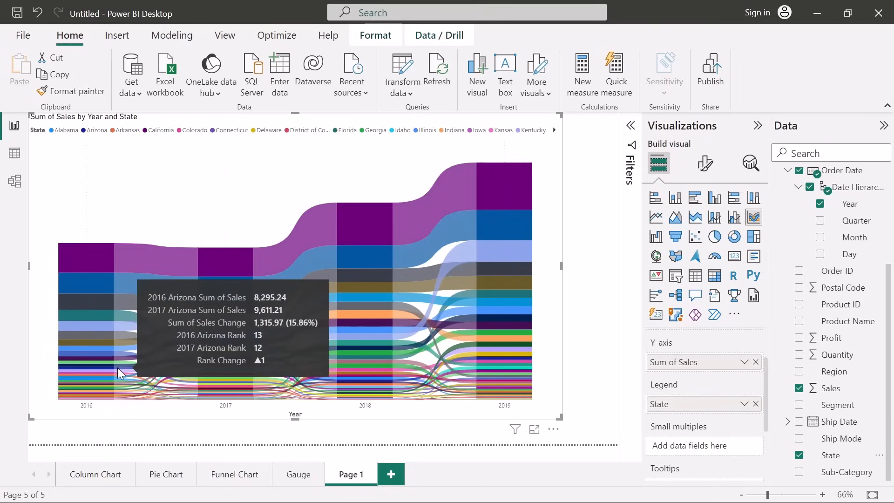
mouse_move(257, 347)
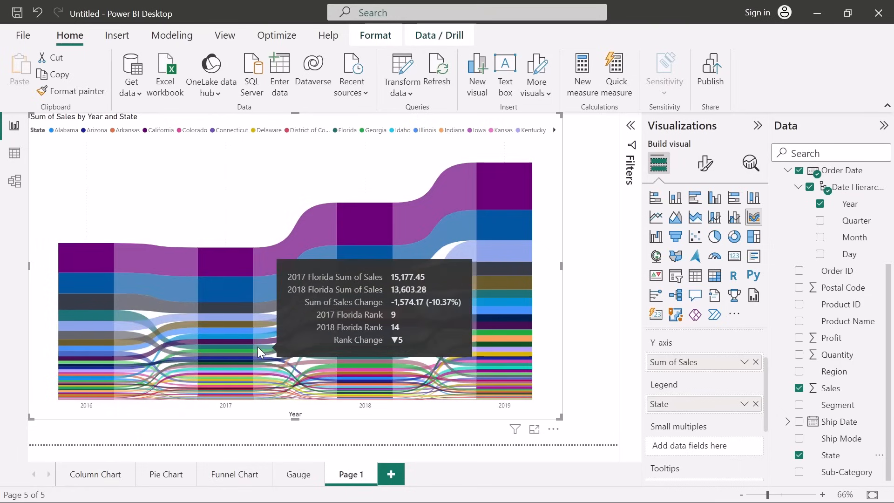
click(258, 346)
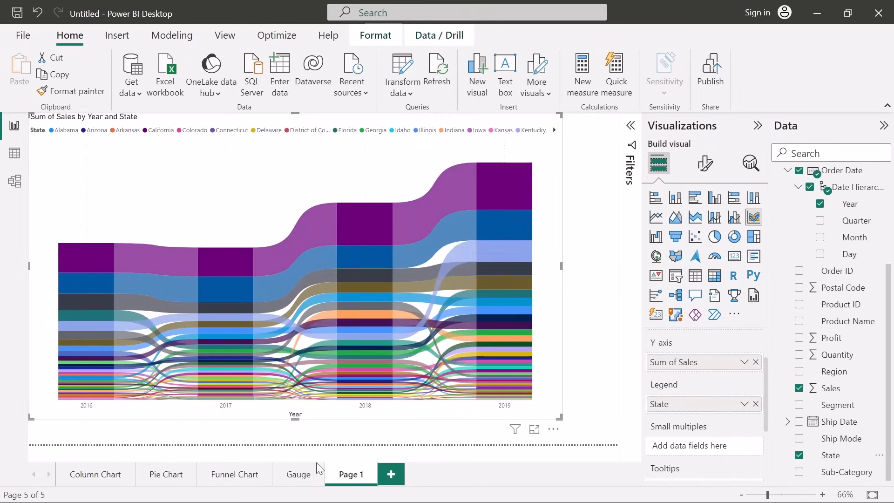
click(224, 475)
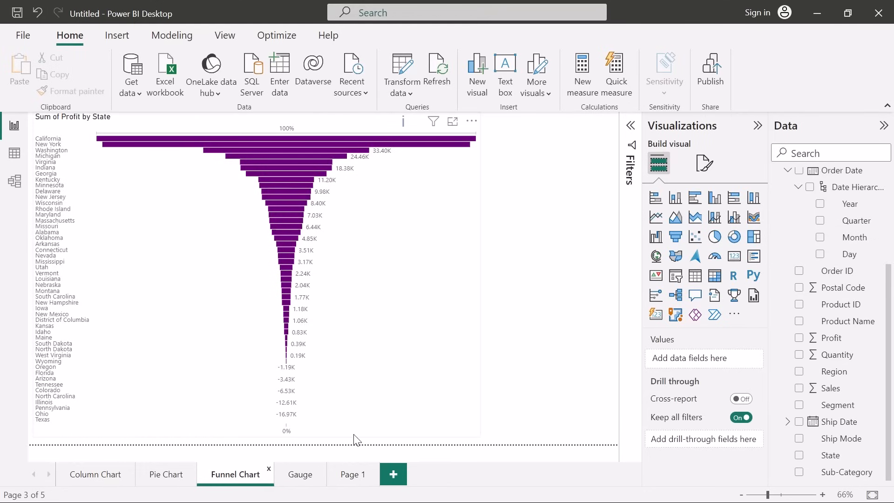
Return to Page 1 and replace State with Region as the ribbon chart's legend.
click(351, 474)
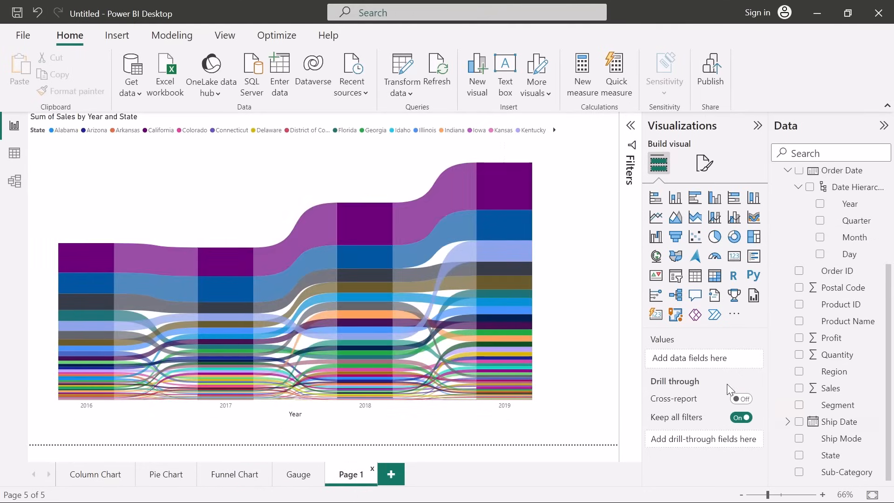
click(367, 324)
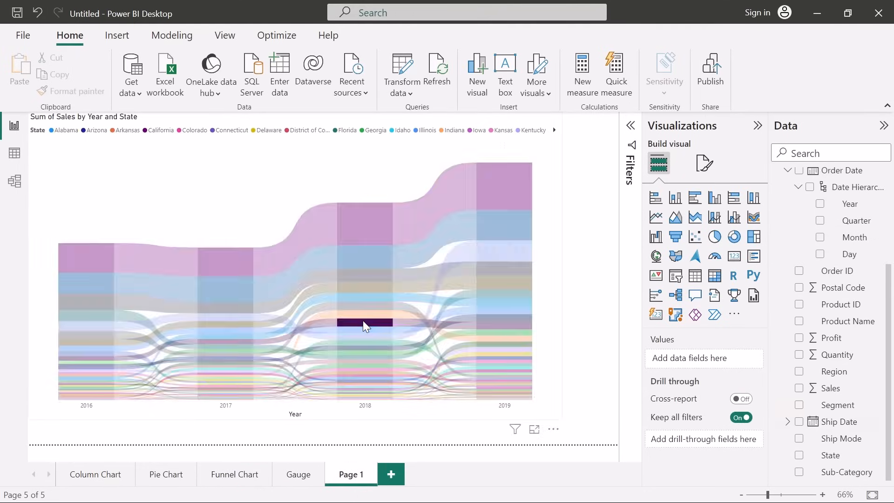
click(288, 176)
scroll(724, 441, down, 2)
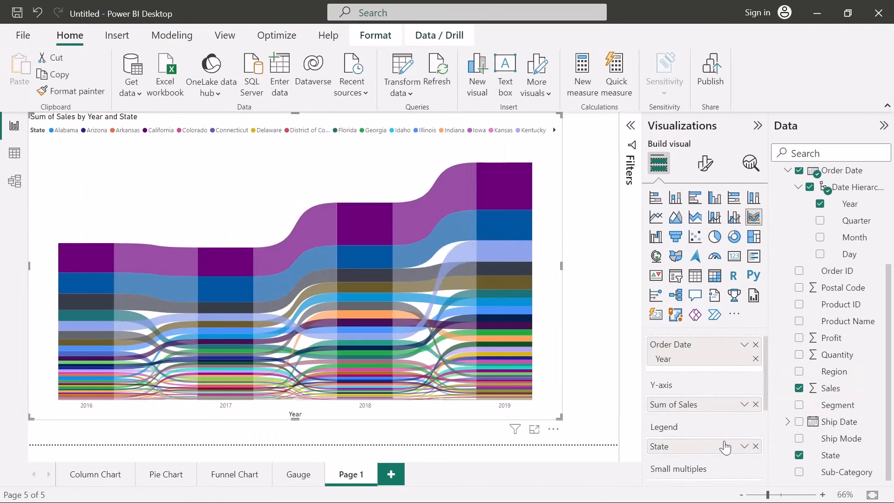
click(755, 433)
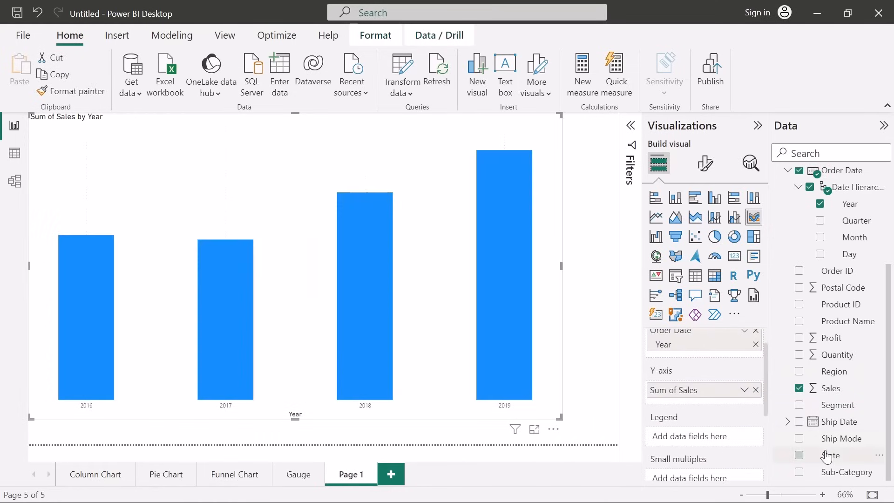
drag(849, 372, 726, 436)
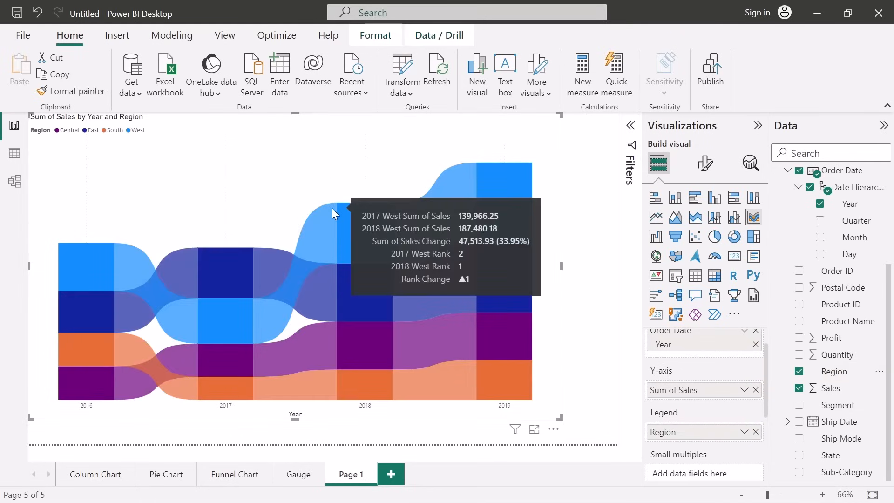
click(705, 164)
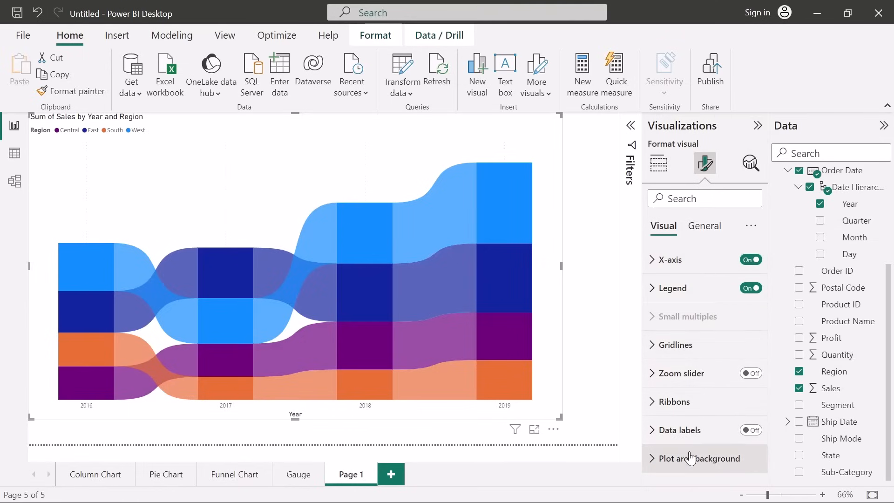
click(704, 227)
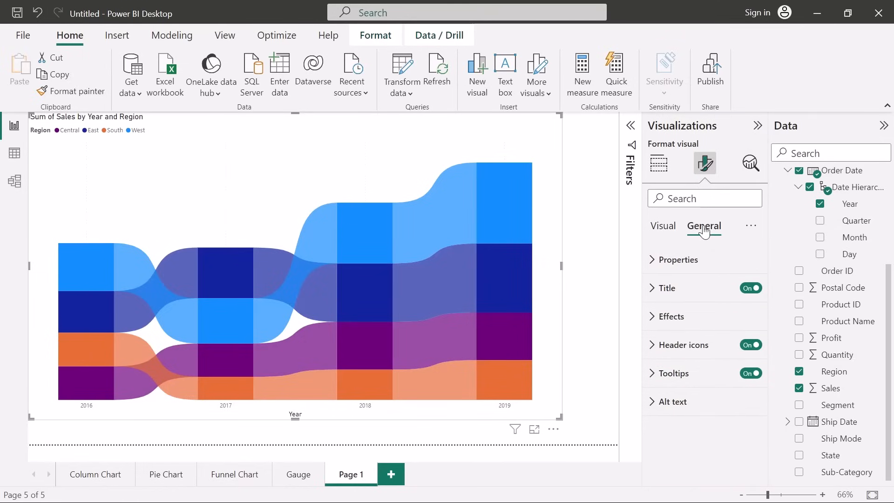
click(661, 169)
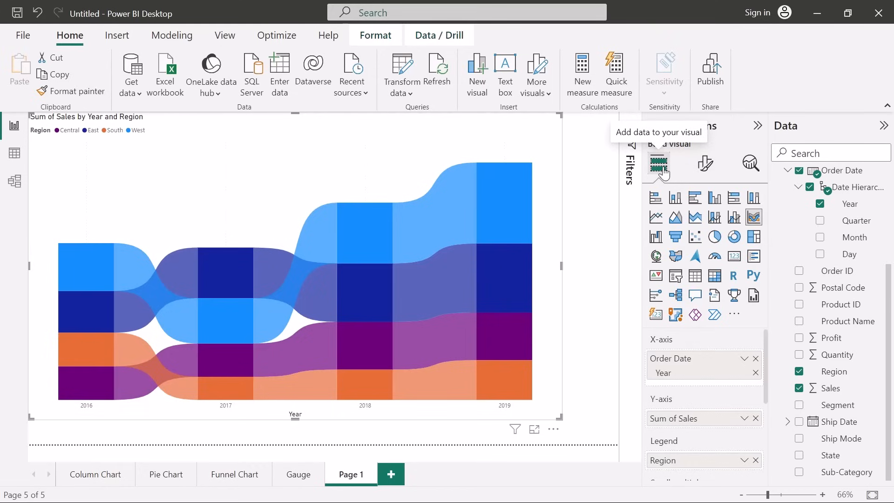
Rename the ribbon chart's page as Ribbon.
double_click(350, 478)
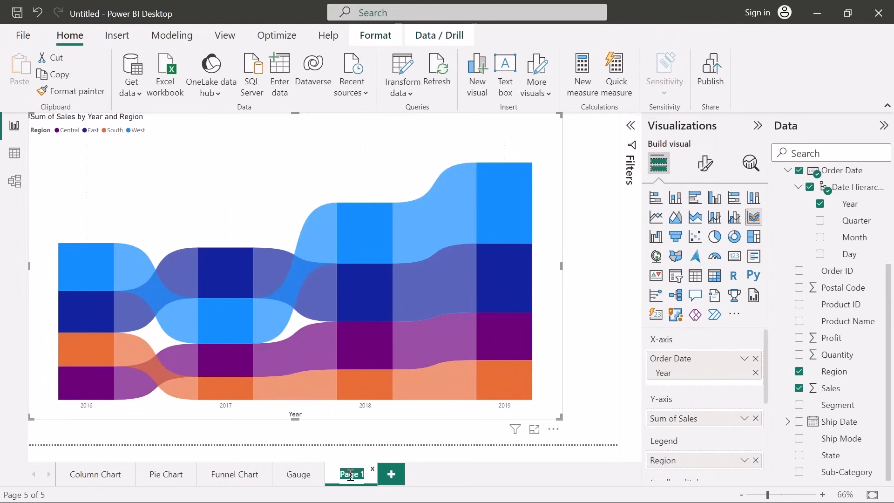
text(Ribbon)
key(Return)
click(589, 263)
Add a new report page and insert an enlarged card visual with Profit as its field.
click(392, 479)
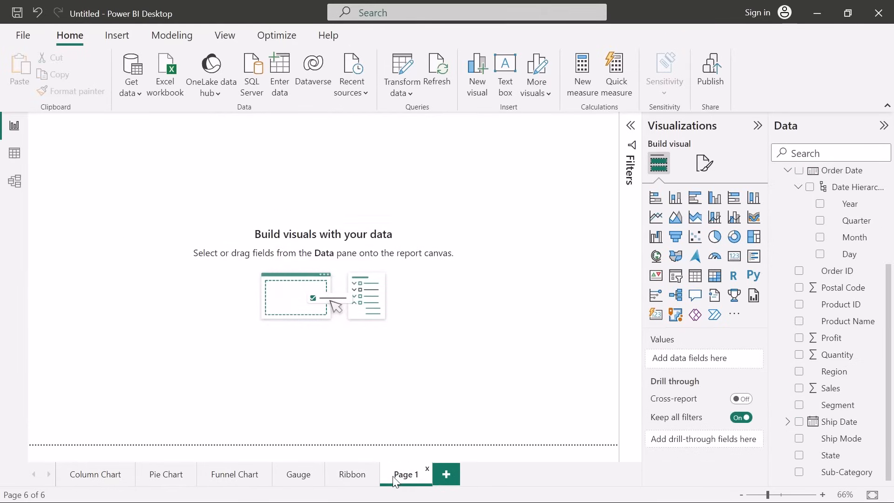
click(733, 261)
drag(160, 238, 224, 277)
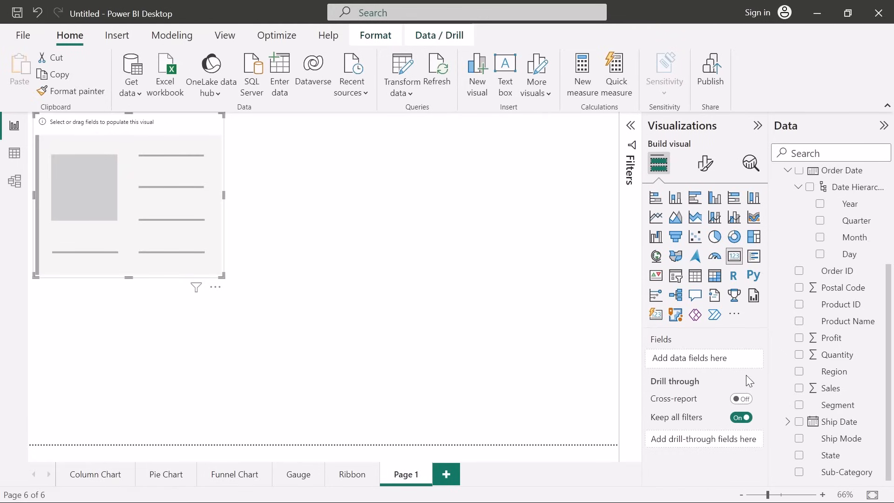
drag(833, 338, 698, 358)
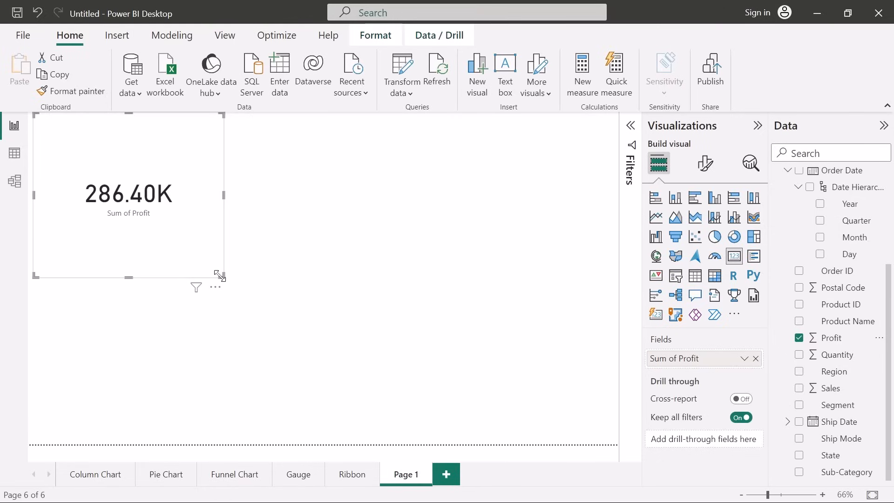
click(704, 168)
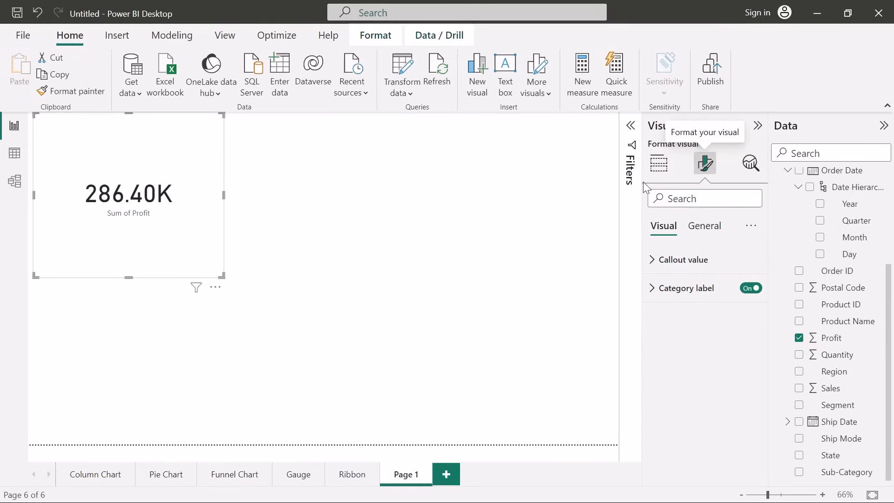
click(721, 230)
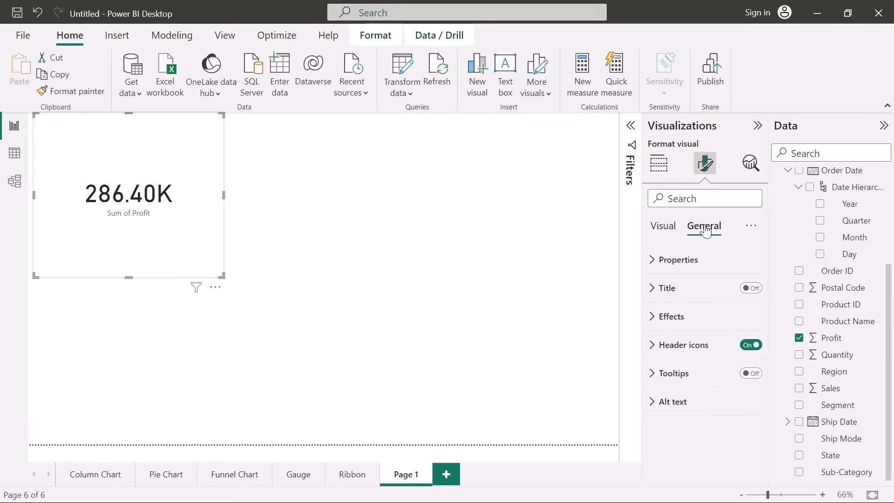
click(657, 172)
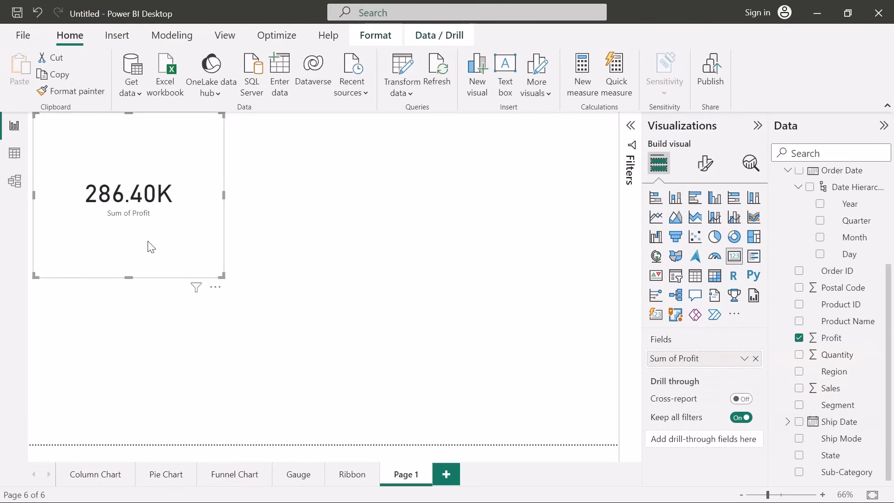
Replace Profit with Sales as the card's field and shrink the card to a small, nearly square size.
click(755, 257)
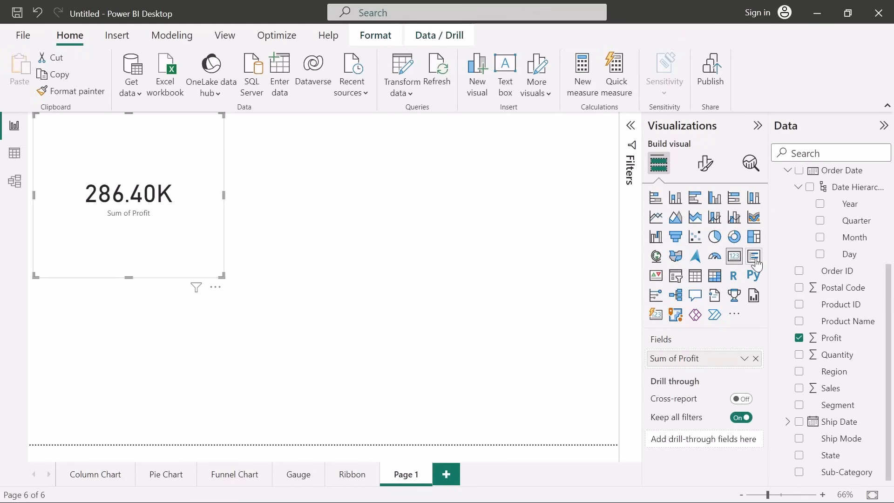
drag(836, 391, 713, 364)
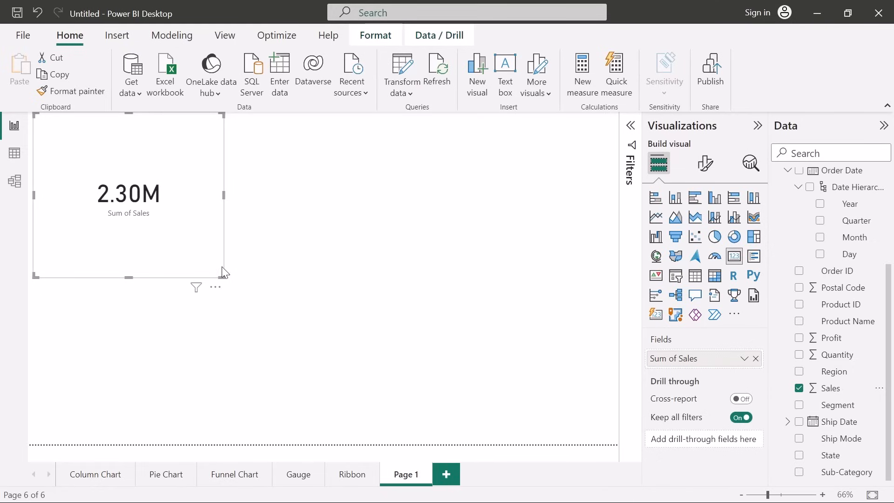
drag(222, 276, 157, 231)
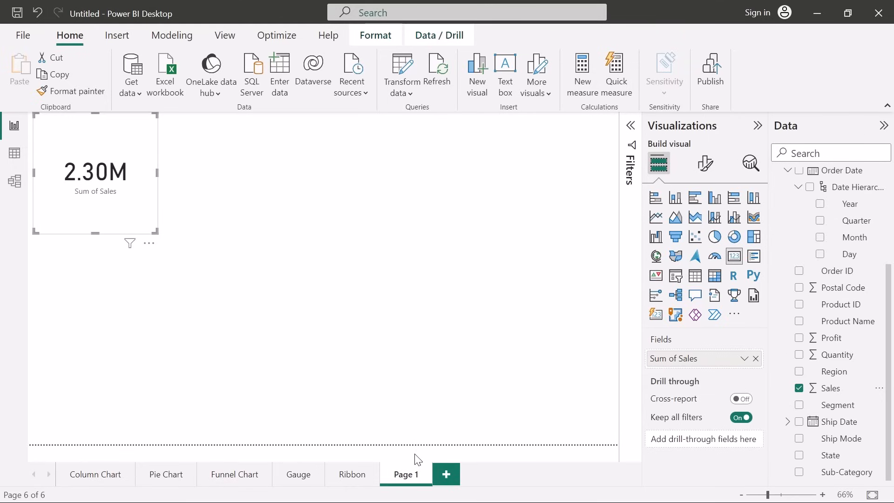
Rename the card visual's page as Card.
double_click(406, 475)
key(BackSpace)
text(Card)
key(Return)
Review the finished visuals on the Ribbon, Gauge, Funnel Chart, Pie Chart and Column Chart pages.
click(352, 474)
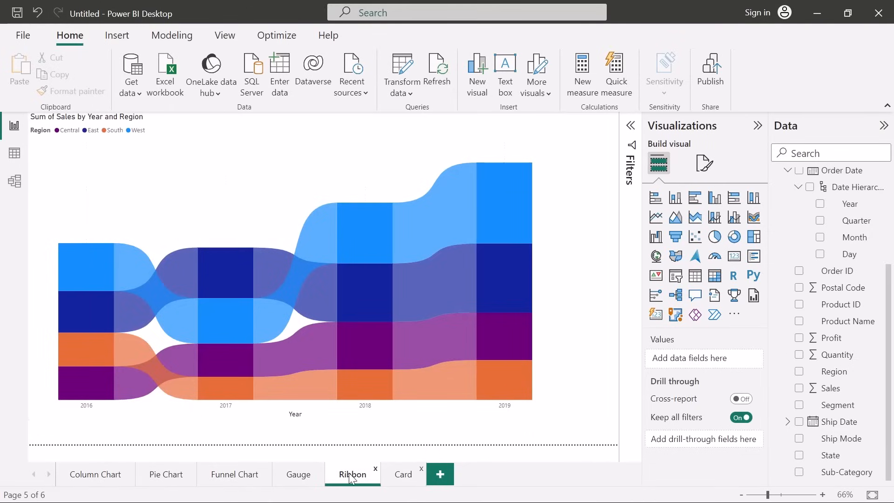
click(300, 473)
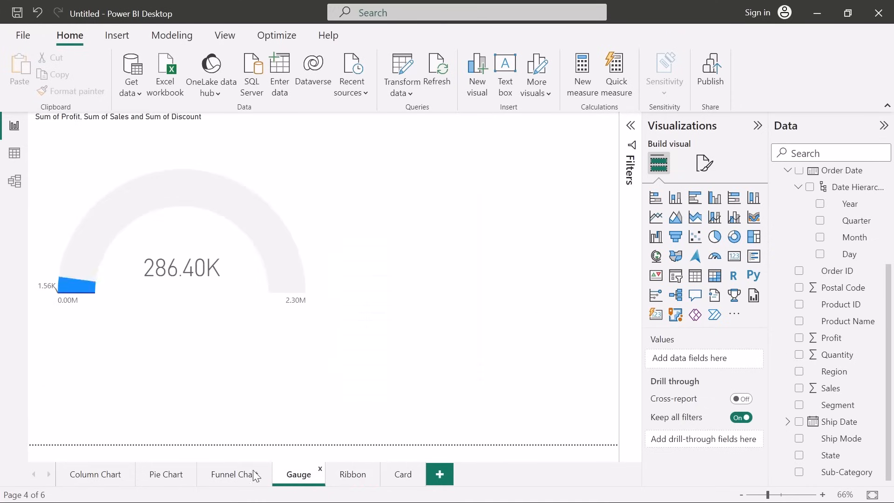
click(220, 476)
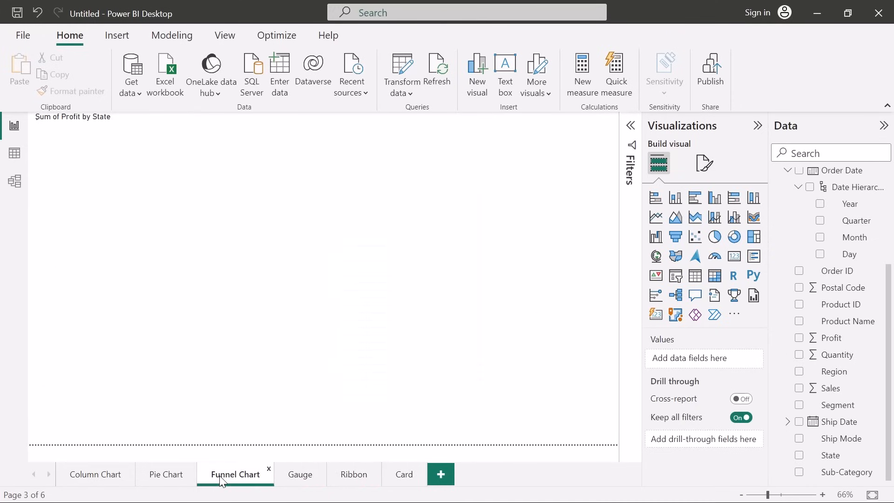
click(153, 474)
click(93, 474)
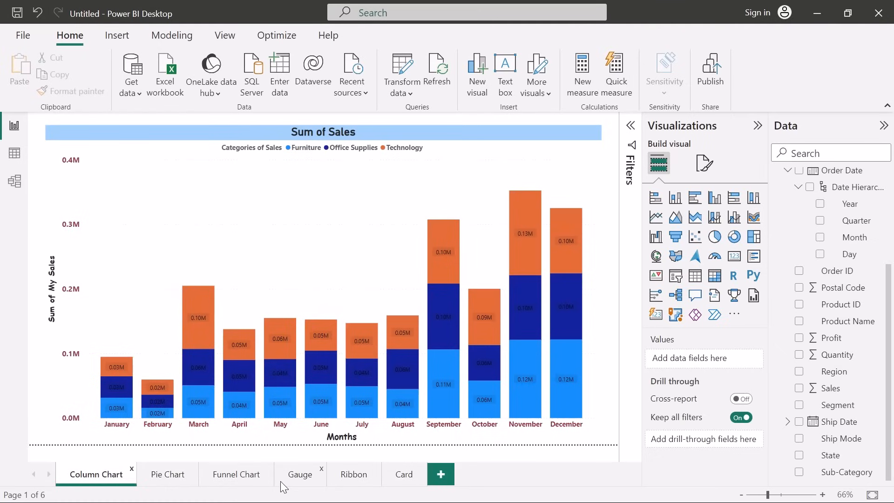
click(355, 477)
click(87, 476)
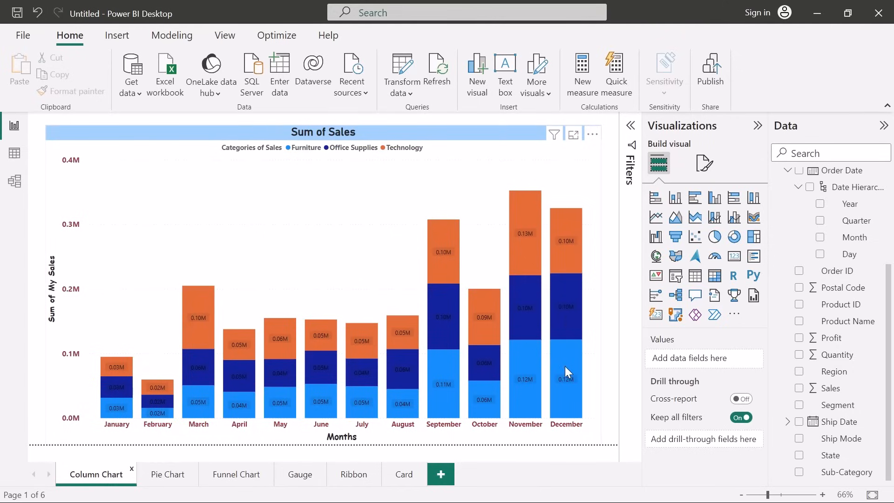
Include only the December Office Supplies, March Technology, September Furniture, May Furniture and May Technology segments in the column chart, then highlight May Technology.
mouse_move(569, 315)
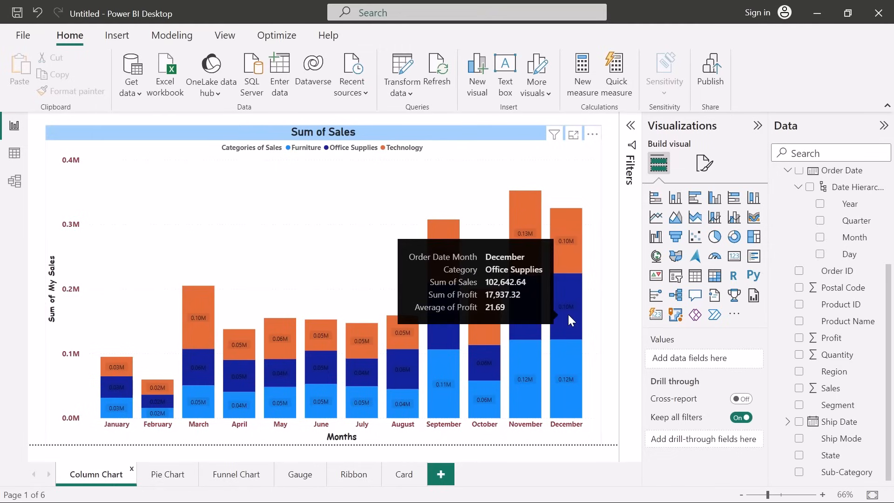
click(568, 313)
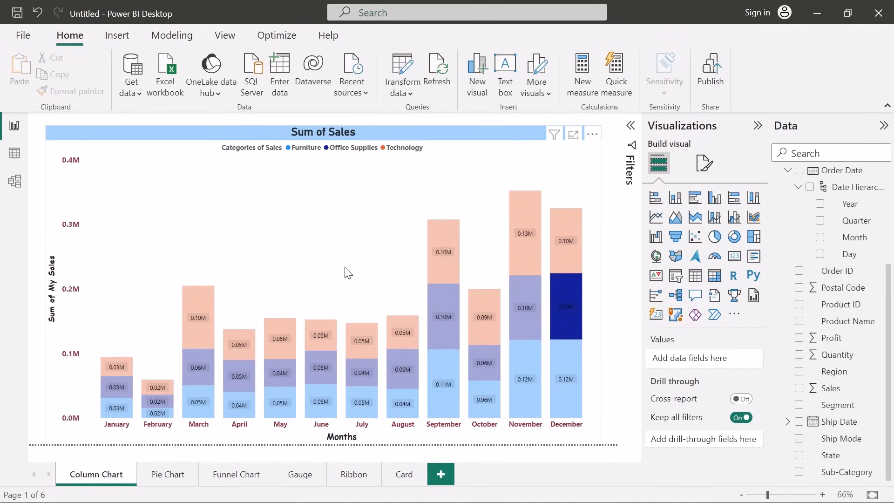
mouse_move(203, 317)
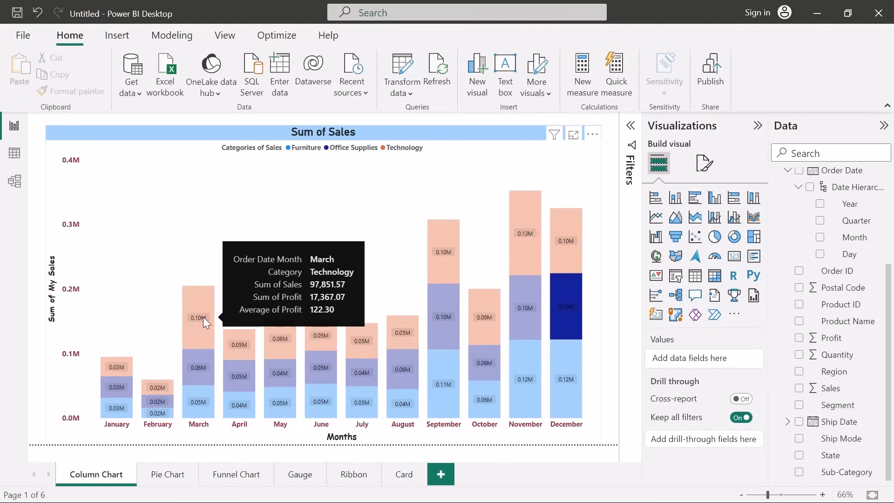
ctrl+click(203, 317)
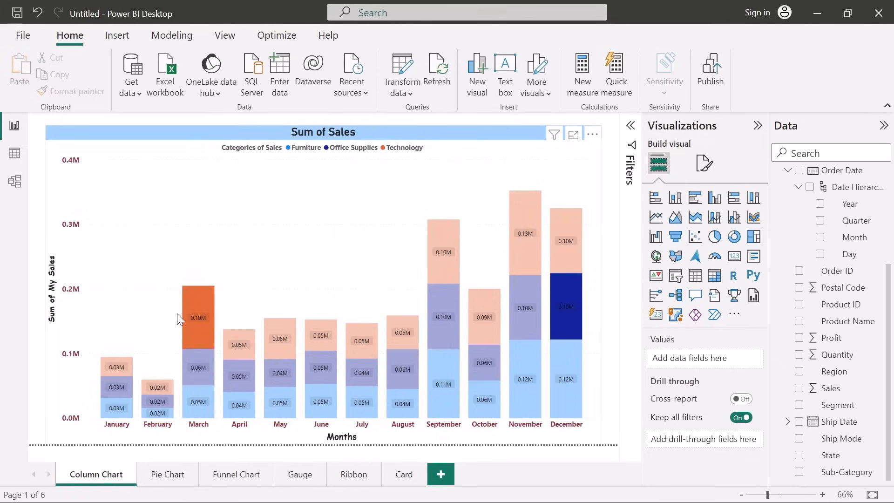
click(446, 395)
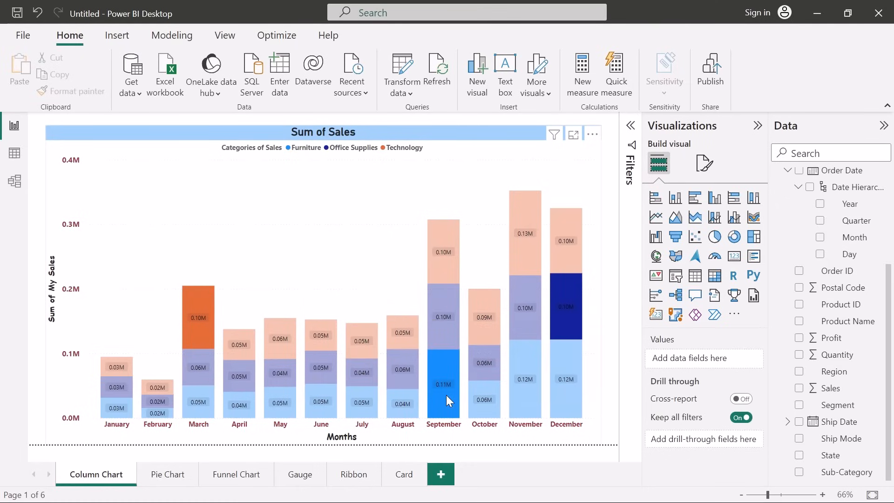
mouse_move(272, 404)
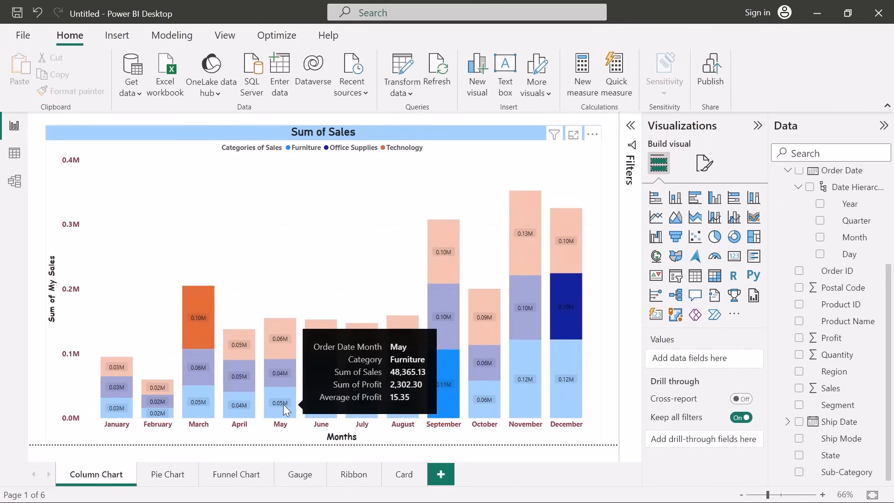
ctrl+click(283, 404)
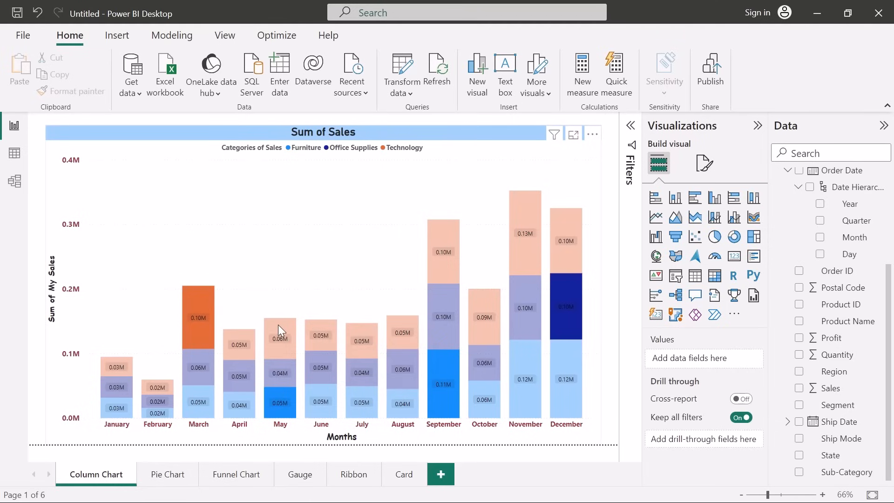
ctrl+click(278, 340)
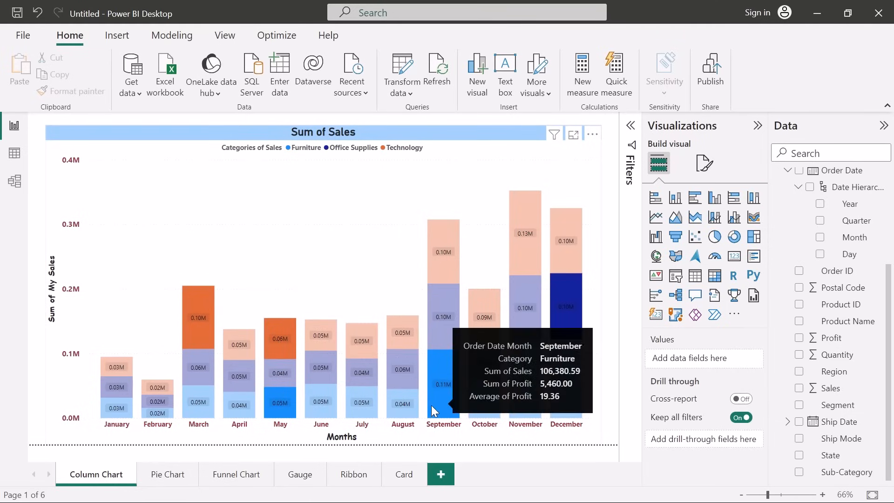
mouse_move(317, 389)
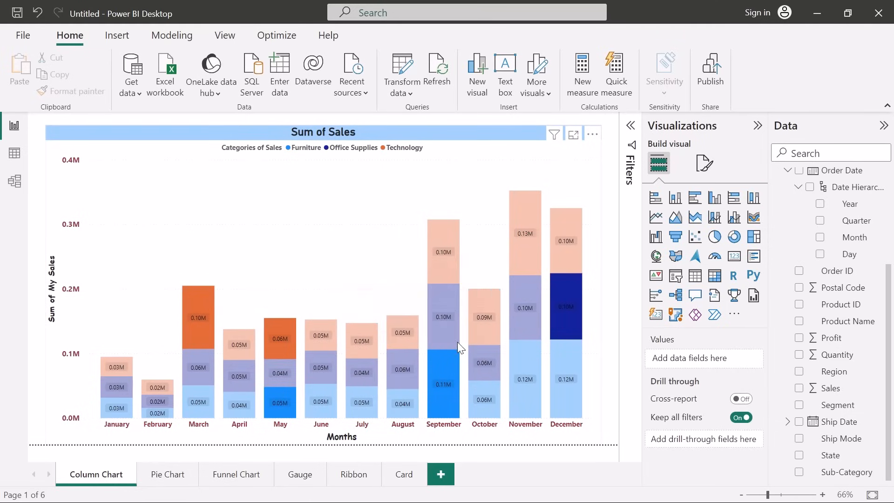
mouse_move(196, 310)
right_click(200, 303)
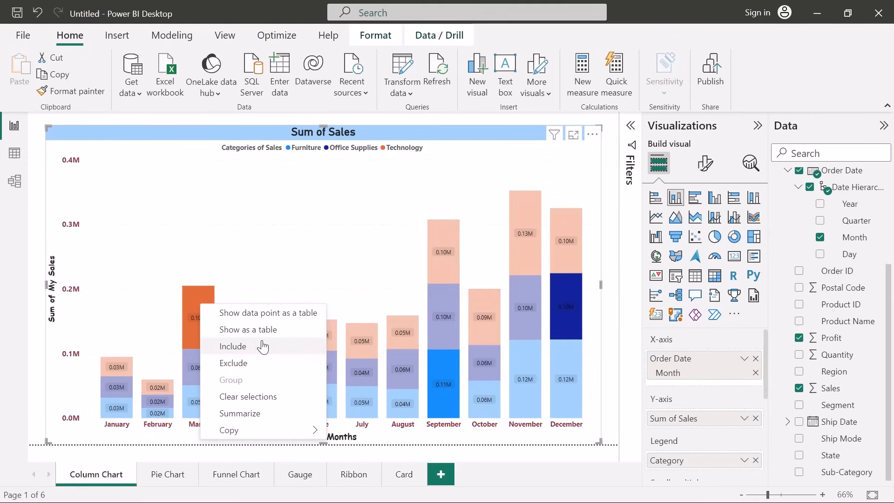
click(248, 349)
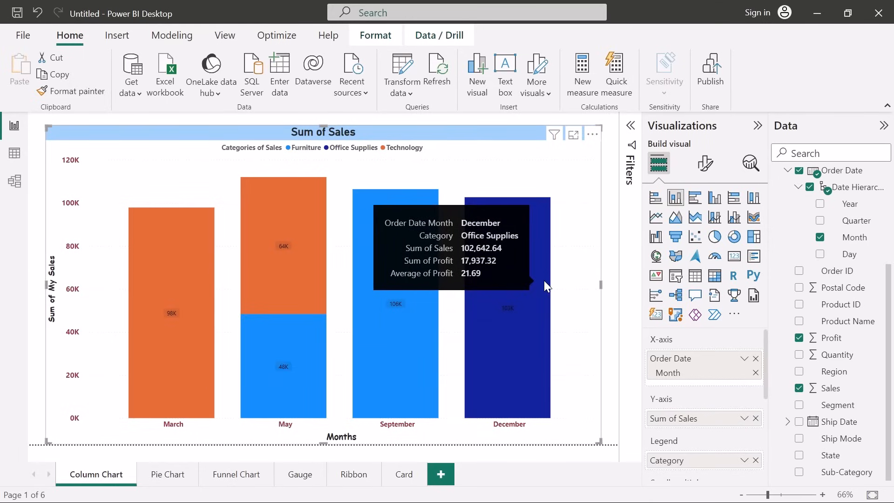
click(273, 300)
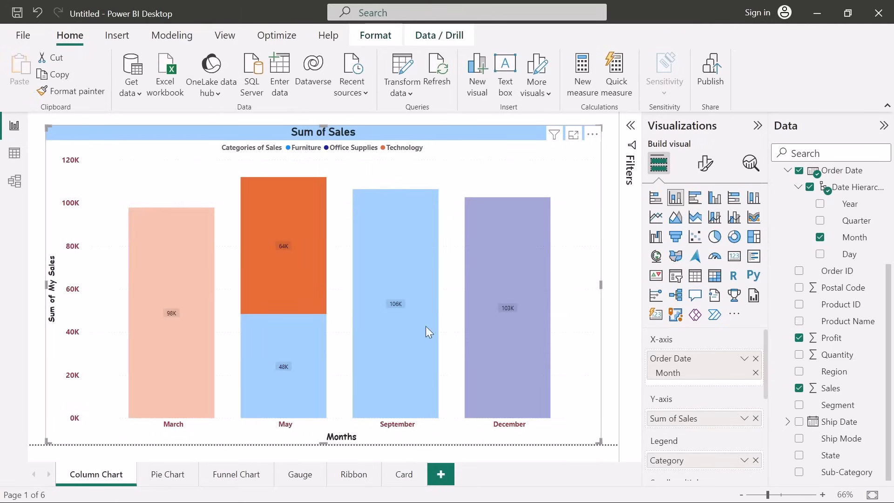
Clear the May Technology highlight and undo the inclusion of selected segments in the column chart.
click(575, 291)
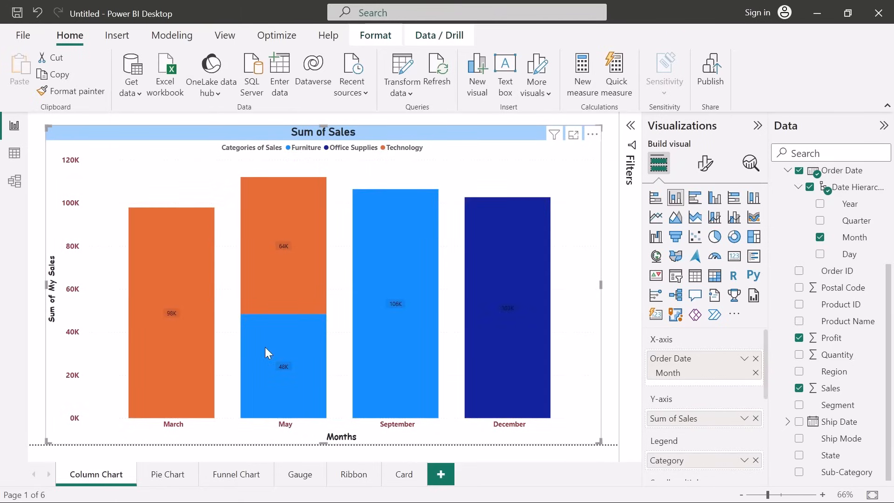
mouse_move(264, 351)
key(ctrl+z)
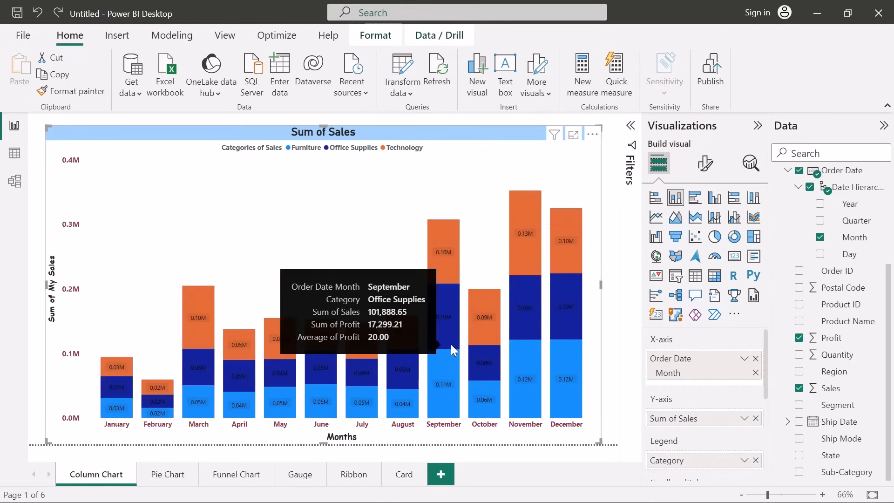
Exclude all three September segments and the August Furniture segment from the column chart, and undo the exclusion.
click(437, 321)
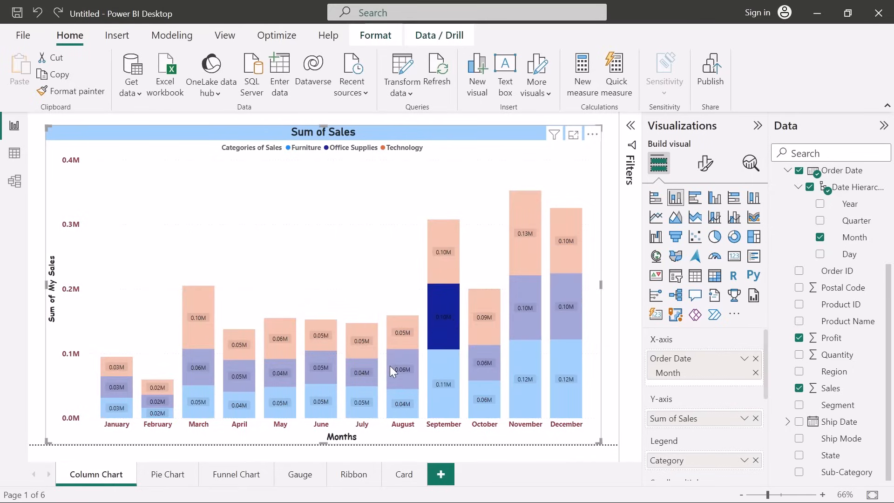
ctrl+click(448, 378)
ctrl+click(447, 261)
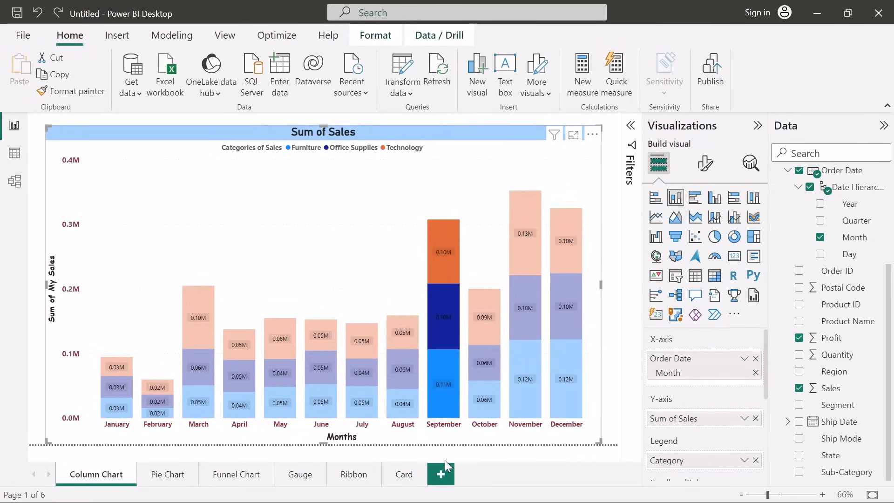
ctrl+click(413, 413)
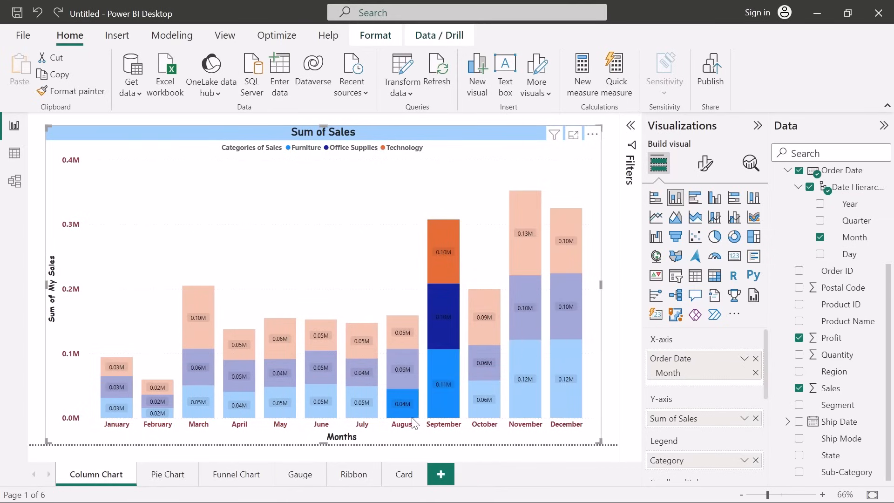
right_click(443, 318)
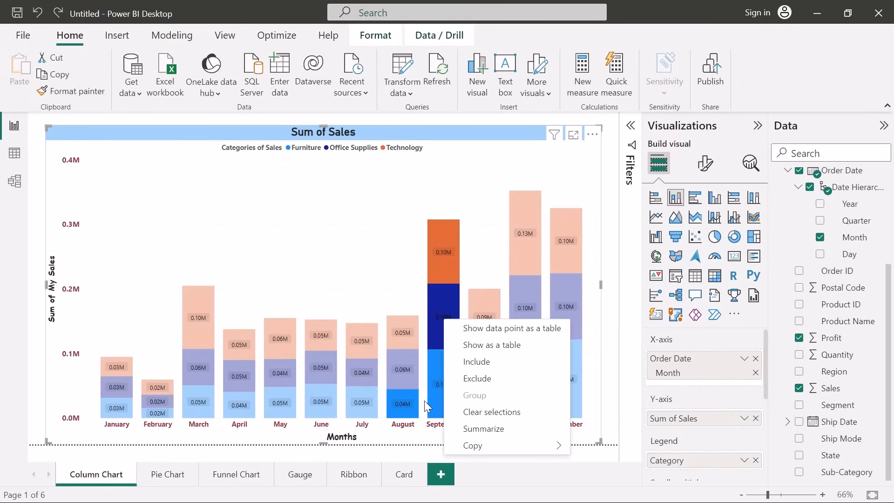
click(486, 381)
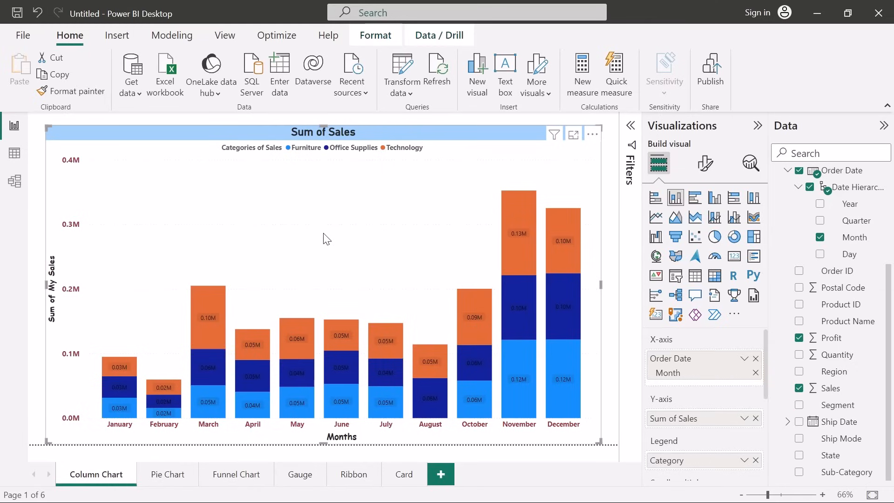
key(ctrl+z)
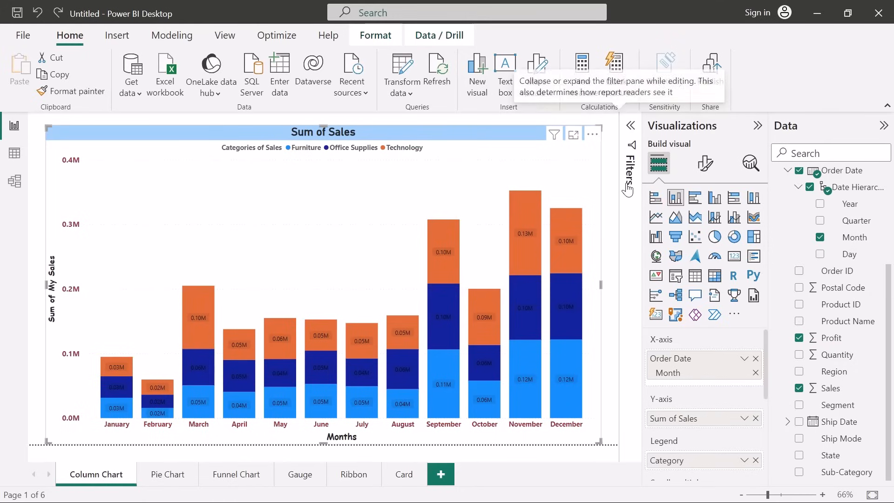
Collapse the visualization and data field areas and expand the column chart's filters.
click(758, 126)
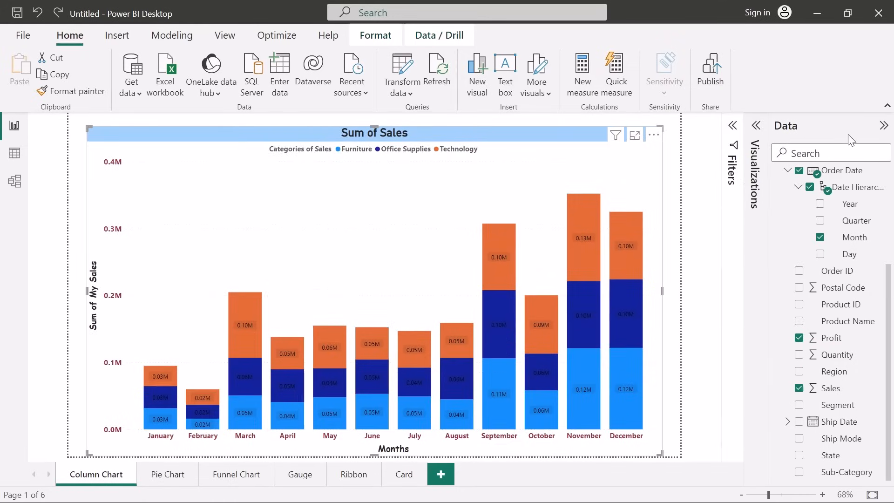
click(883, 131)
click(835, 125)
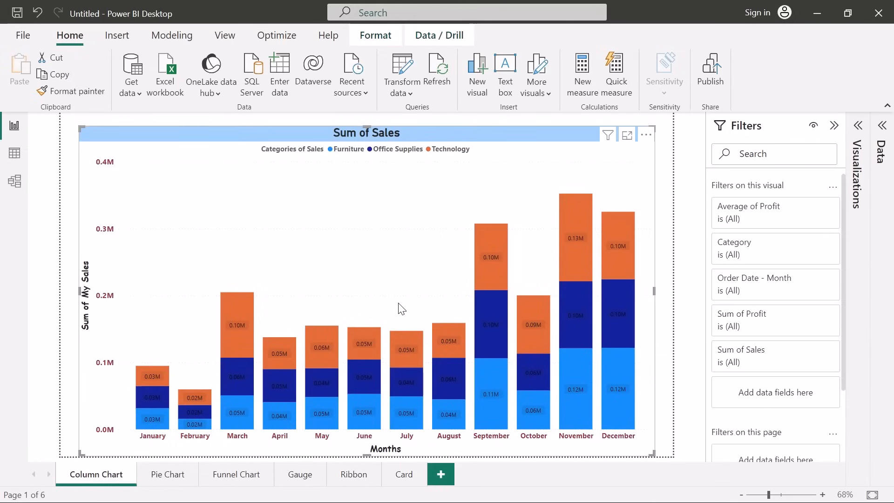
mouse_move(497, 274)
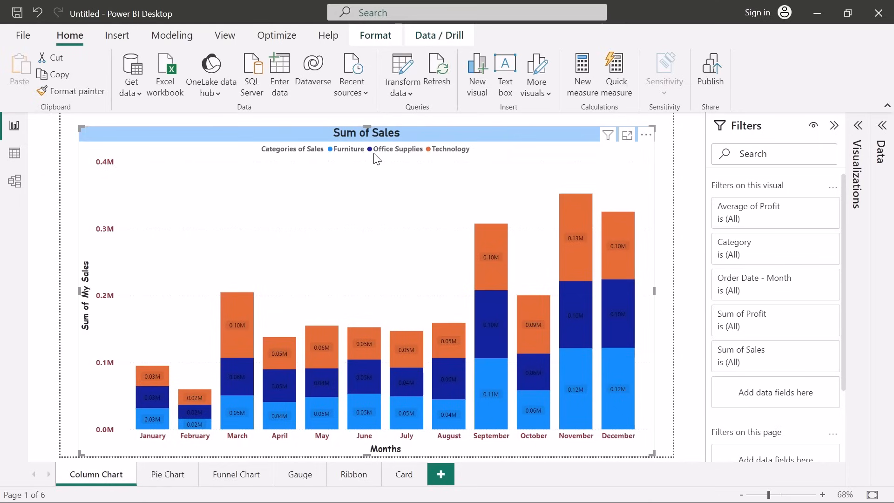
Filter the column chart's Category to Office Supplies and Furniture.
click(813, 242)
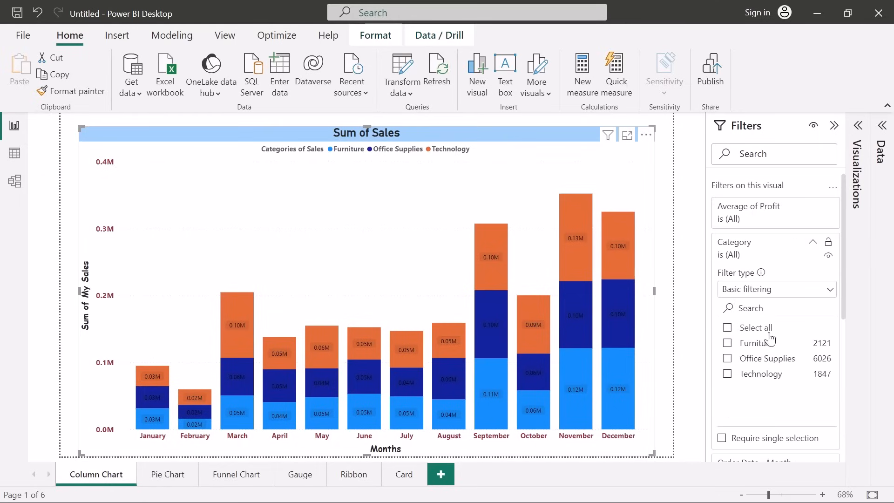
click(727, 358)
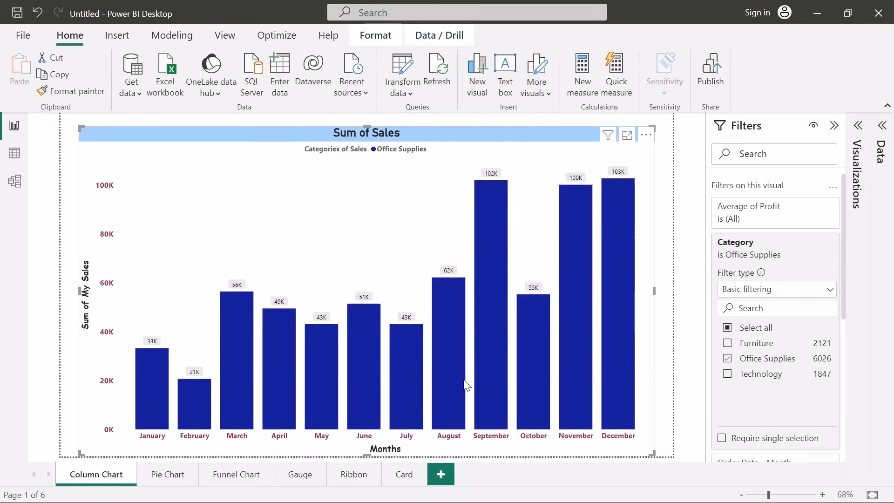
click(729, 343)
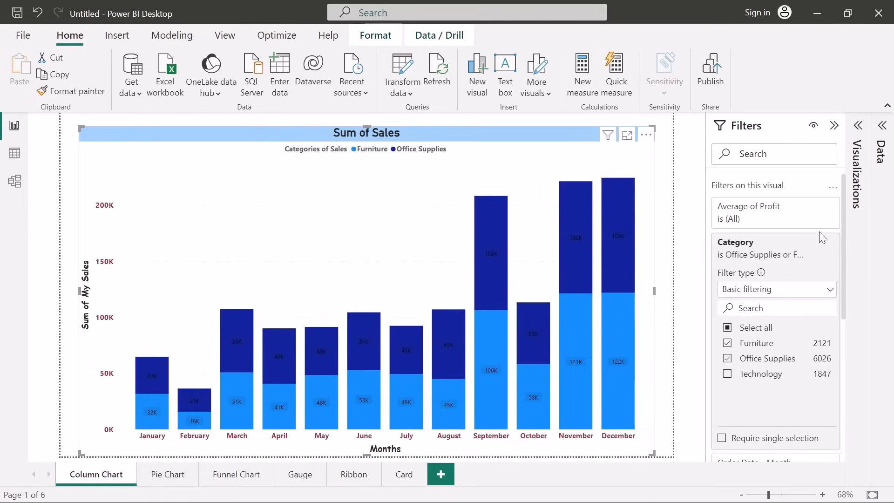
click(813, 243)
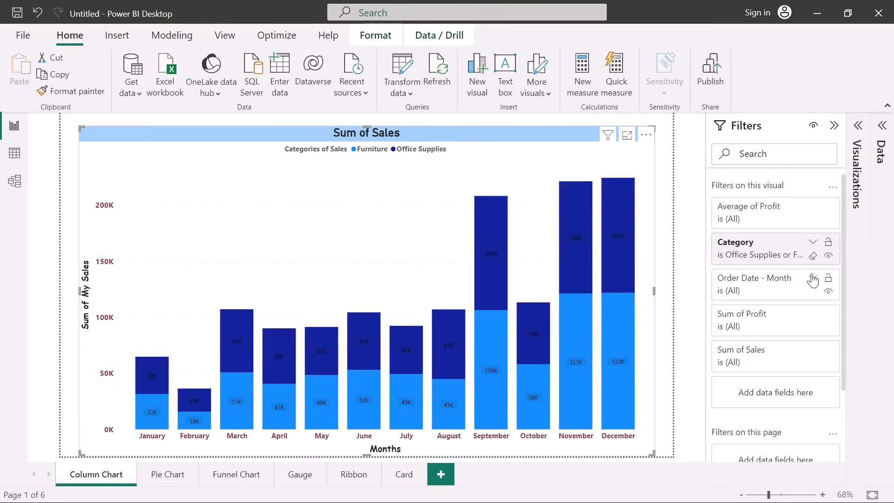
Filter the column chart's Order Date month to all months except January, February and March.
click(813, 280)
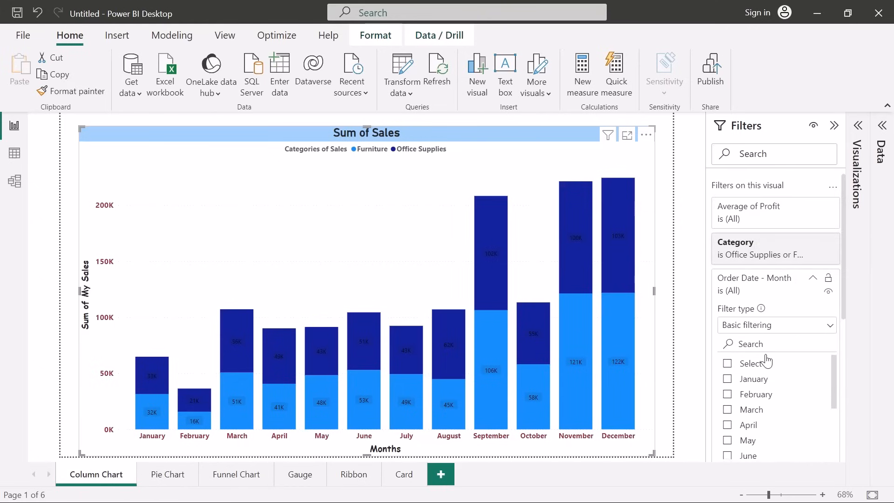
scroll(769, 353, down, 3)
scroll(766, 361, up, 2)
scroll(766, 361, up, 1)
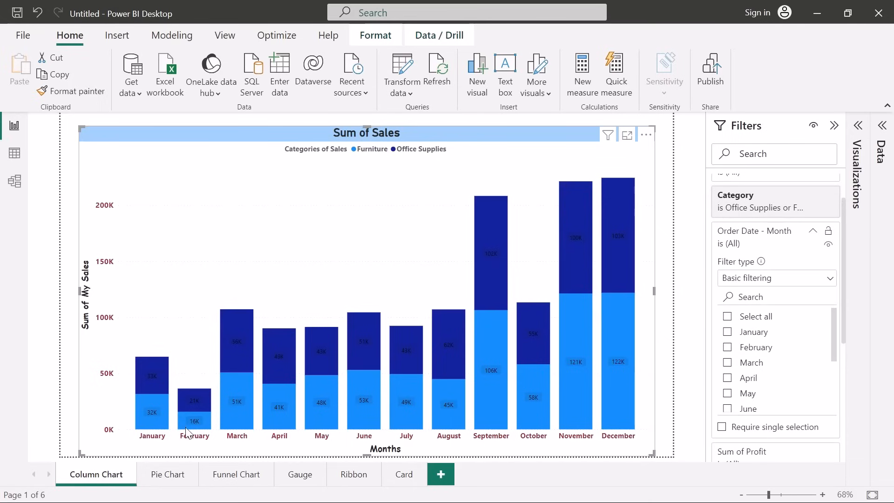
click(729, 318)
click(728, 334)
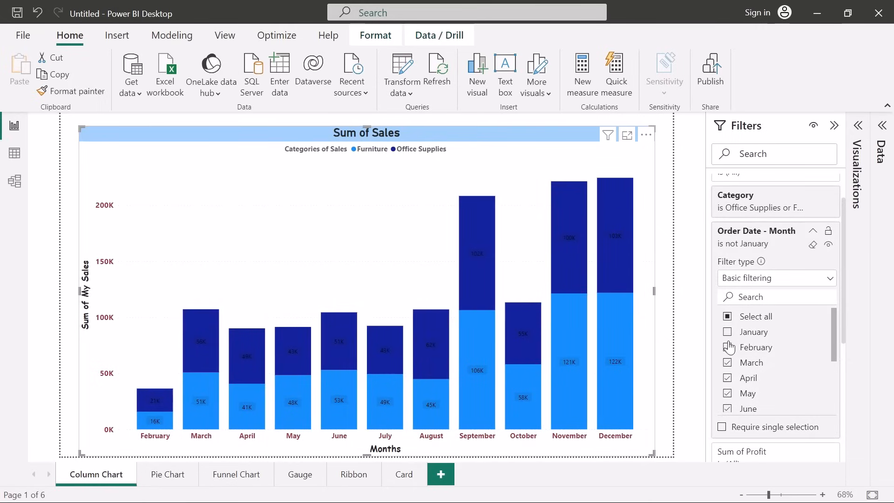
click(728, 363)
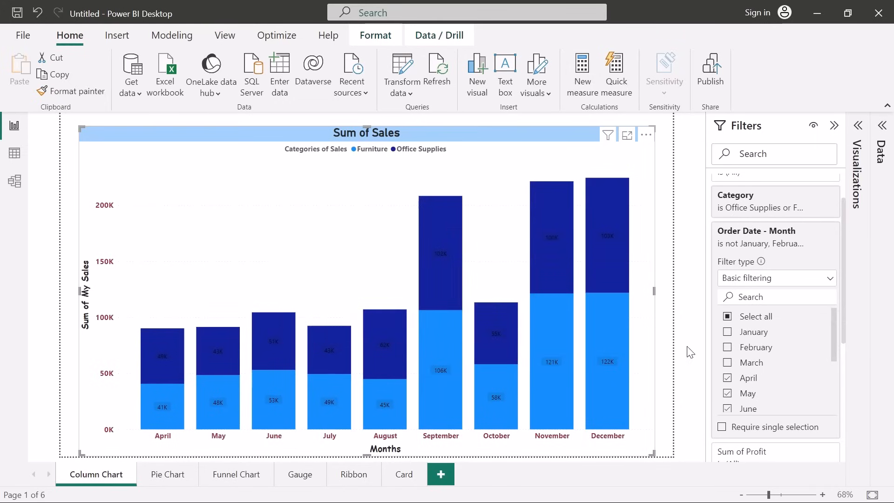
click(812, 232)
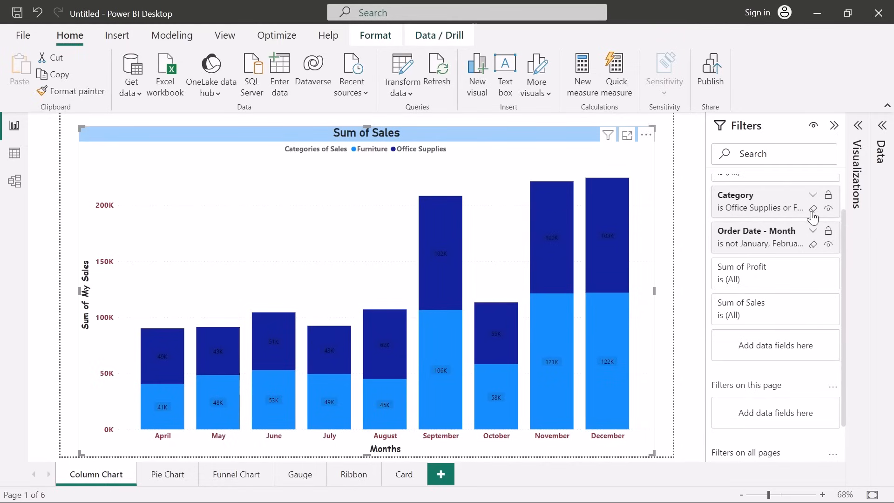
Clear the Category filter and reset the Order Date month filter so no month is singled out.
click(813, 209)
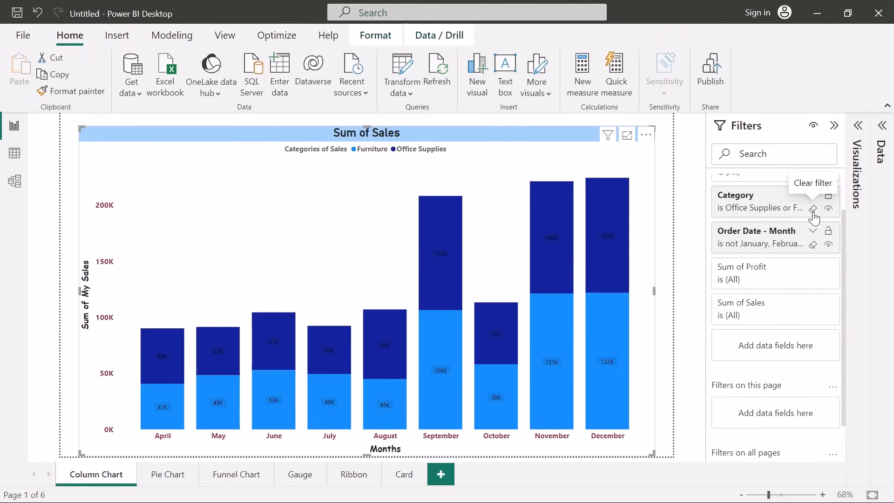
click(813, 213)
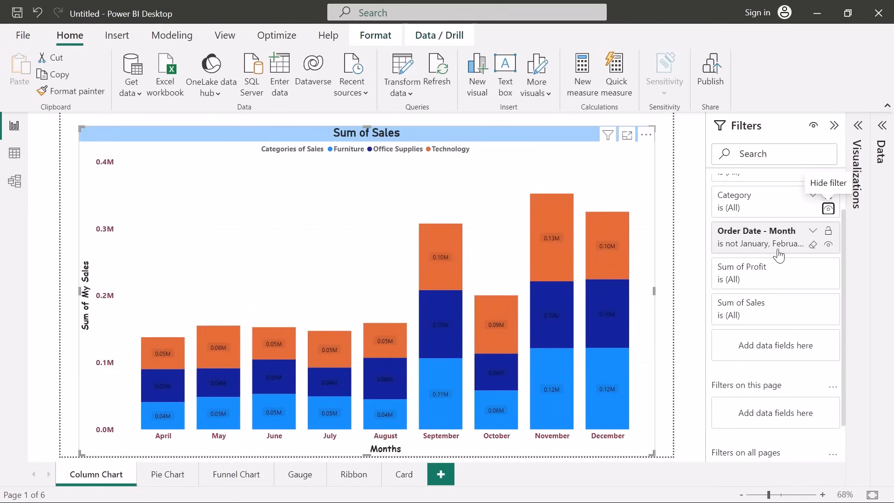
click(812, 231)
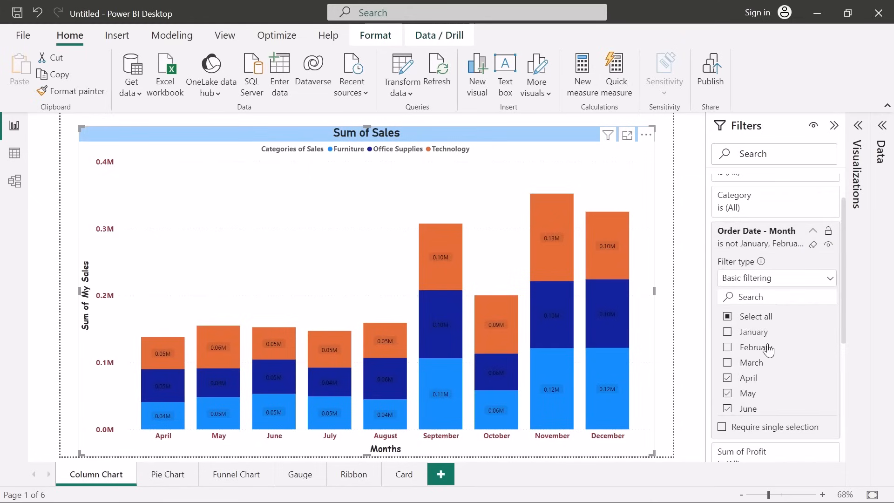
click(728, 316)
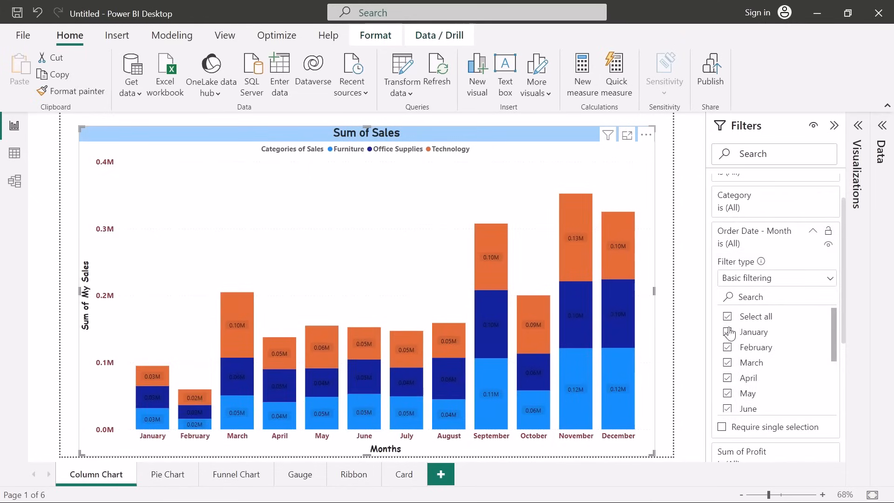
click(728, 317)
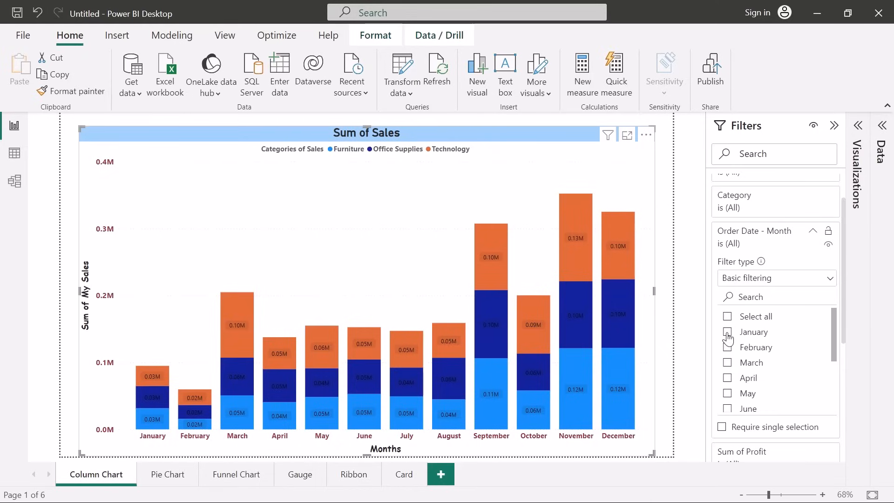
Filter the column chart's Order Date month to January and February only.
click(728, 332)
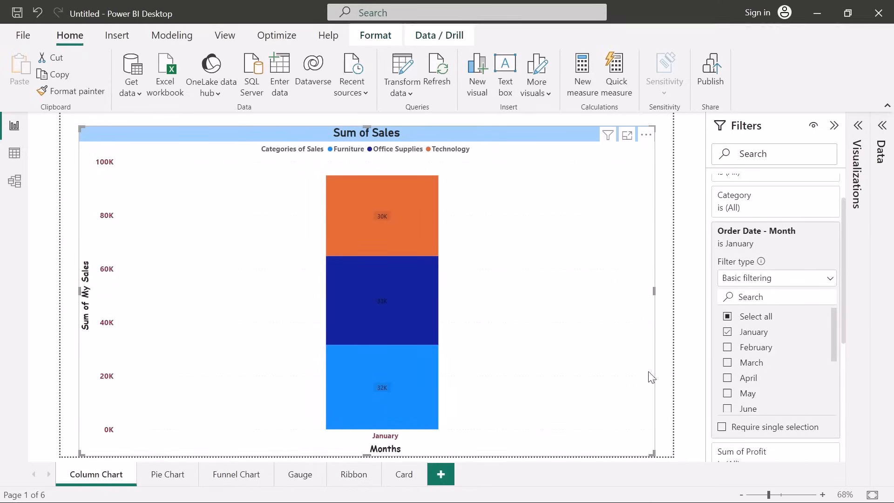
click(728, 348)
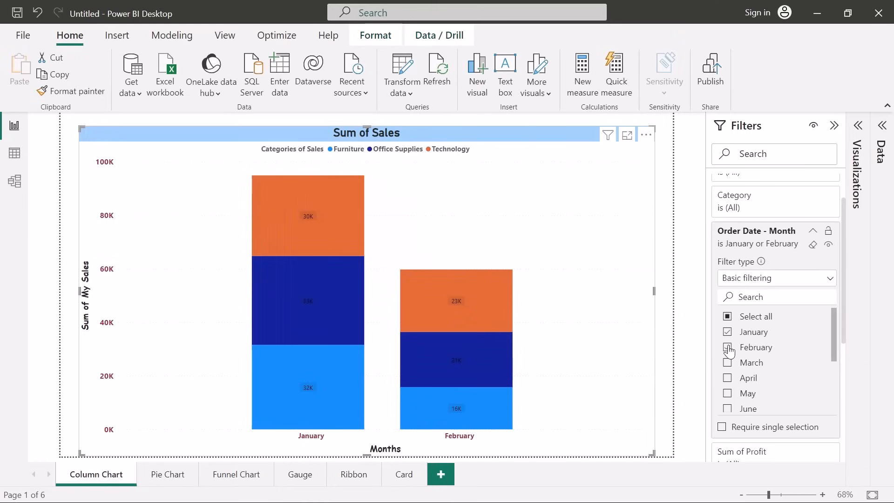
click(813, 233)
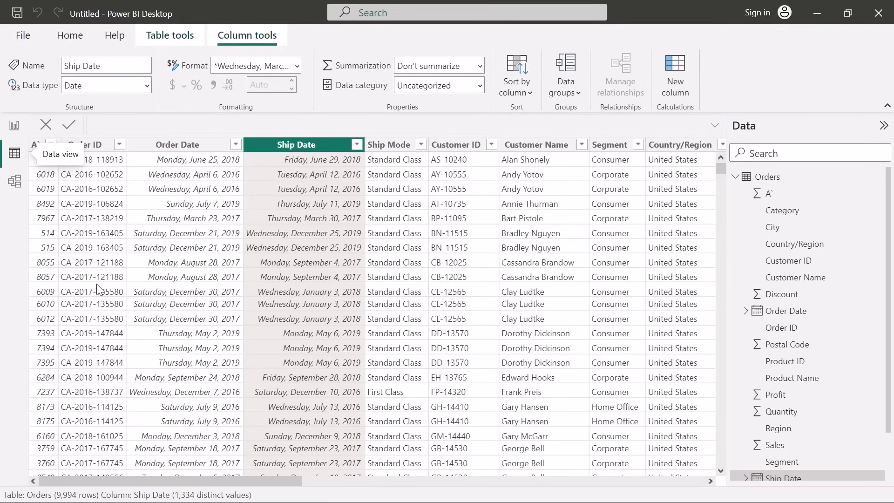
Inspect the Order ID column in the Orders table data, return to the report, and show the column chart as a table.
click(81, 277)
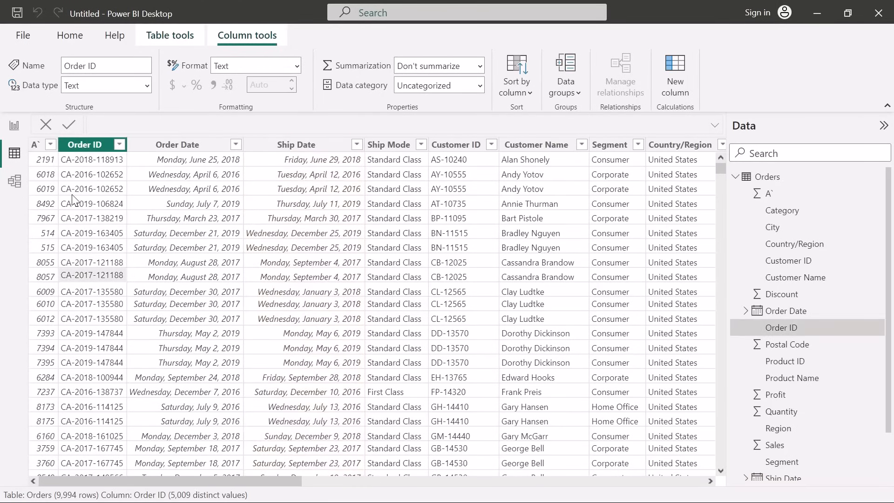
click(15, 125)
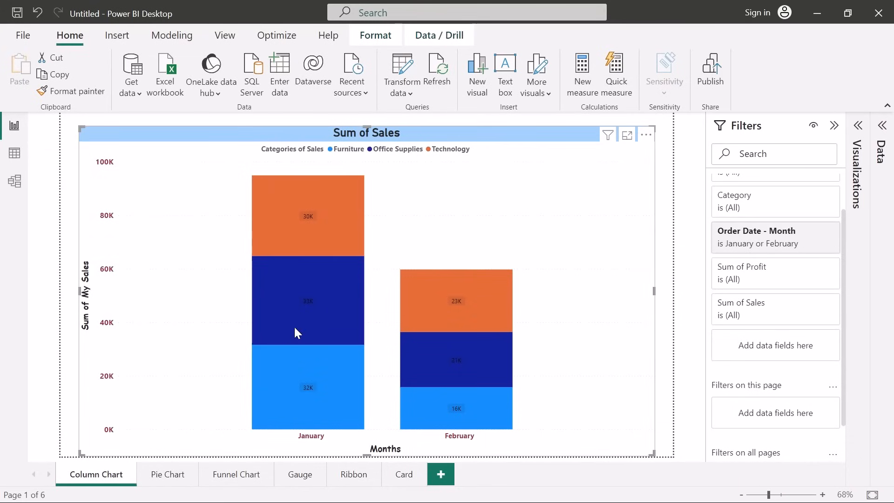
mouse_move(294, 325)
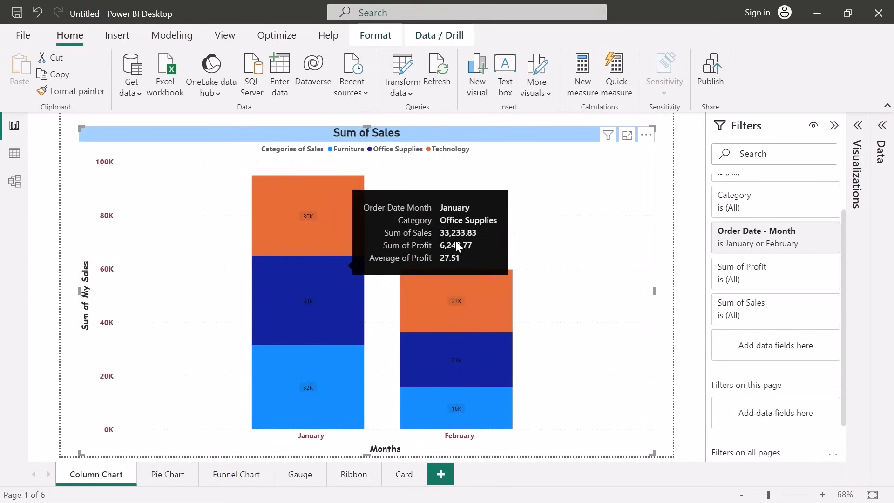
right_click(331, 281)
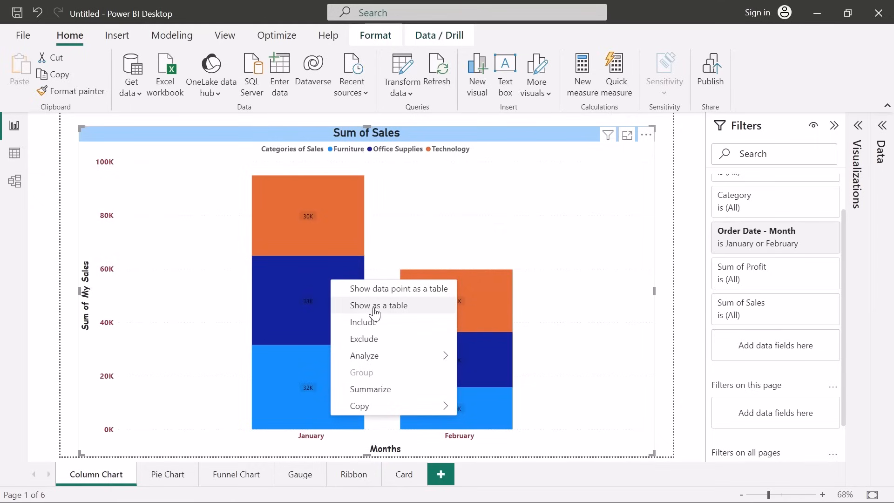
click(406, 307)
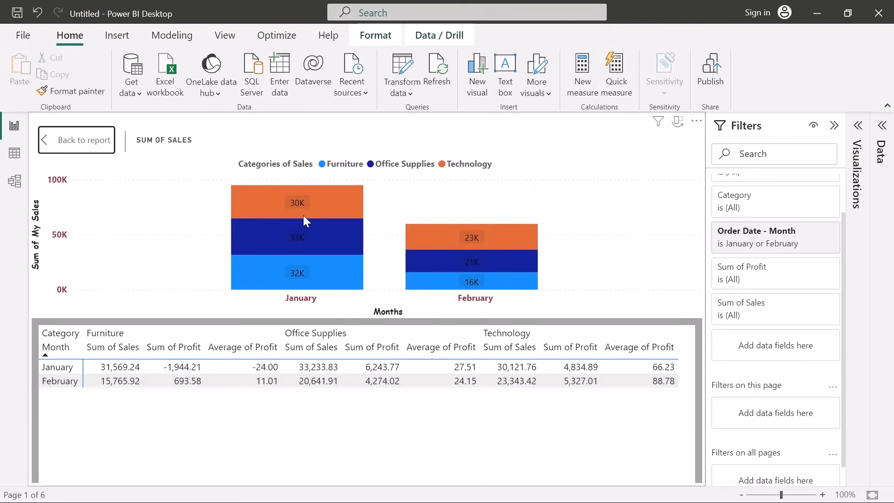
Highlight January's Technology, Office Supplies and Furniture segments and February's Furniture segment in the chart above the data table.
click(321, 203)
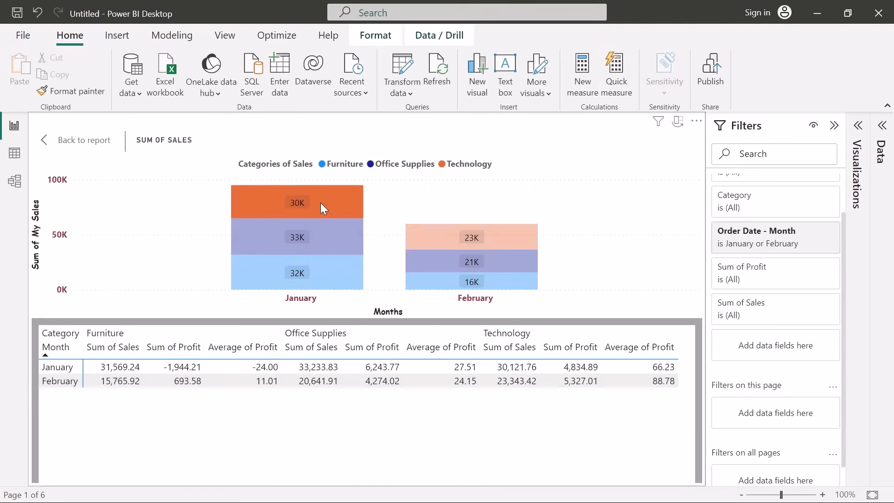
ctrl+click(331, 245)
ctrl+click(340, 275)
ctrl+click(445, 283)
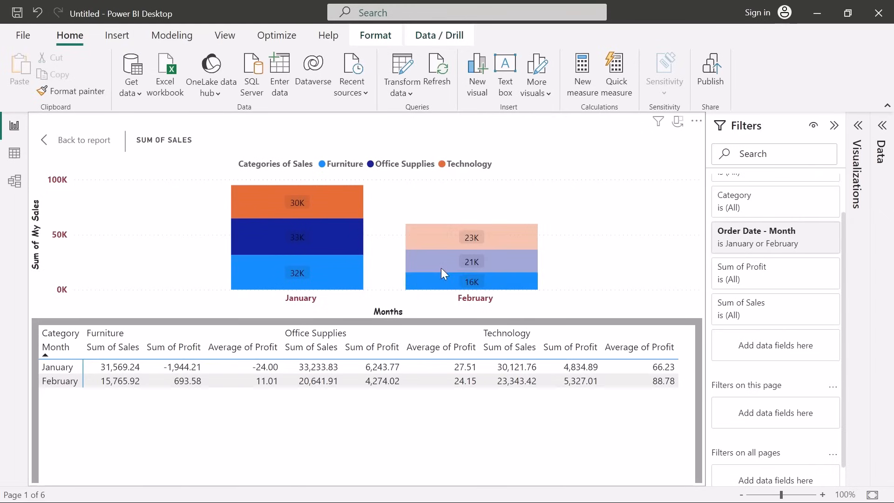
Add February's Office Supplies and Technology segments to the highlighted chart selection and show the selected data points as a table.
ctrl+click(441, 258)
ctrl+click(435, 233)
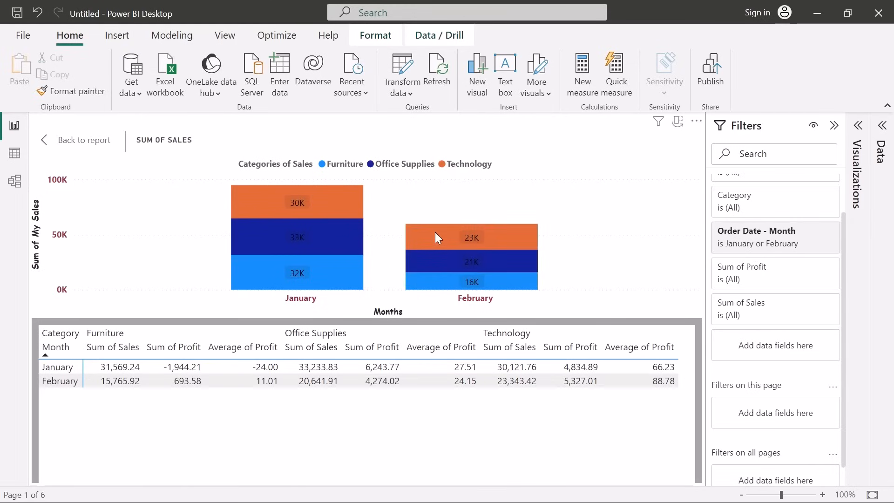
right_click(436, 233)
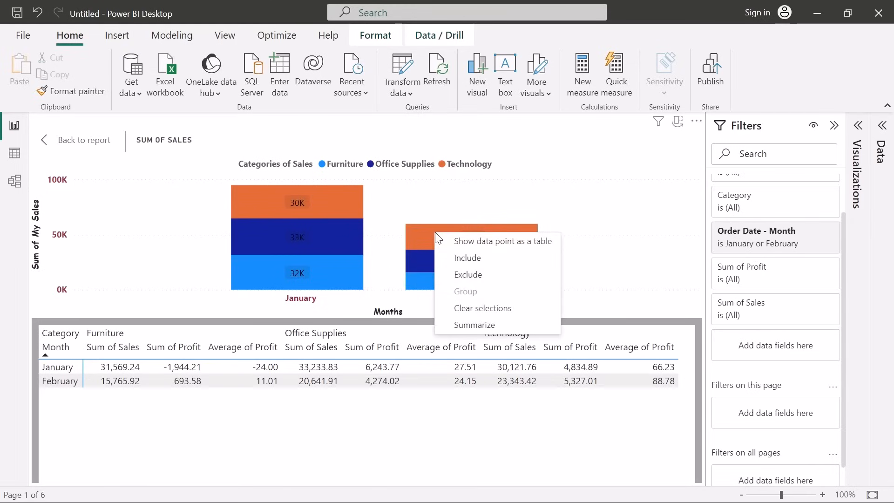
click(518, 241)
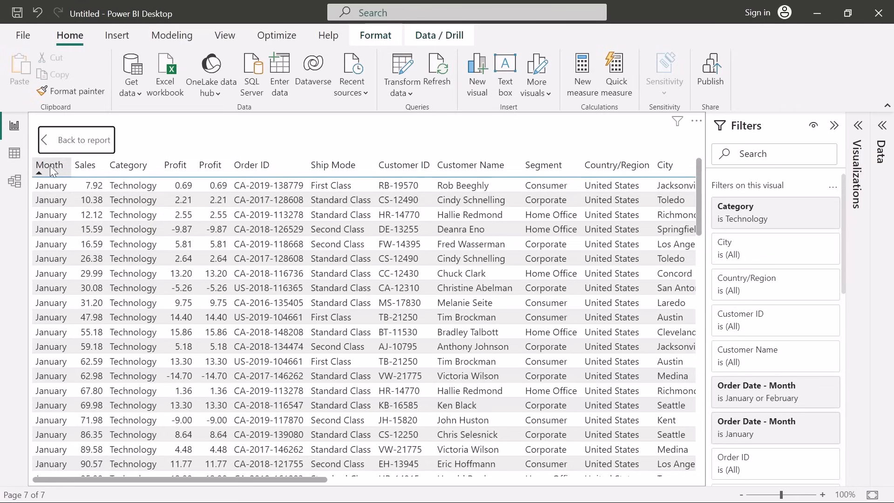
Examine the Month and Category columns through all records of the data point table.
scroll(52, 326, down, 10)
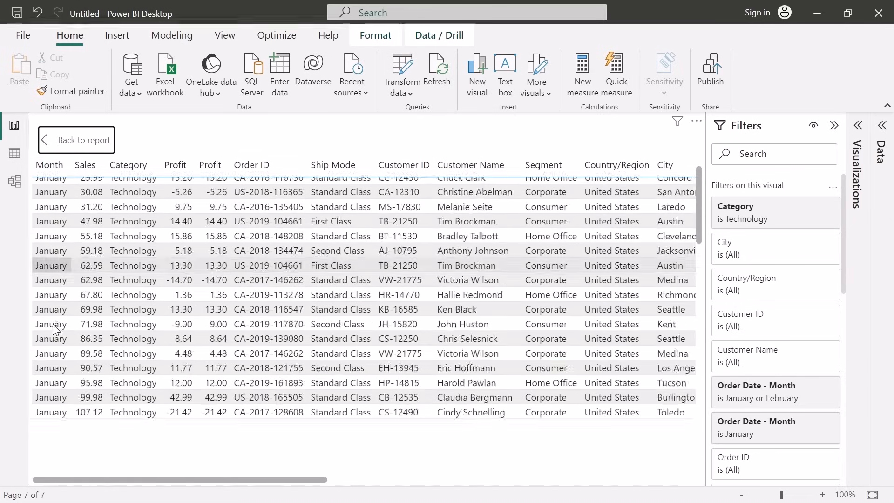
scroll(53, 328, down, 5)
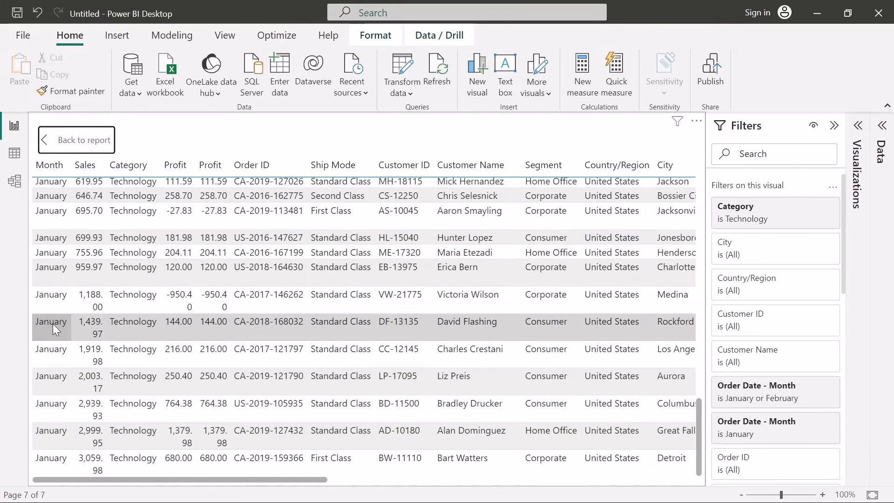
scroll(52, 323, up, 6)
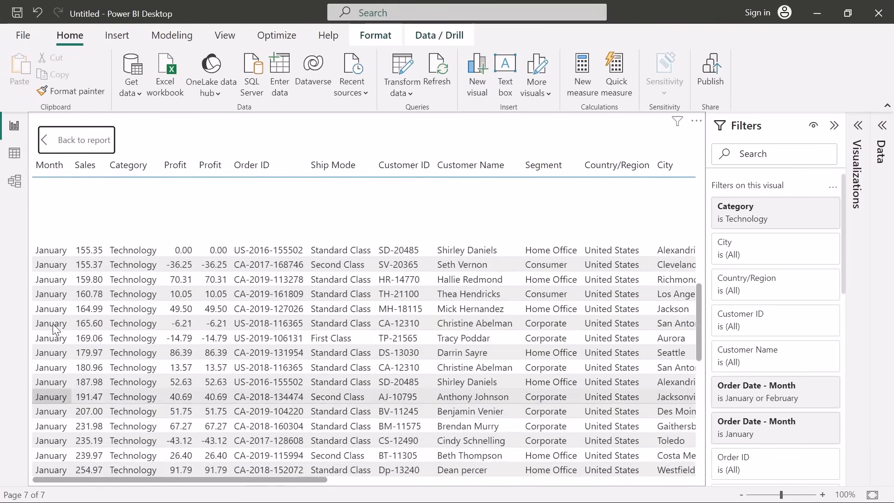
scroll(53, 323, up, 5)
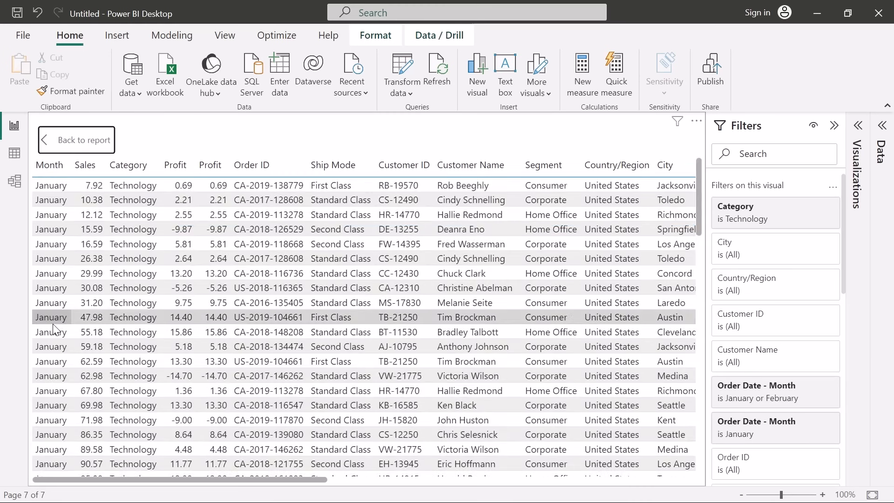
scroll(53, 328, down, 10)
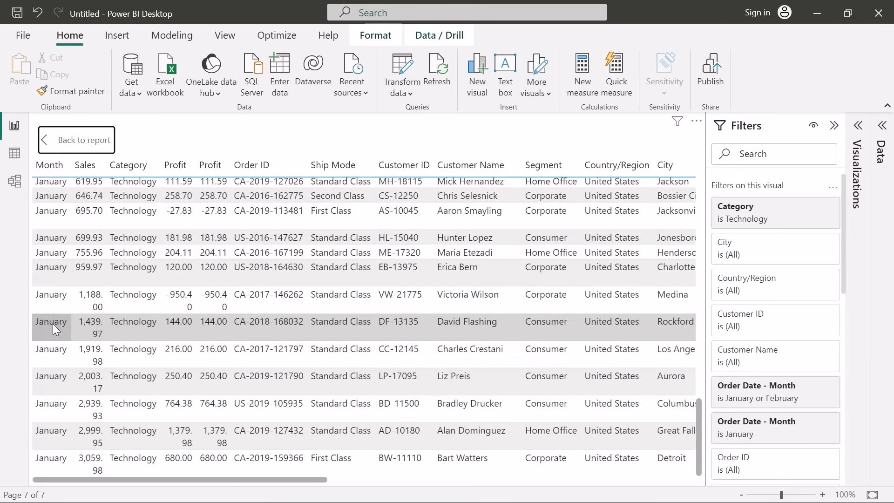
scroll(52, 324, up, 10)
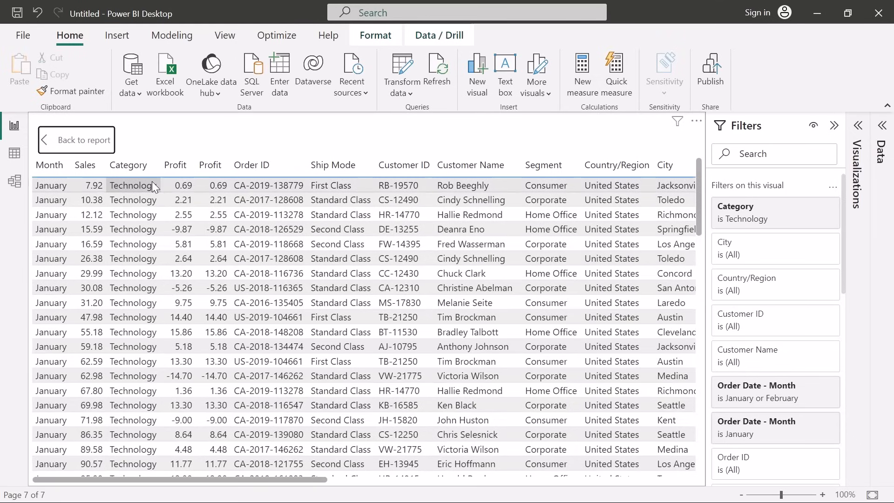
scroll(134, 321, down, 10)
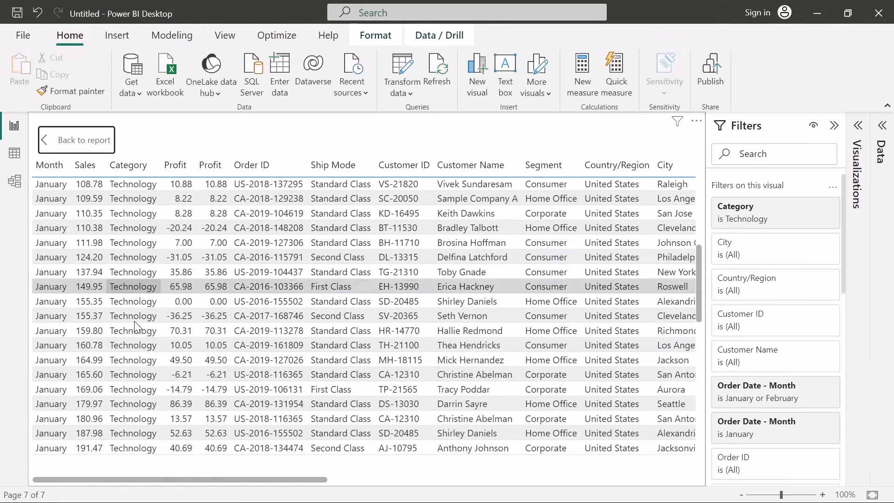
scroll(134, 320, up, 10)
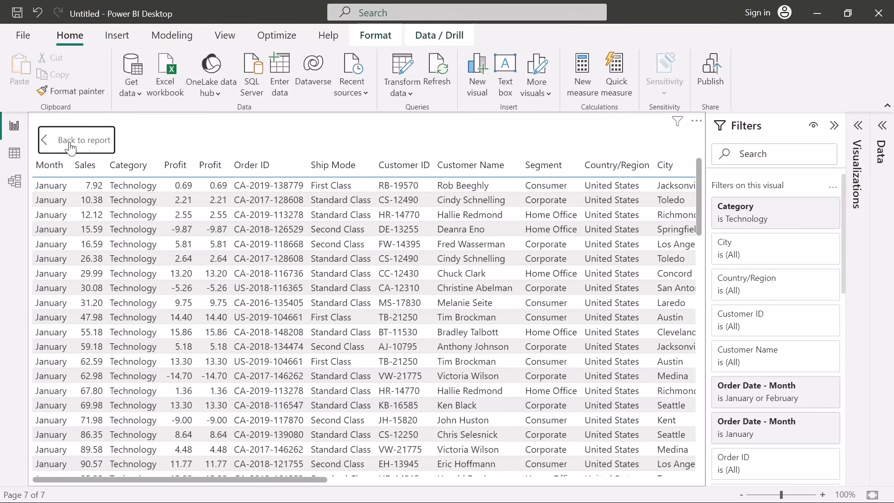
click(698, 124)
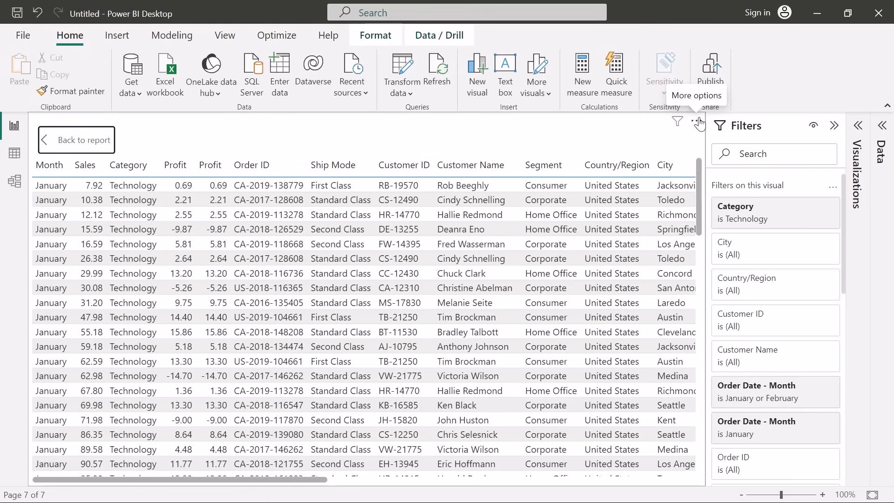
click(699, 124)
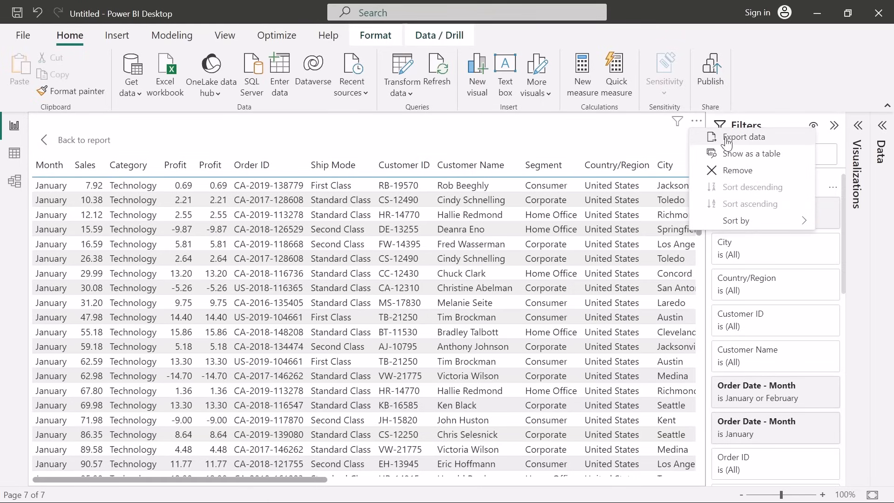
click(743, 139)
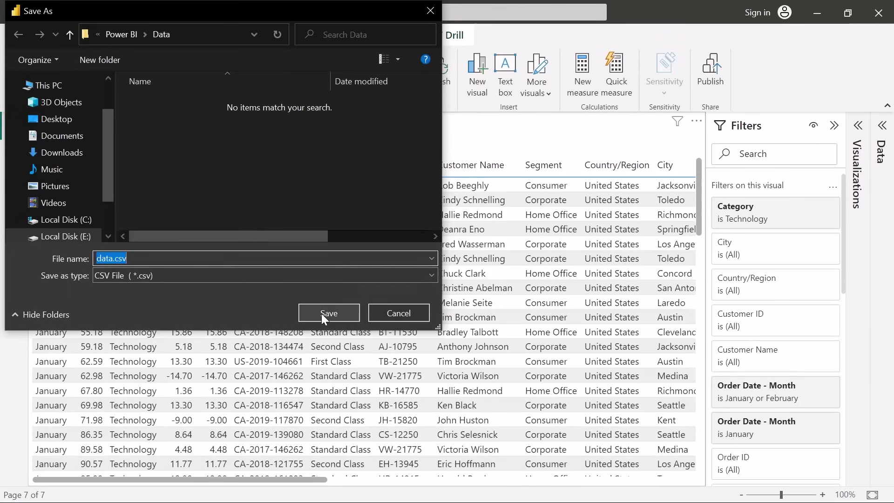
click(399, 311)
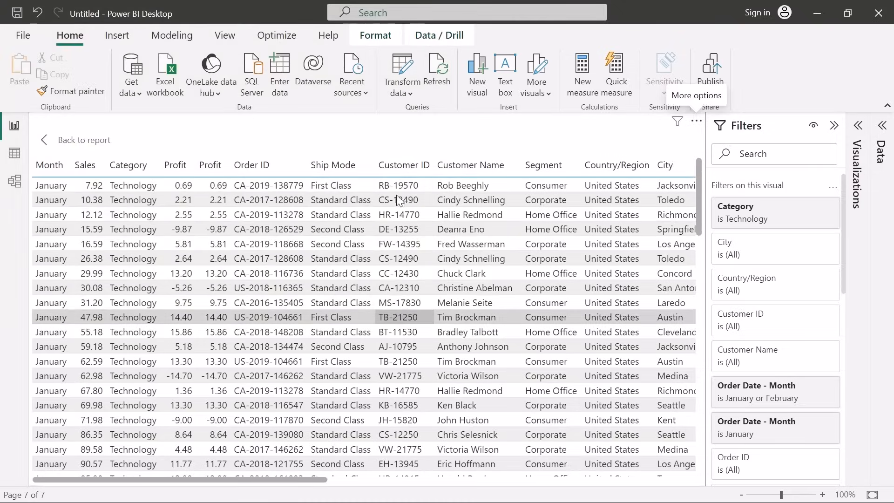
Return to the report and clear the column chart's Order Date month filter.
click(48, 144)
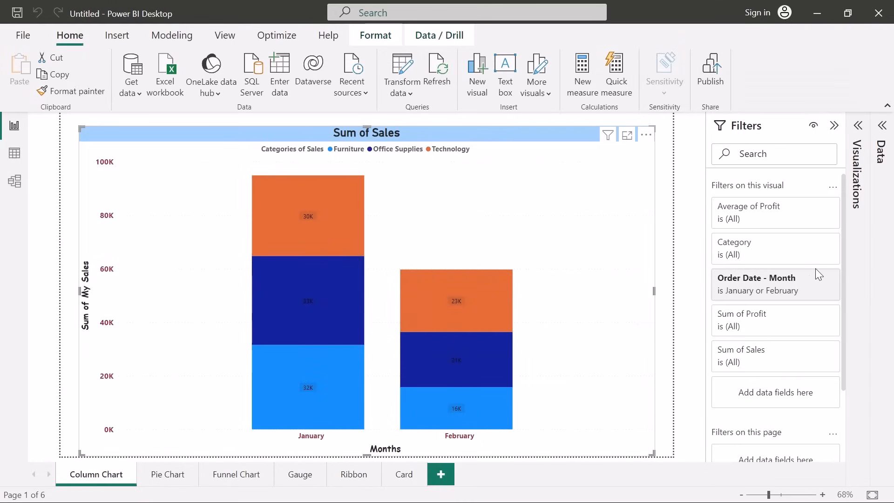
click(816, 291)
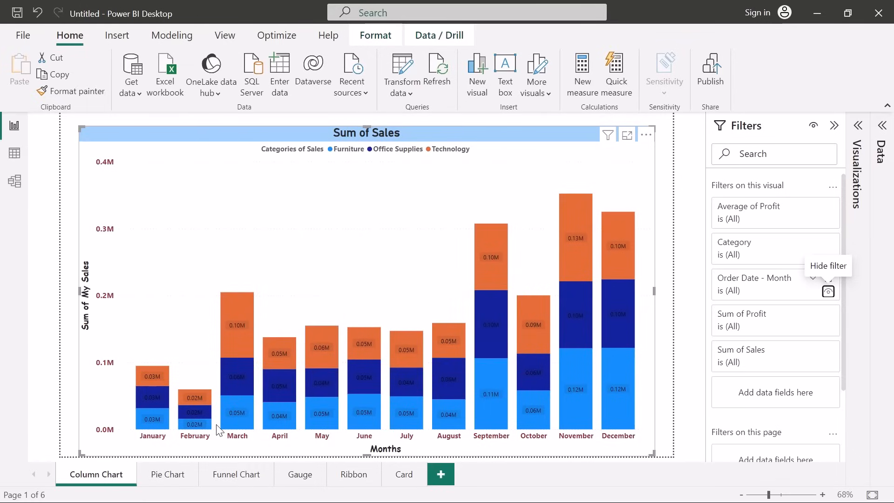
On the Ribbon page, highlight the 2018 East, 2016 East and 2017 South segments, and clear the selection.
click(351, 483)
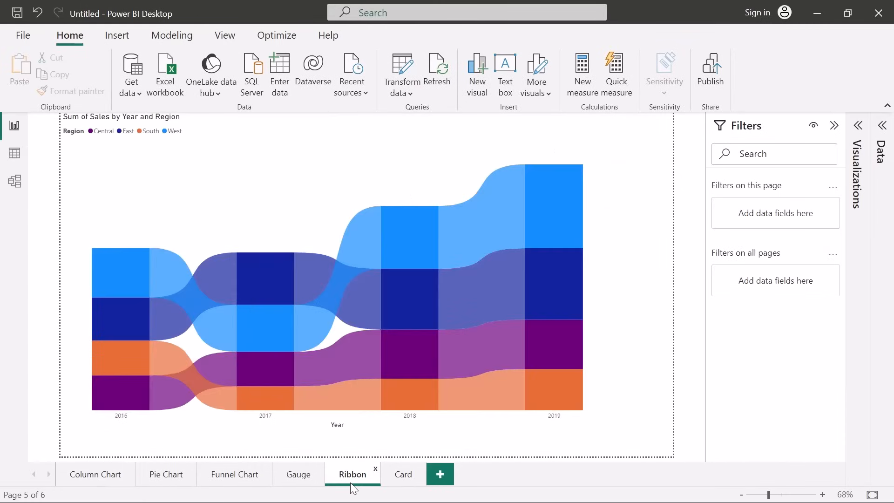
click(426, 307)
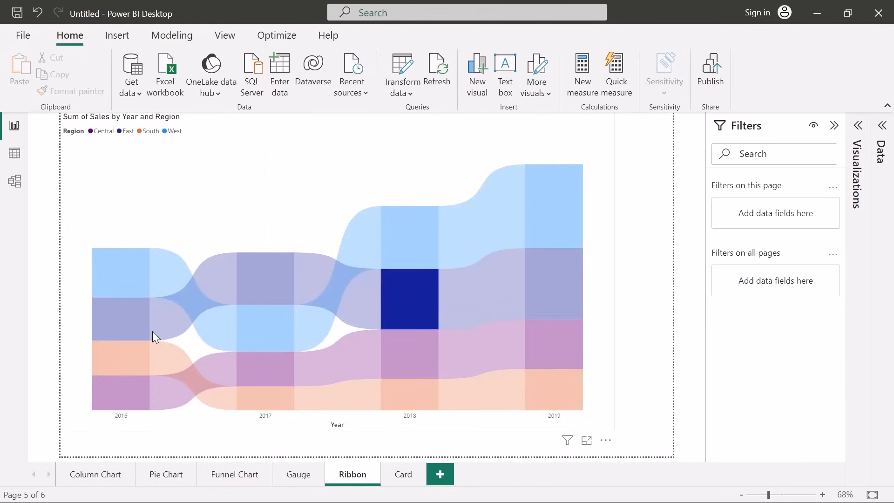
ctrl+click(123, 318)
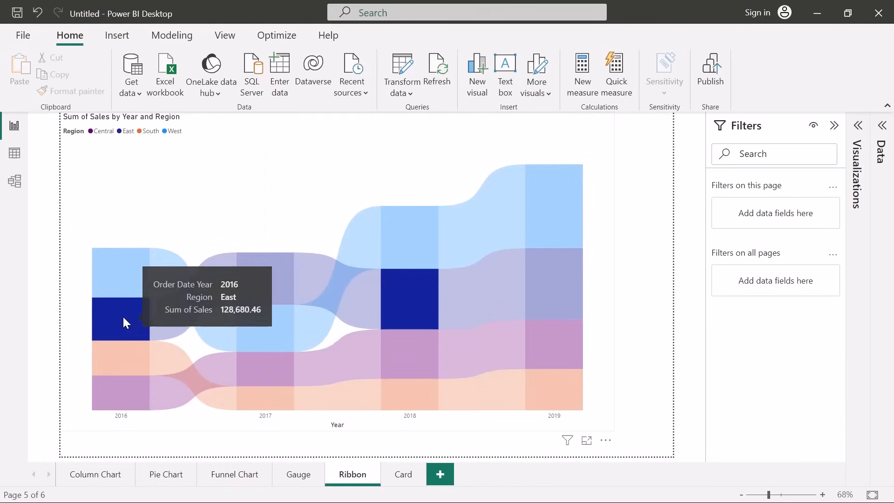
ctrl+click(286, 401)
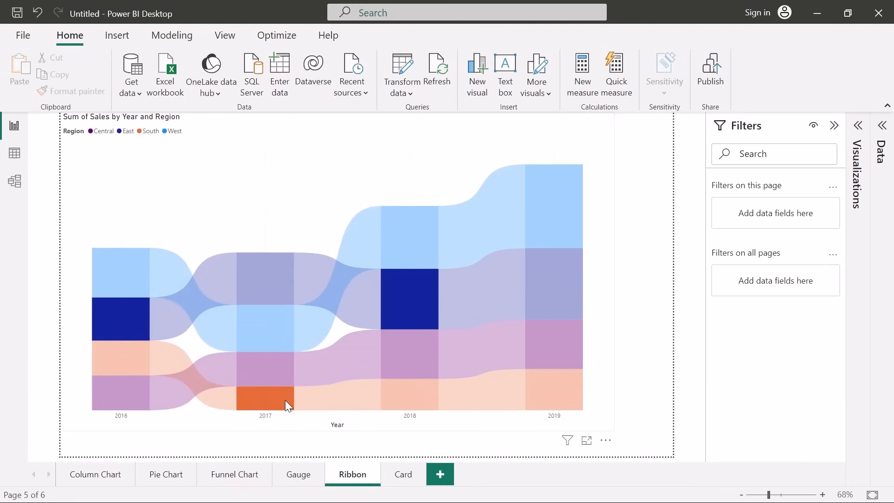
right_click(285, 400)
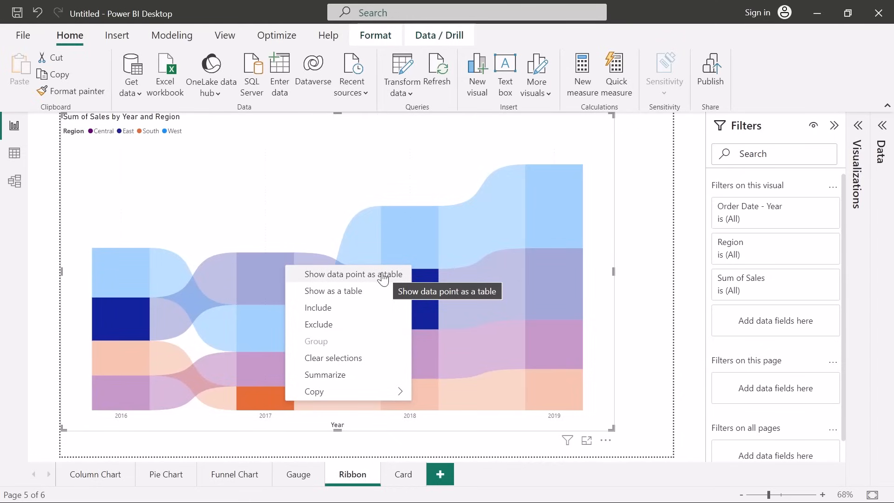
click(273, 204)
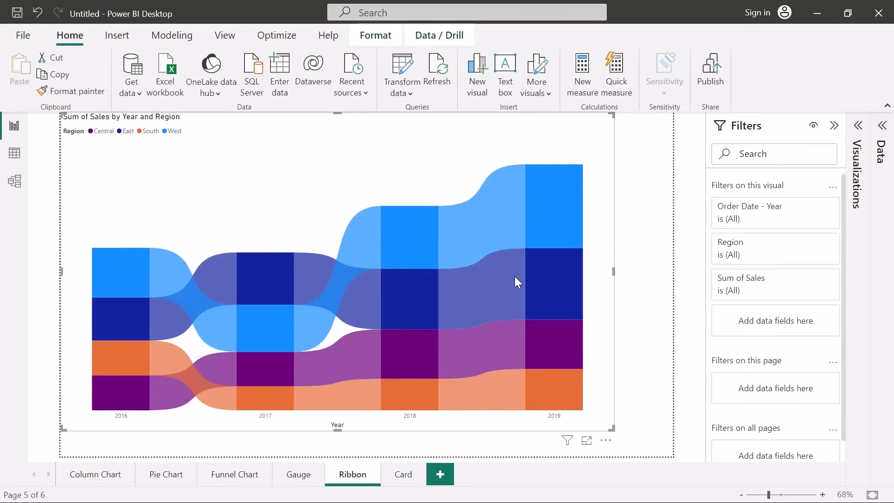
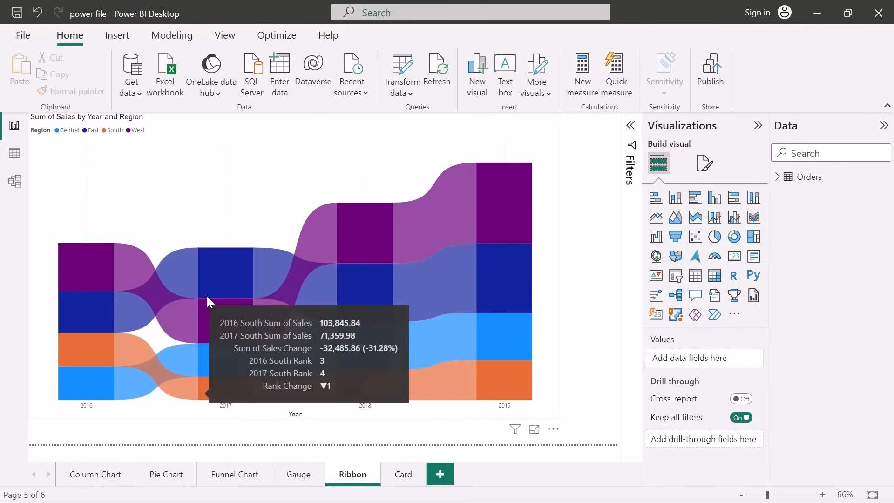
View the Funnel Chart and Column Chart pages and return to the Ribbon page.
click(221, 480)
click(101, 480)
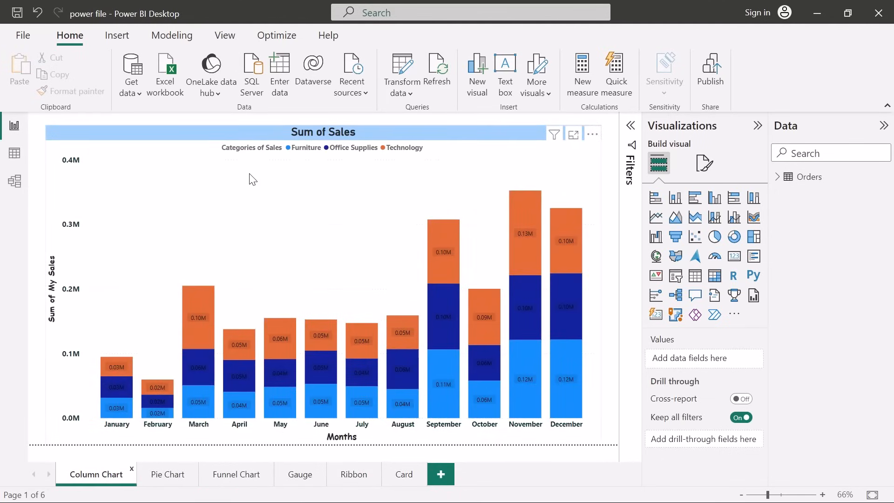
click(354, 474)
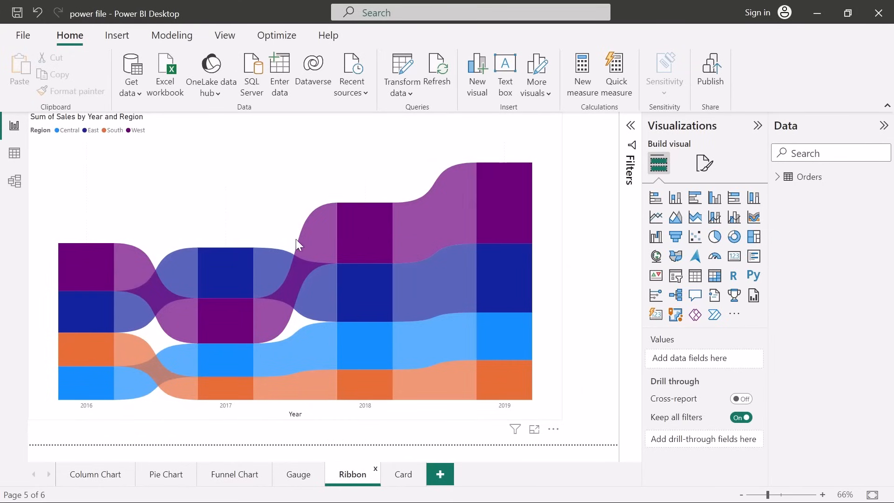
Try the grey-brown report theme and apply the dark blue, bright blue and green accessible theme instead.
click(224, 41)
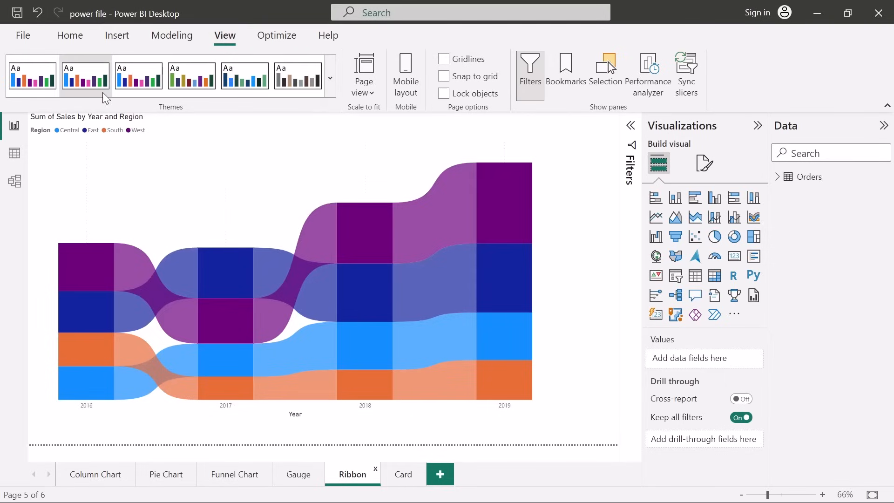
click(295, 80)
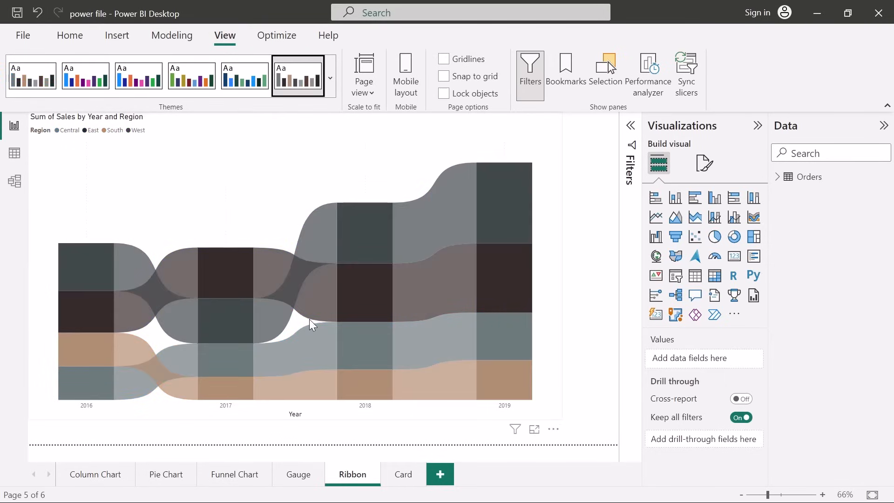
click(245, 92)
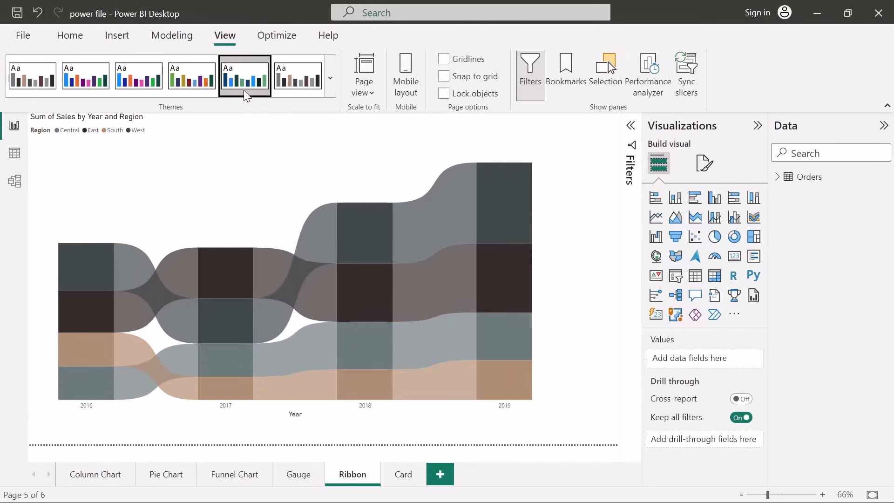
Check the new theme's colours on the Column Chart page and on the Ribbon page's chart.
mouse_move(183, 266)
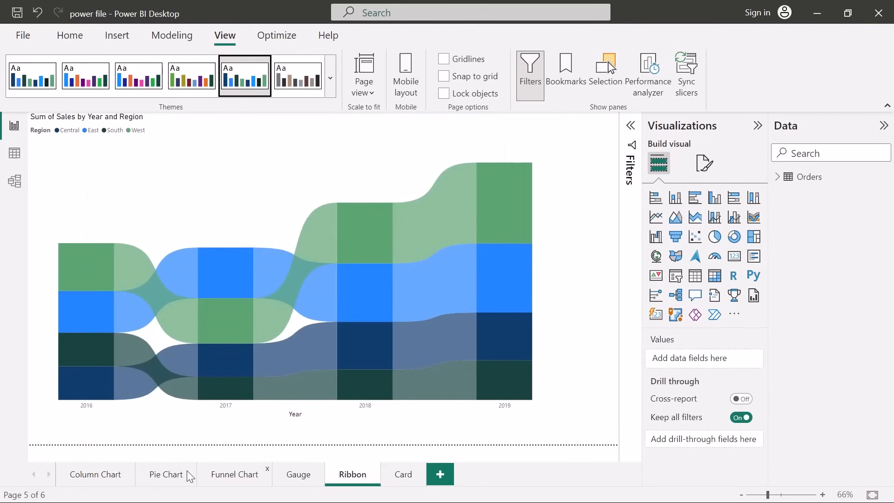
click(100, 474)
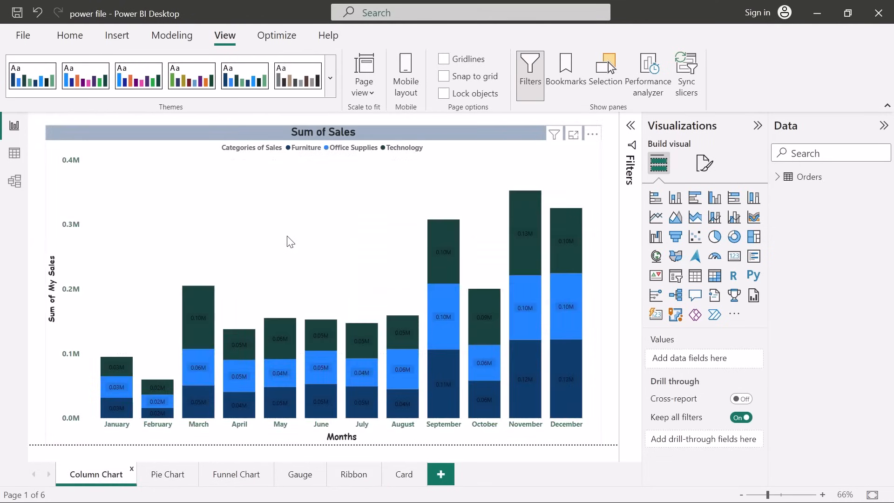
click(352, 475)
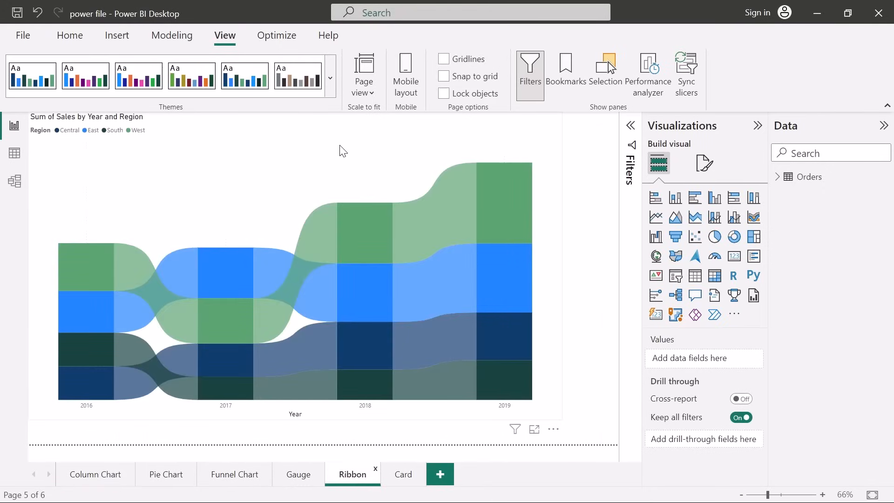
mouse_move(350, 265)
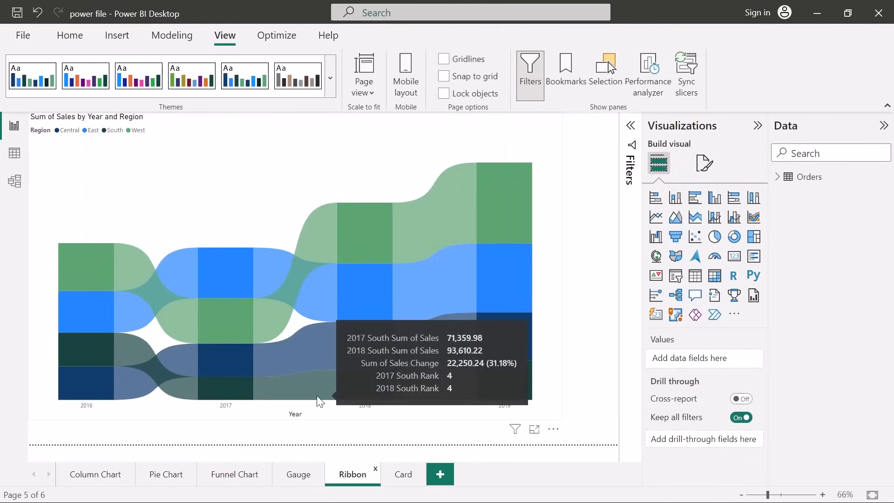
Look through the available report themes and the theme management options, and leave the current theme in place.
click(329, 77)
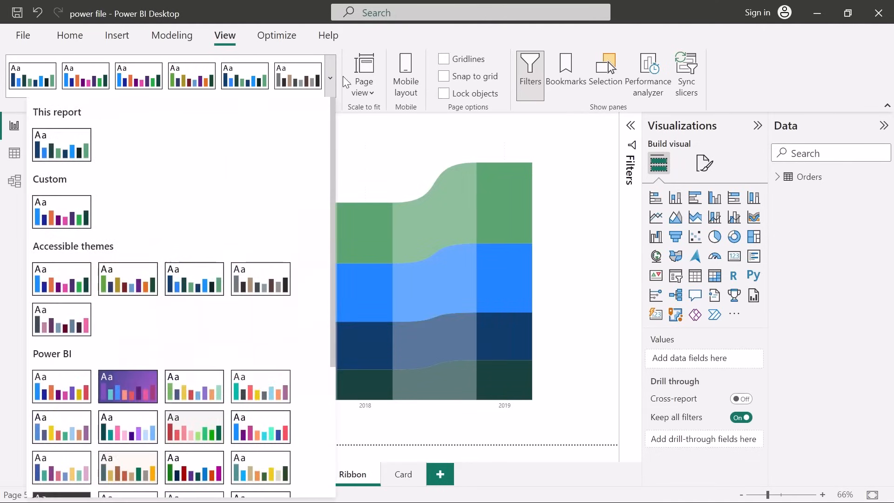
scroll(247, 267, down, 5)
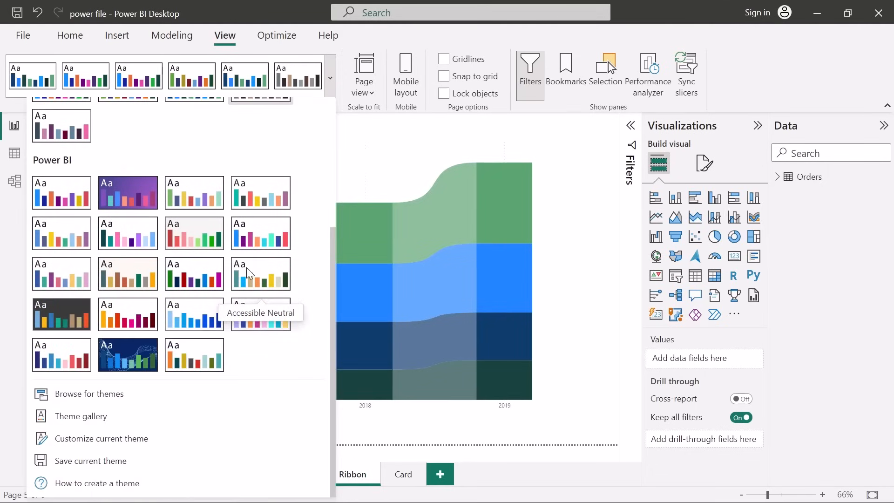
scroll(247, 268, up, 5)
scroll(247, 267, down, 5)
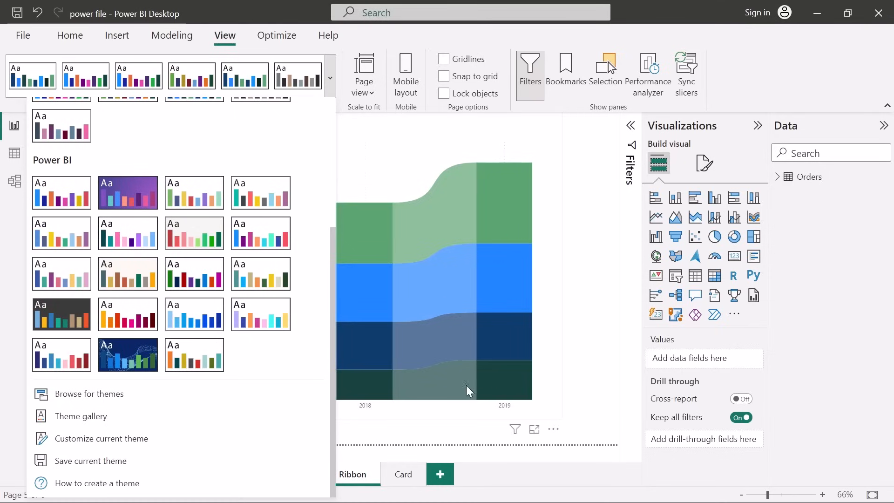
click(537, 386)
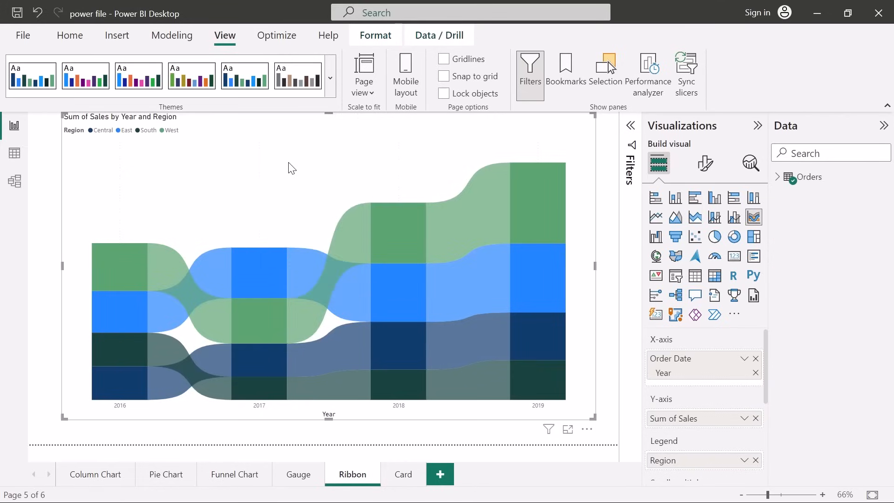
Open the current theme for customization and review its colour, text, visuals, page and filter pane settings.
click(331, 75)
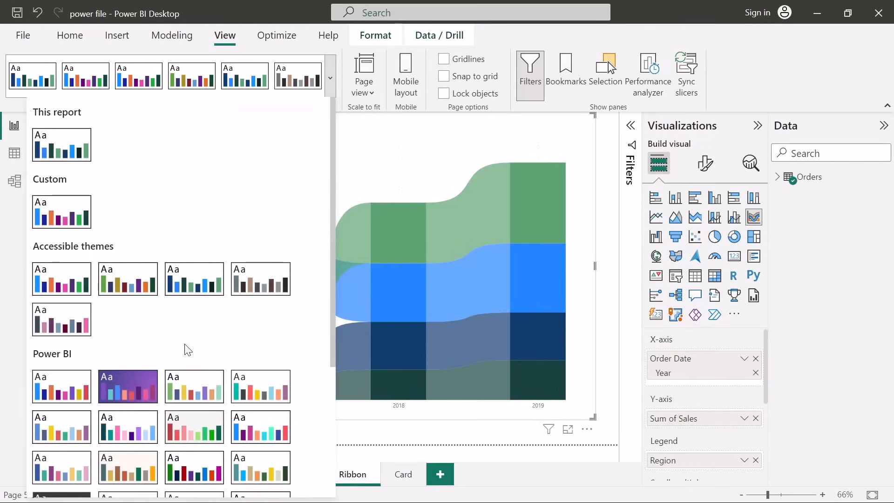
scroll(187, 350, down, 5)
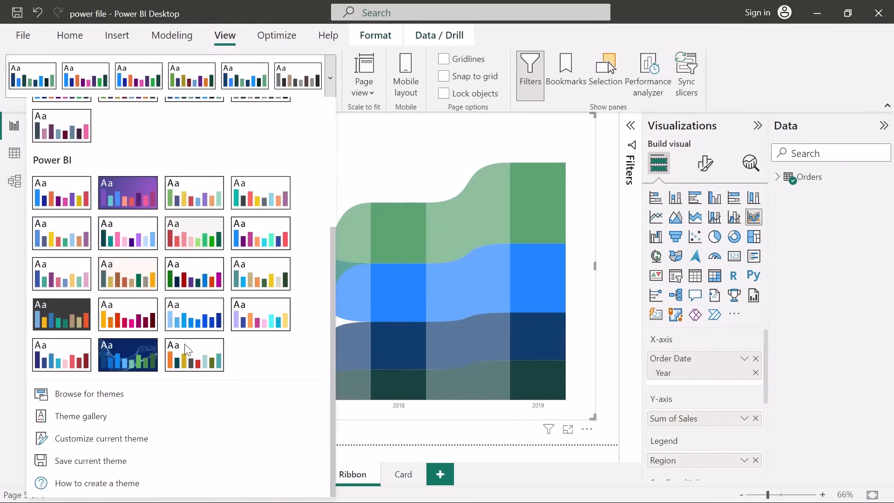
click(96, 445)
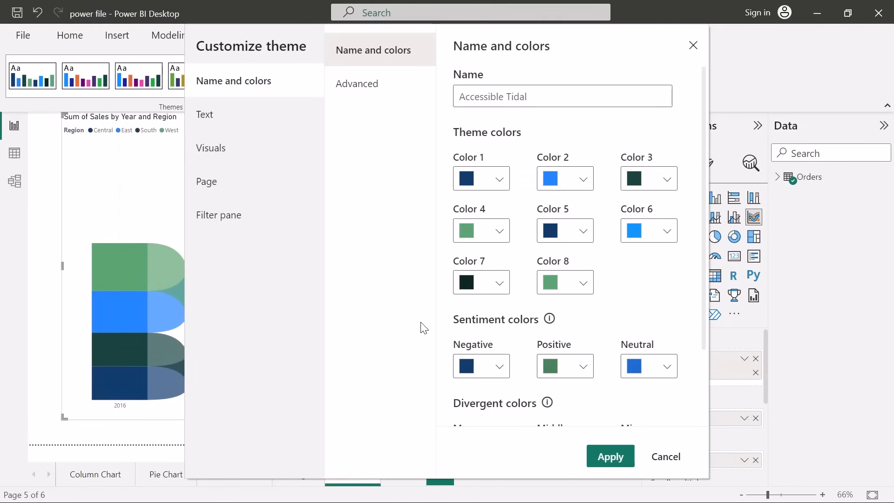
scroll(661, 303, down, 2)
scroll(659, 304, up, 2)
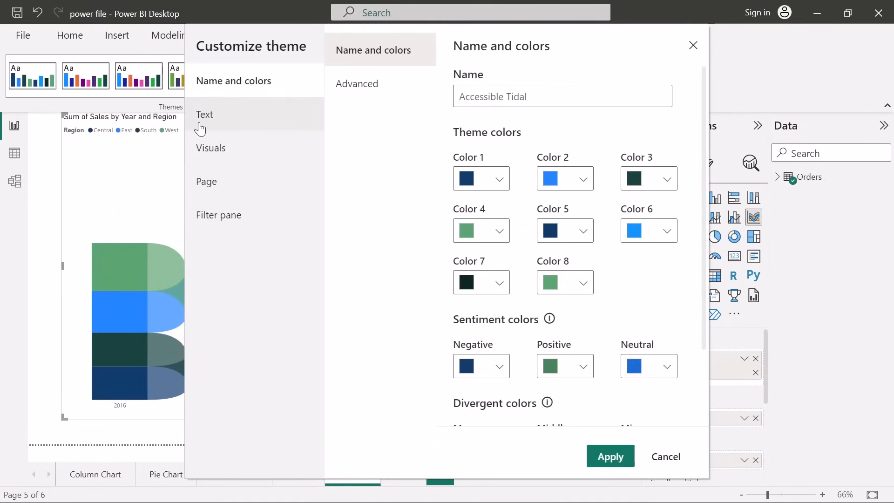
click(230, 124)
click(234, 153)
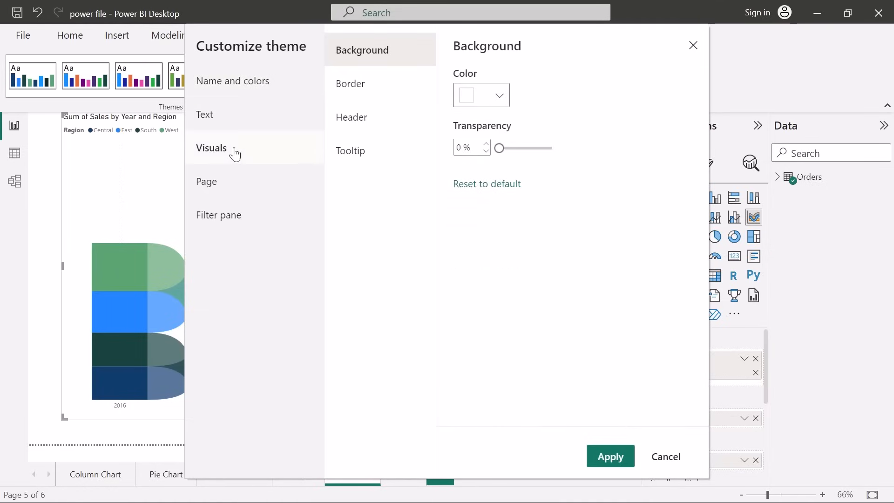
click(230, 181)
click(229, 215)
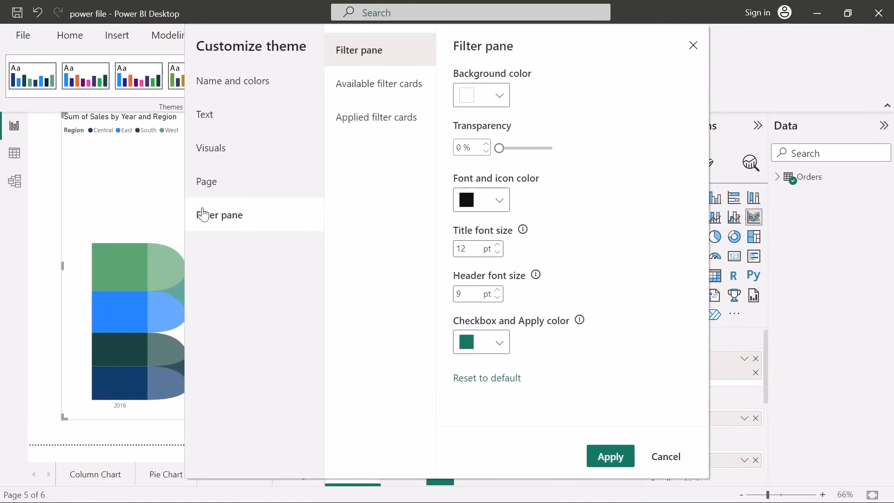
Change the theme's Color 3 to dark red #5B1717 and apply the customized theme.
click(254, 85)
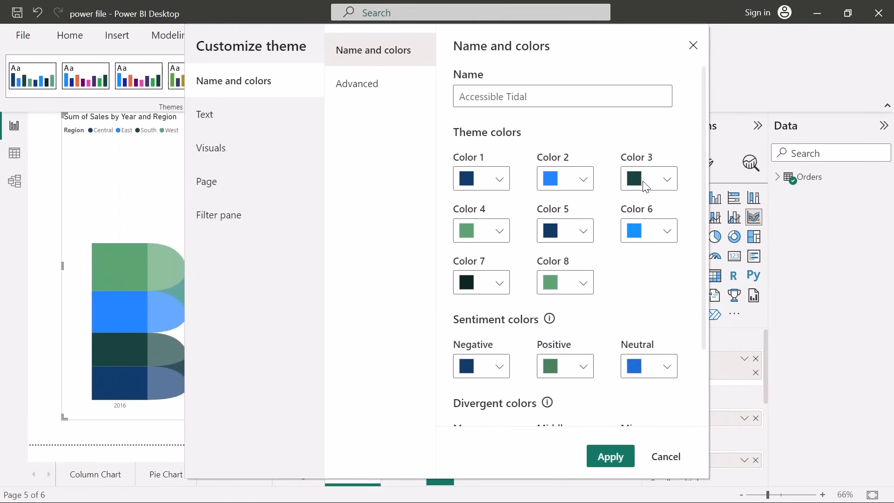
click(667, 184)
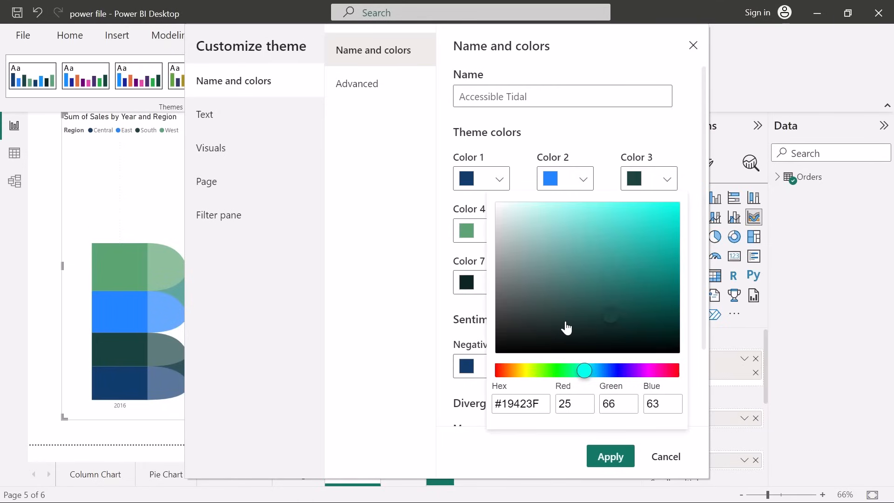
click(587, 370)
drag(587, 372, 697, 382)
drag(612, 319, 631, 306)
click(526, 411)
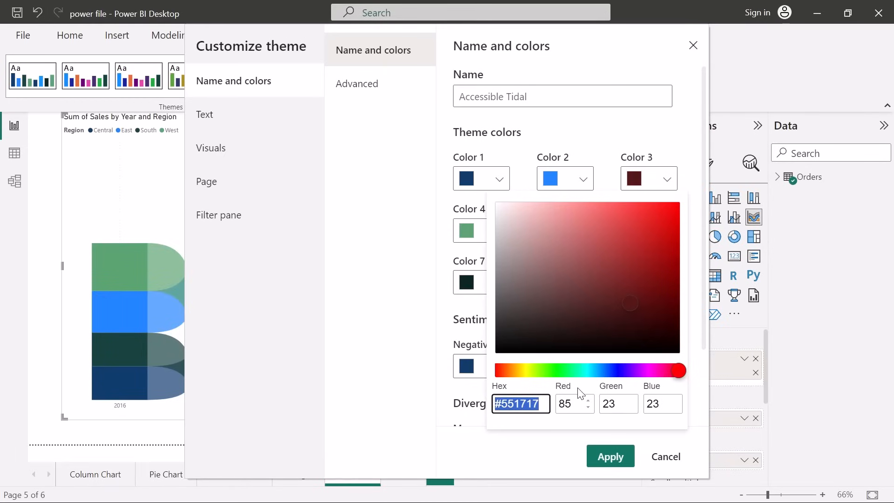
click(558, 385)
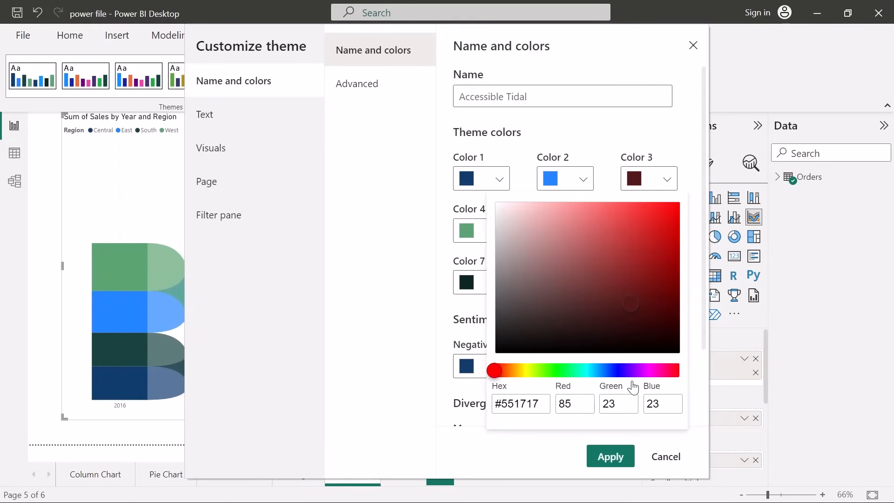
drag(493, 370, 461, 372)
drag(632, 311, 634, 305)
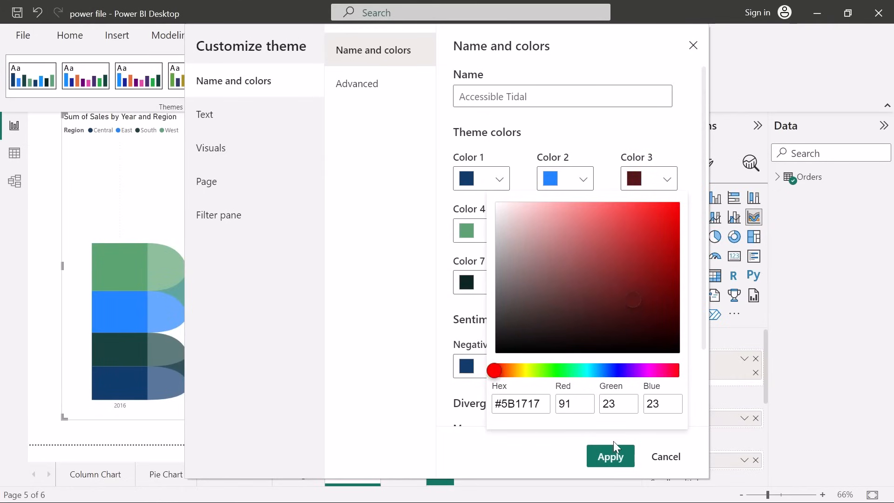
click(617, 459)
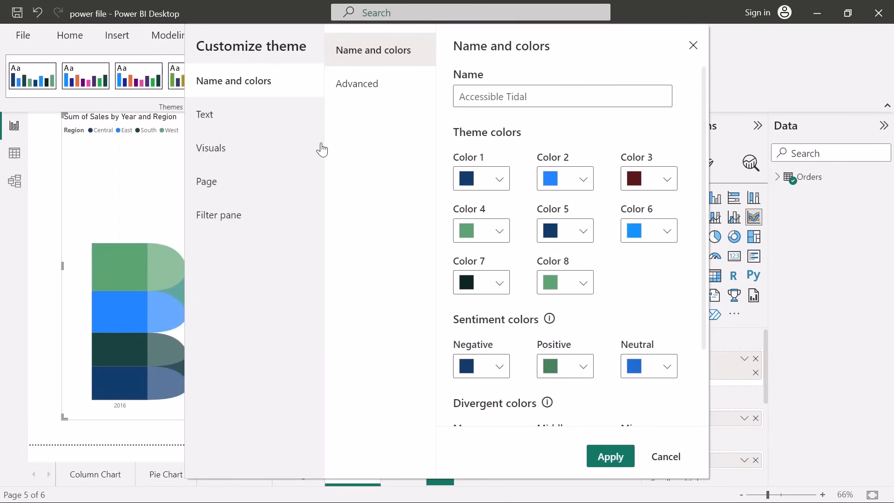
click(598, 460)
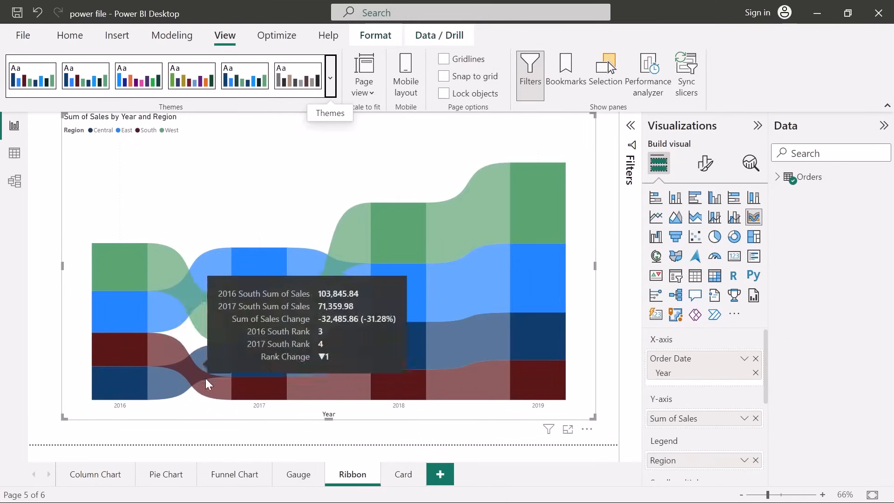
Reopen the current theme's customization and set the general text font family to Times New Roman.
click(328, 83)
scroll(176, 371, down, 4)
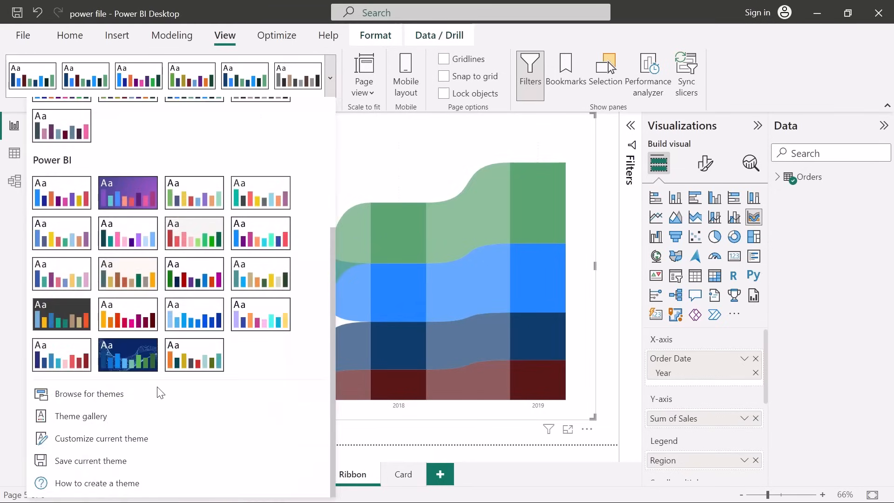
click(141, 440)
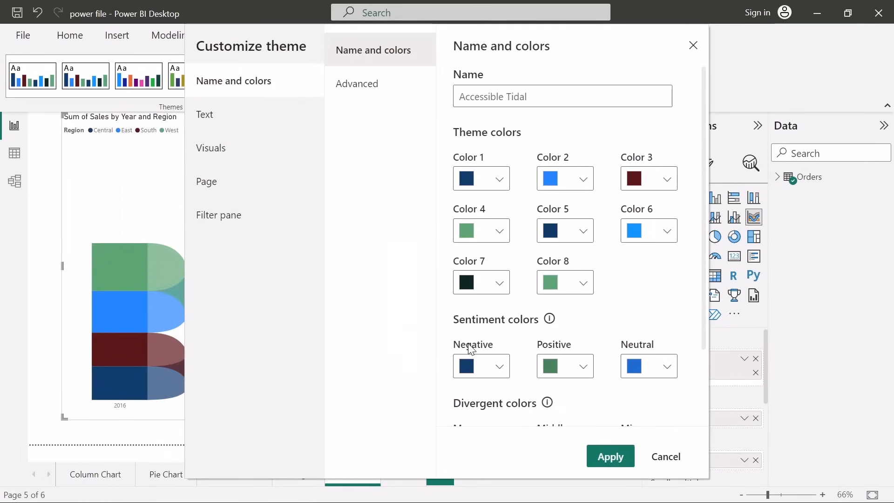
scroll(640, 278, down, 2)
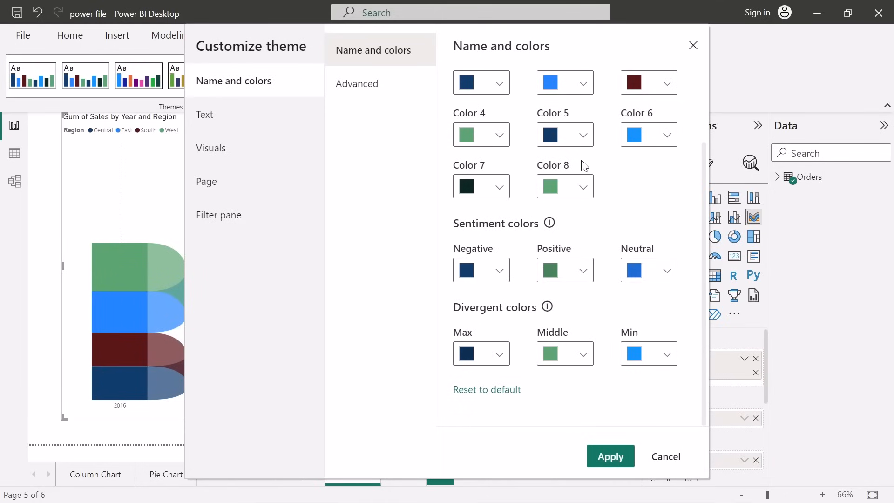
scroll(582, 166, up, 2)
click(208, 112)
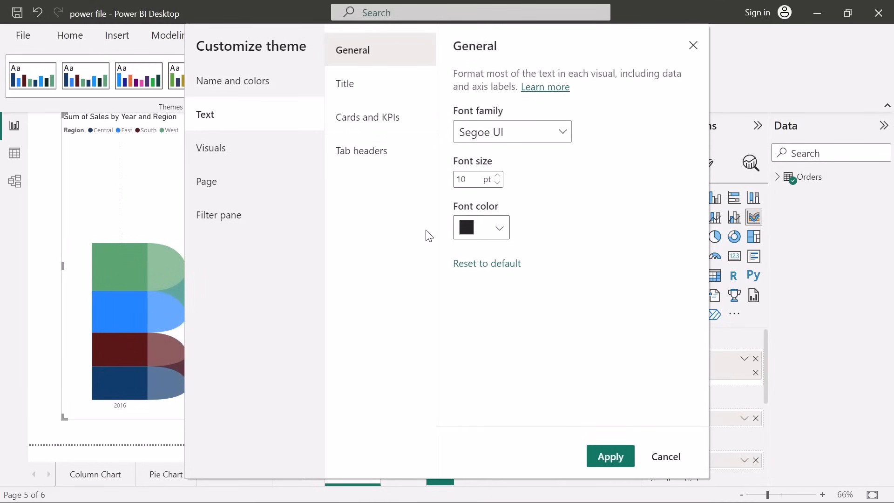
click(559, 133)
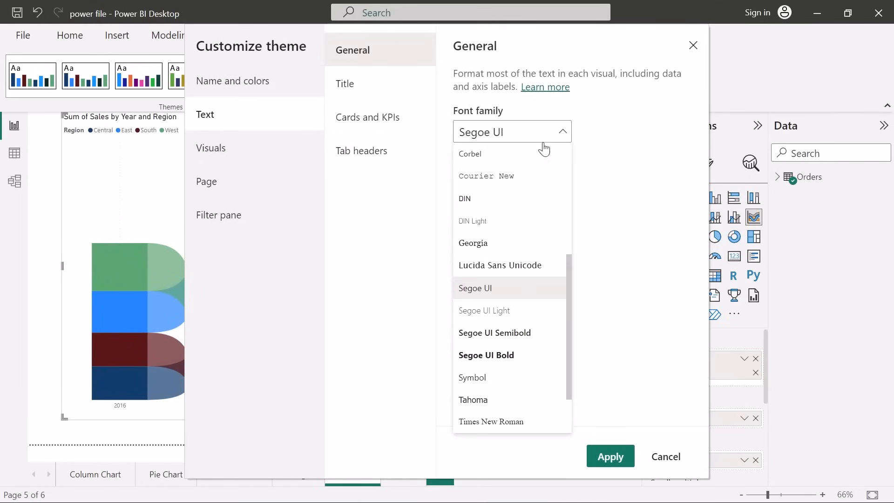
scroll(534, 317, down, 3)
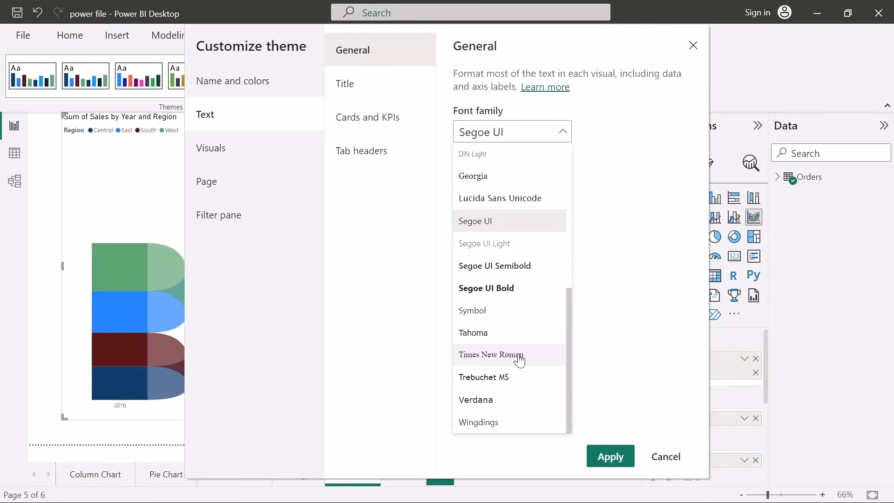
click(521, 356)
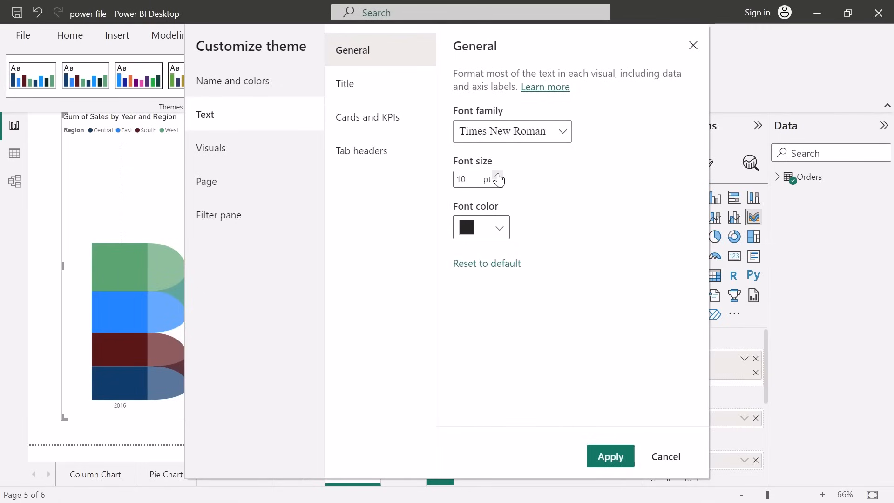
Examine the colour choices for the theme's general text and the font settings for titles.
click(499, 229)
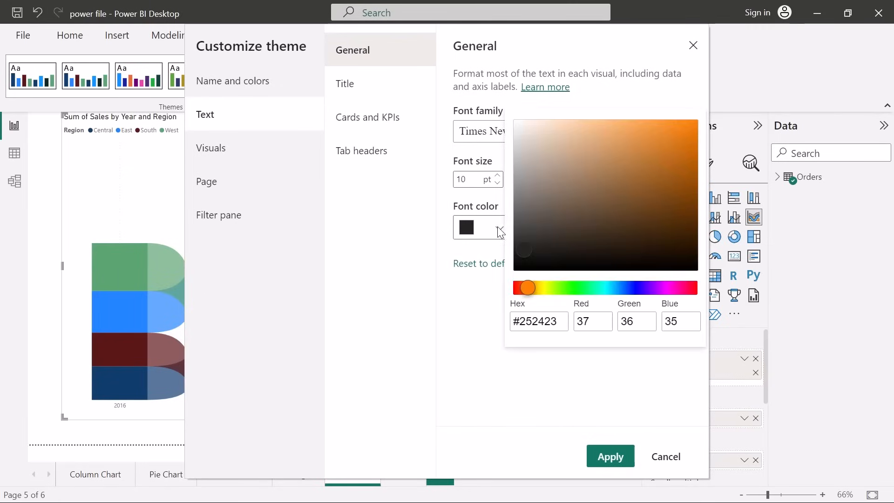
click(363, 270)
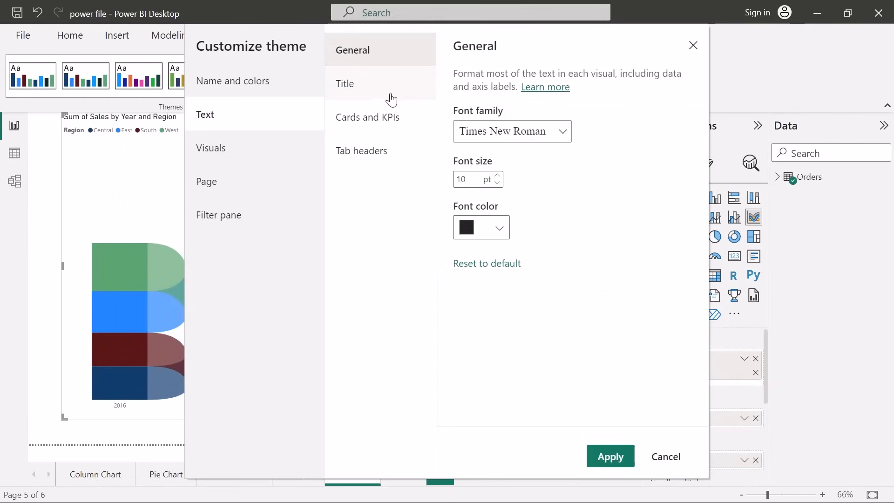
click(363, 83)
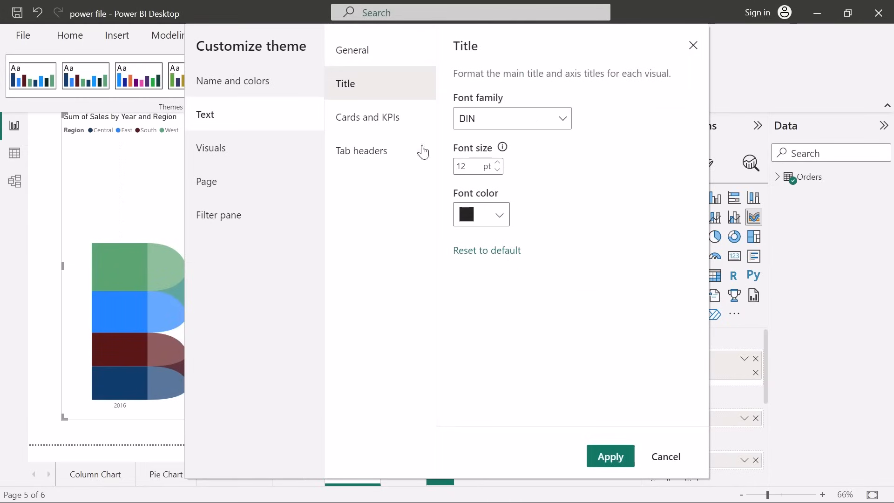
Set the background of the theme's visuals to light orange #E4BB88 with 18% transparency and apply the theme.
click(256, 142)
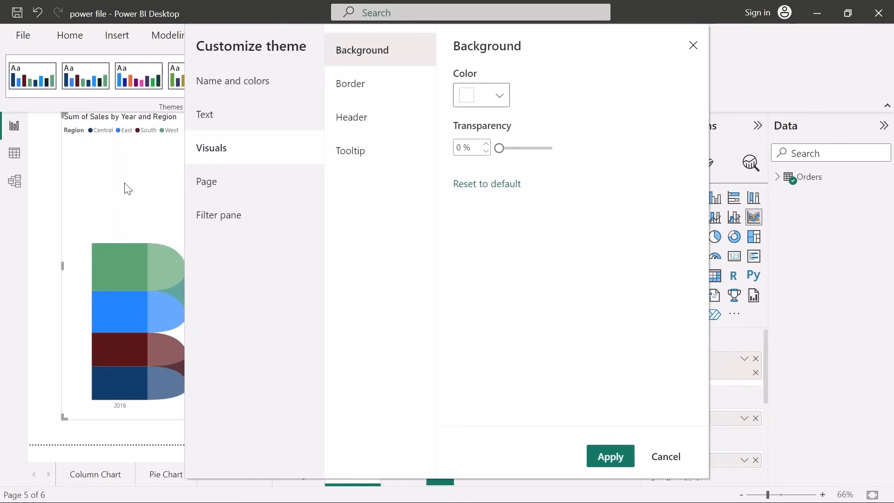
click(498, 95)
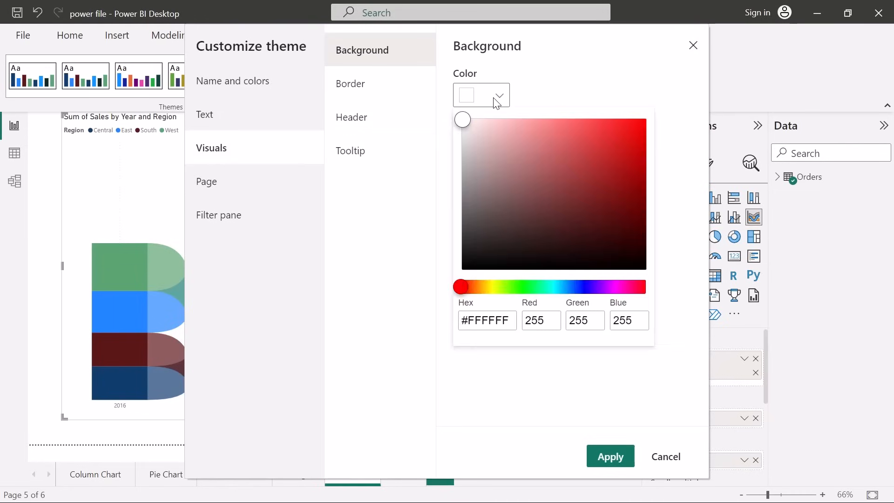
drag(464, 288, 480, 294)
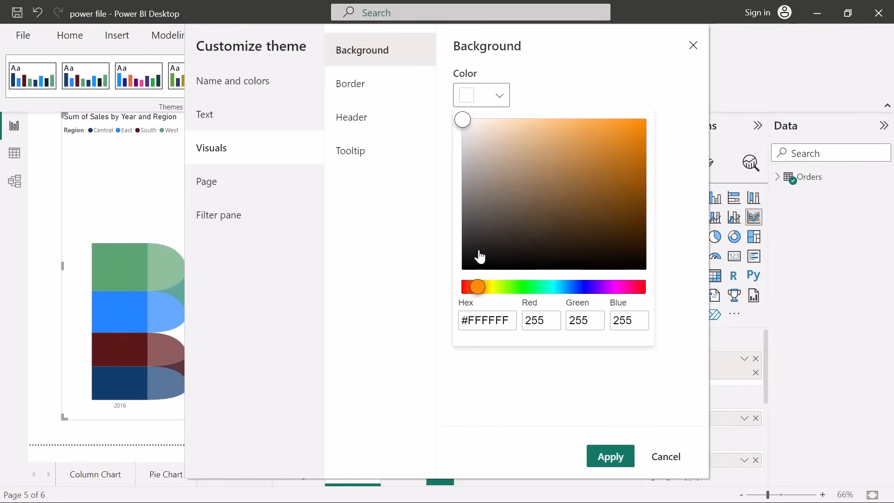
drag(463, 120, 537, 138)
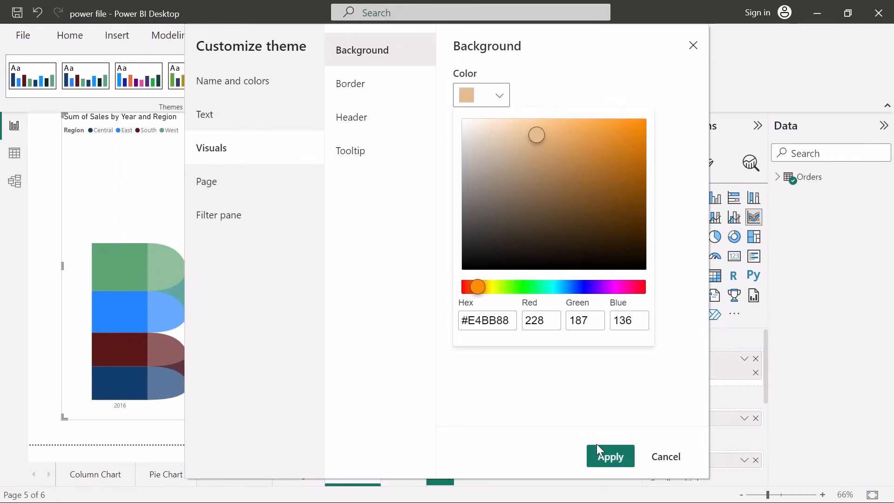
click(610, 464)
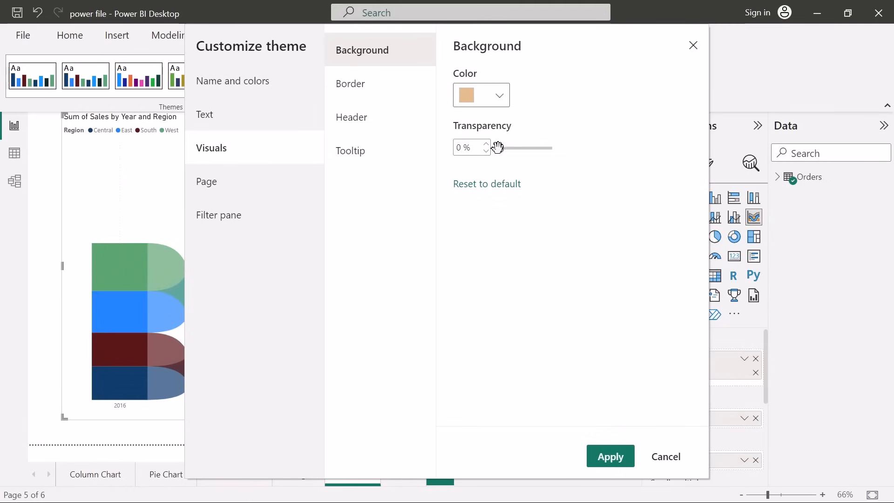
drag(500, 148, 508, 148)
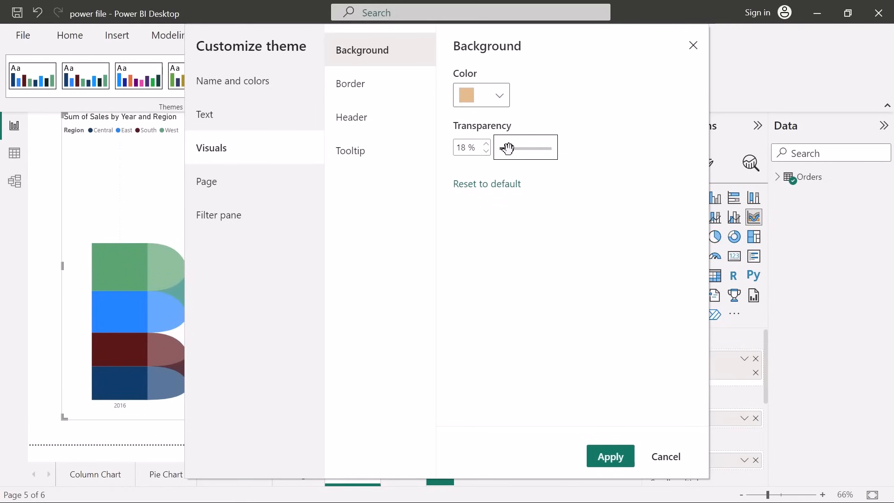
click(608, 457)
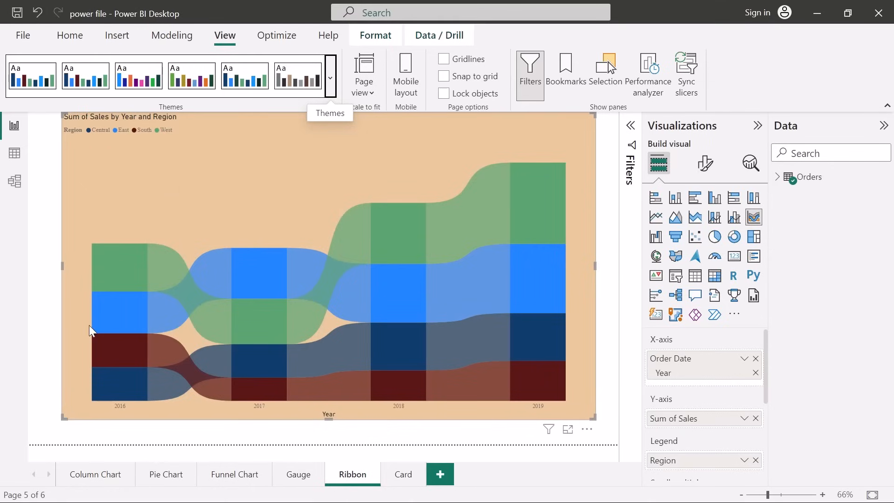
mouse_move(330, 298)
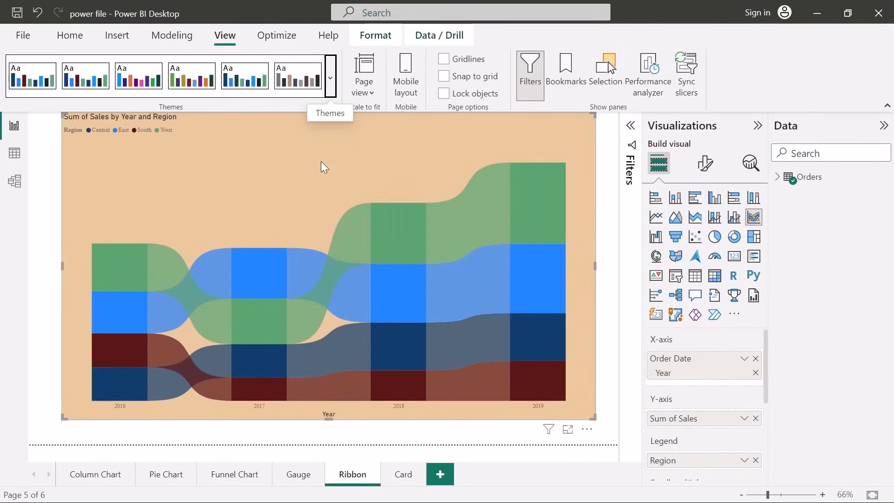
Try to undo the last change made to the report theme.
click(269, 183)
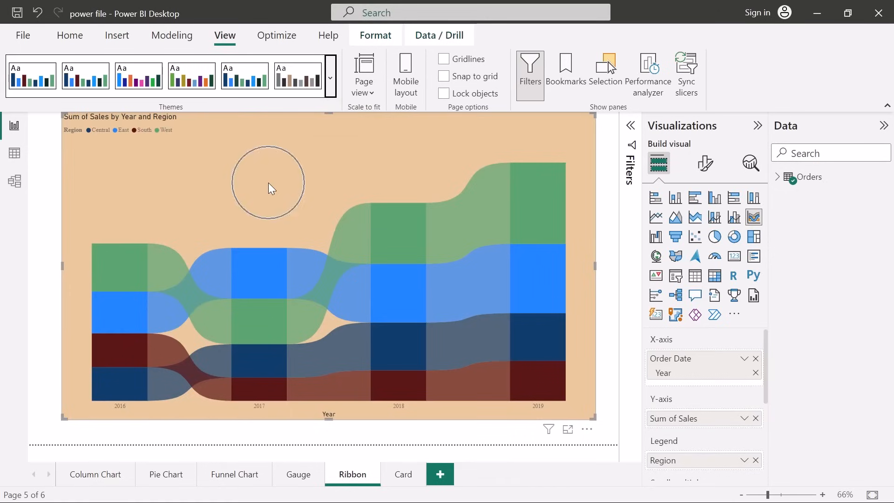
click(329, 78)
click(395, 149)
key(ctrl+z)
Reopen the current theme's customization and set the background of its visuals to white #FFFFFF with 0% transparency.
click(330, 79)
scroll(249, 171, down, 5)
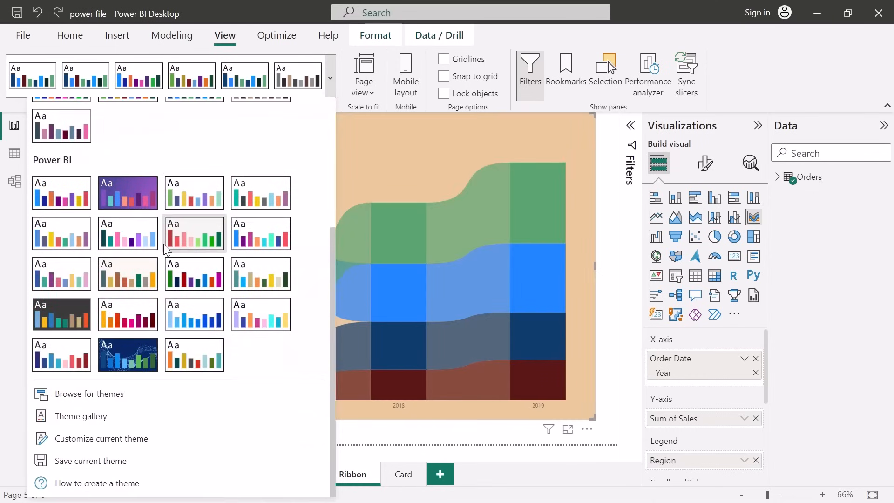
click(99, 440)
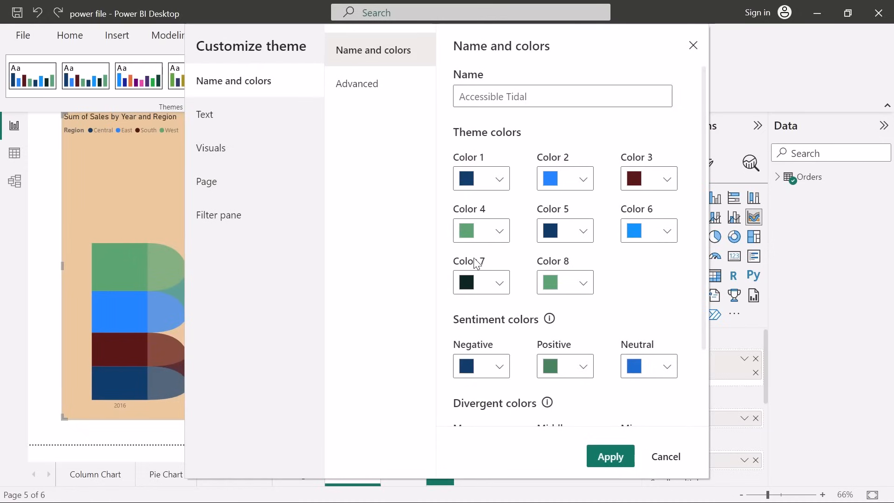
click(266, 128)
click(256, 164)
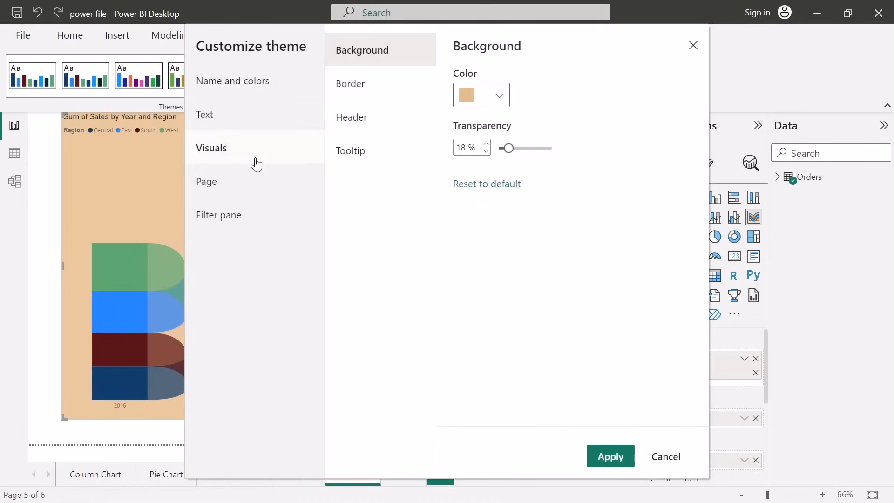
click(493, 96)
drag(535, 138, 450, 112)
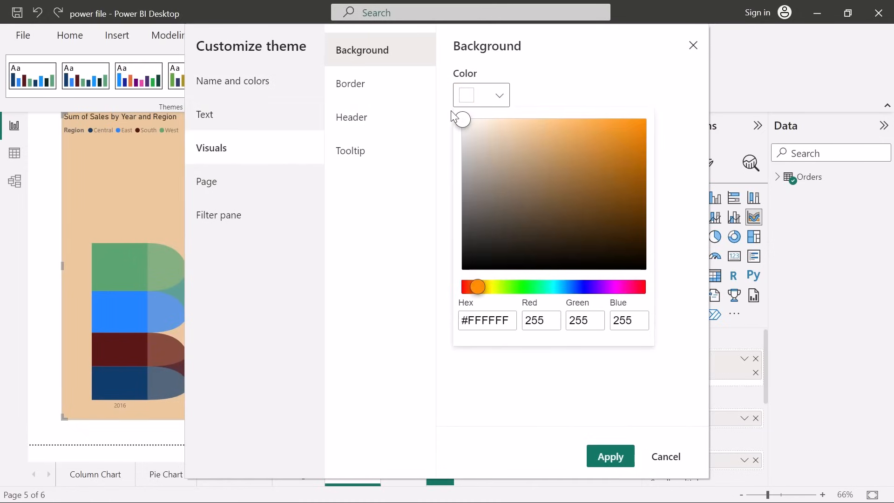
click(532, 389)
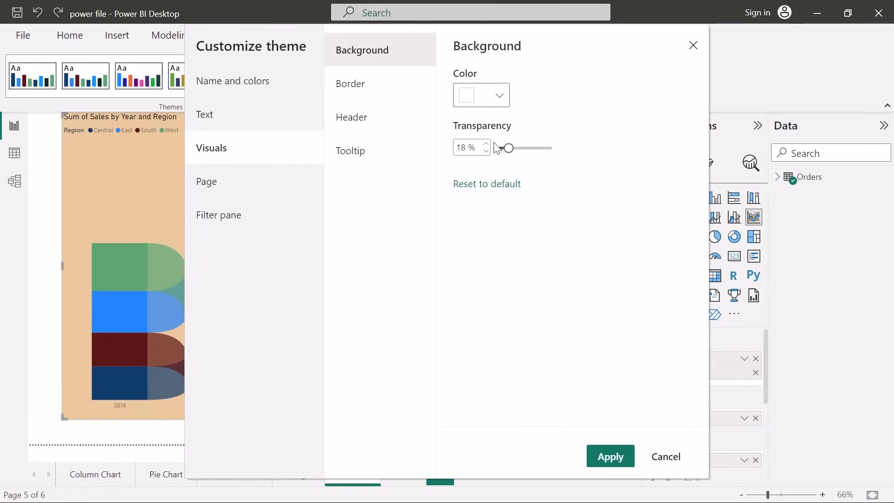
drag(508, 148, 500, 148)
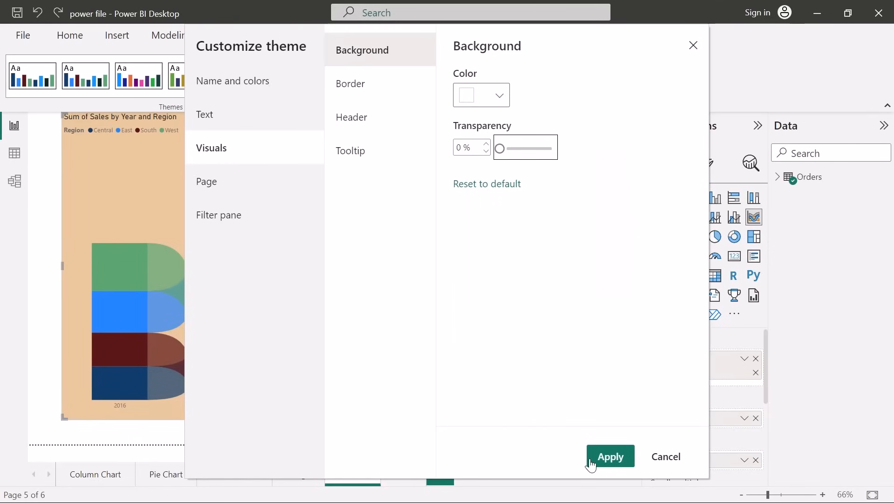
Review the tooltip and header settings of the theme's visuals and apply the customized theme.
click(369, 150)
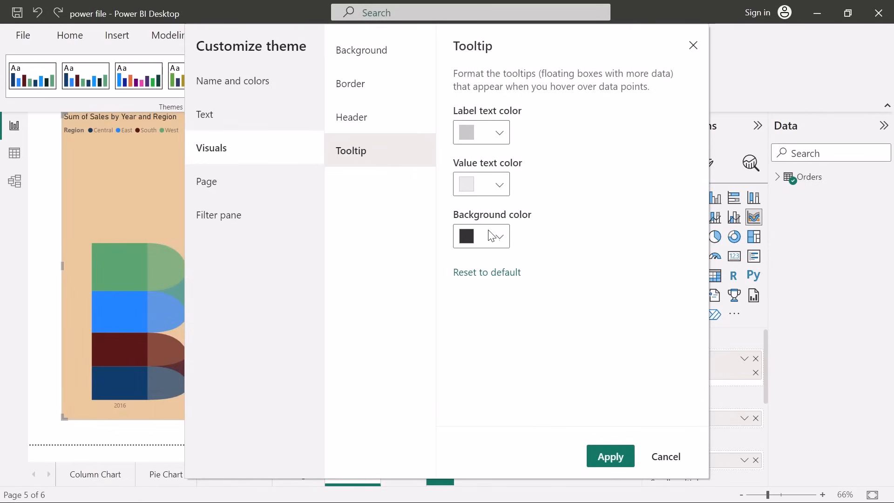
click(349, 122)
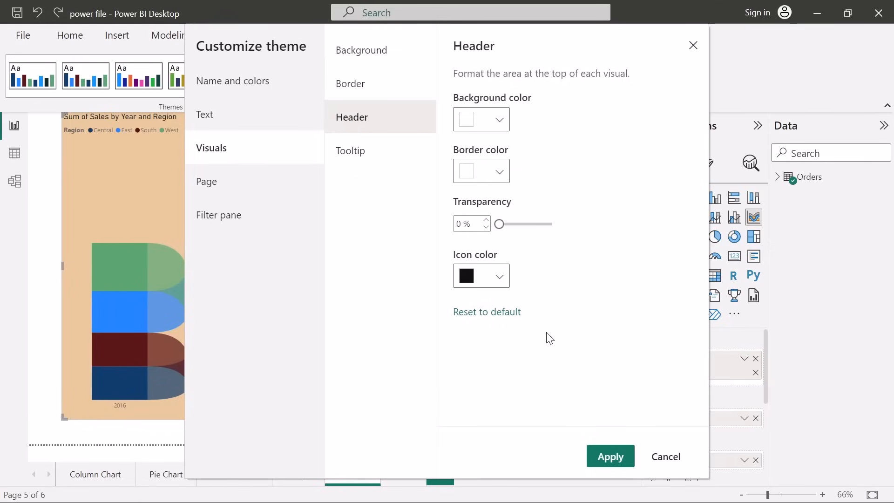
click(611, 456)
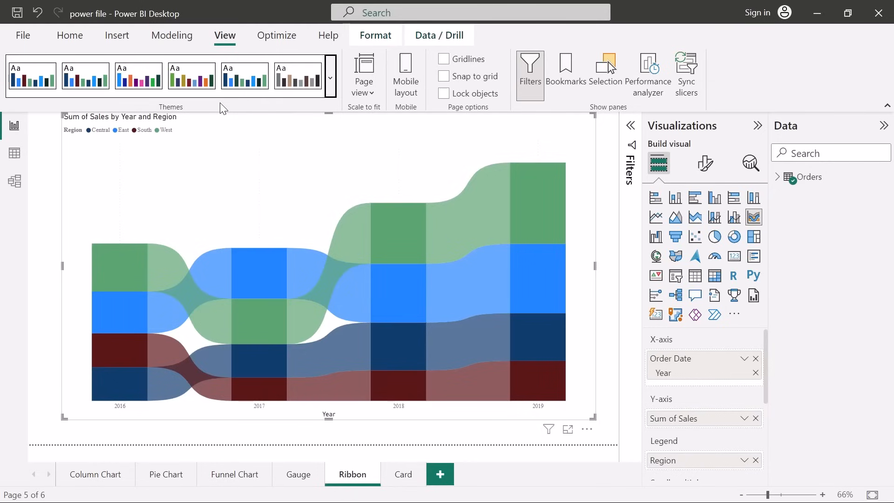
Try the gray-brown accessible theme on the ribbon chart, and apply the accessible theme with blue, navy, orange and purple instead.
mouse_move(357, 224)
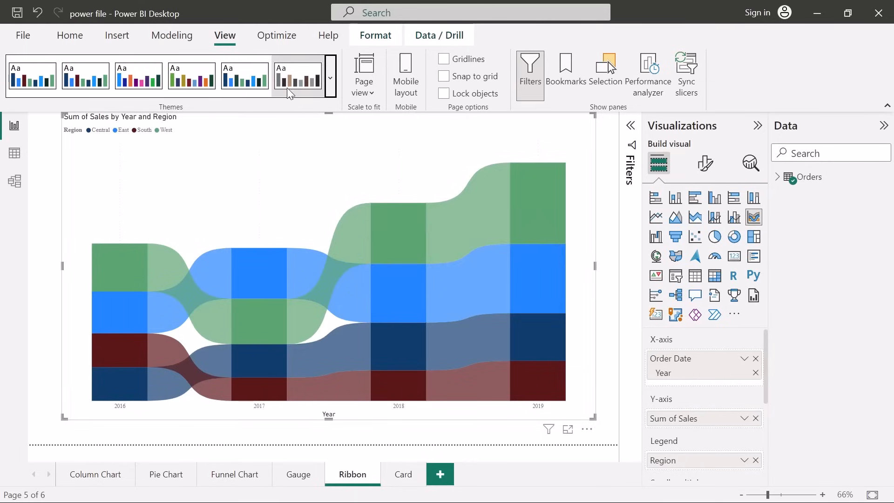
click(301, 87)
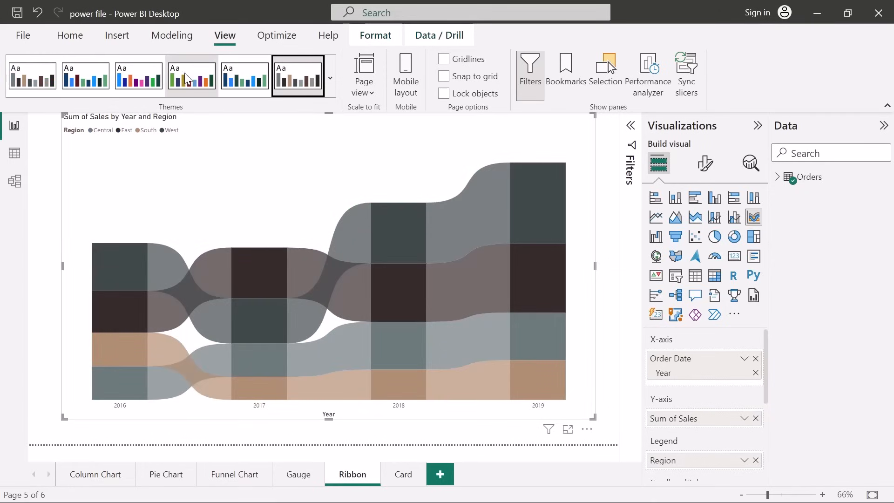
click(147, 80)
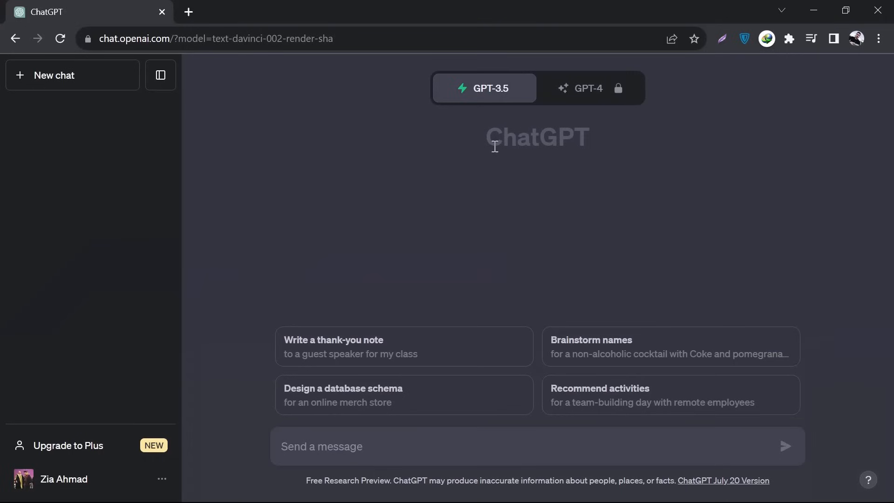
drag(494, 146, 624, 144)
click(624, 144)
click(356, 450)
click(331, 452)
click(331, 453)
click(331, 453)
key(alt+Tab)
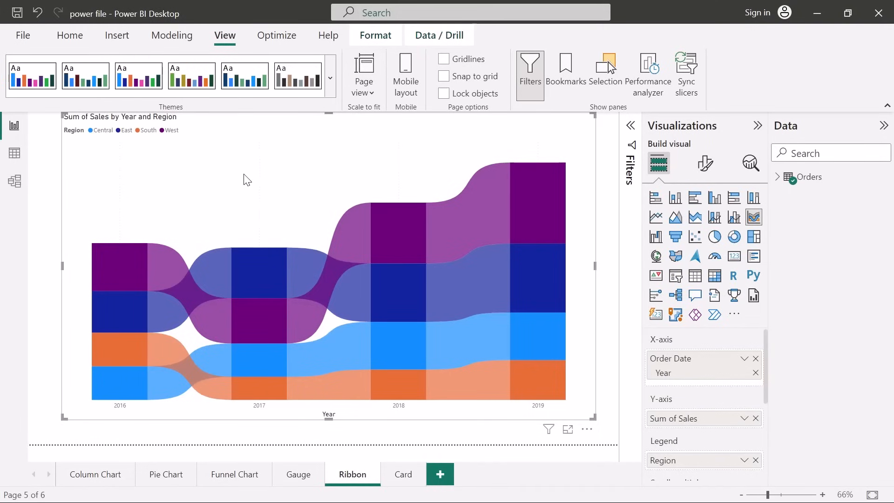
Try the Power BI theme with blue, purple, pink and orange, and reapply the accessible blue, navy, orange and purple theme.
click(333, 70)
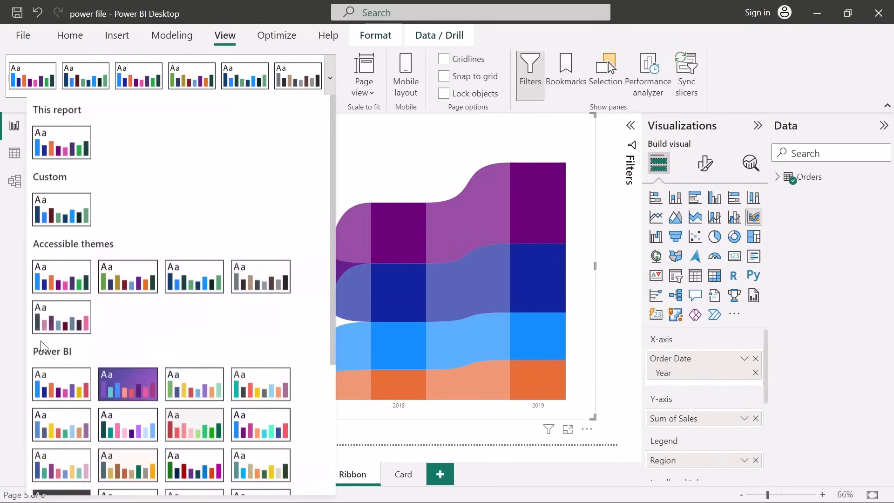
scroll(179, 388, down, 4)
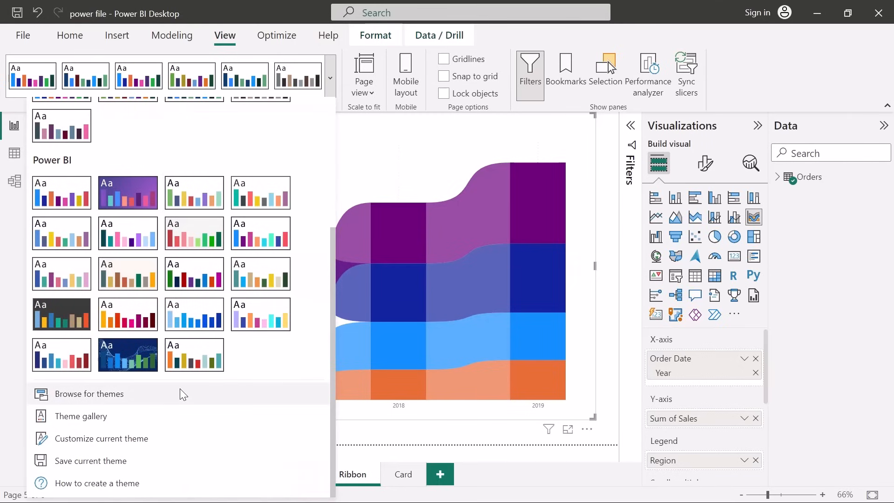
click(269, 242)
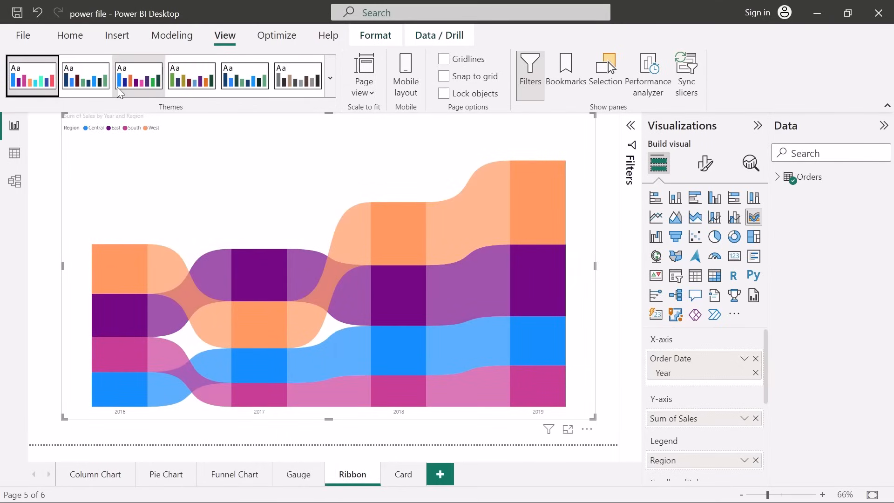
click(142, 82)
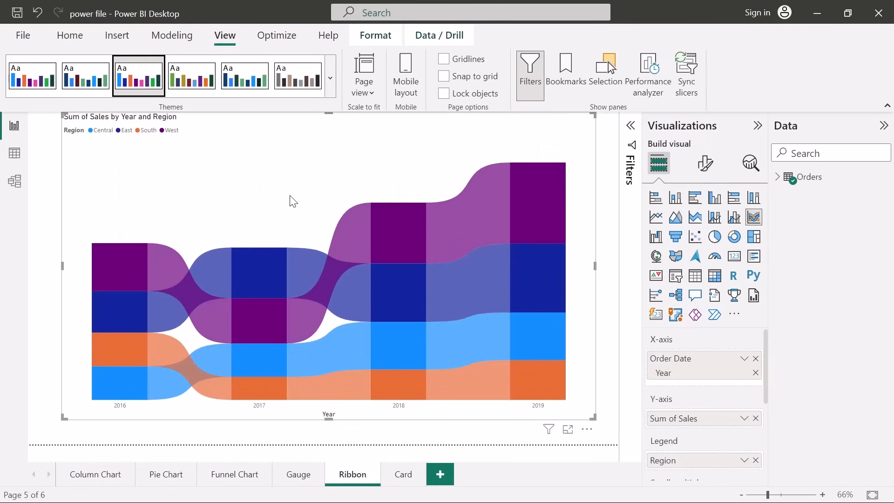
click(329, 82)
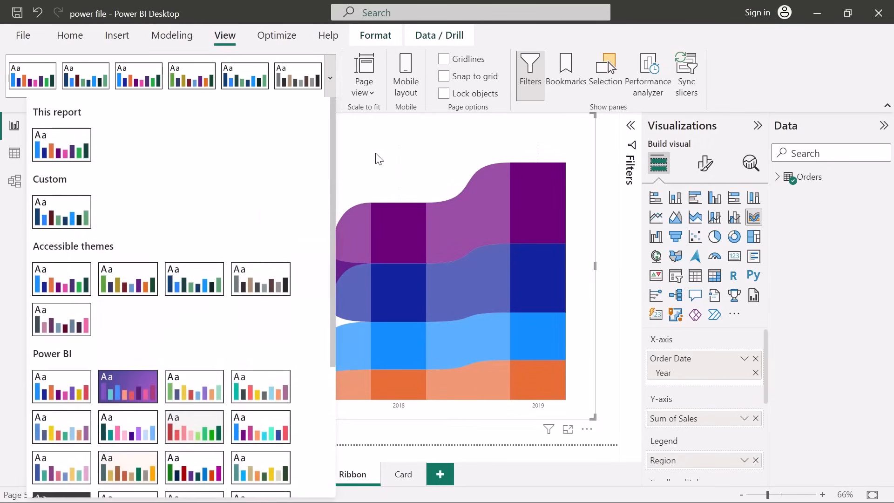
click(376, 159)
Switch to ChatGPT and write "I want to create a theme for Power BI:" with the bullet "- Theme colors should be Green or very close to Green".
key(alt+Tab)
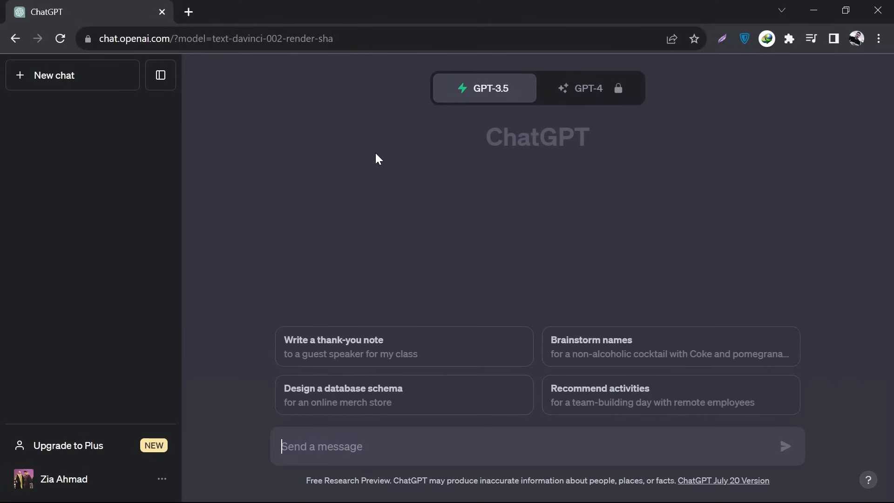
click(436, 451)
text(I want to create a theme for Power BI:)
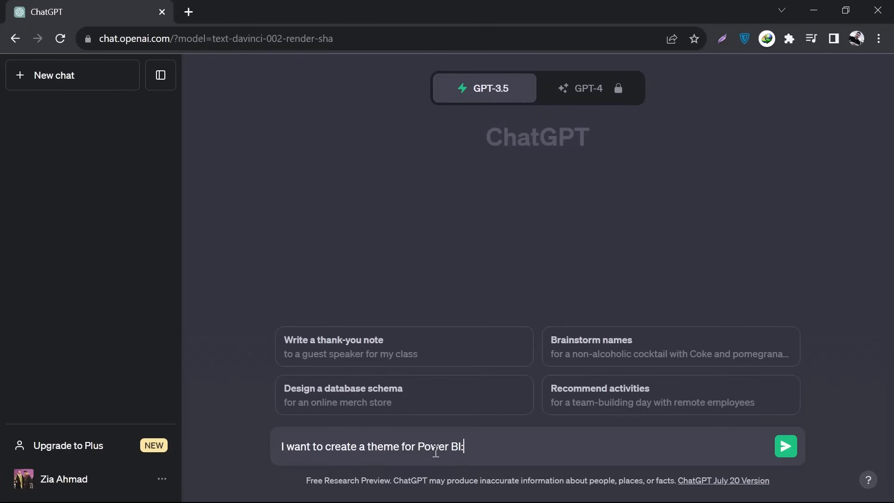
key(shift+Return)
text(-)
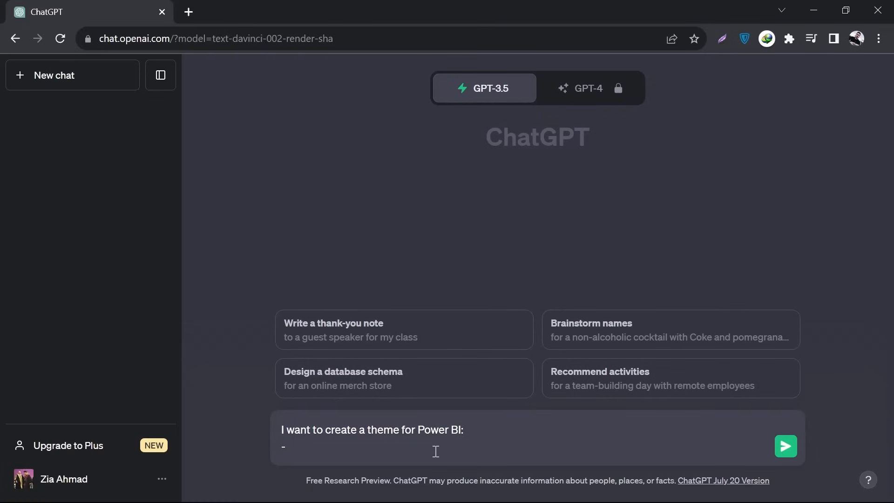
text( Theme colors should be)
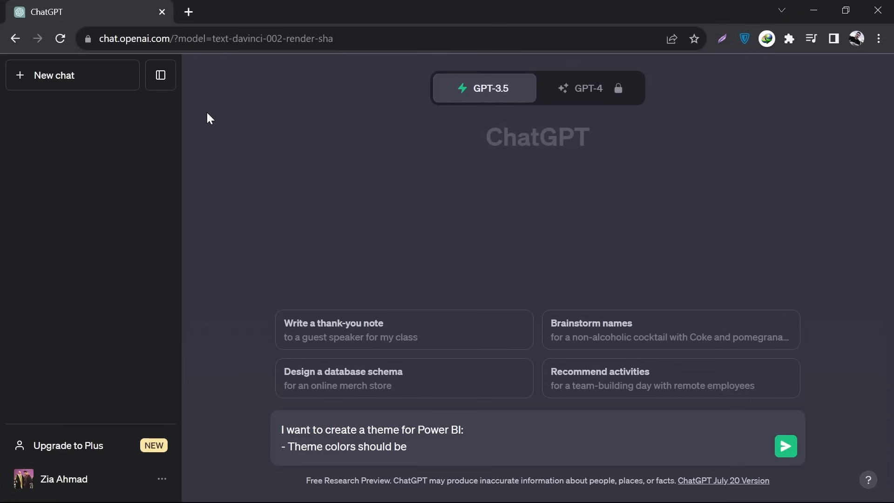
text( Green or very close to Green)
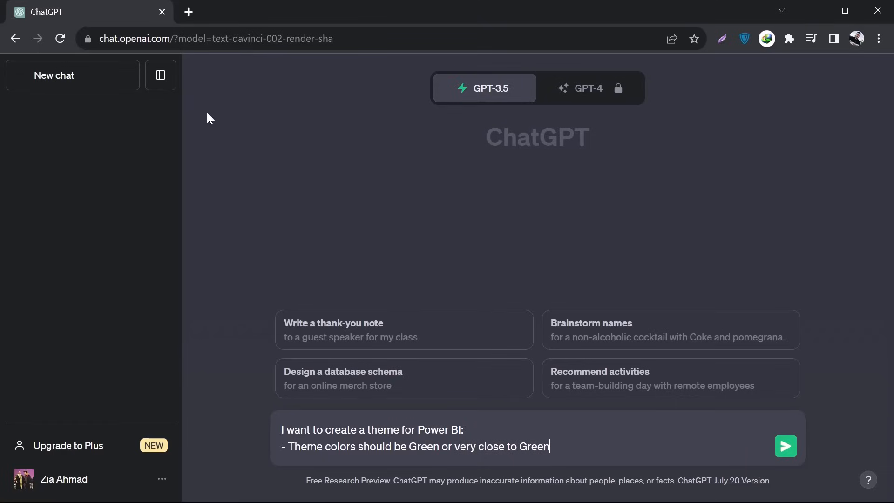
key(shift+Return)
text(- )
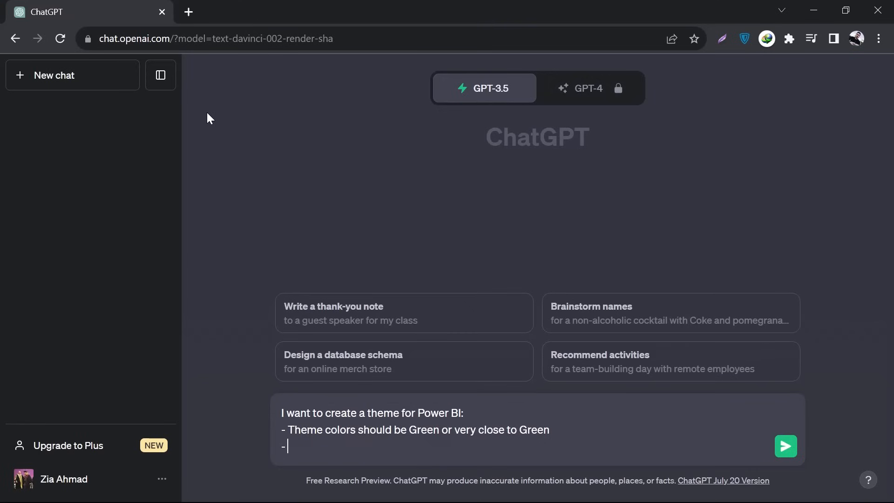
text(Text size should be 15)
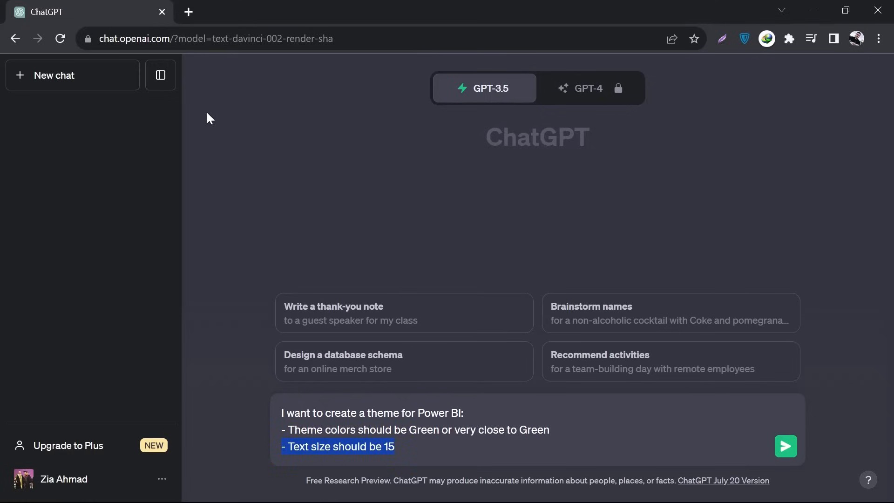
key(BackSpace)
key(BackSpace)
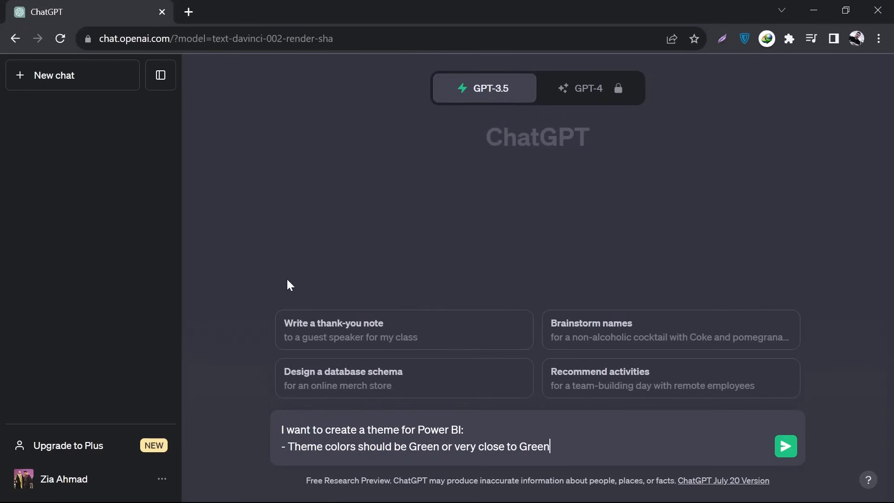
Send the prompt and read the reply's instructions for creating the theme file and defining its color palette.
click(786, 447)
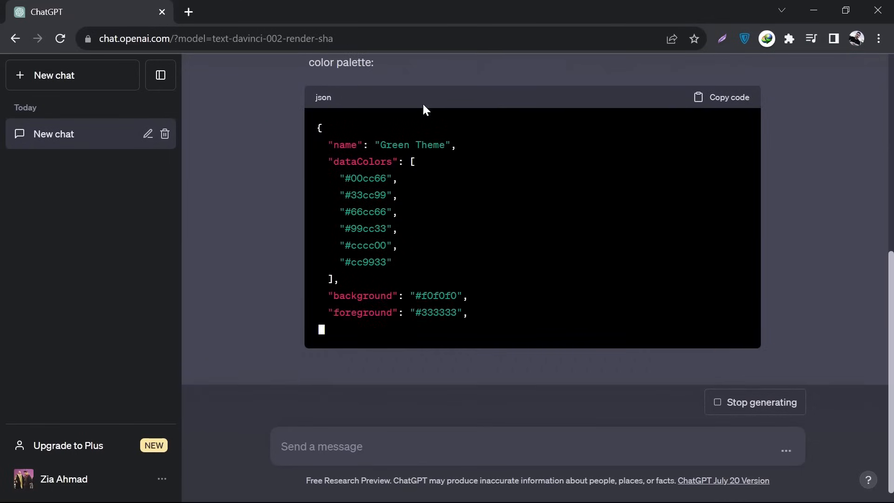
scroll(257, 300, up, 4)
scroll(257, 299, down, 5)
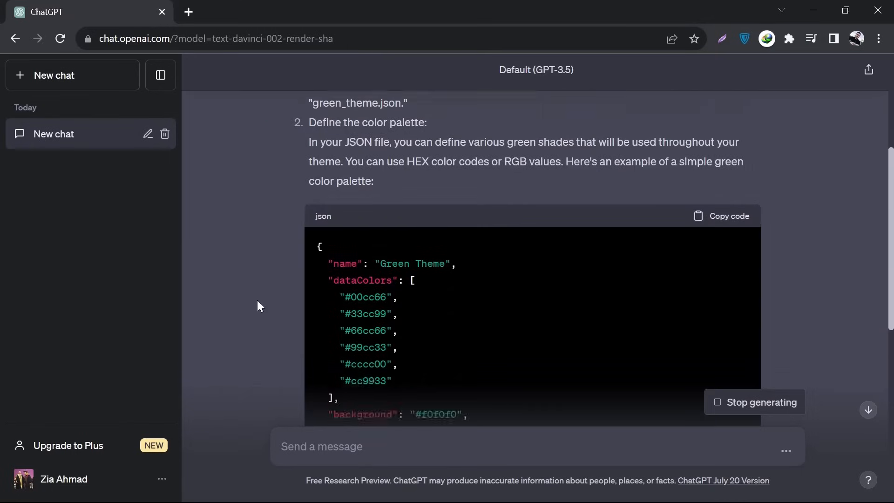
scroll(257, 300, up, 5)
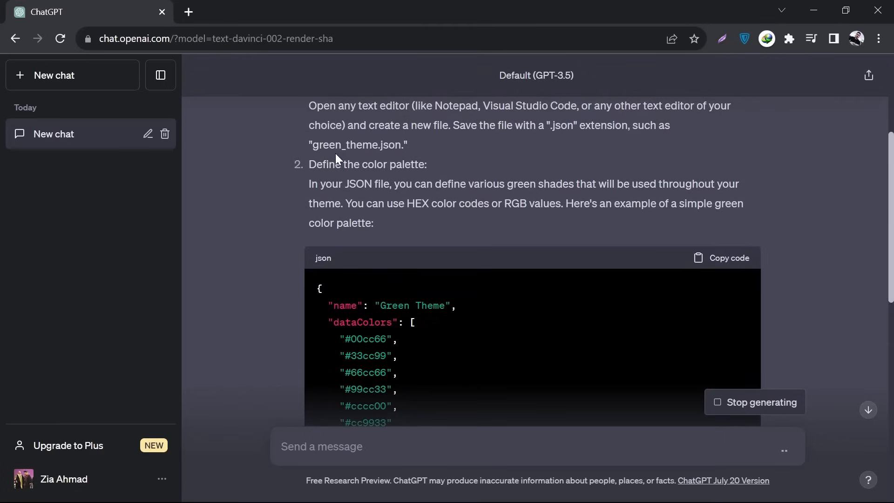
scroll(261, 298, down, 4)
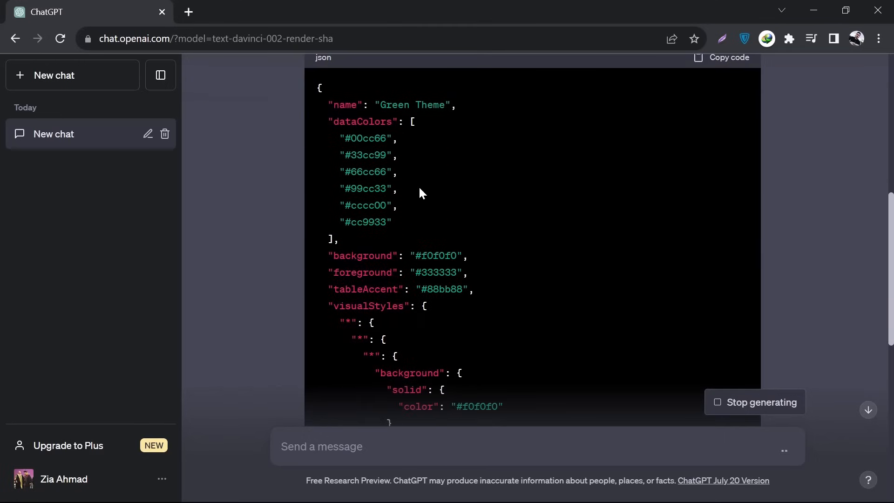
Examine the theme name, data colors, and background and foreground entries in the generated JSON code.
double_click(344, 107)
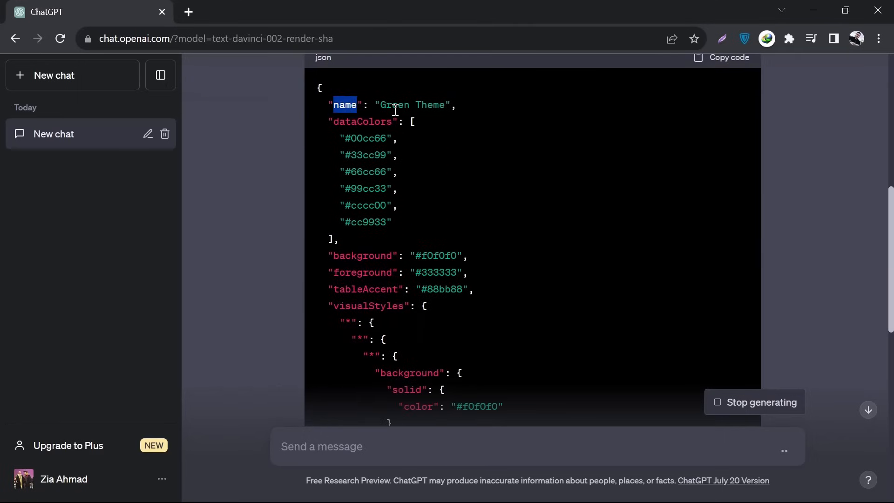
drag(381, 106, 445, 105)
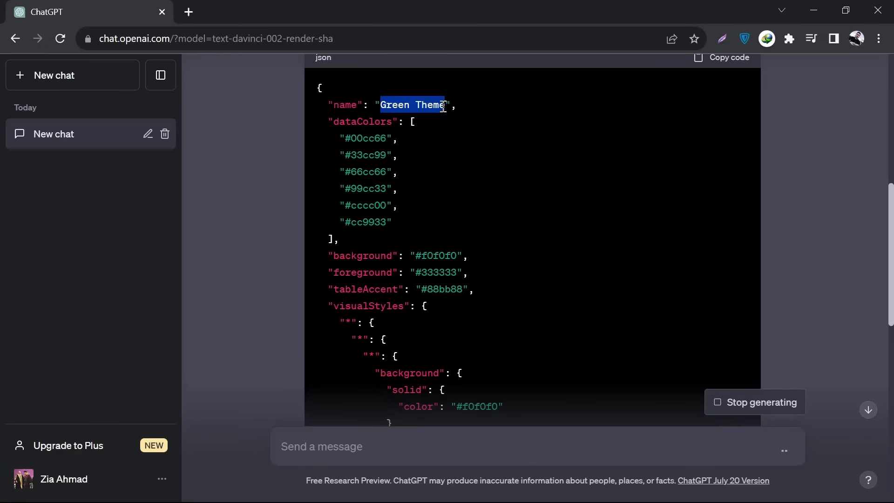
double_click(359, 121)
click(363, 149)
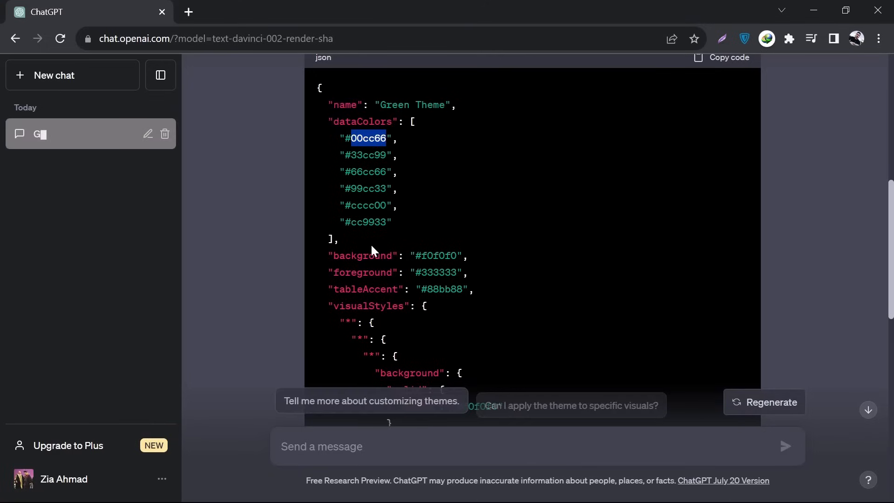
scroll(370, 202, down, 1)
click(369, 218)
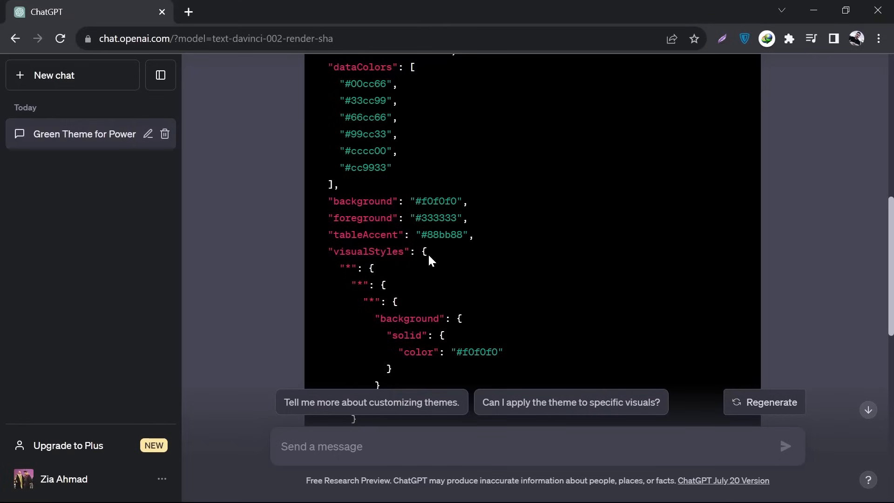
Review the rest of the generated green theme JSON and copy the complete code block.
scroll(427, 255, down, 2)
scroll(427, 253, up, 6)
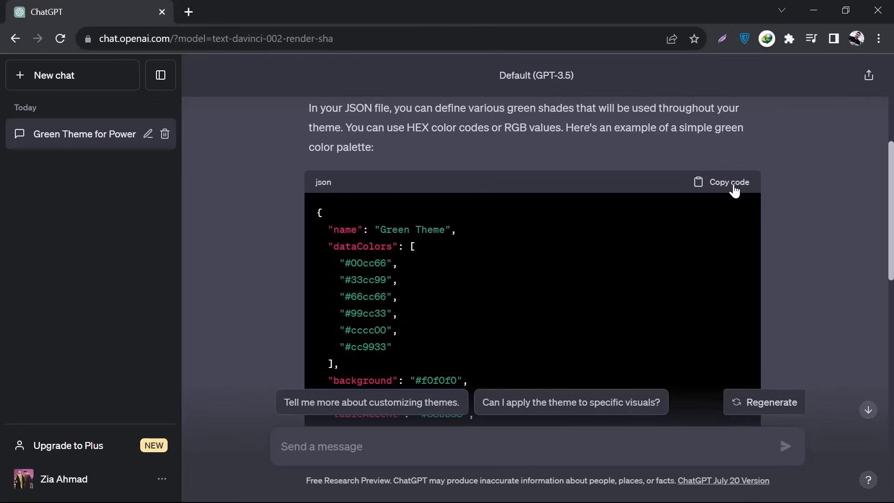
click(718, 186)
Switch to File Explorer and create a new text document in the Power BI folder on Local Disk (E:).
key(alt+Tab)
key(alt+Tab)
right_click(225, 216)
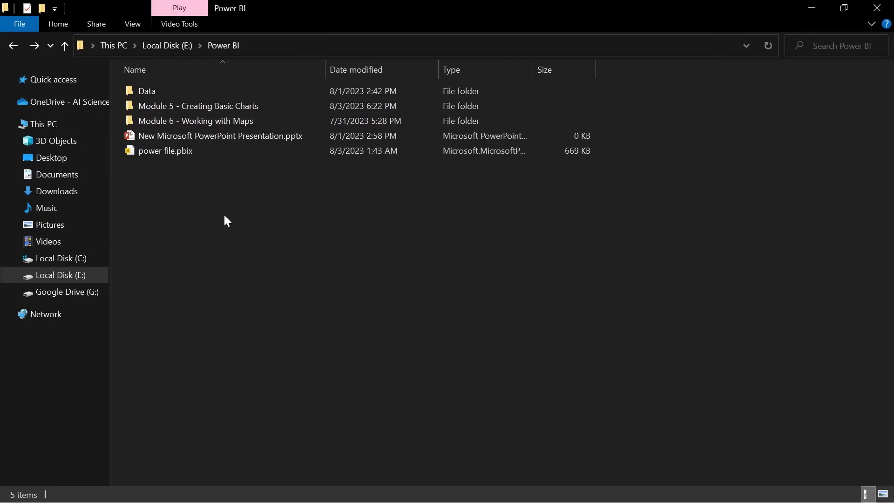
mouse_move(333, 420)
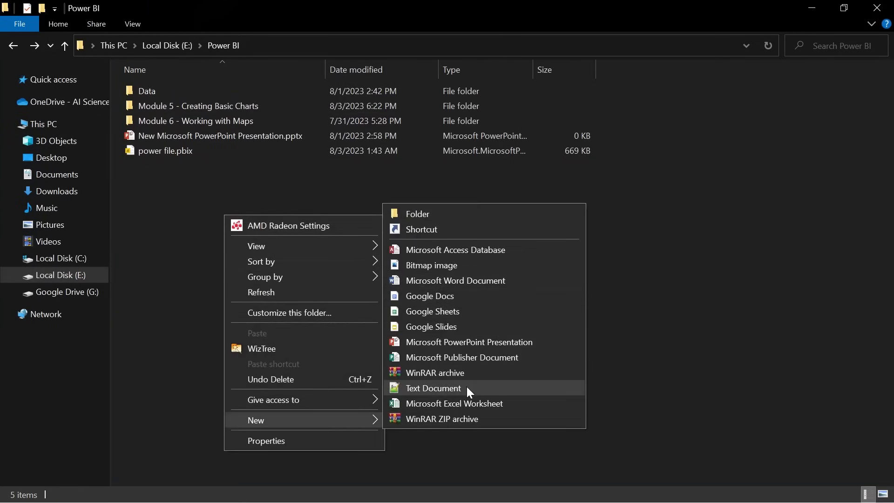
click(454, 386)
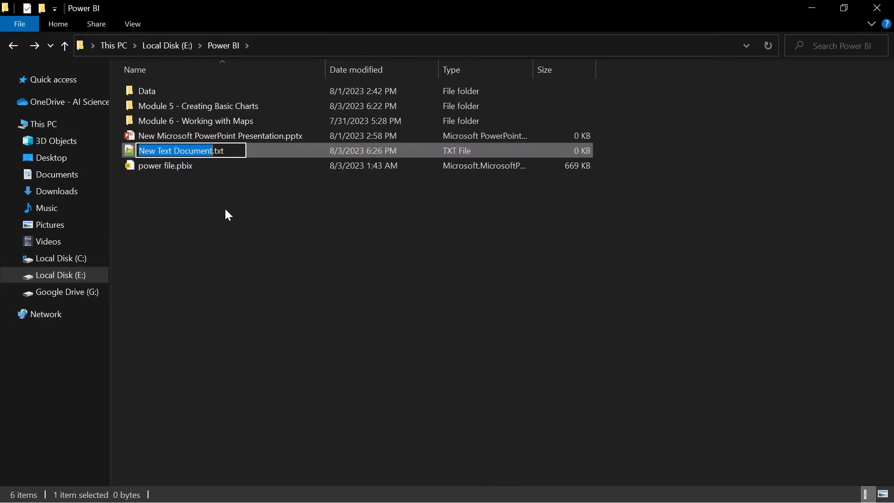
Name the new text document "My Theme.json" and accept the file extension change.
text(Theme)
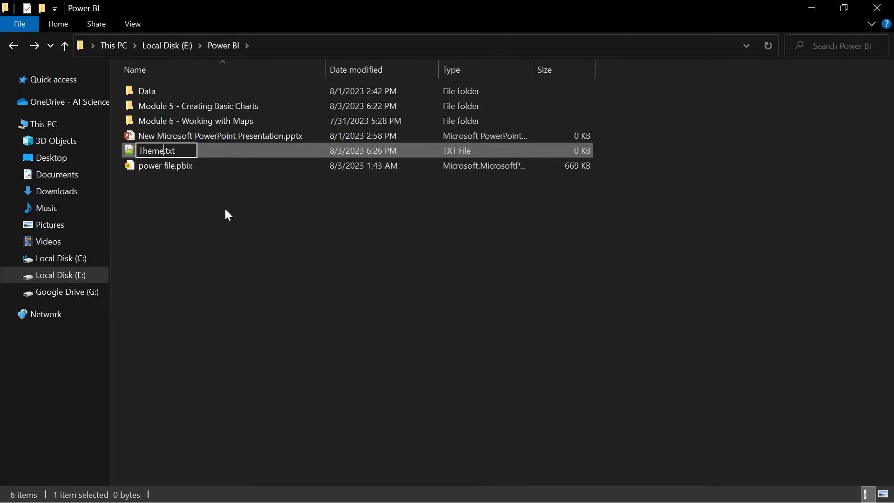
key(Home)
text(My)
key(BackSpace)
key(BackSpace)
key(BackSpace)
text(json)
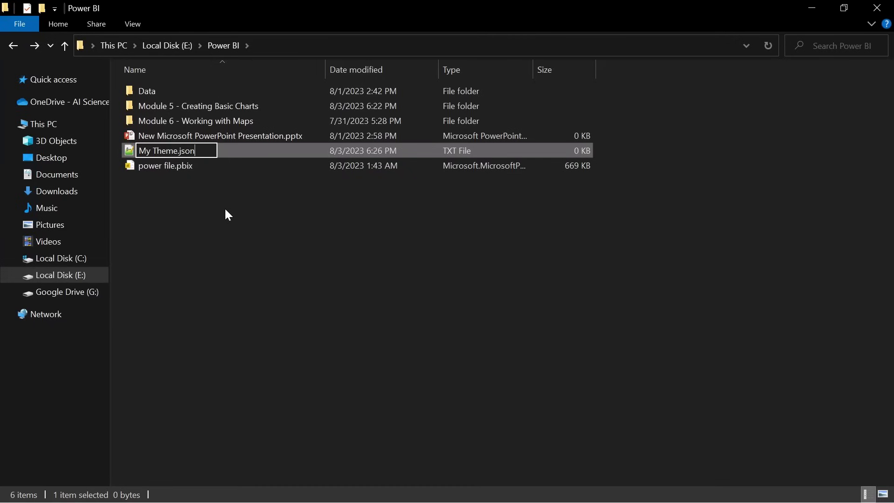
key(Return)
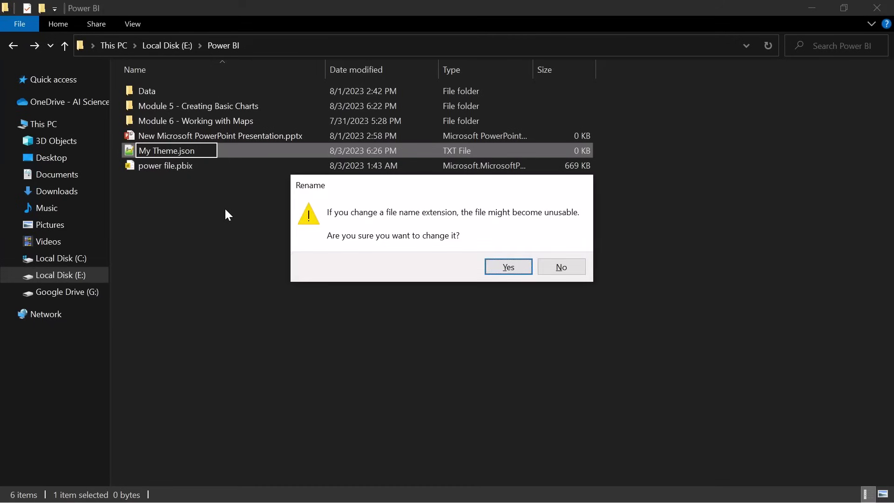
click(508, 267)
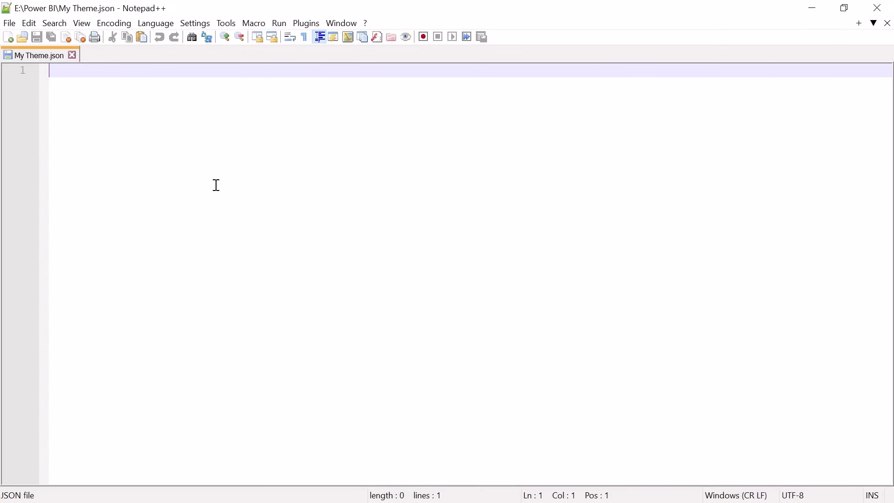
Paste the copied theme code into My Theme.json in Notepad++ and save it, replacing the existing file.
key(ctrl+v)
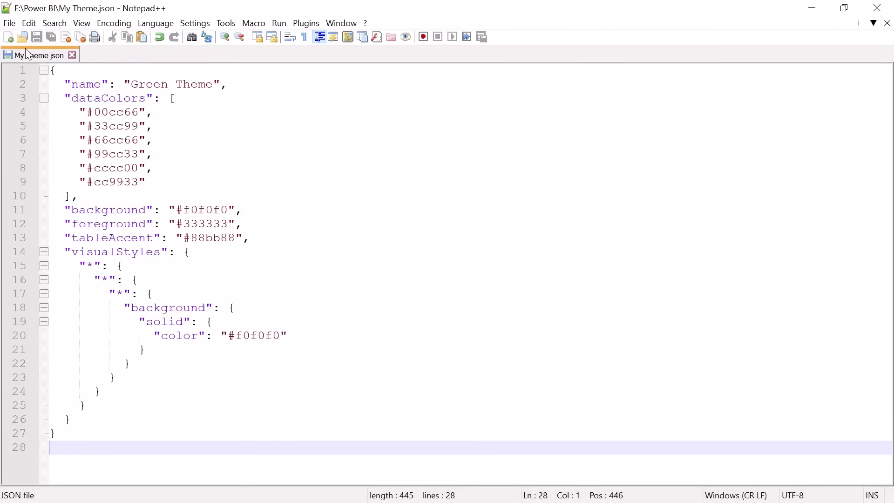
click(10, 27)
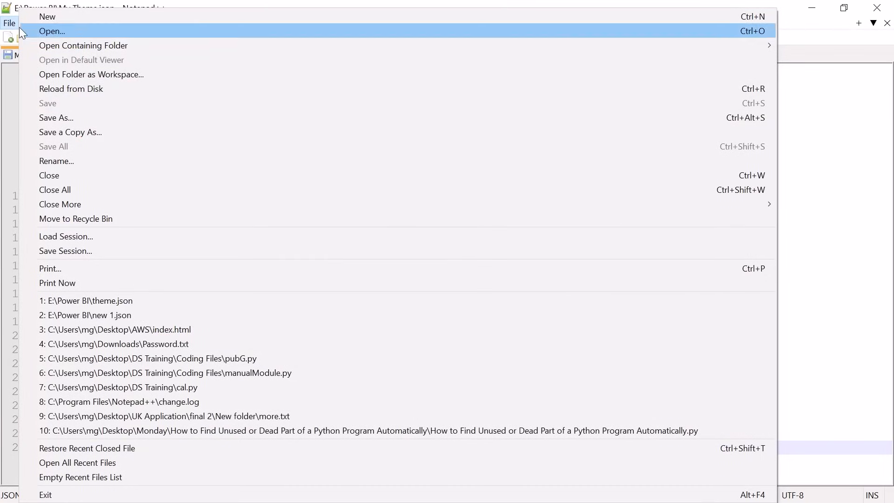
click(102, 118)
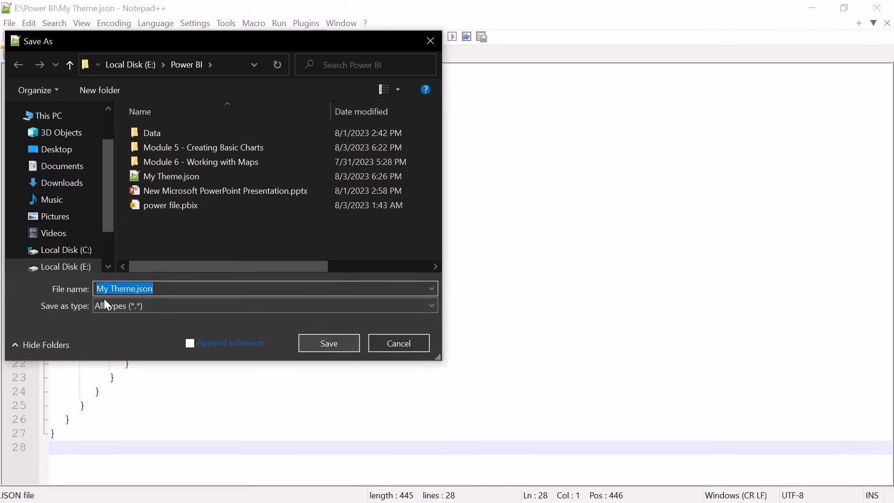
click(137, 289)
drag(137, 288, 161, 289)
click(343, 346)
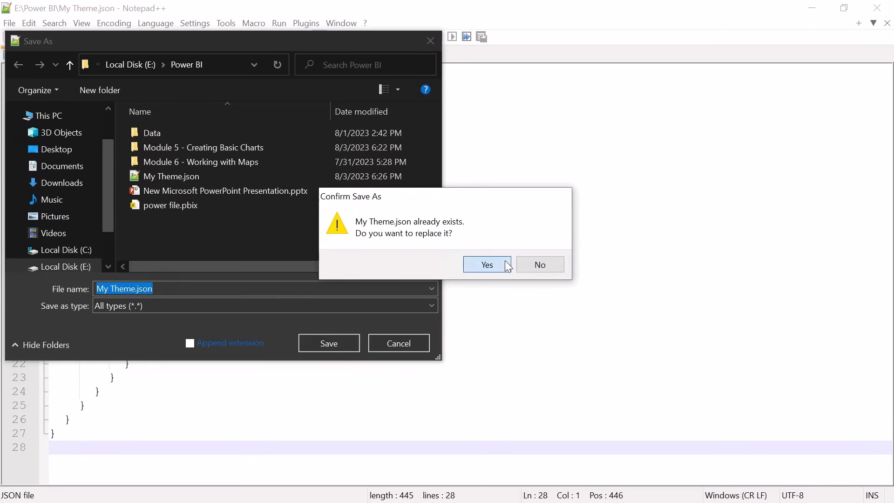
click(487, 264)
Switch to Power BI Desktop, import My Theme.json as the report theme, and show the Column Chart page.
key(alt+Tab)
key(alt+Tab)
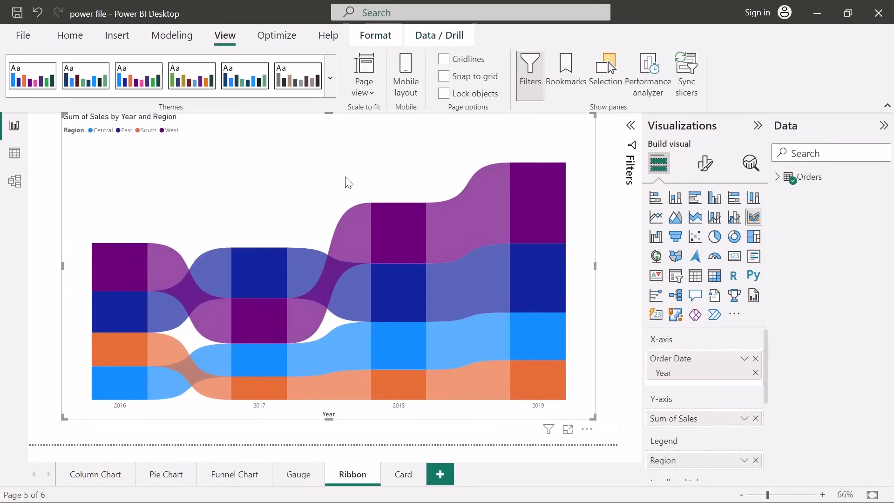
click(327, 78)
click(330, 71)
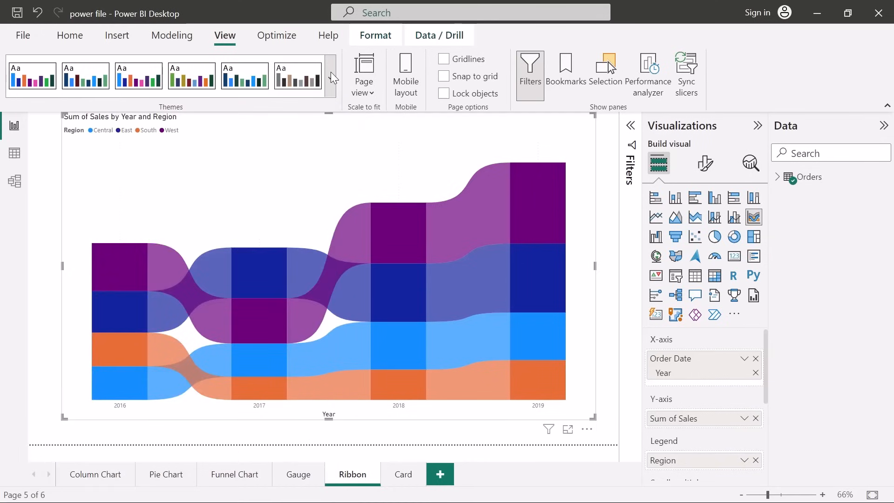
click(330, 84)
scroll(172, 333, down, 5)
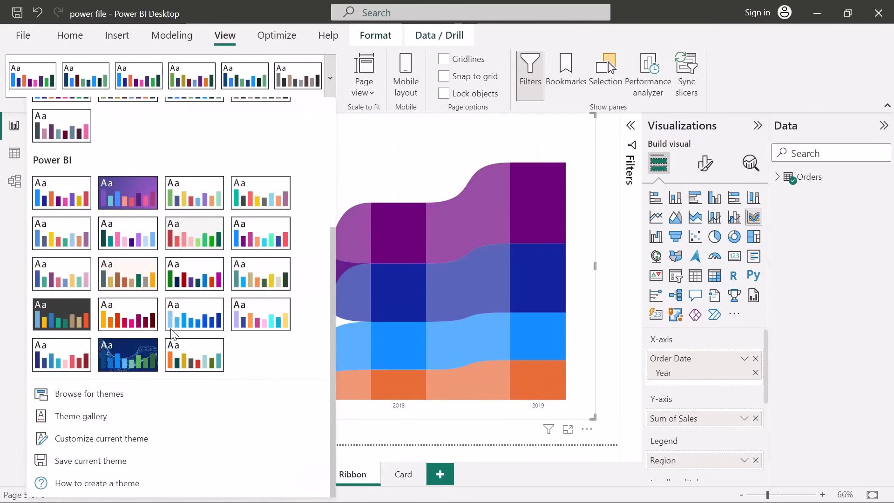
click(77, 399)
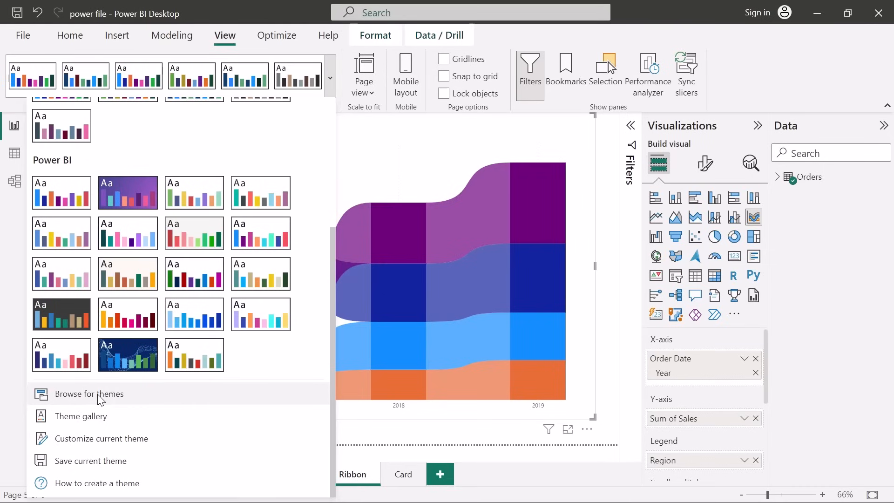
click(98, 397)
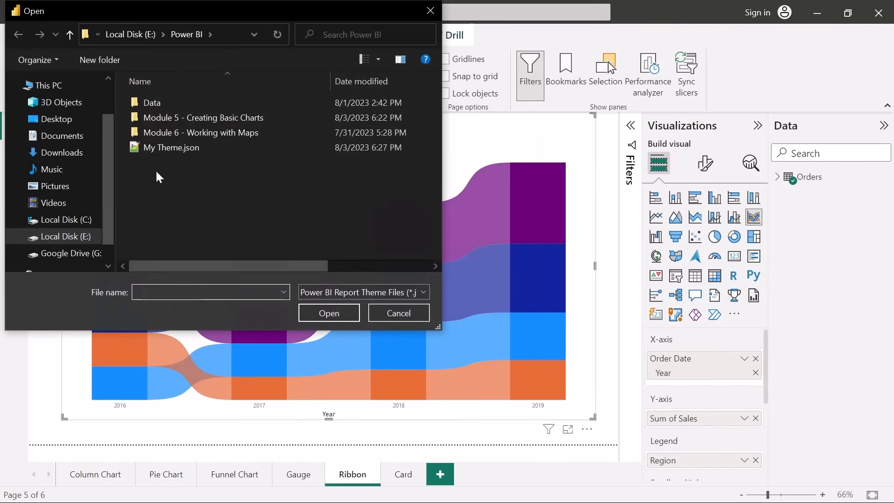
click(173, 151)
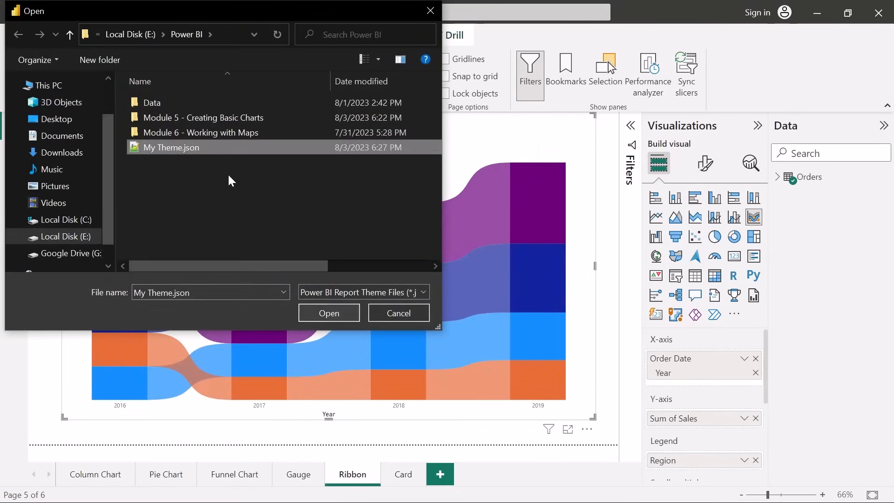
double_click(183, 147)
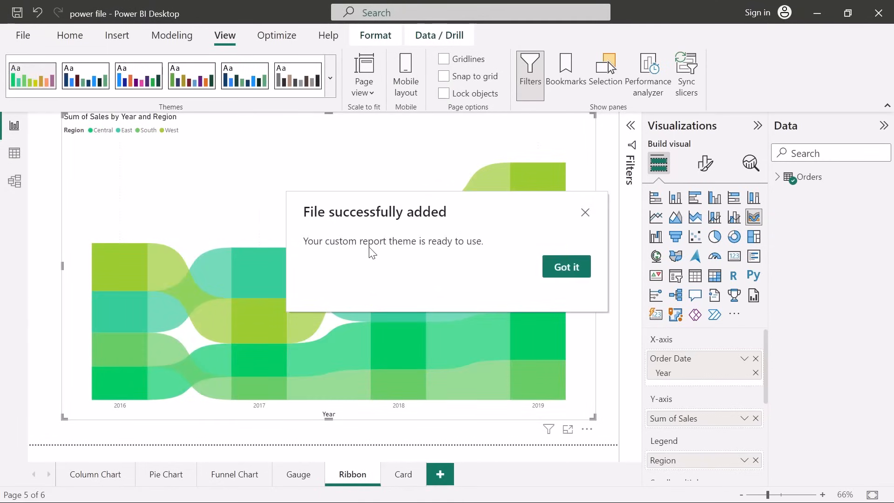
click(567, 268)
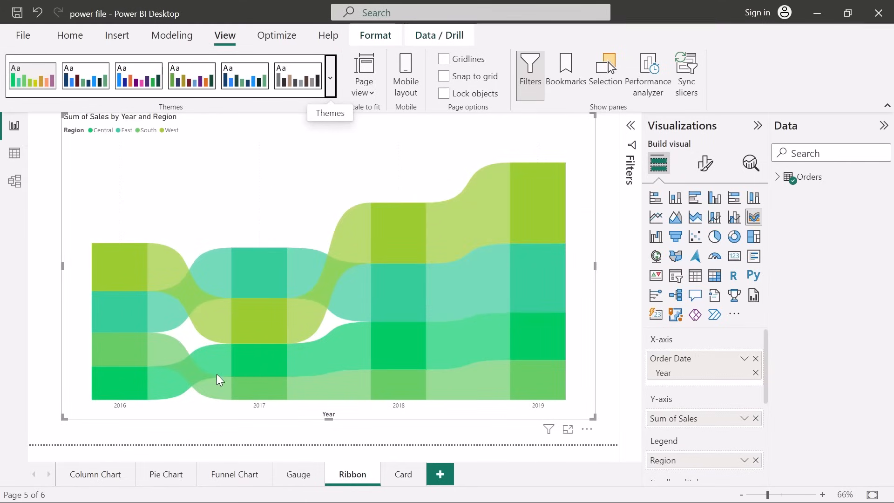
click(102, 477)
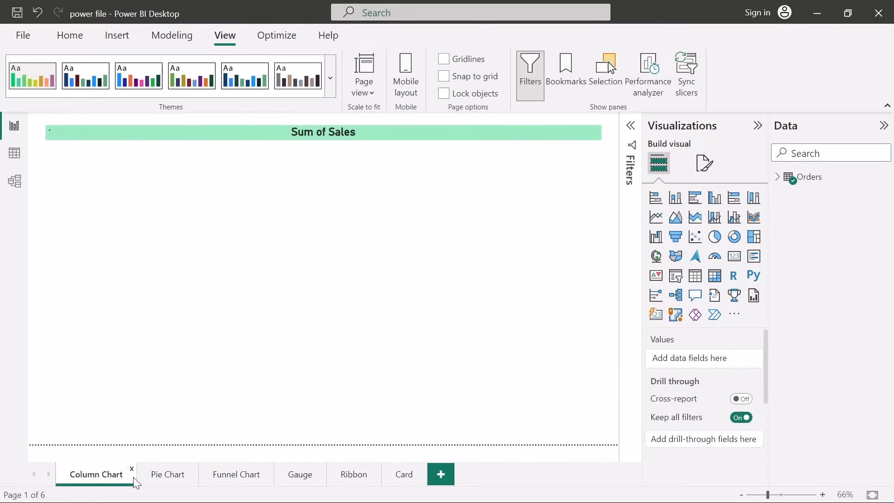
mouse_move(275, 406)
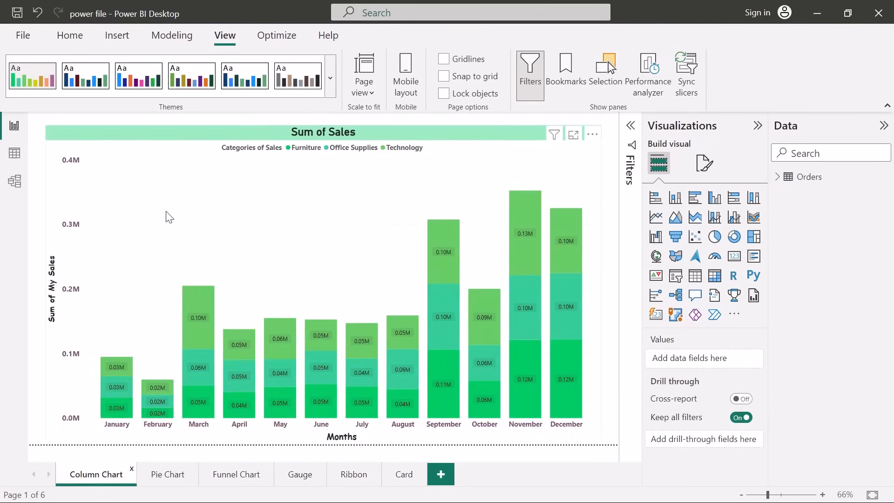
Switch to ChatGPT and reuse the earlier theme prompt as a new message, changing its color bullet to "- Theme colors should be Dark.".
key(alt+Tab)
key(Left)
key(Left)
key(Left)
key(Left)
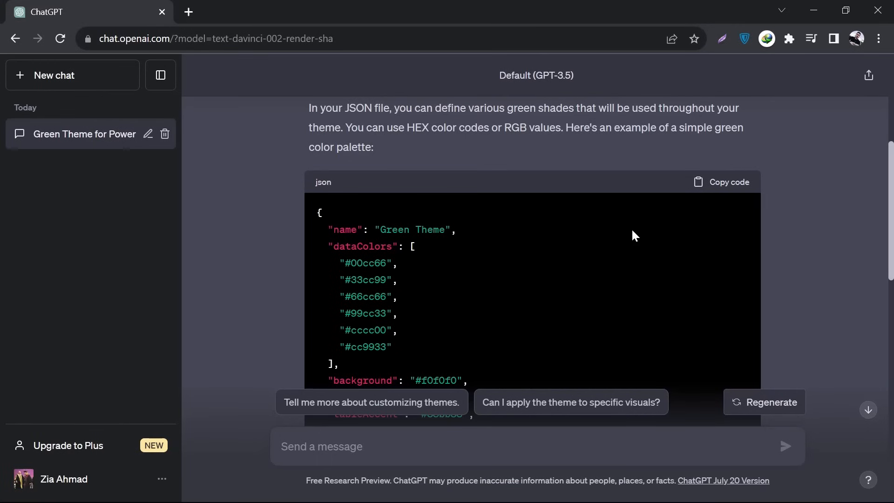
scroll(631, 227, up, 6)
drag(574, 139, 298, 129)
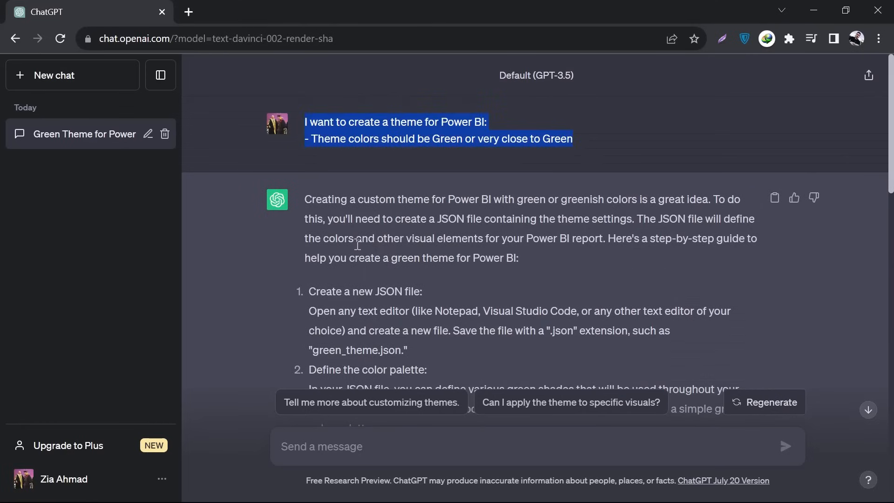
scroll(355, 239, down, 15)
key(ctrl+v)
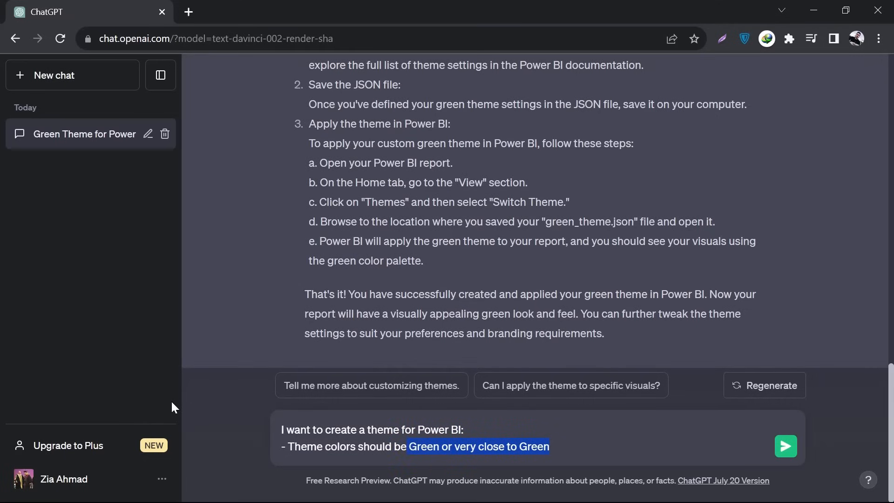
text(Dark)
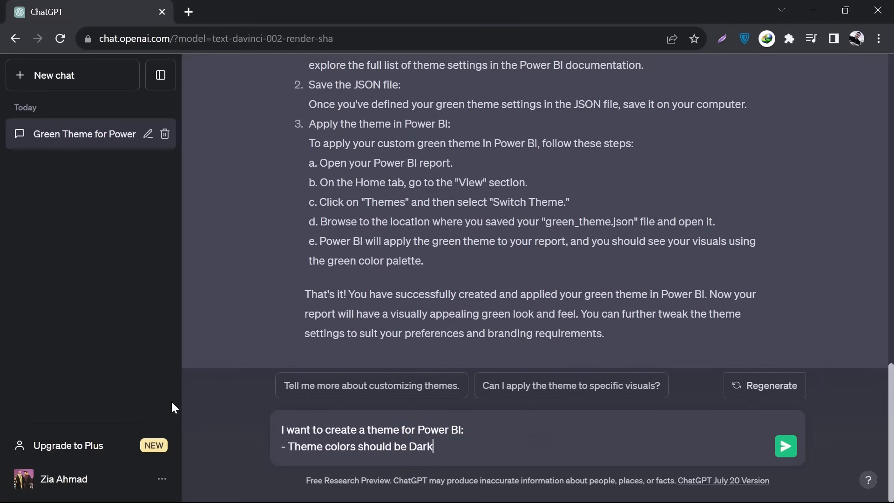
text(.)
Add the bullet "- Label text colors should be light colors." to the prompt and send it.
key(shift+Return)
text(- )
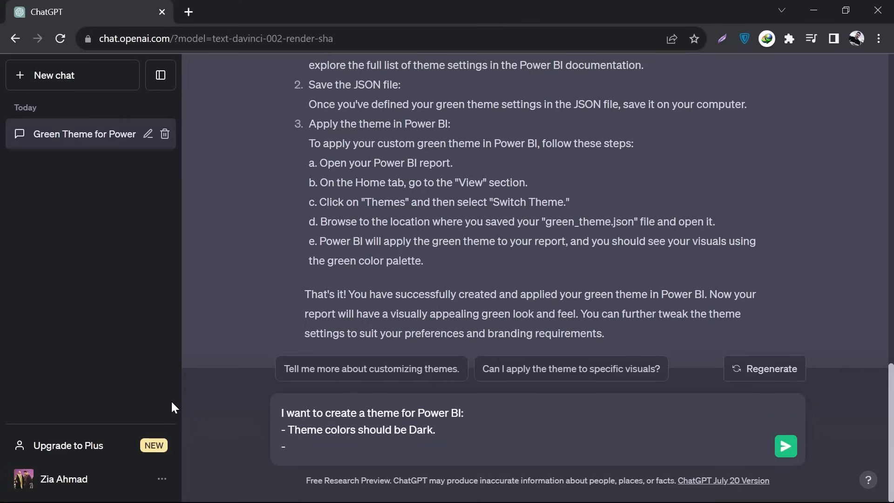
text(Labels)
key(BackSpace)
text(text colors should be light colors)
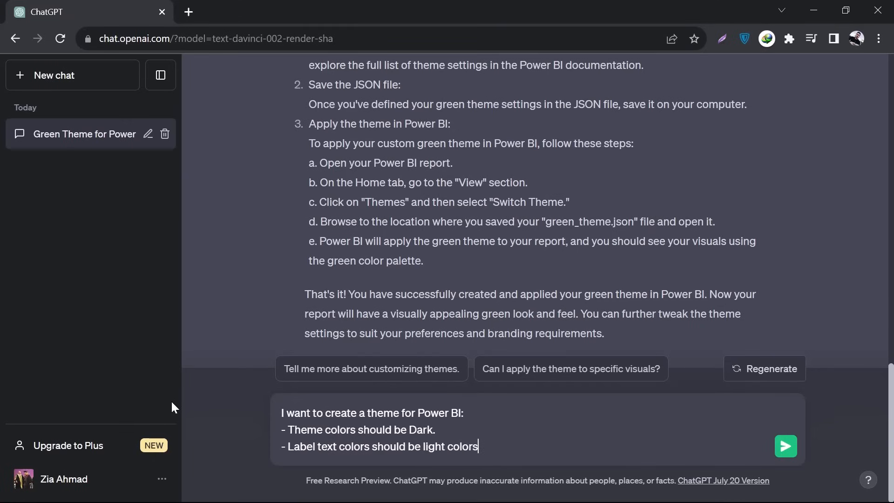
text(.)
click(786, 446)
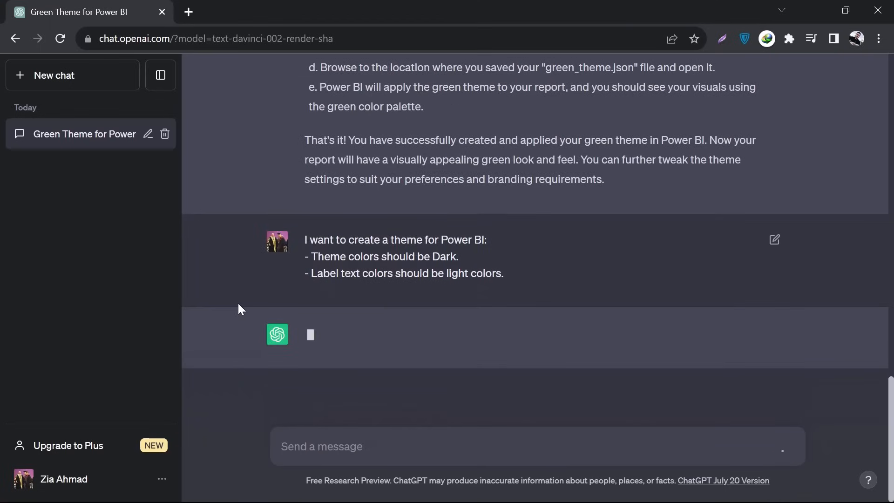
Review the dark theme requirements and the generated JSON code, and switch back to Power BI Desktop.
drag(308, 254, 490, 272)
click(492, 272)
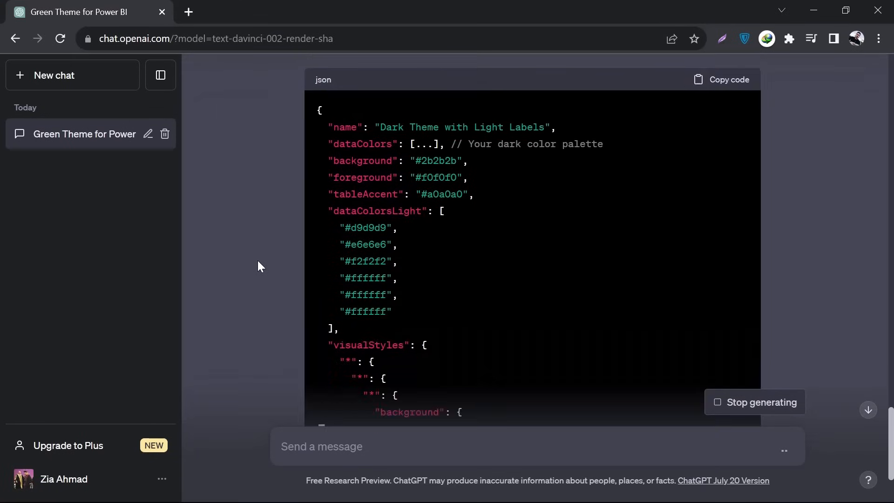
scroll(258, 266, up, 3)
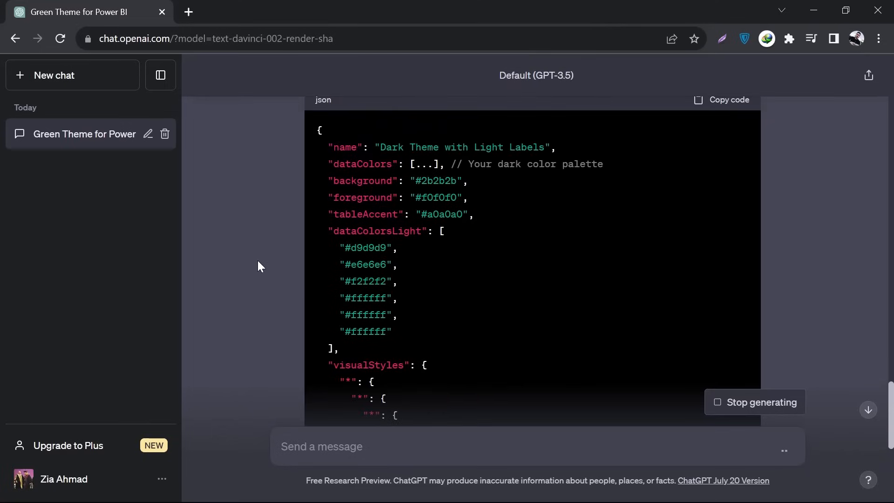
key(alt+Tab)
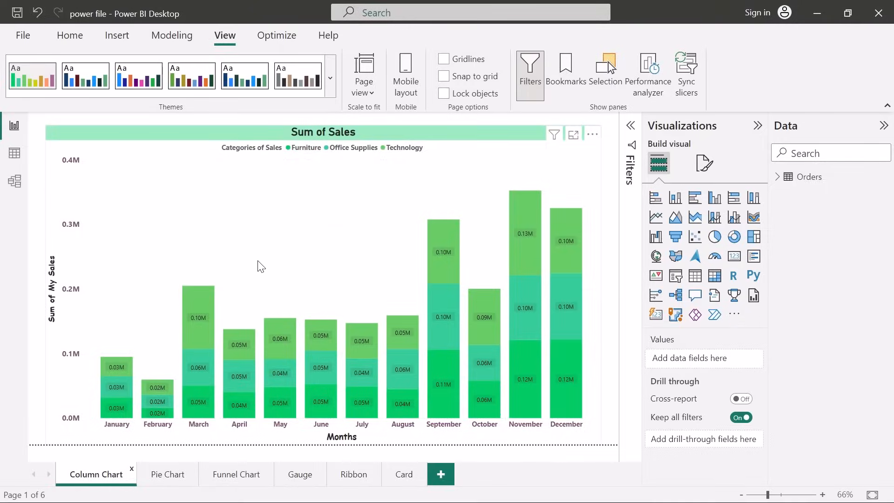